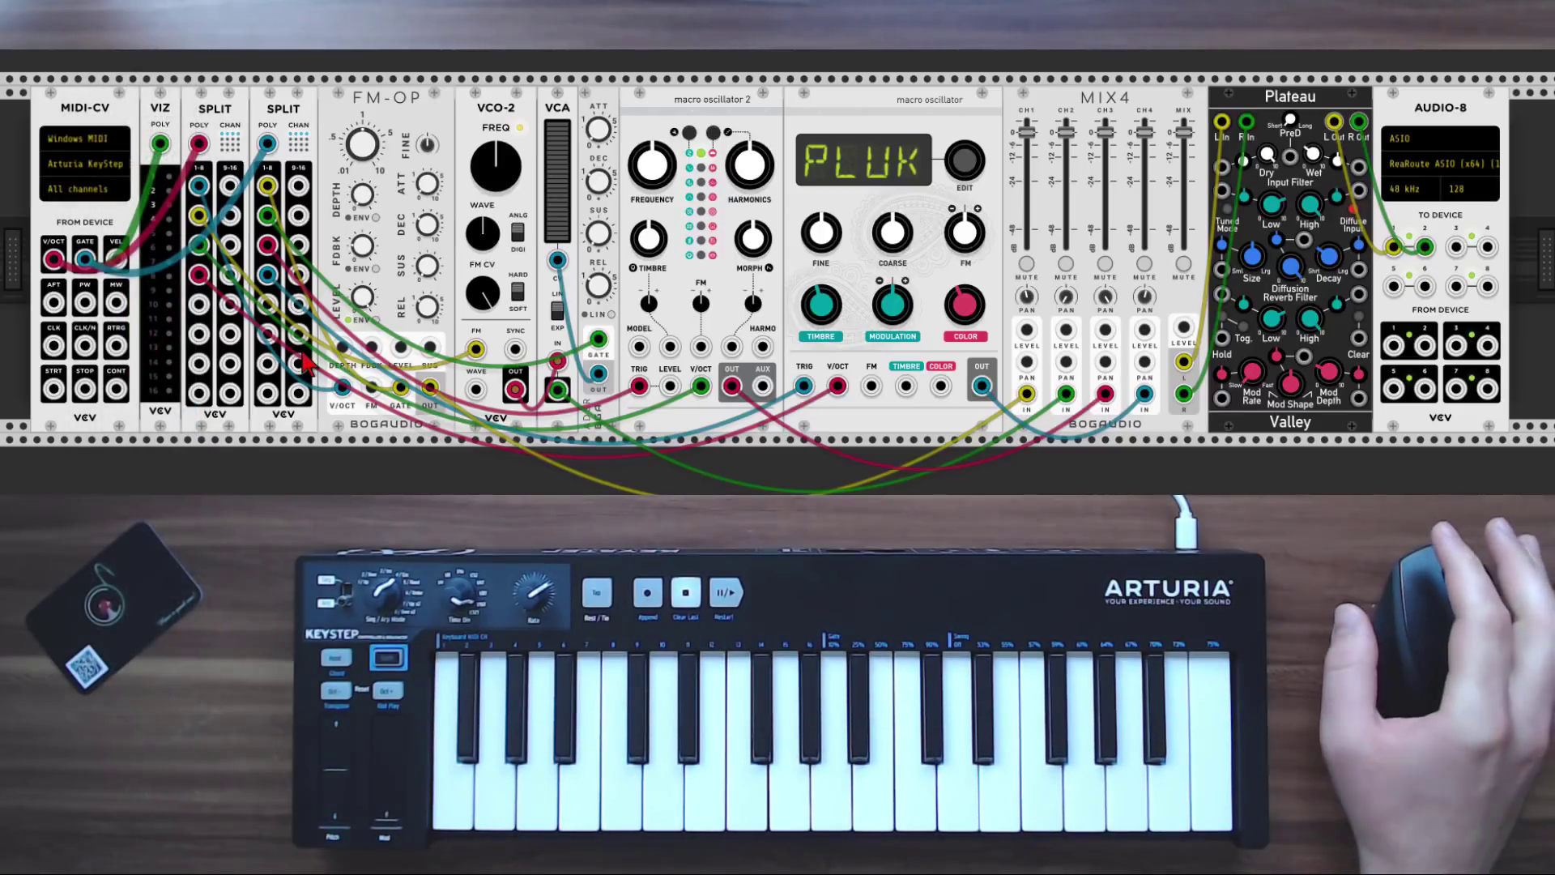
# Step: Open the MIDI-CV module's options to examine its polyphony channel setting, and close them without changes
pyautogui.rightClick(73, 106)
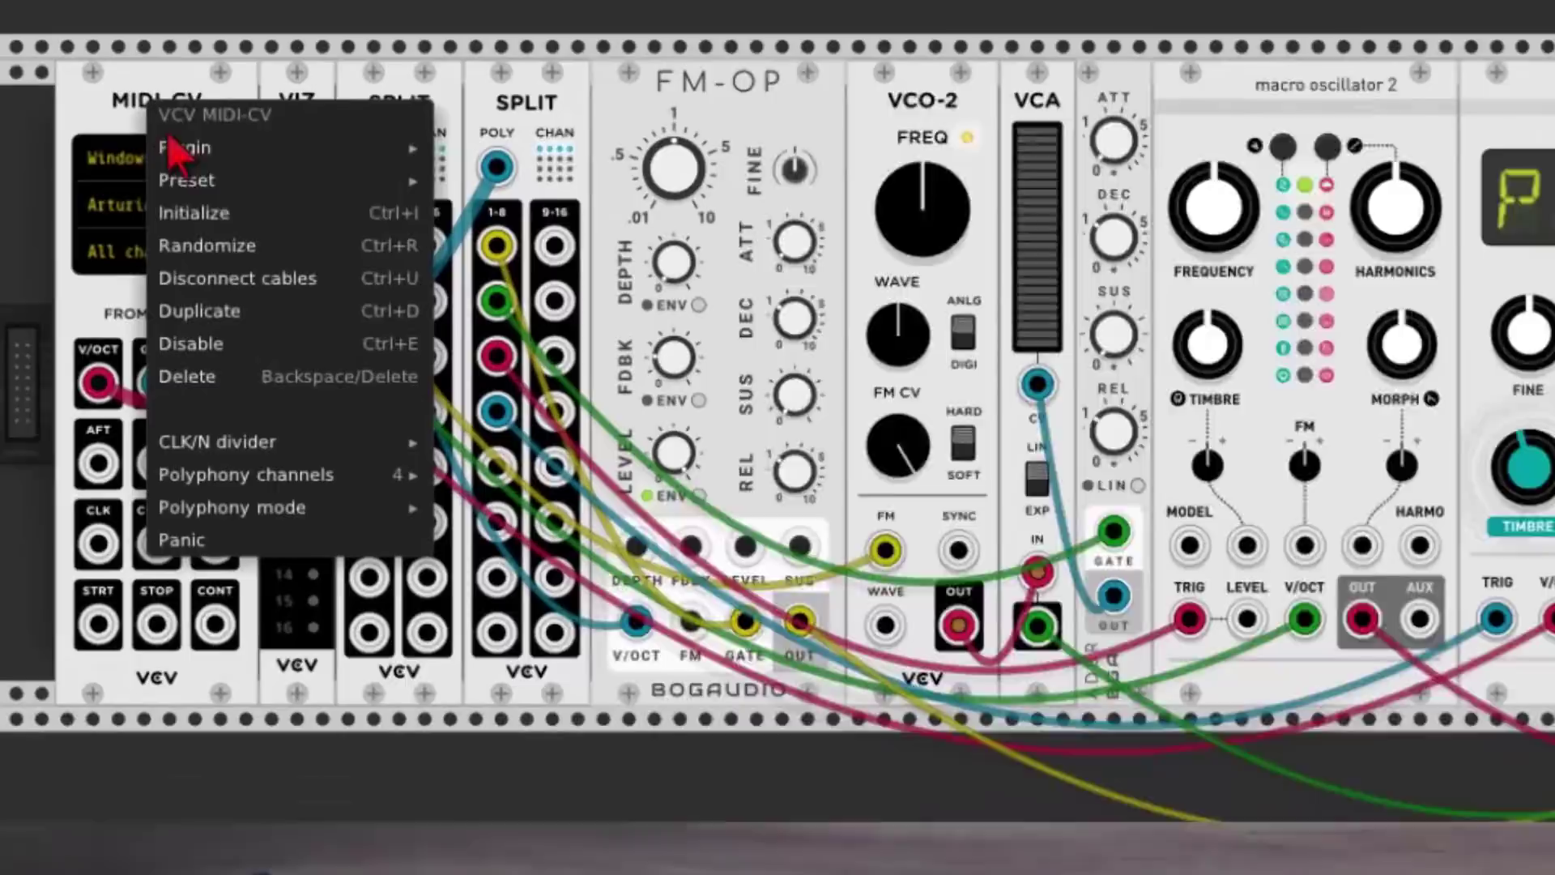
pyautogui.moveTo(160, 327)
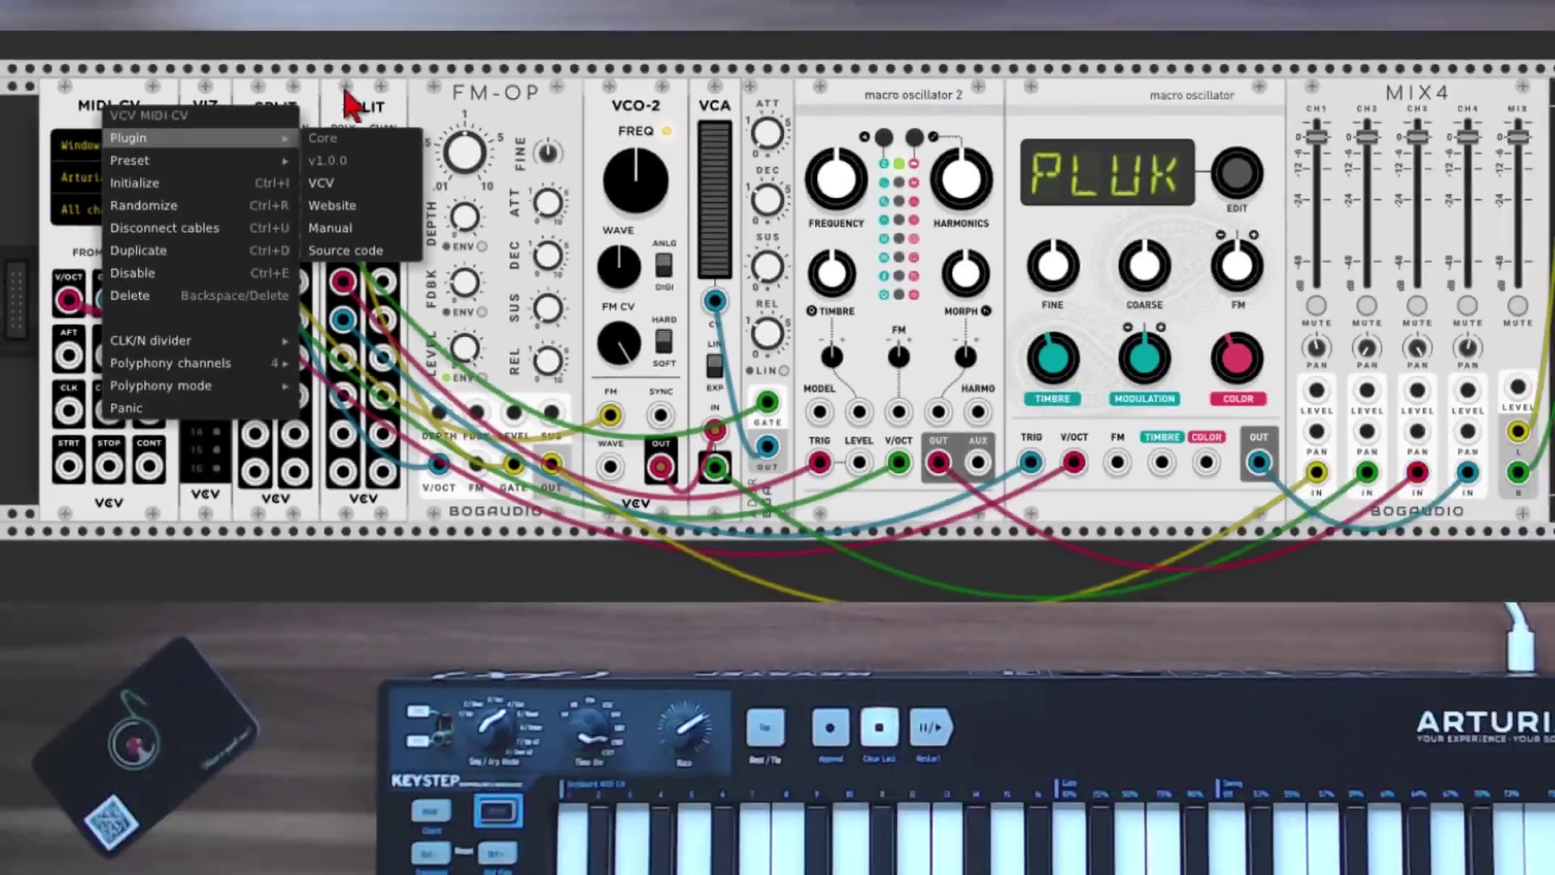
pyautogui.click(587, 69)
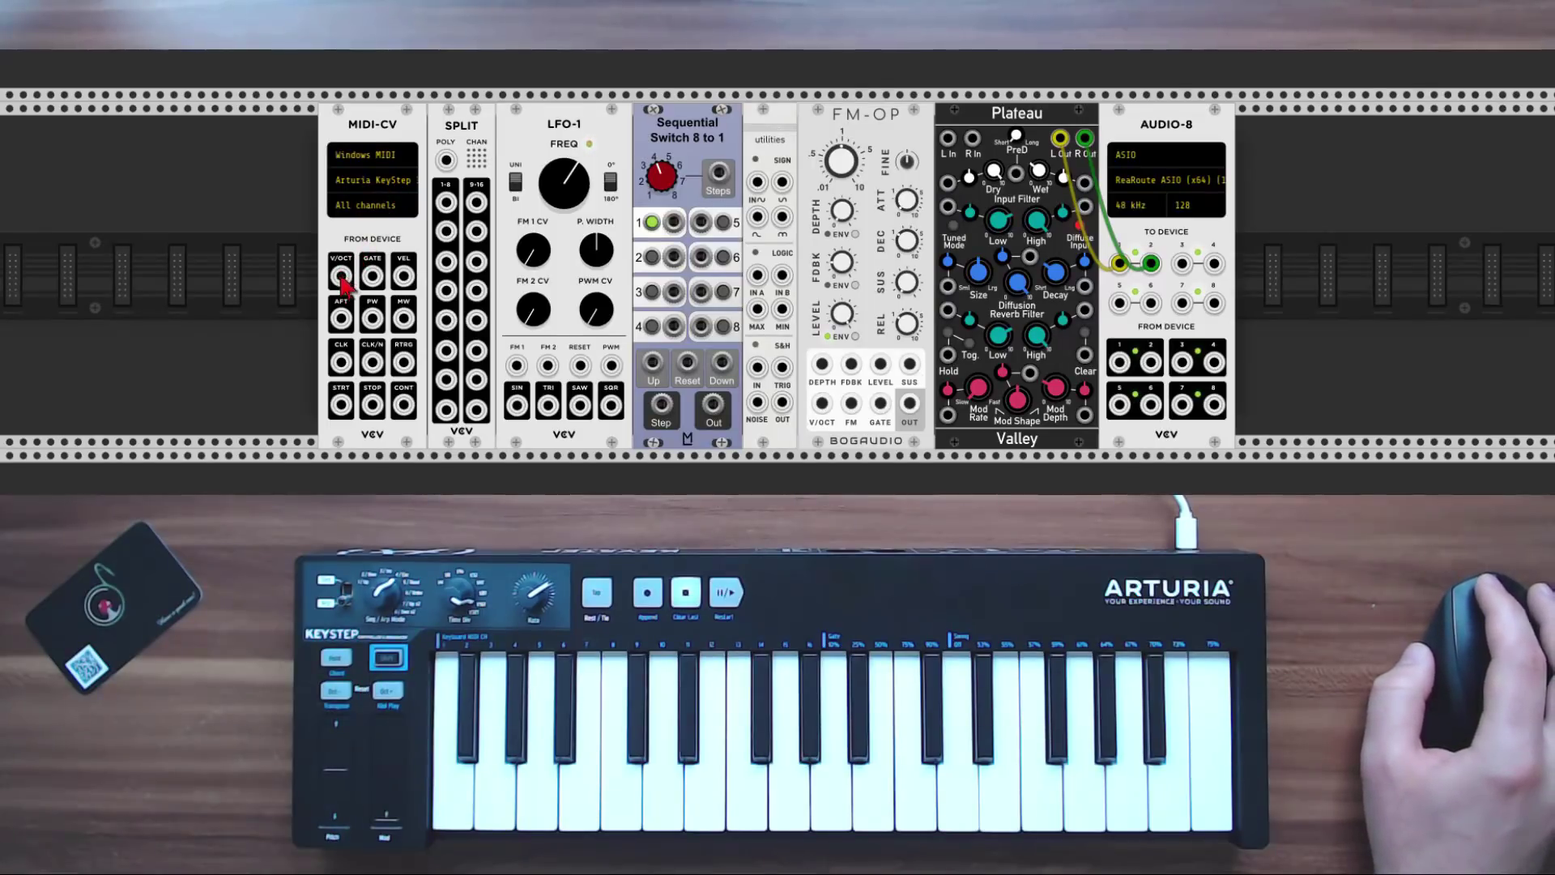
# Step: Patch MIDI-CV's V/OCT output into Split's poly input and Split outputs 1 to 4 into Sequential Switch inputs 1 to 4
pyautogui.moveTo(341, 276); pyautogui.dragTo(446, 160)
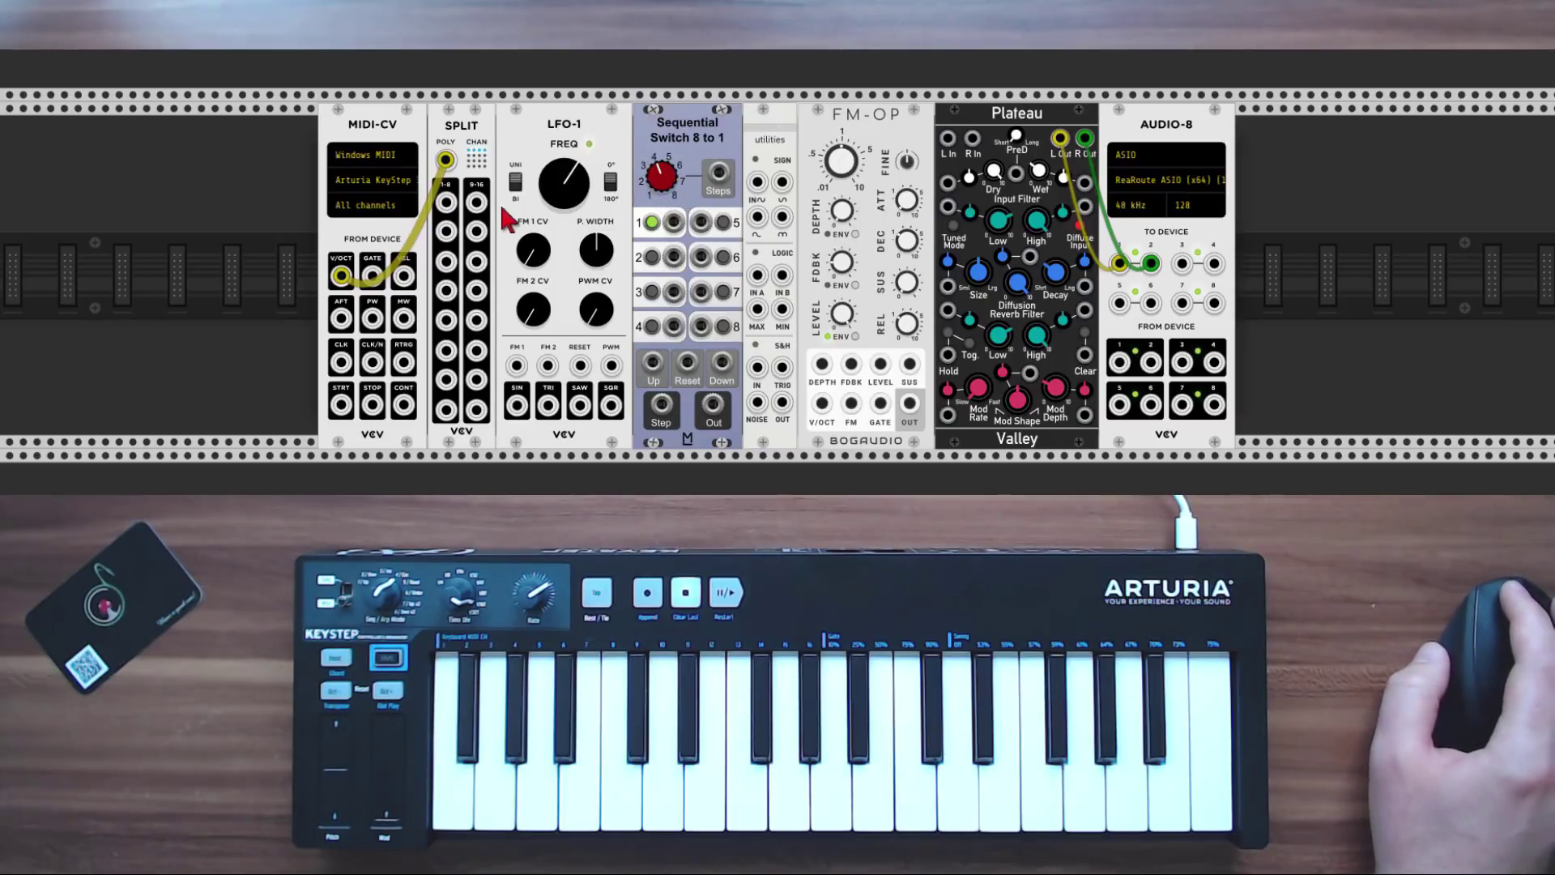
pyautogui.moveTo(446, 201); pyautogui.dragTo(673, 222)
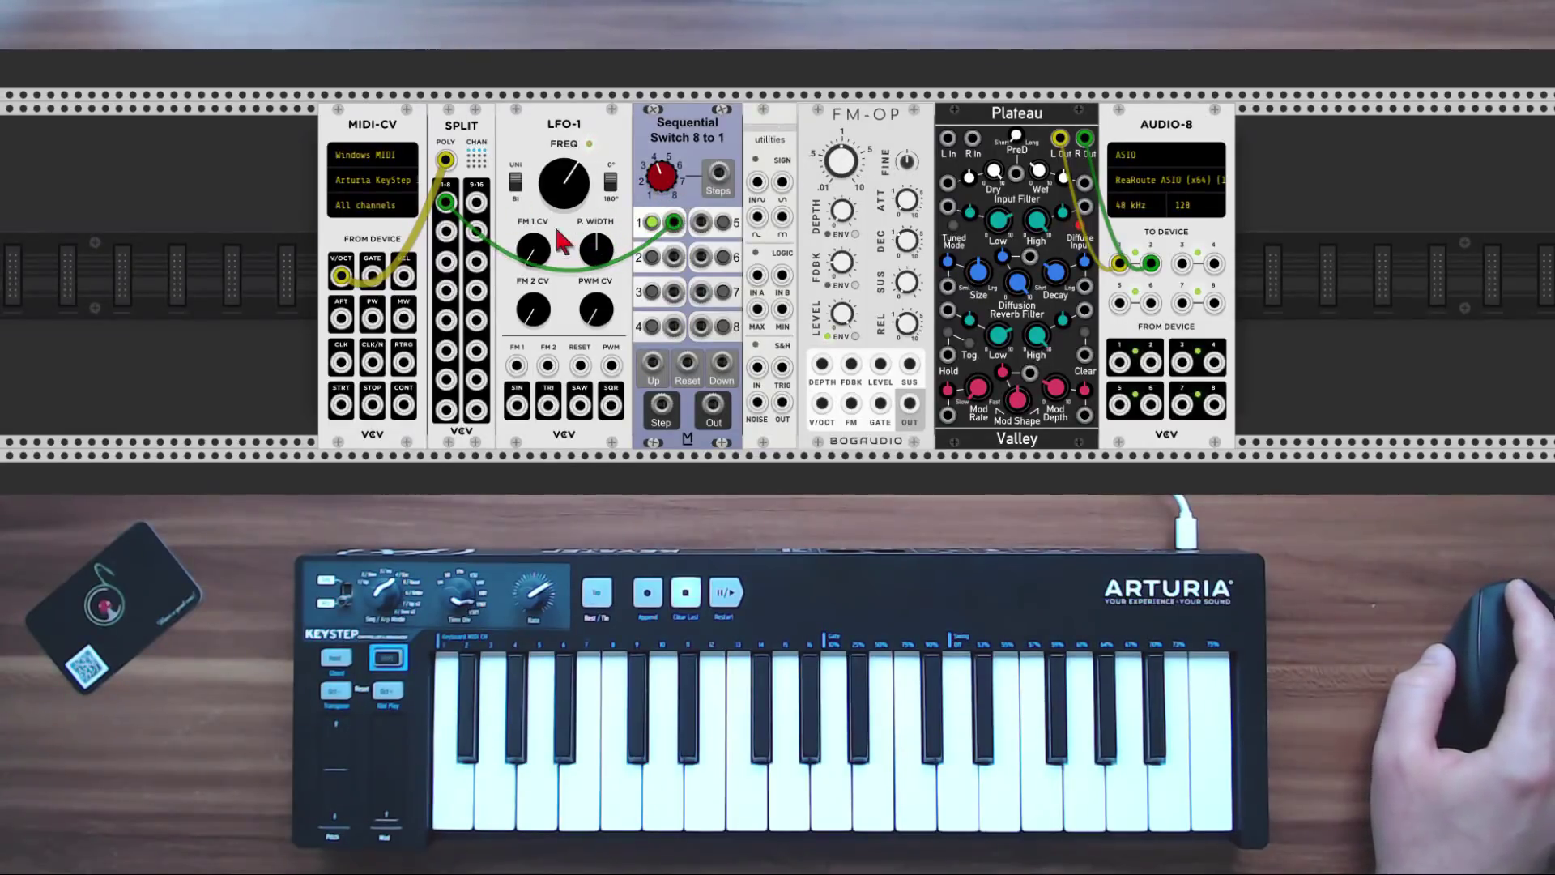
pyautogui.moveTo(446, 231); pyautogui.dragTo(673, 258)
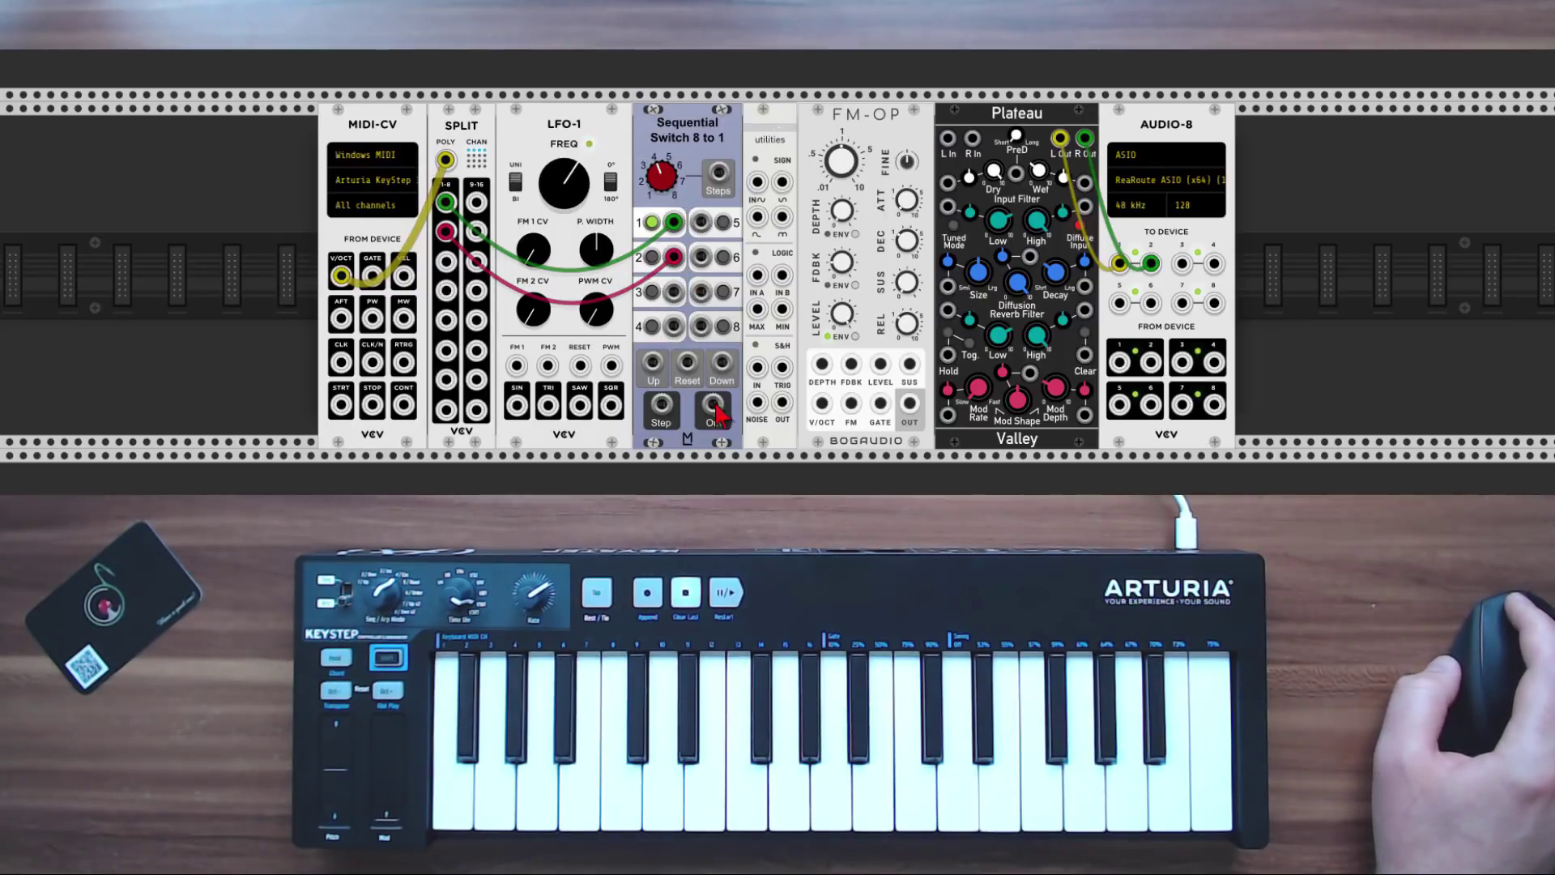
pyautogui.moveTo(445, 261); pyautogui.dragTo(672, 293)
pyautogui.moveTo(446, 290); pyautogui.dragTo(674, 327)
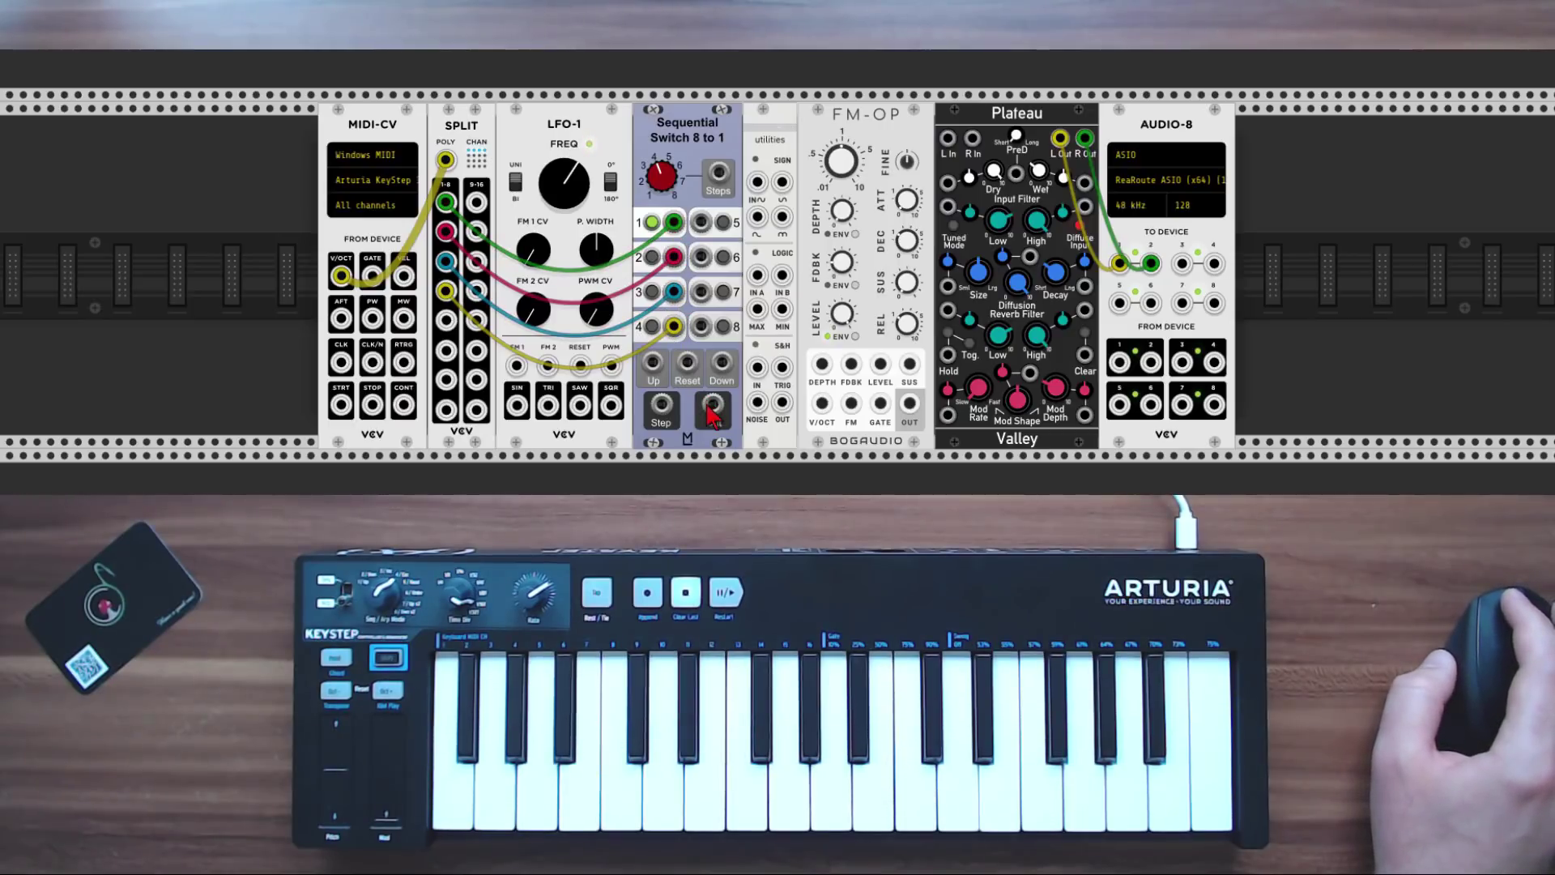
# Step: Patch the switch's Out to FM-OP's V/OCT, LFO-1's SQR to the switch's Up and FM-OP's Gate, and FM-OP's Out to Plateau's L In
pyautogui.moveTo(712, 410); pyautogui.dragTo(821, 404)
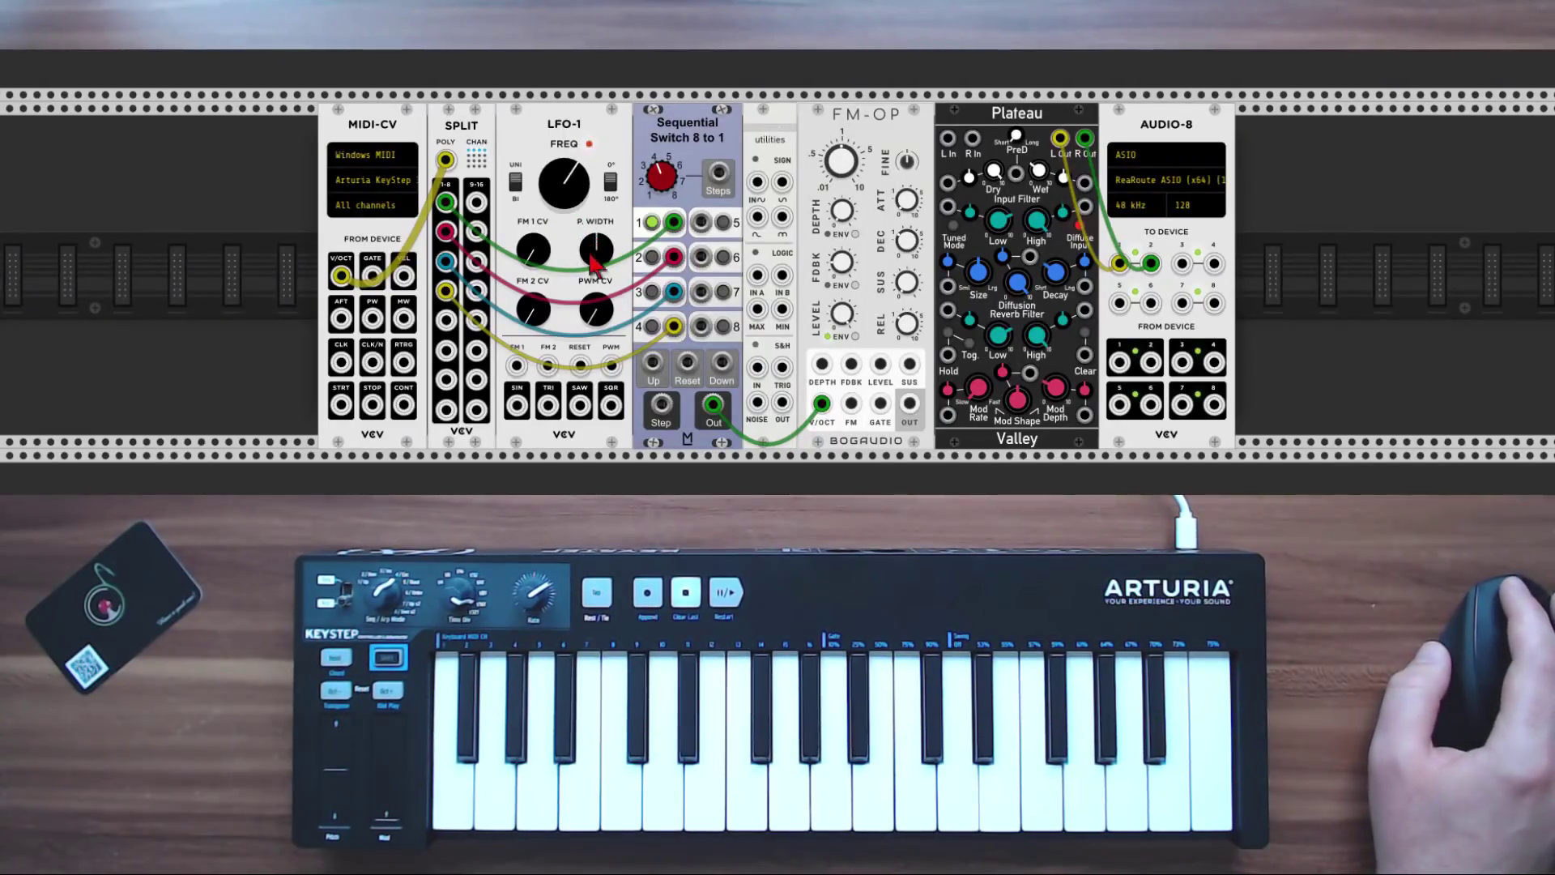
pyautogui.moveTo(613, 404); pyautogui.dragTo(653, 362)
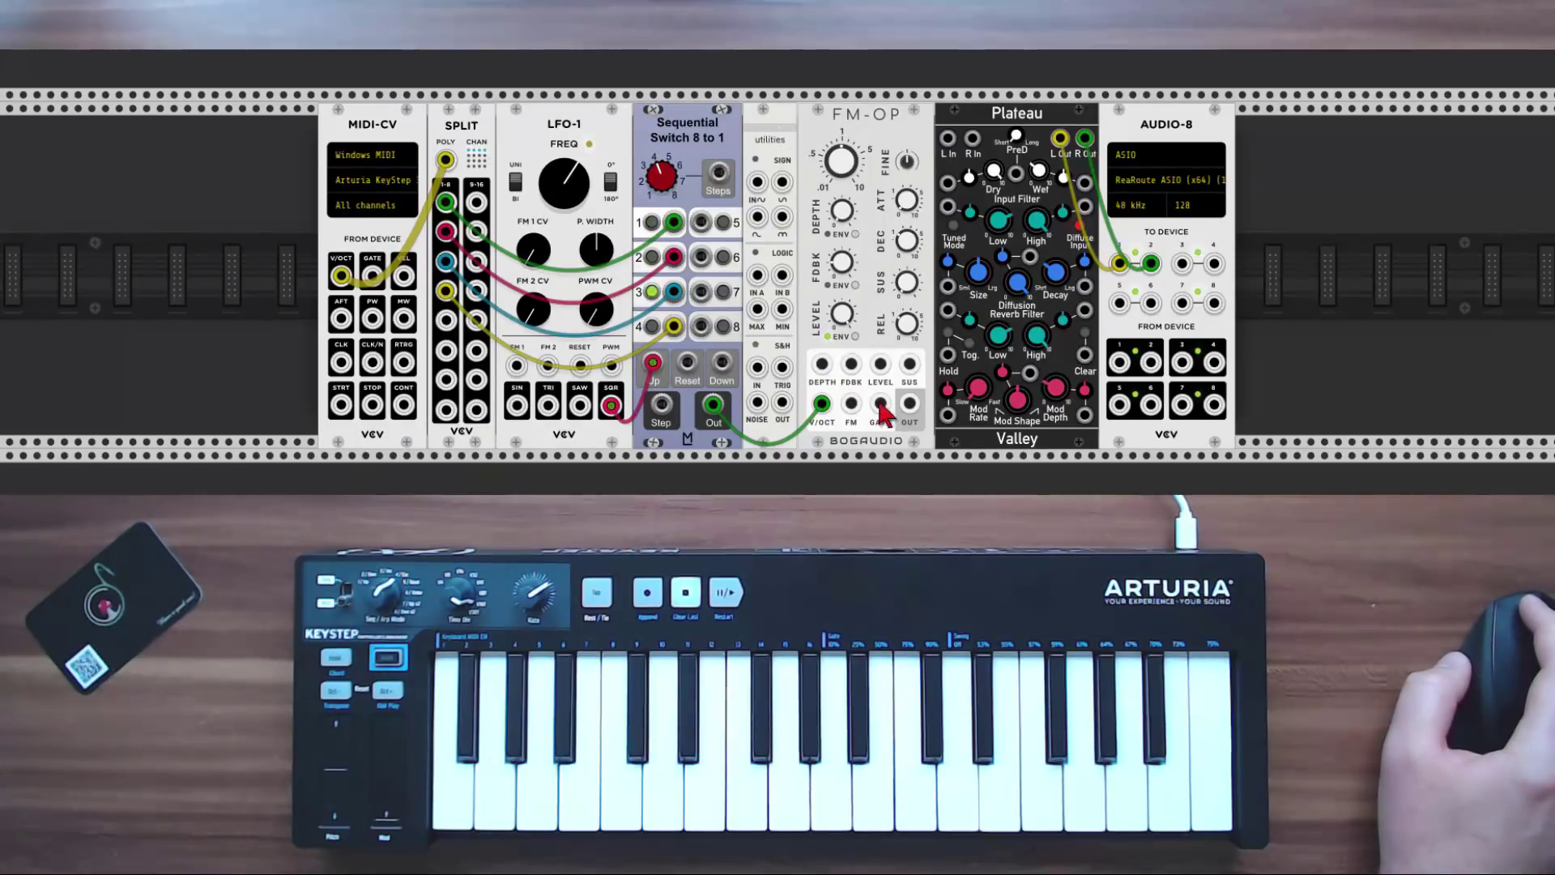
pyautogui.moveTo(880, 402); pyautogui.dragTo(613, 407)
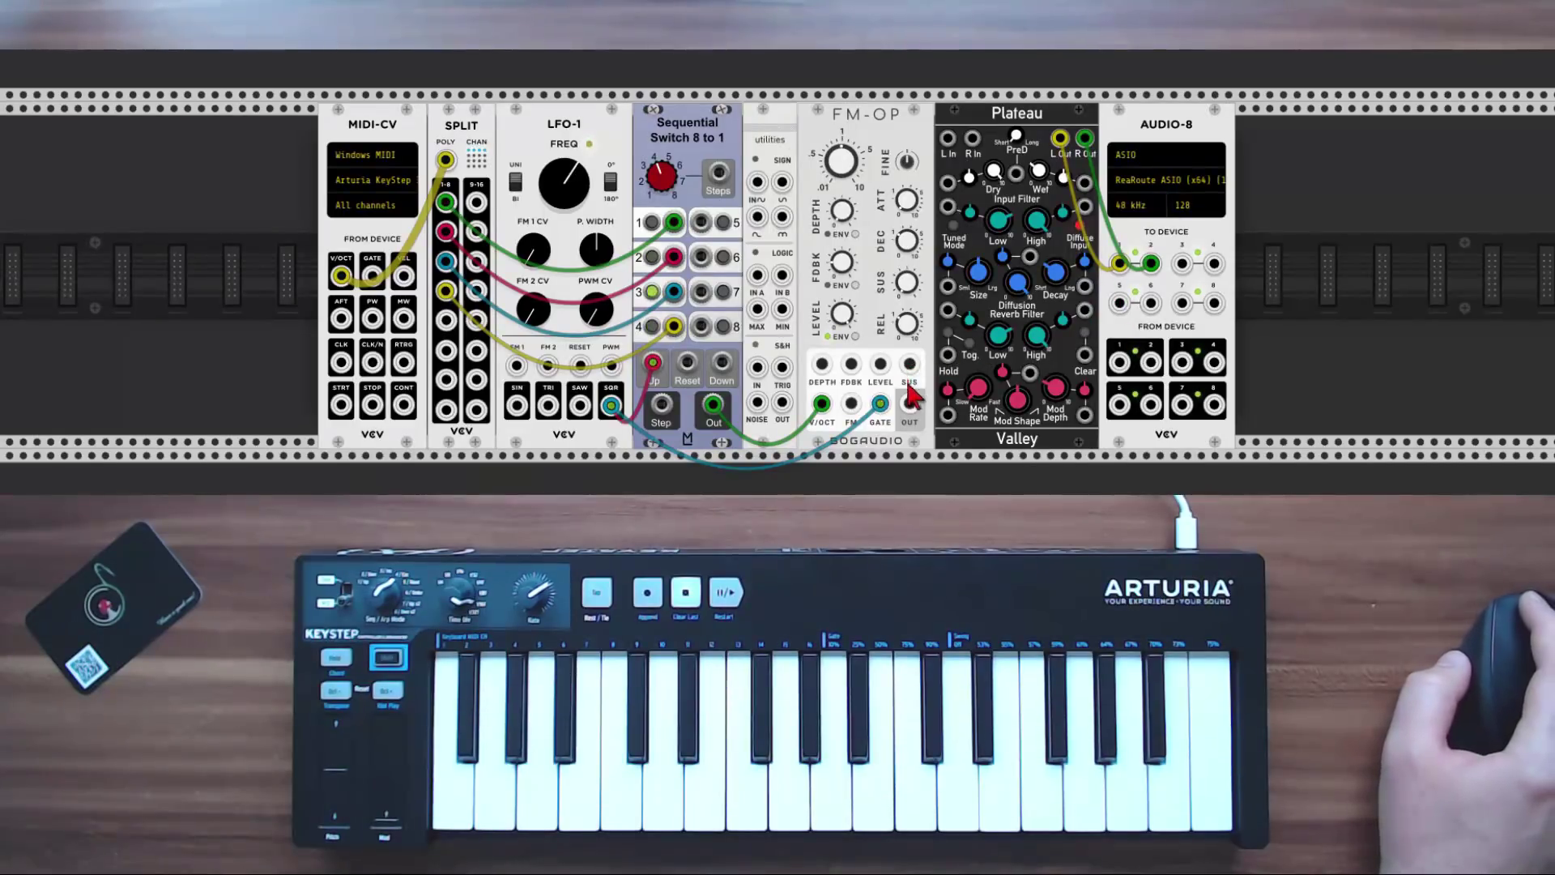
pyautogui.moveTo(911, 402); pyautogui.dragTo(948, 138)
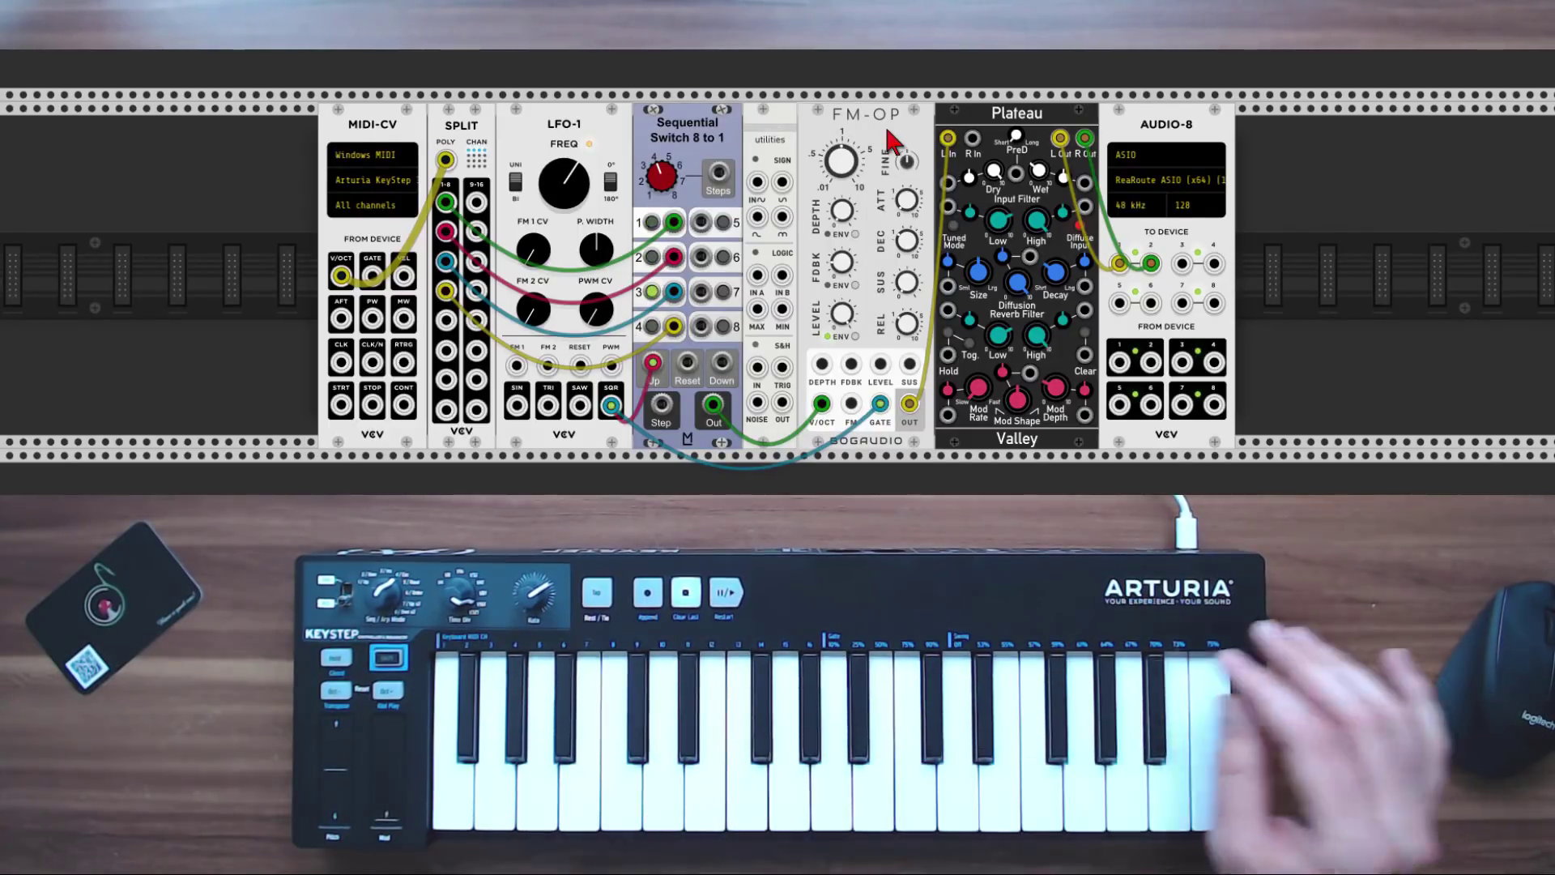
# Step: Route the switch's Out through the utilities S&H, triggered by LFO-1's SQR, into FM-OP's V/OCT, and repatch FM-OP's Out to Plateau's L In
pyautogui.moveTo(947, 139); pyautogui.dragTo(952, 154)
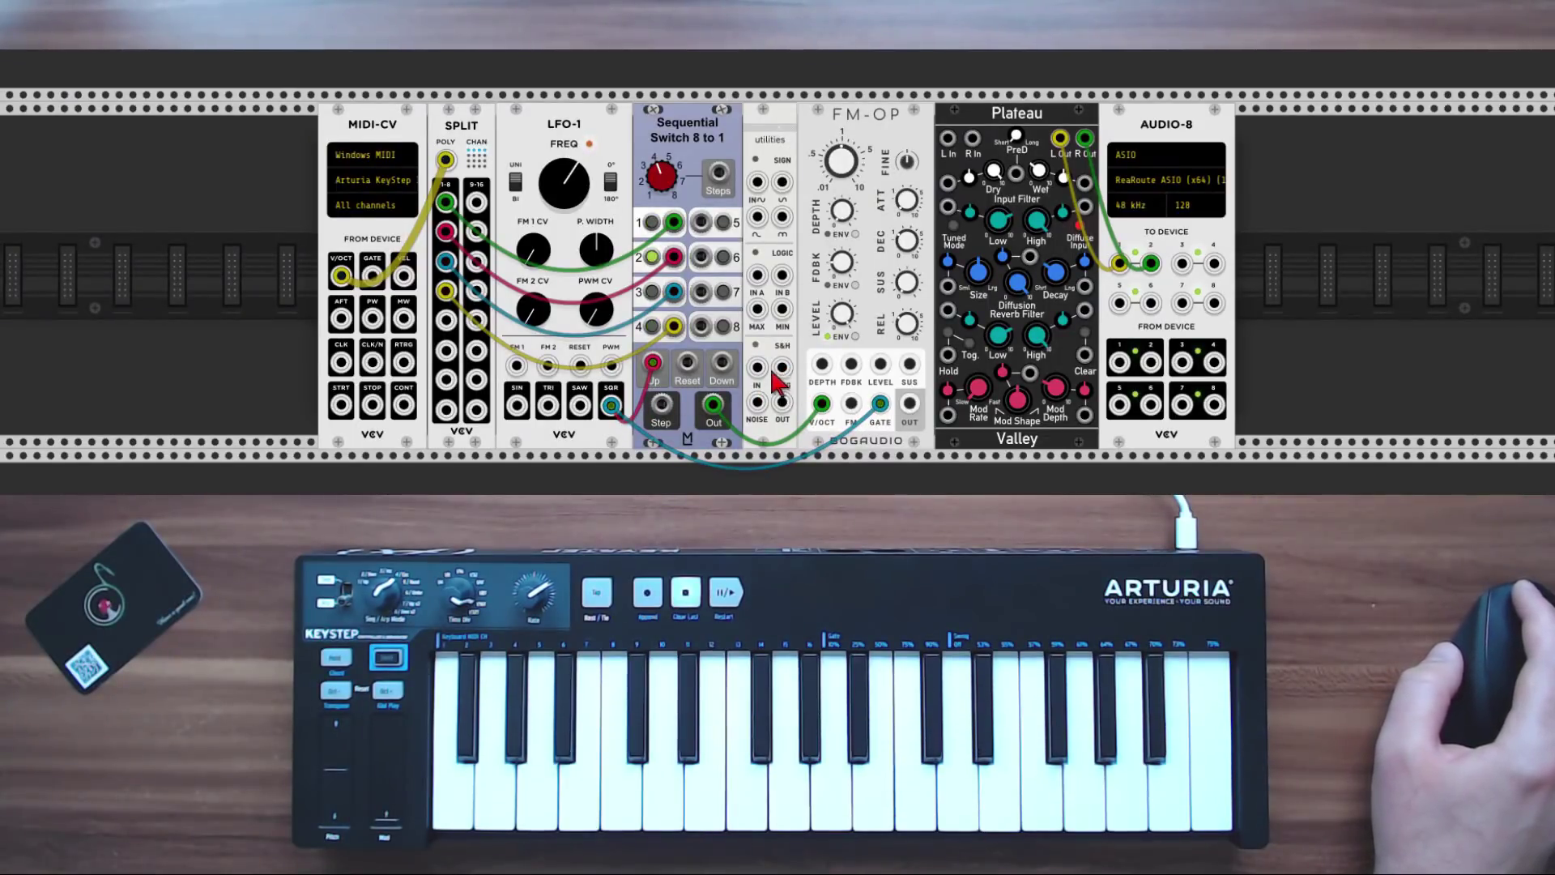
pyautogui.moveTo(780, 368); pyautogui.dragTo(624, 409)
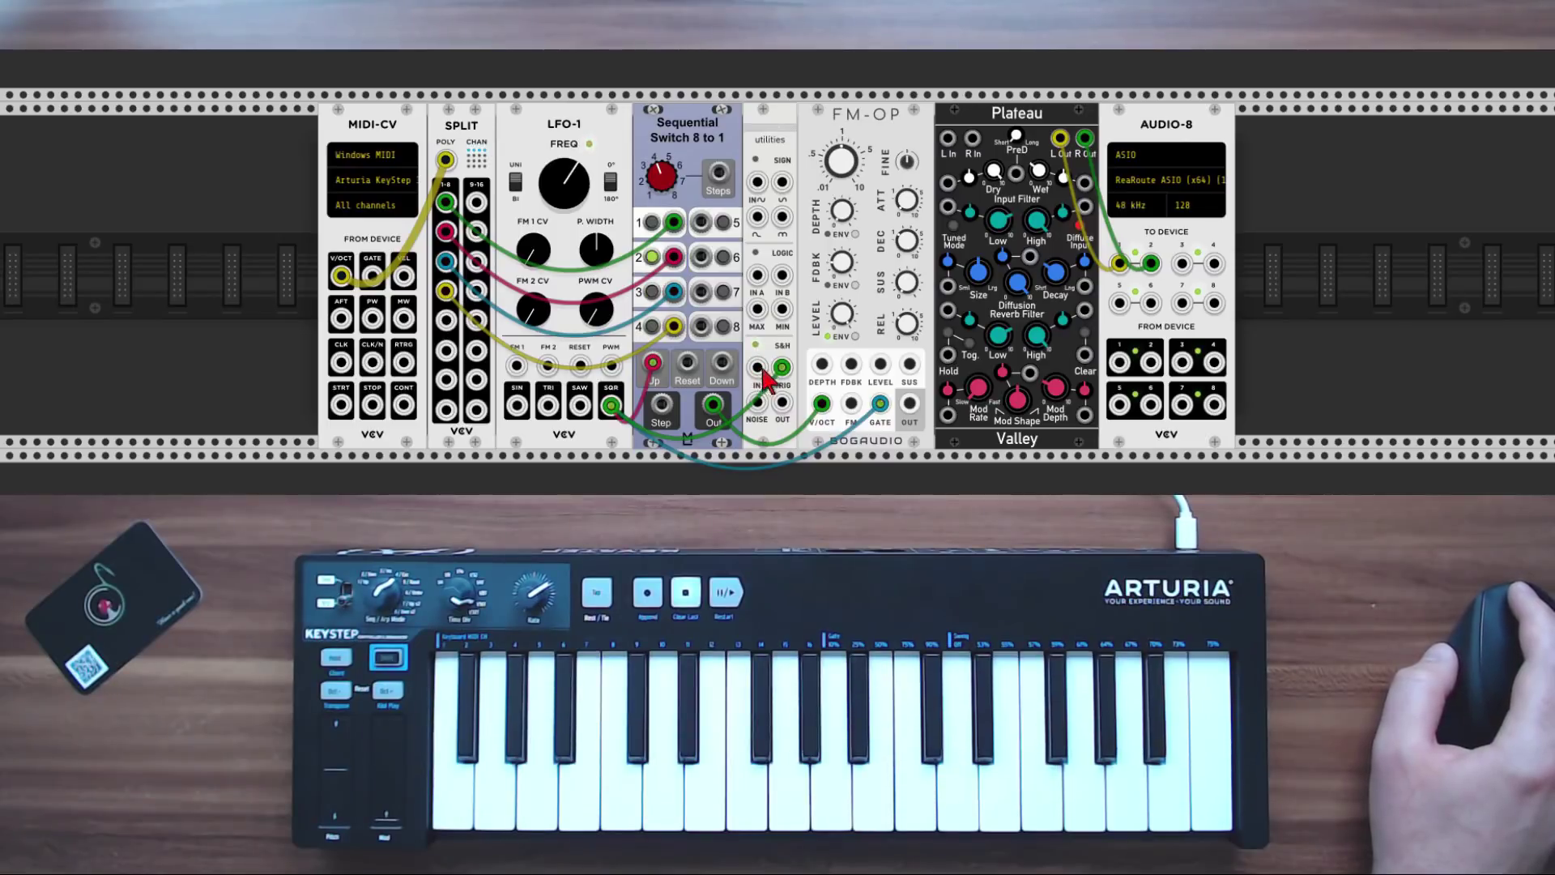
pyautogui.moveTo(821, 403); pyautogui.dragTo(759, 369)
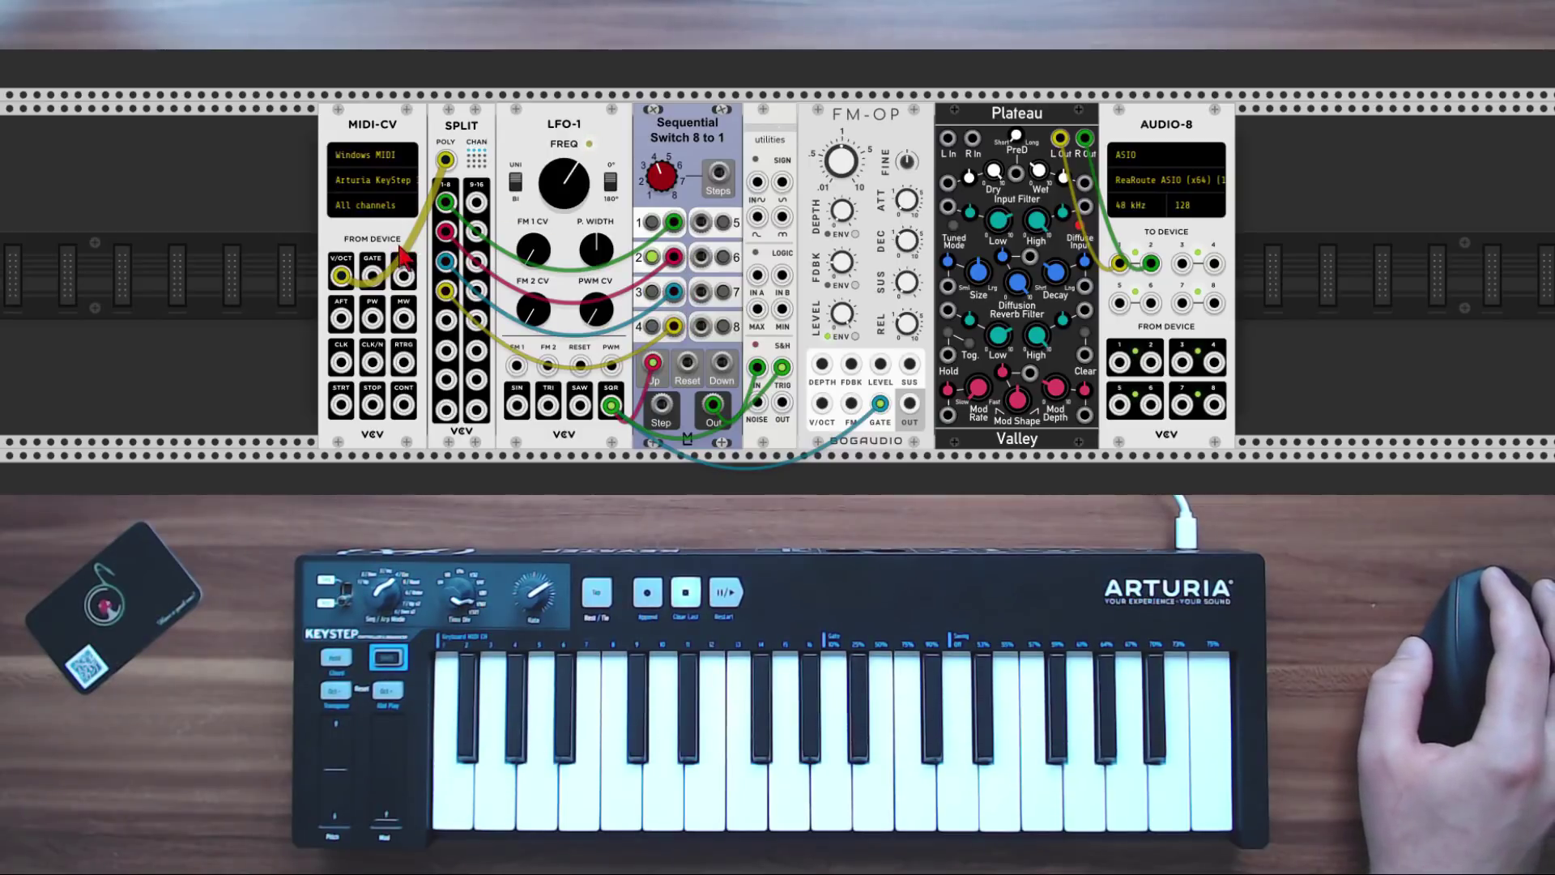
pyautogui.moveTo(782, 402); pyautogui.dragTo(822, 403)
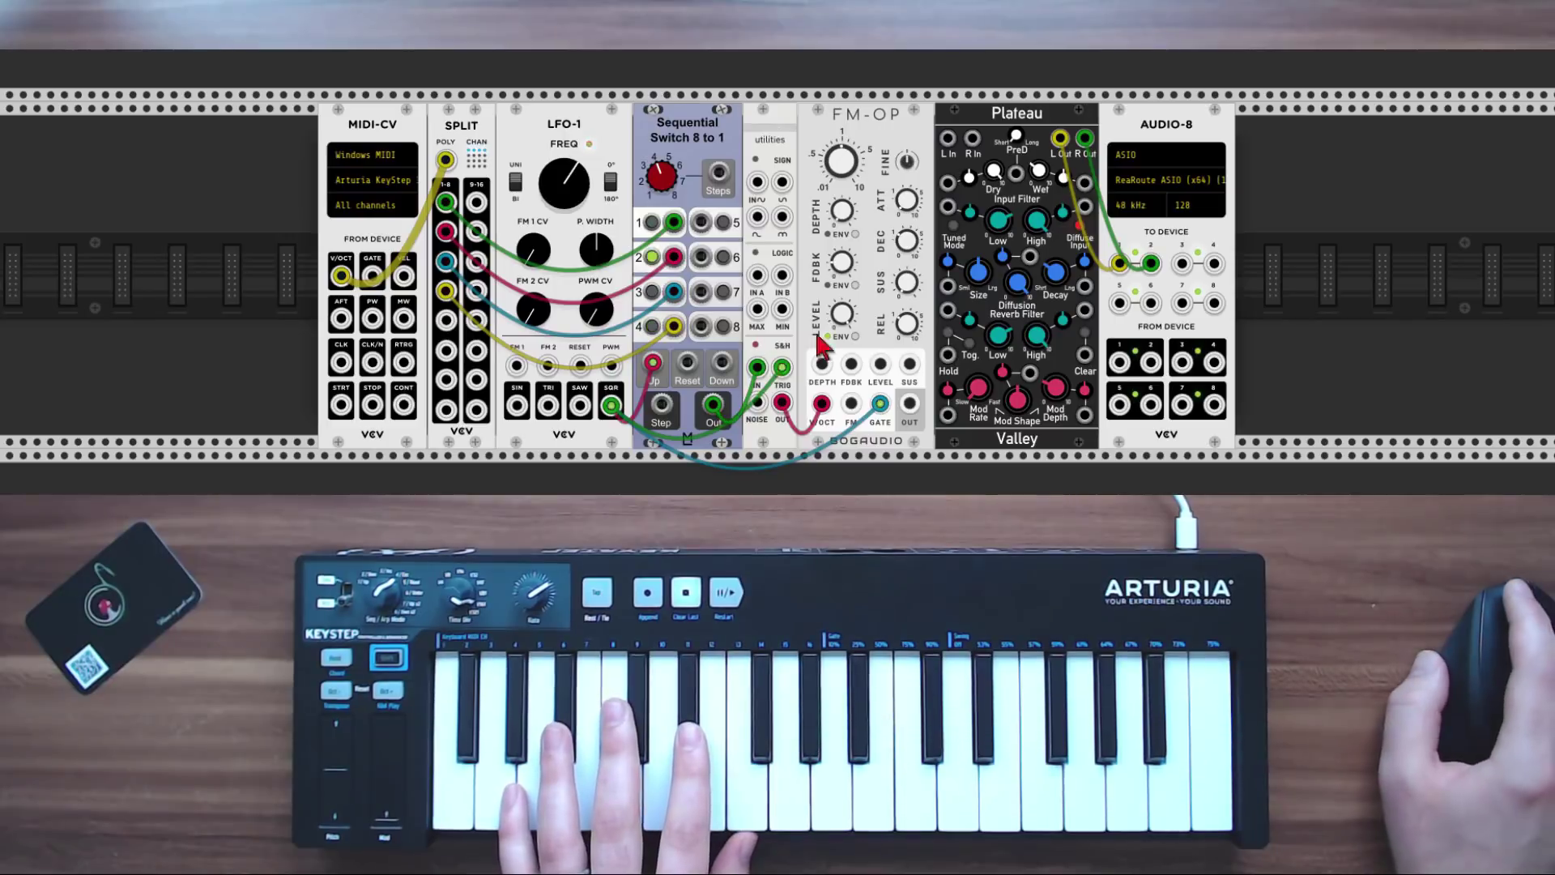
pyautogui.moveTo(909, 403); pyautogui.dragTo(948, 139)
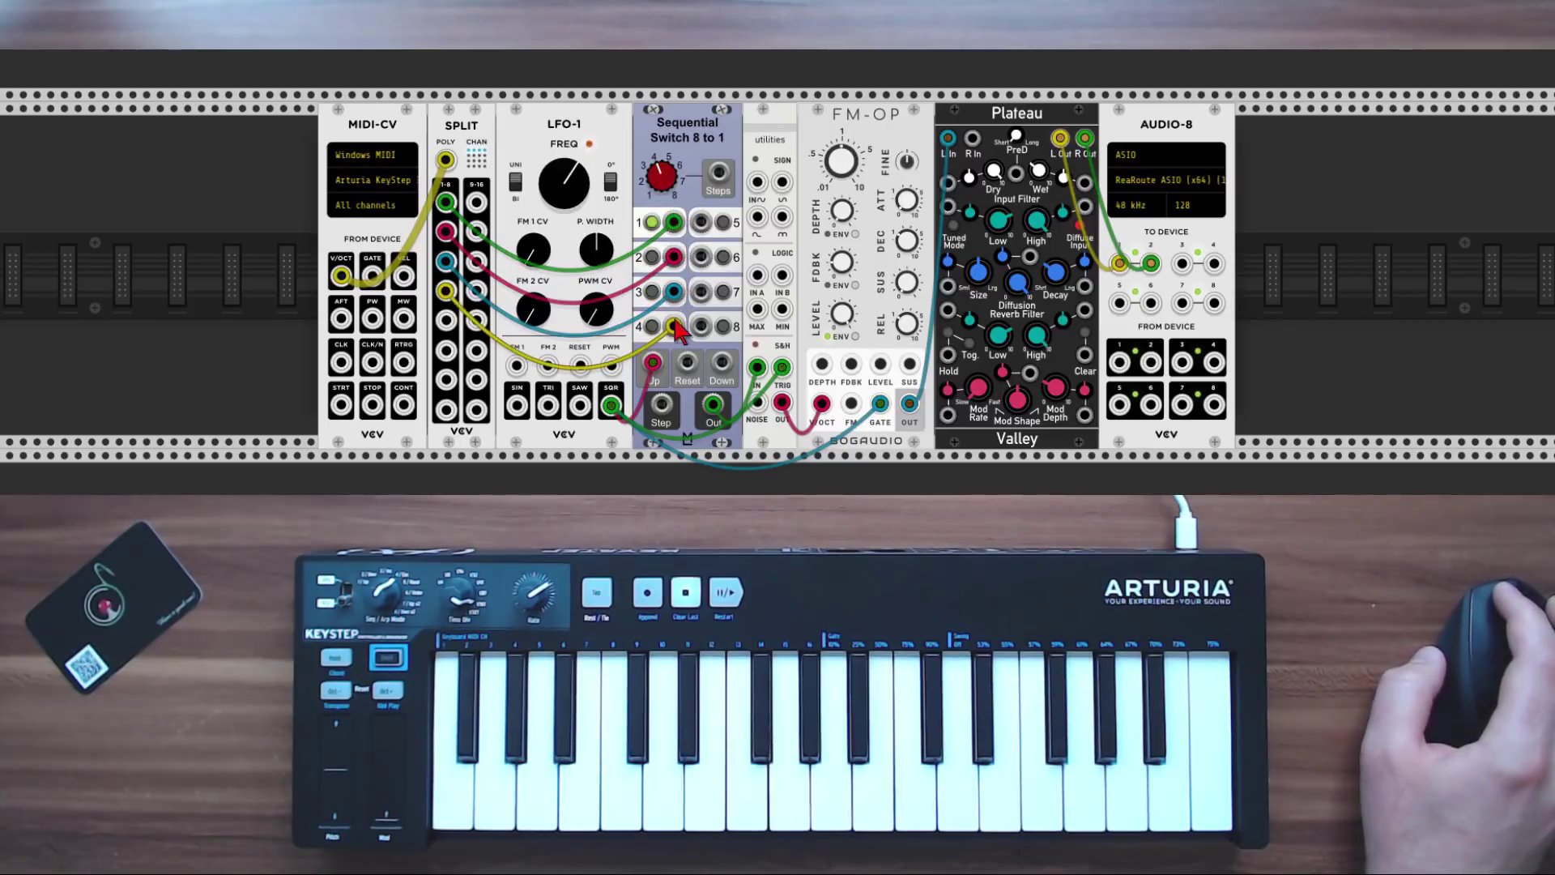
# Step: Patch Split outputs 4, 3, 2 and 1 in reverse order into Sequential Switch inputs 5 to 8
pyautogui.moveTo(701, 224); pyautogui.dragTo(446, 292)
pyautogui.moveTo(701, 258); pyautogui.dragTo(447, 261)
pyautogui.moveTo(702, 292); pyautogui.dragTo(447, 232)
pyautogui.moveTo(701, 326); pyautogui.dragTo(447, 201)
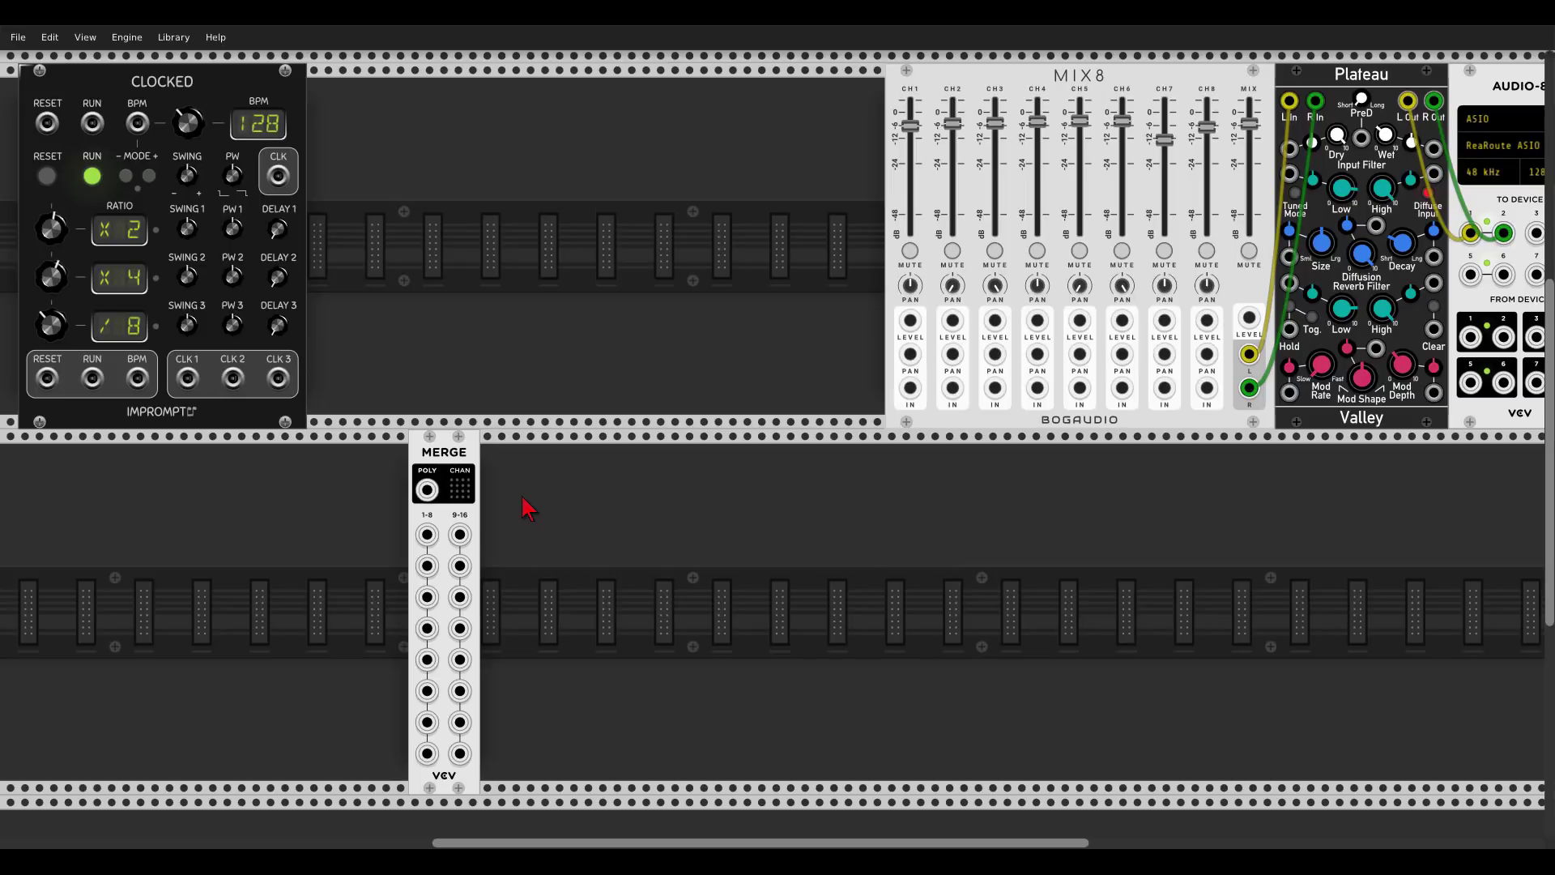
# Step: Add a VCV SEQ-3 sequencer below Clocked and set varied step values across its three knob rows
pyautogui.rightClick(305, 518)
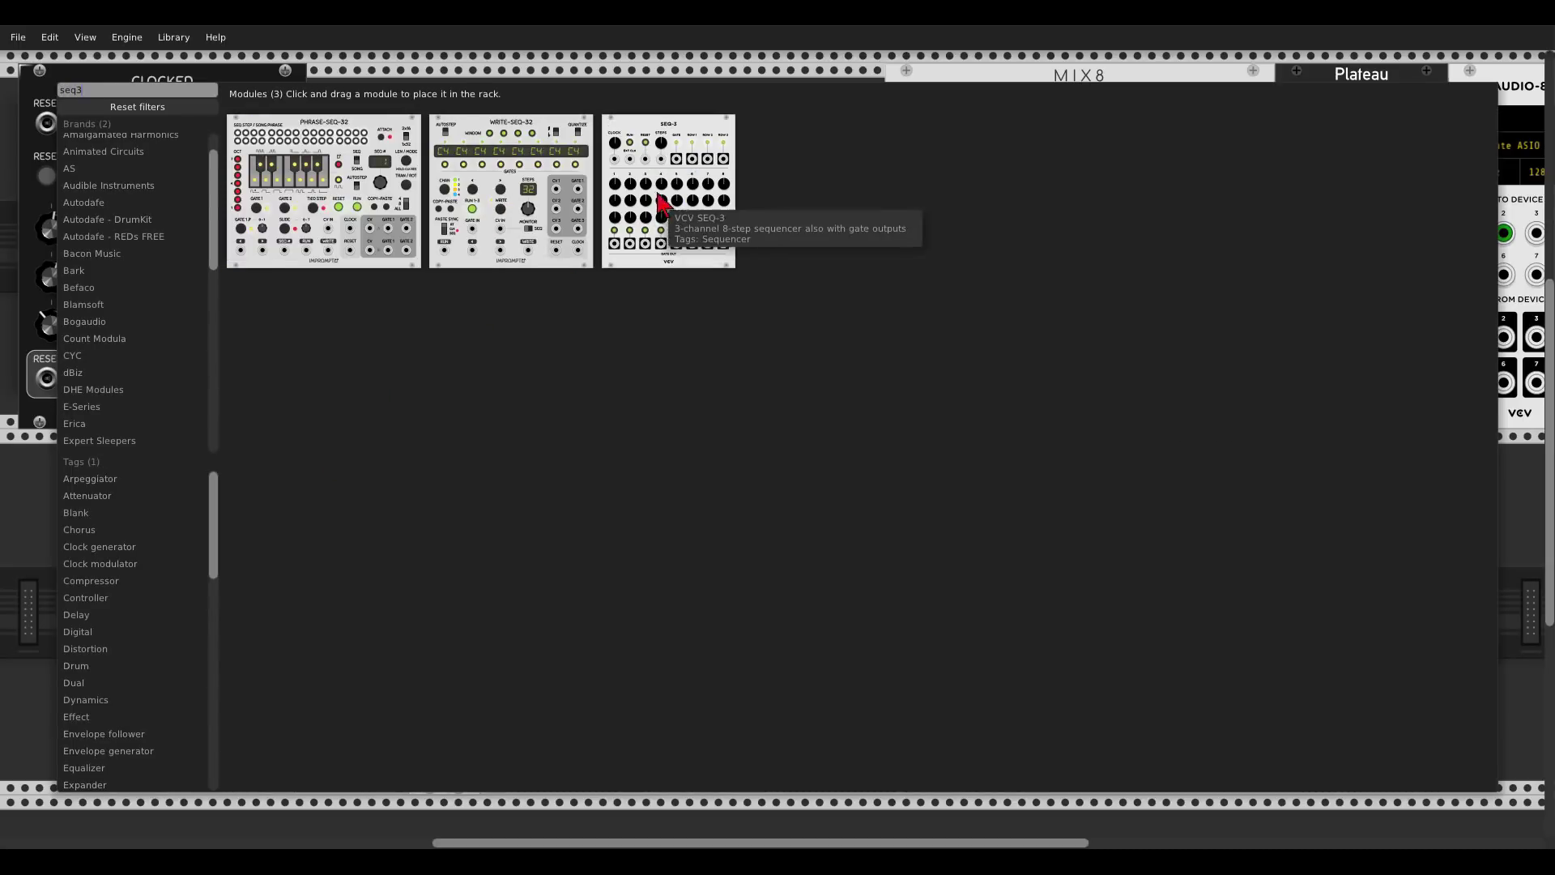
pyautogui.moveTo(659, 202); pyautogui.dragTo(195, 541)
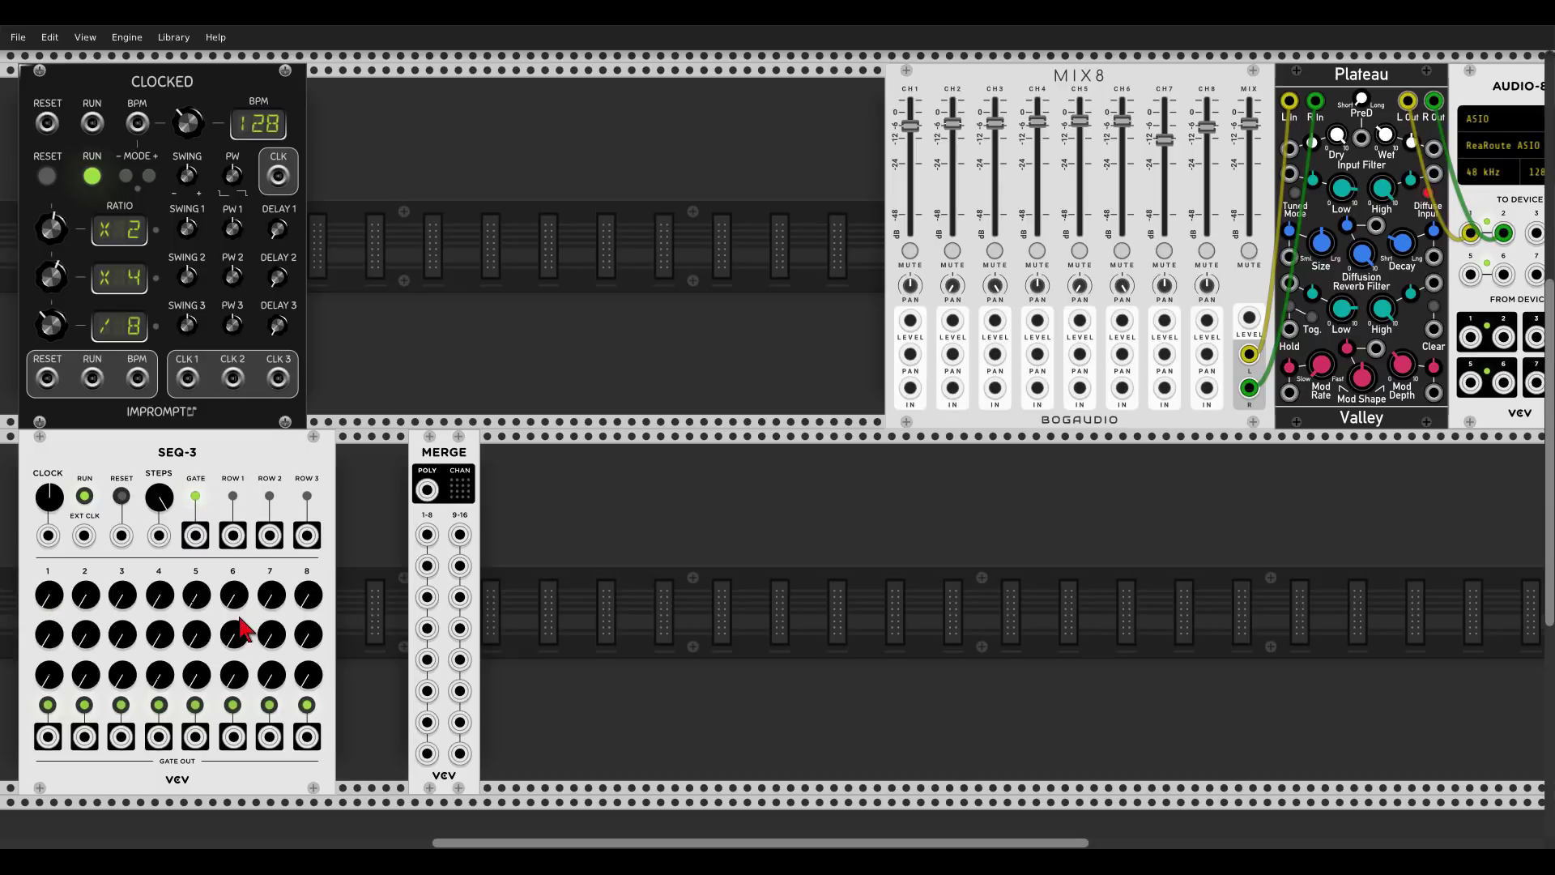
pyautogui.moveTo(86, 595); pyautogui.dragTo(87, 515)
pyautogui.moveTo(160, 595); pyautogui.dragTo(196, 507)
pyautogui.moveTo(270, 595); pyautogui.dragTo(270, 507)
pyautogui.moveTo(308, 596); pyautogui.dragTo(308, 547)
pyautogui.moveTo(50, 635); pyautogui.dragTo(50, 590)
pyautogui.moveTo(122, 635); pyautogui.dragTo(122, 566)
pyautogui.moveTo(196, 634); pyautogui.dragTo(234, 557)
pyautogui.moveTo(270, 636); pyautogui.dragTo(270, 607)
pyautogui.moveTo(307, 636); pyautogui.dragTo(308, 611)
pyautogui.moveTo(312, 678); pyautogui.dragTo(272, 596)
pyautogui.moveTo(196, 677); pyautogui.dragTo(196, 632)
pyautogui.moveTo(160, 676); pyautogui.dragTo(159, 583)
pyautogui.moveTo(84, 676); pyautogui.dragTo(84, 607)
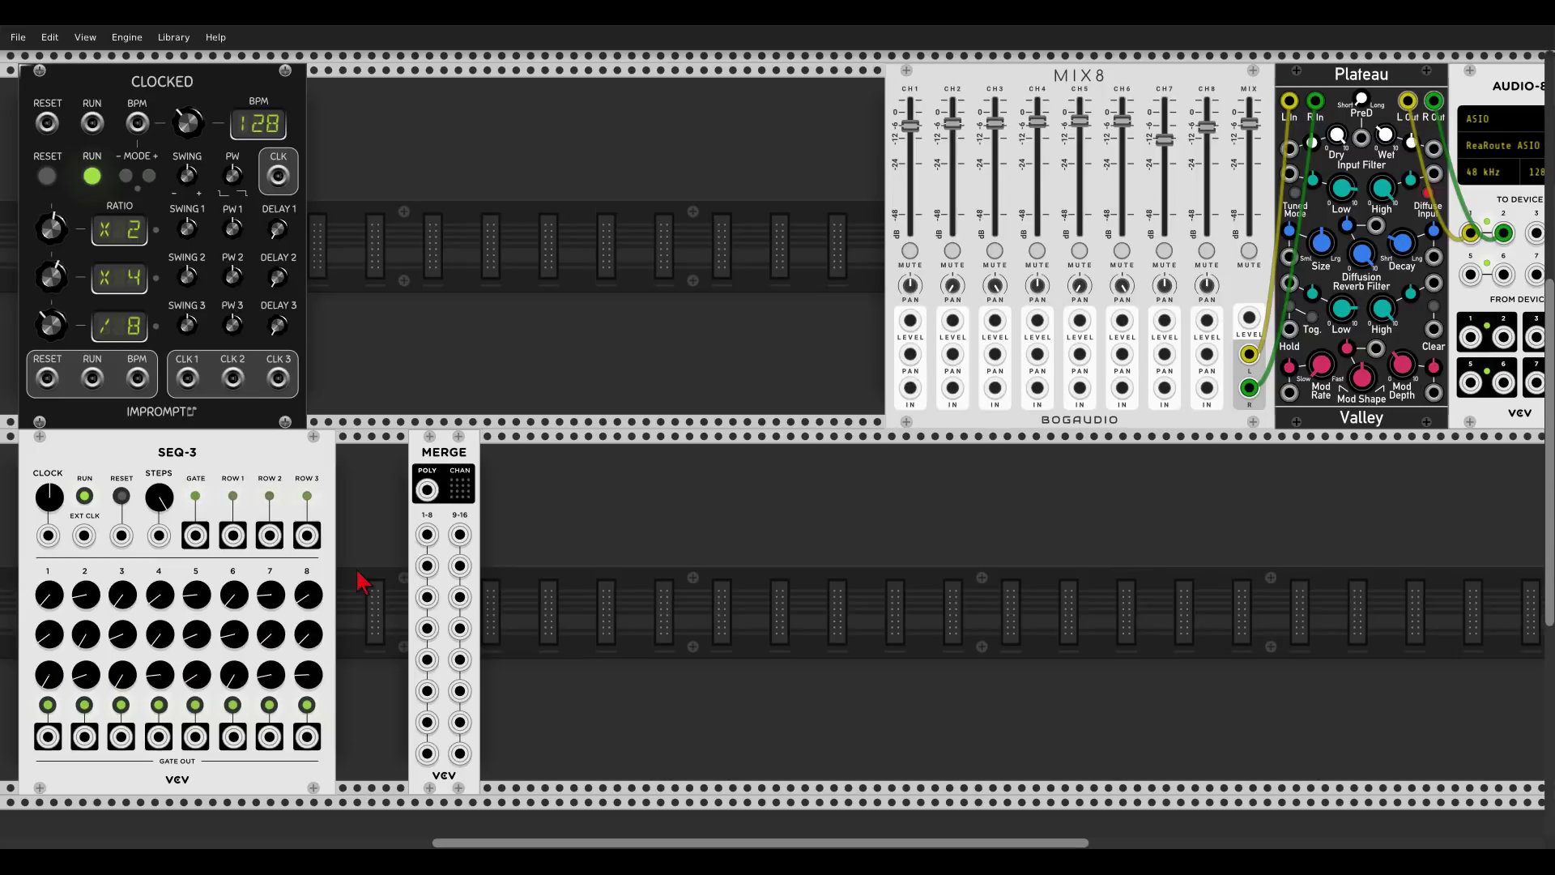
# Step: Clock SEQ-3's EXT CLK from Clocked's CLK 1 and patch its Row 1 to 3 outputs into Merge inputs 1 to 3, with Merge placed beside it
pyautogui.moveTo(187, 379); pyautogui.dragTo(84, 535)
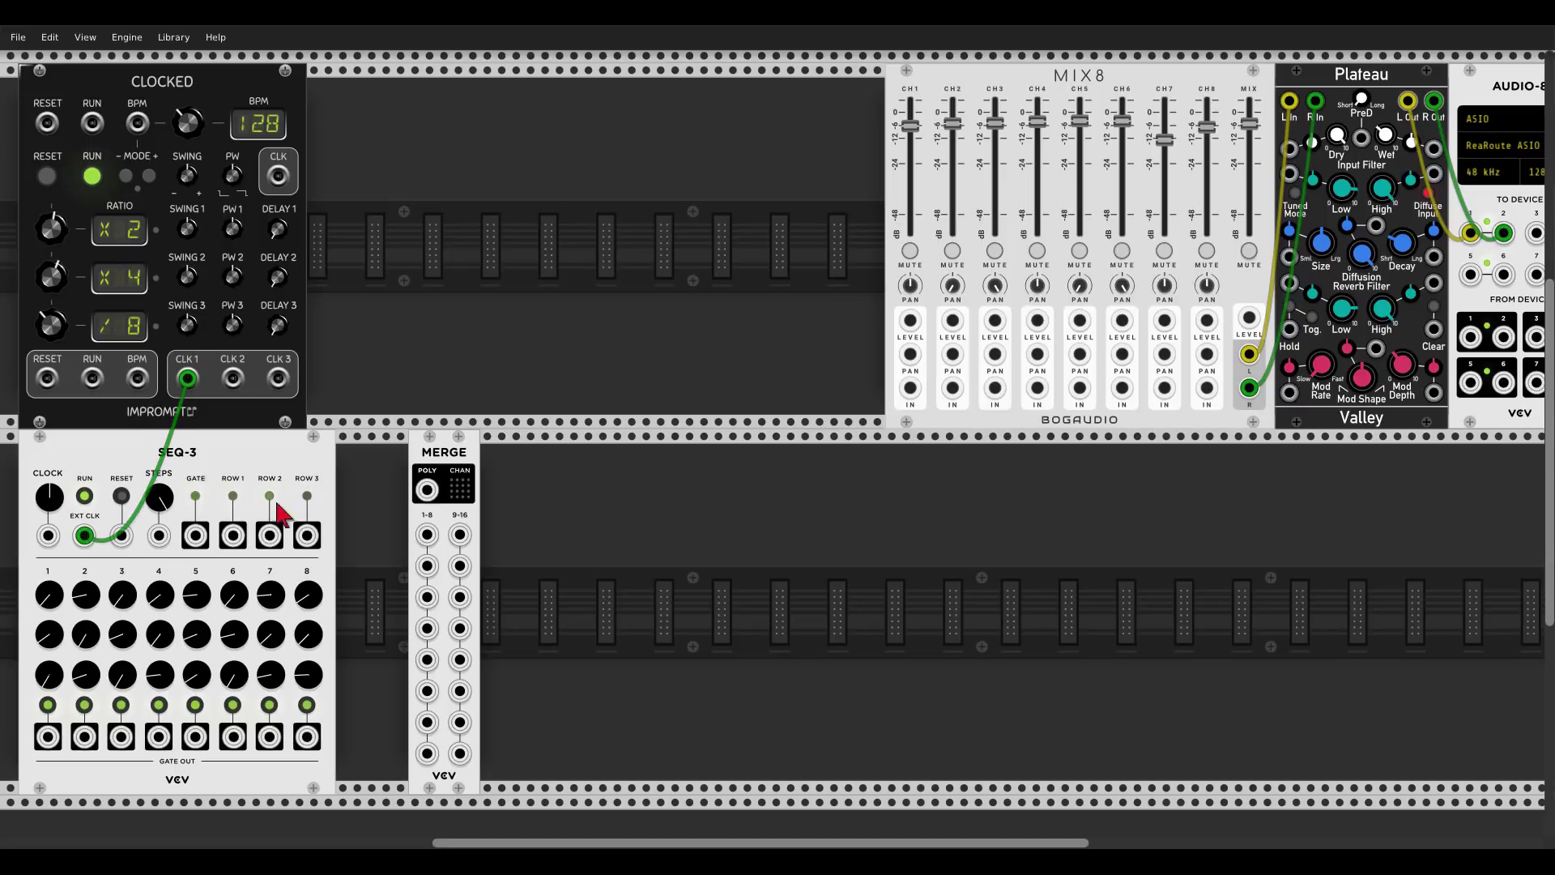
pyautogui.moveTo(454, 455); pyautogui.dragTo(381, 456)
pyautogui.moveTo(233, 535); pyautogui.dragTo(355, 597)
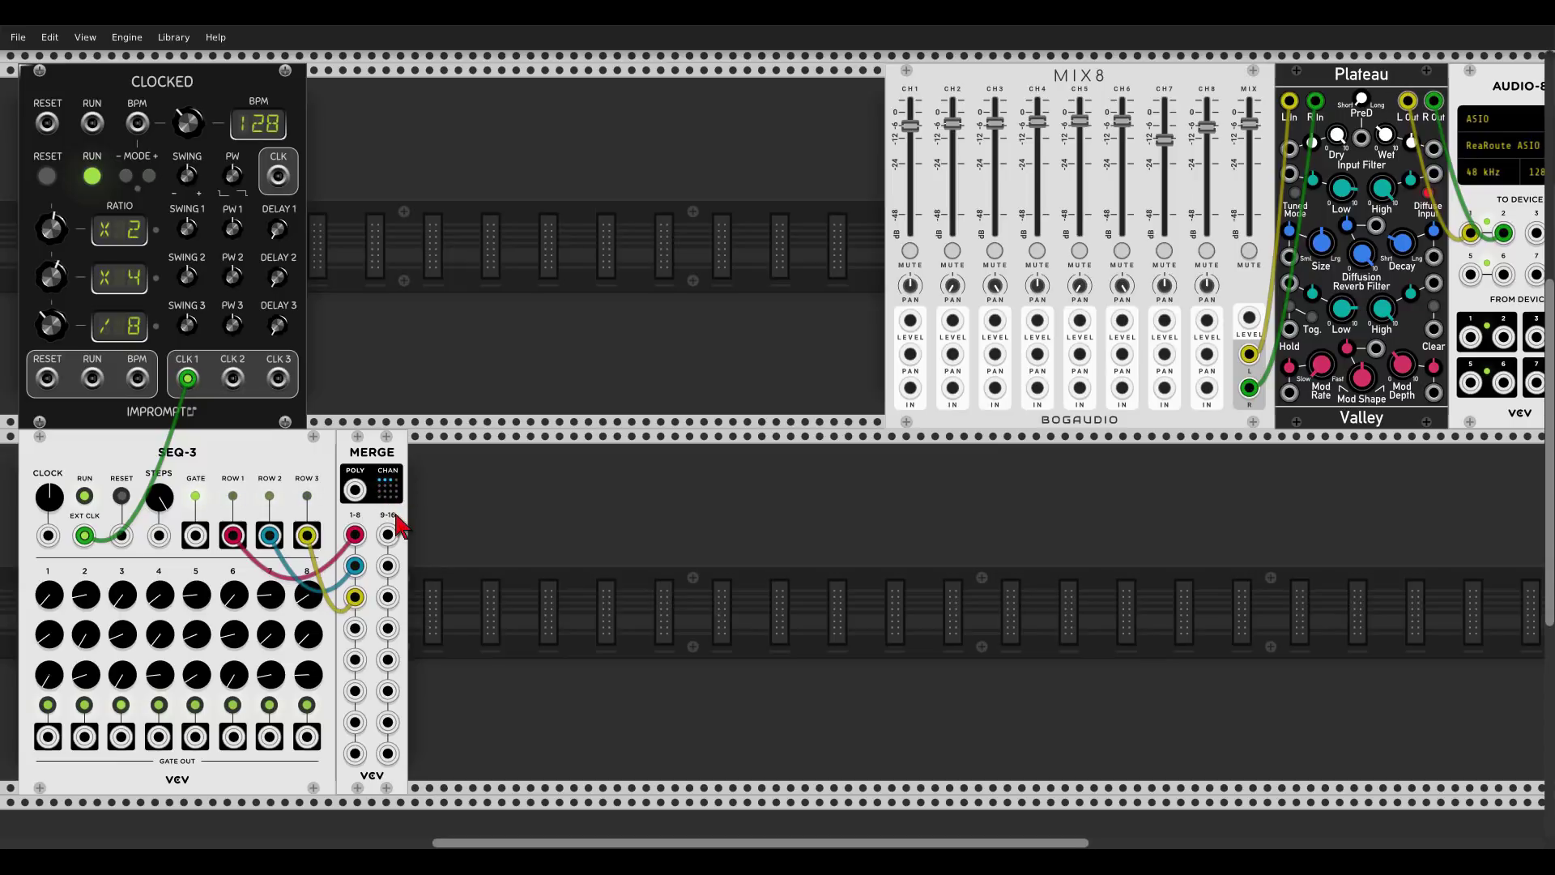
# Step: Add the Vult Basal smooth oscillator to the lower row, to the right of Merge
pyautogui.rightClick(486, 569)
pyautogui.write('basal')
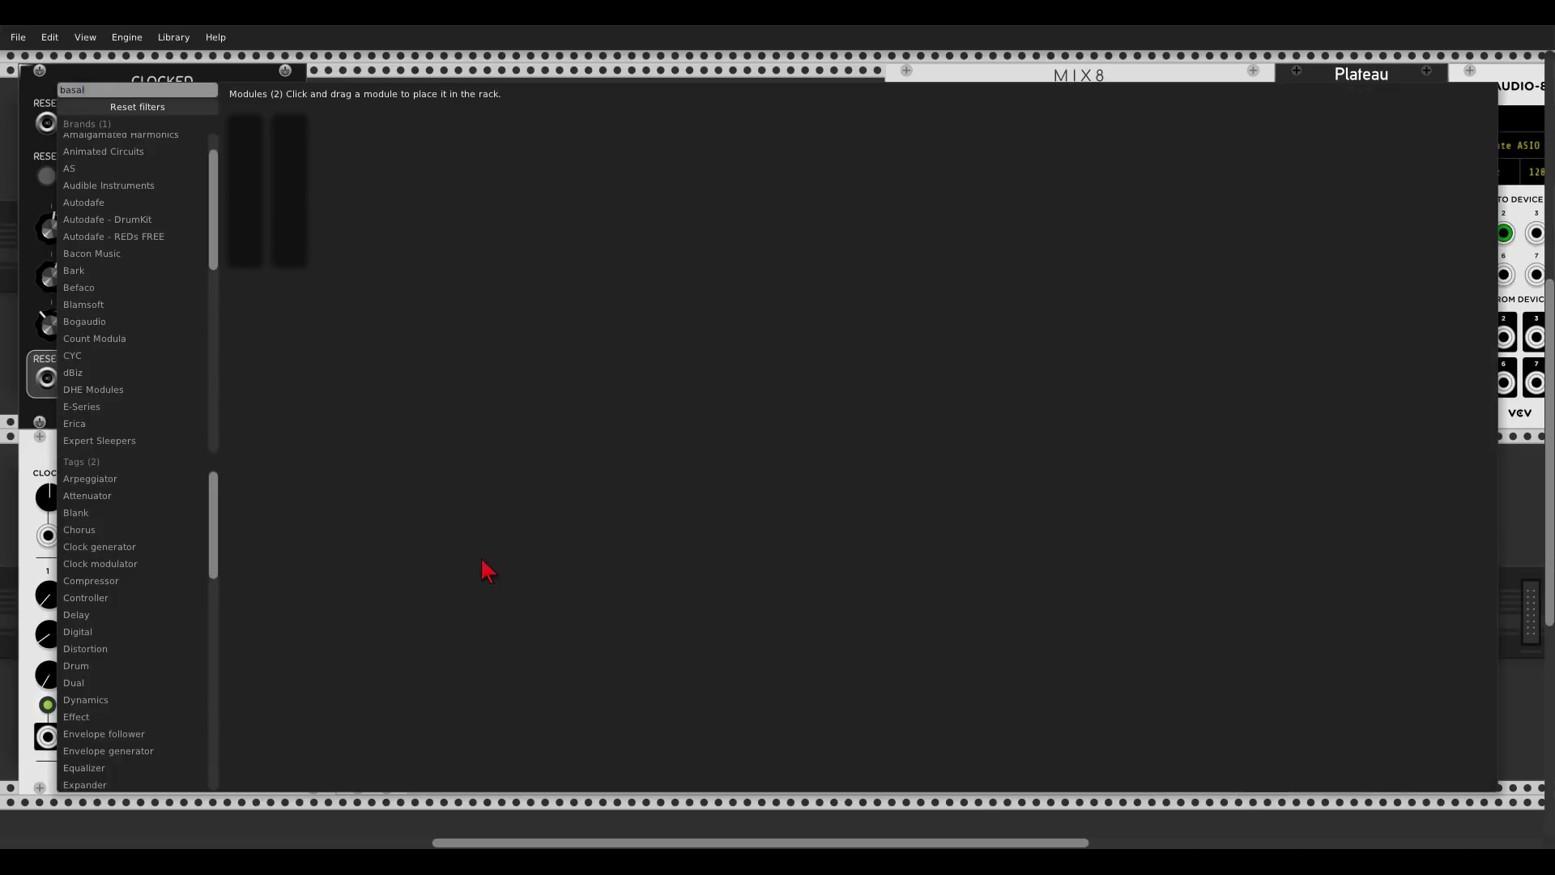
pyautogui.moveTo(292, 154); pyautogui.dragTo(572, 526)
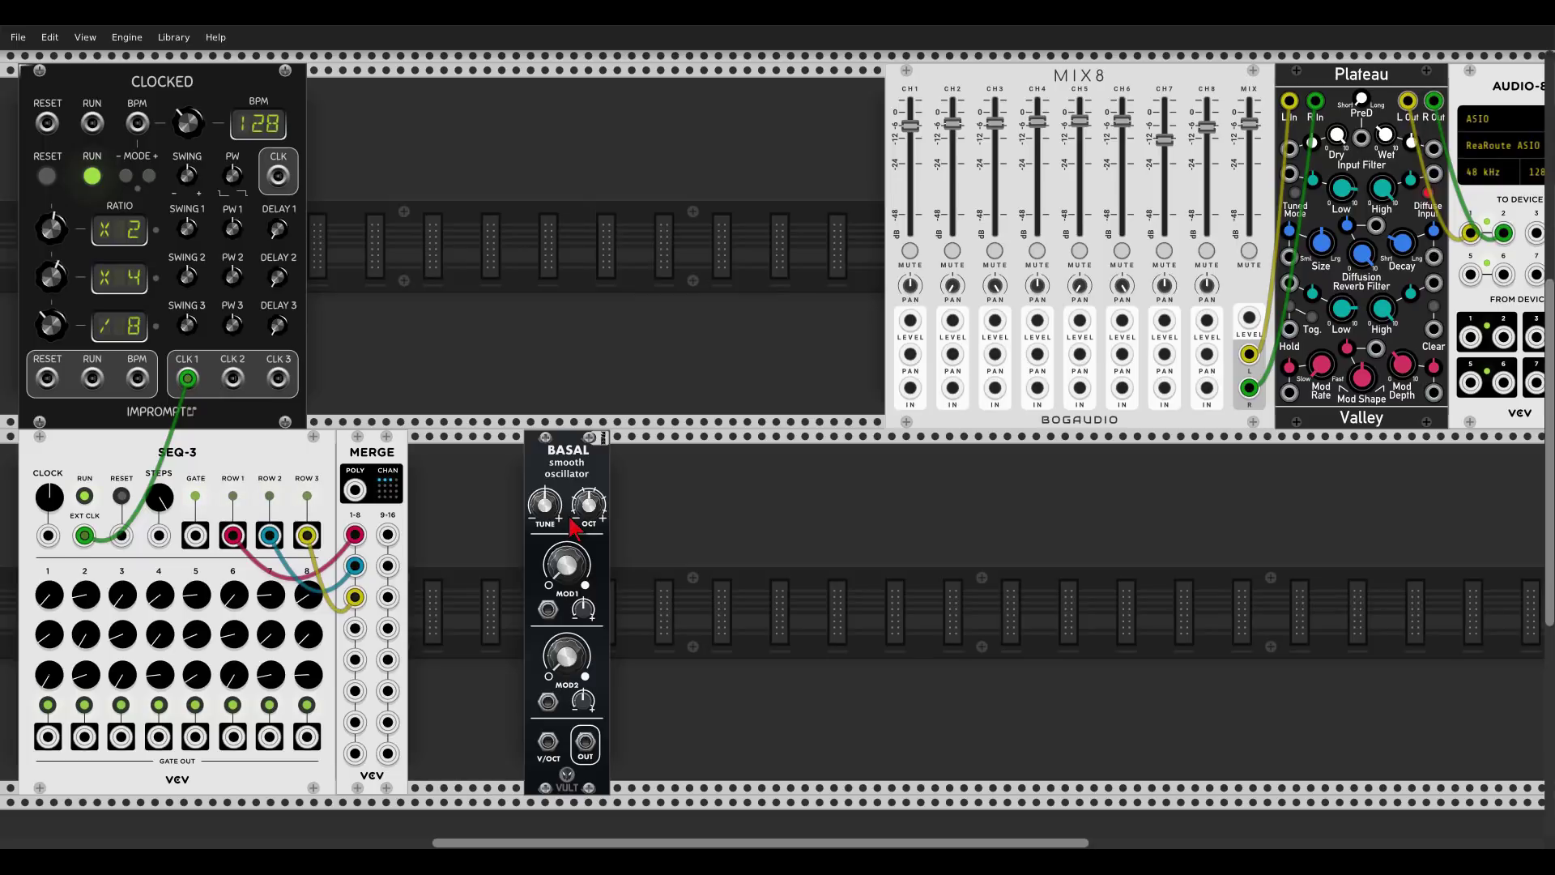
# Step: Add the JW Quantizer between Merge and Basal, closing the gaps, and patch Merge's poly output through it into Basal's V/OCT
pyautogui.rightClick(509, 513)
pyautogui.write('jw')
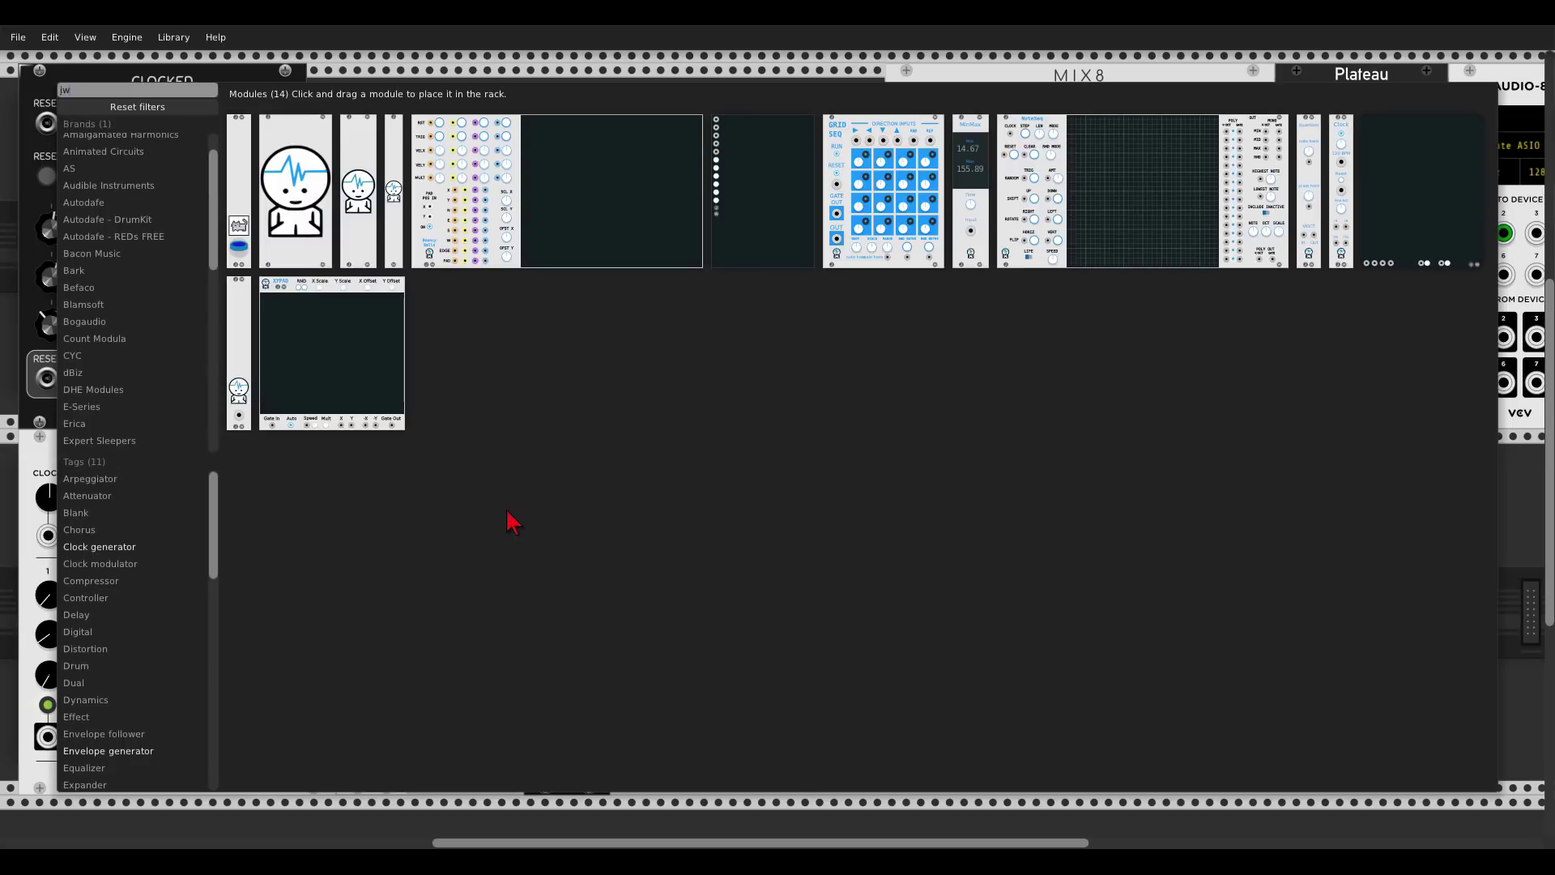
pyautogui.moveTo(1316, 144); pyautogui.dragTo(430, 462)
pyautogui.moveTo(544, 454); pyautogui.dragTo(497, 456)
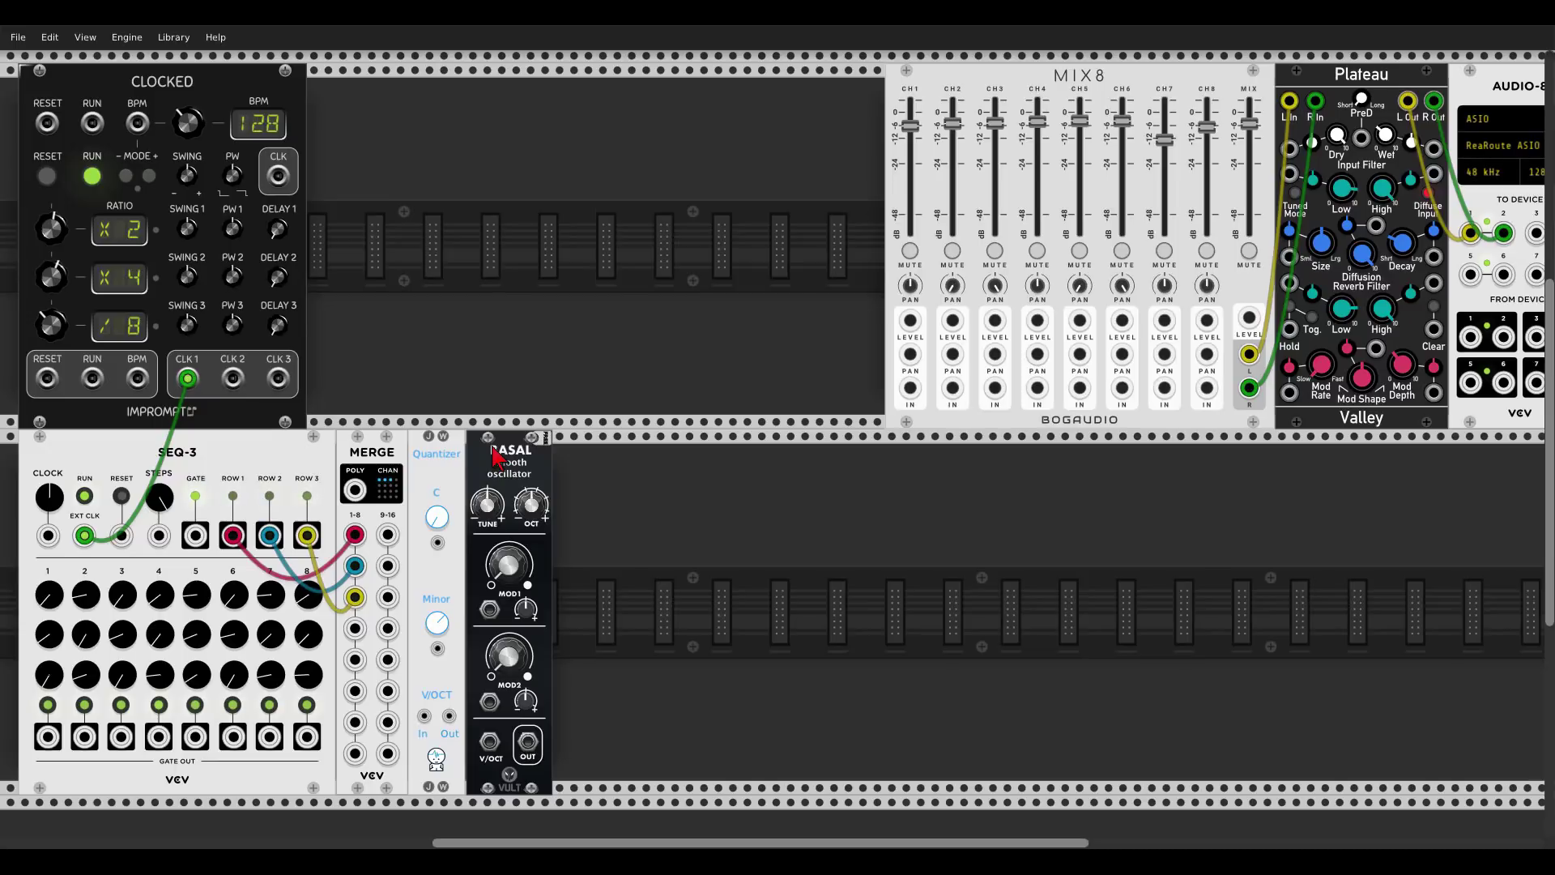
pyautogui.moveTo(355, 490); pyautogui.dragTo(490, 749)
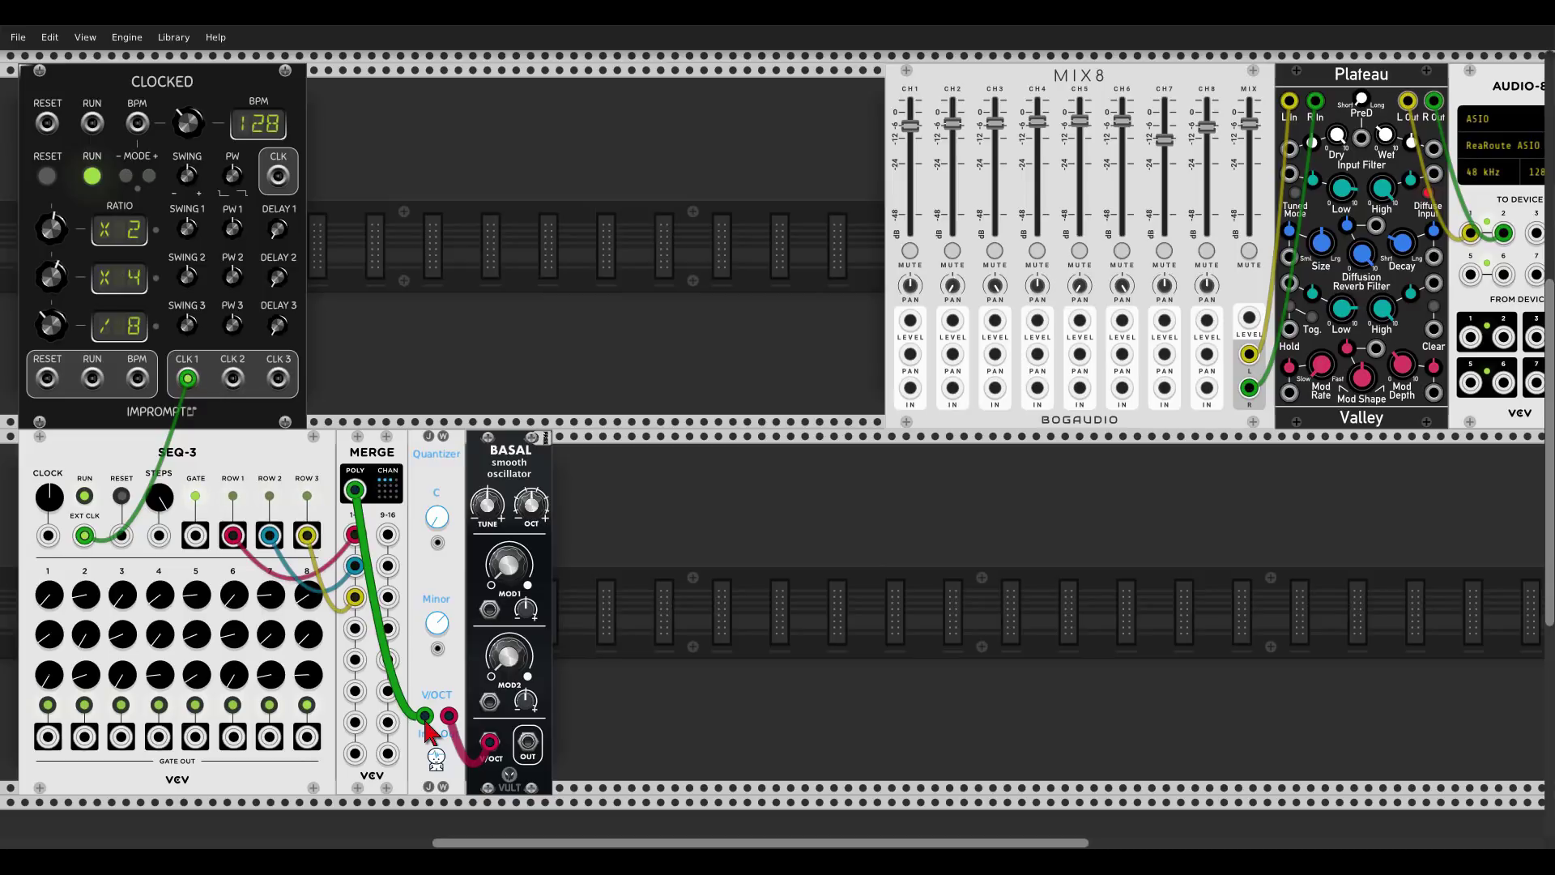
# Step: Add a VCV Split beside Basal, feed it Basal's output, and patch Split outputs 1 to 3 into MIX8 channels 1 to 3
pyautogui.rightClick(580, 629)
pyautogui.write('split')
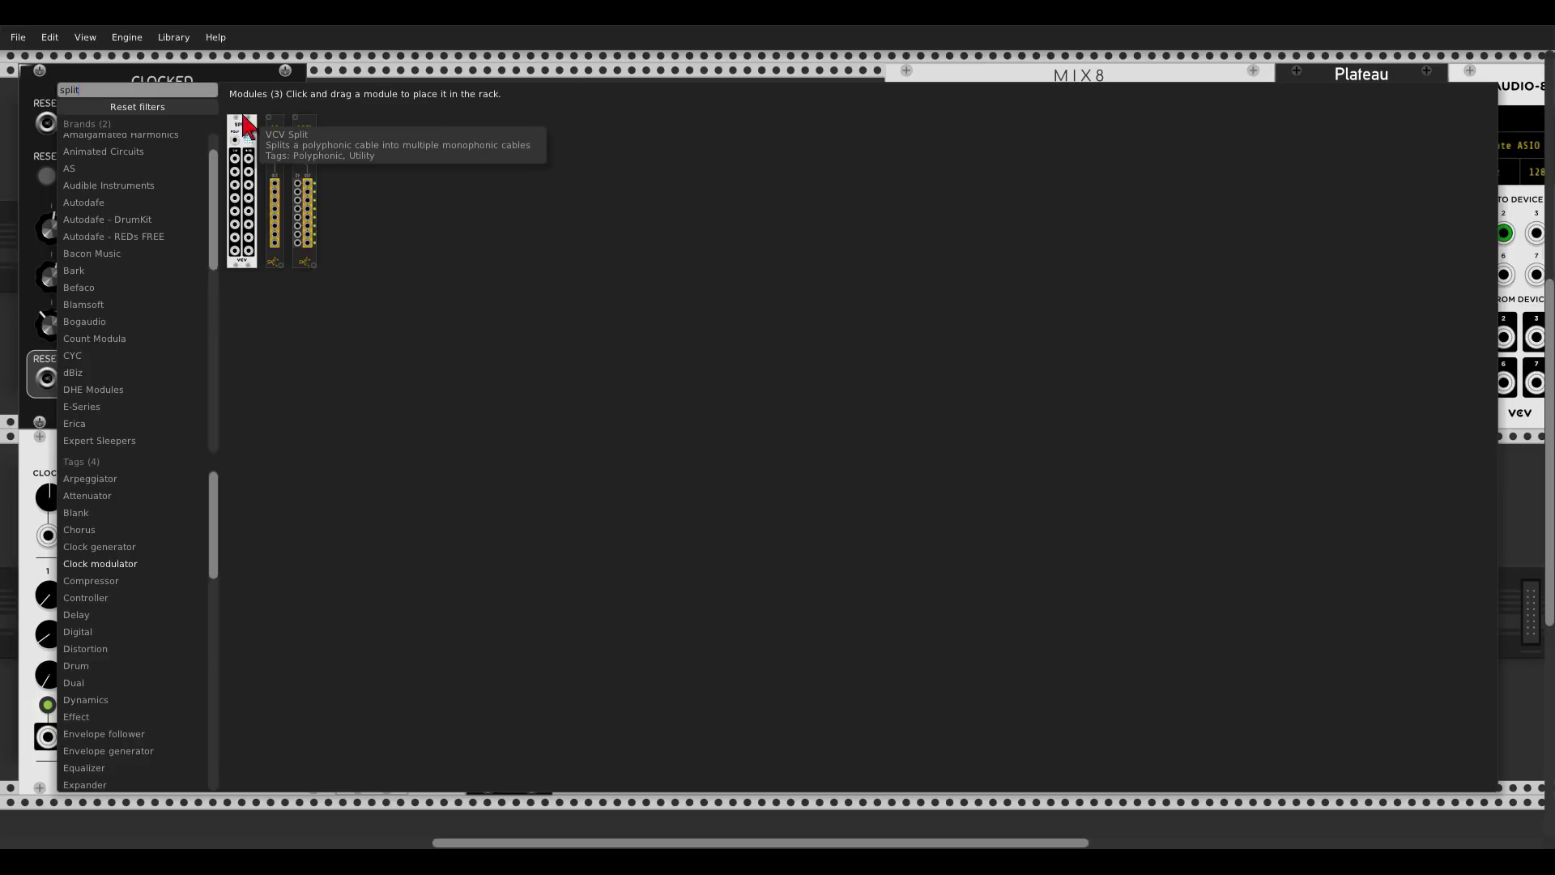
pyautogui.moveTo(240, 134); pyautogui.dragTo(558, 489)
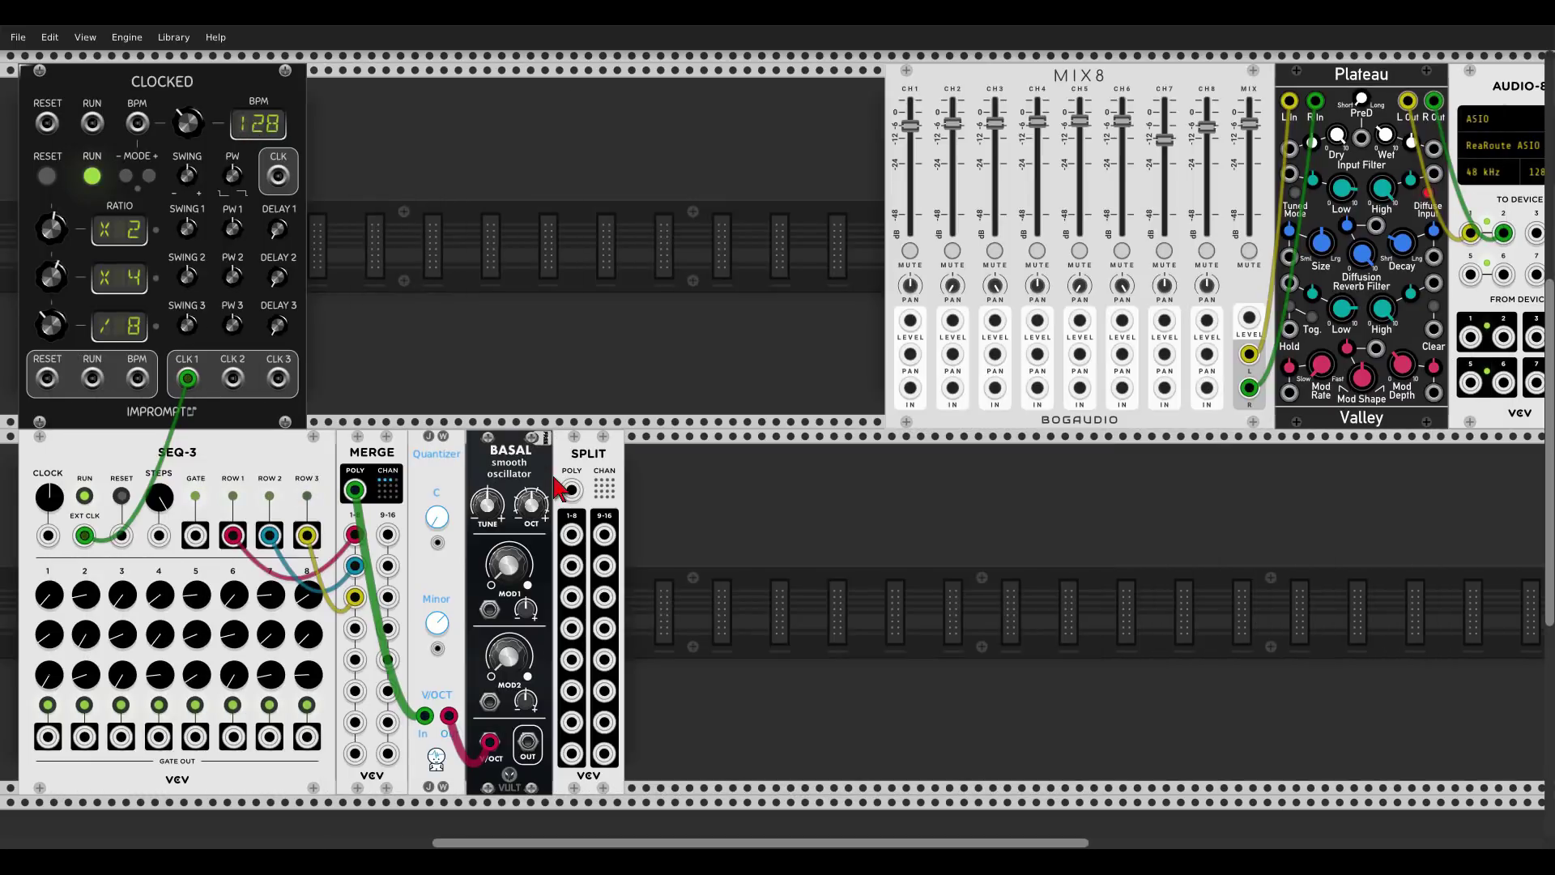
pyautogui.moveTo(527, 743); pyautogui.dragTo(910, 388)
pyautogui.moveTo(572, 565); pyautogui.dragTo(953, 388)
pyautogui.moveTo(572, 597); pyautogui.dragTo(994, 389)
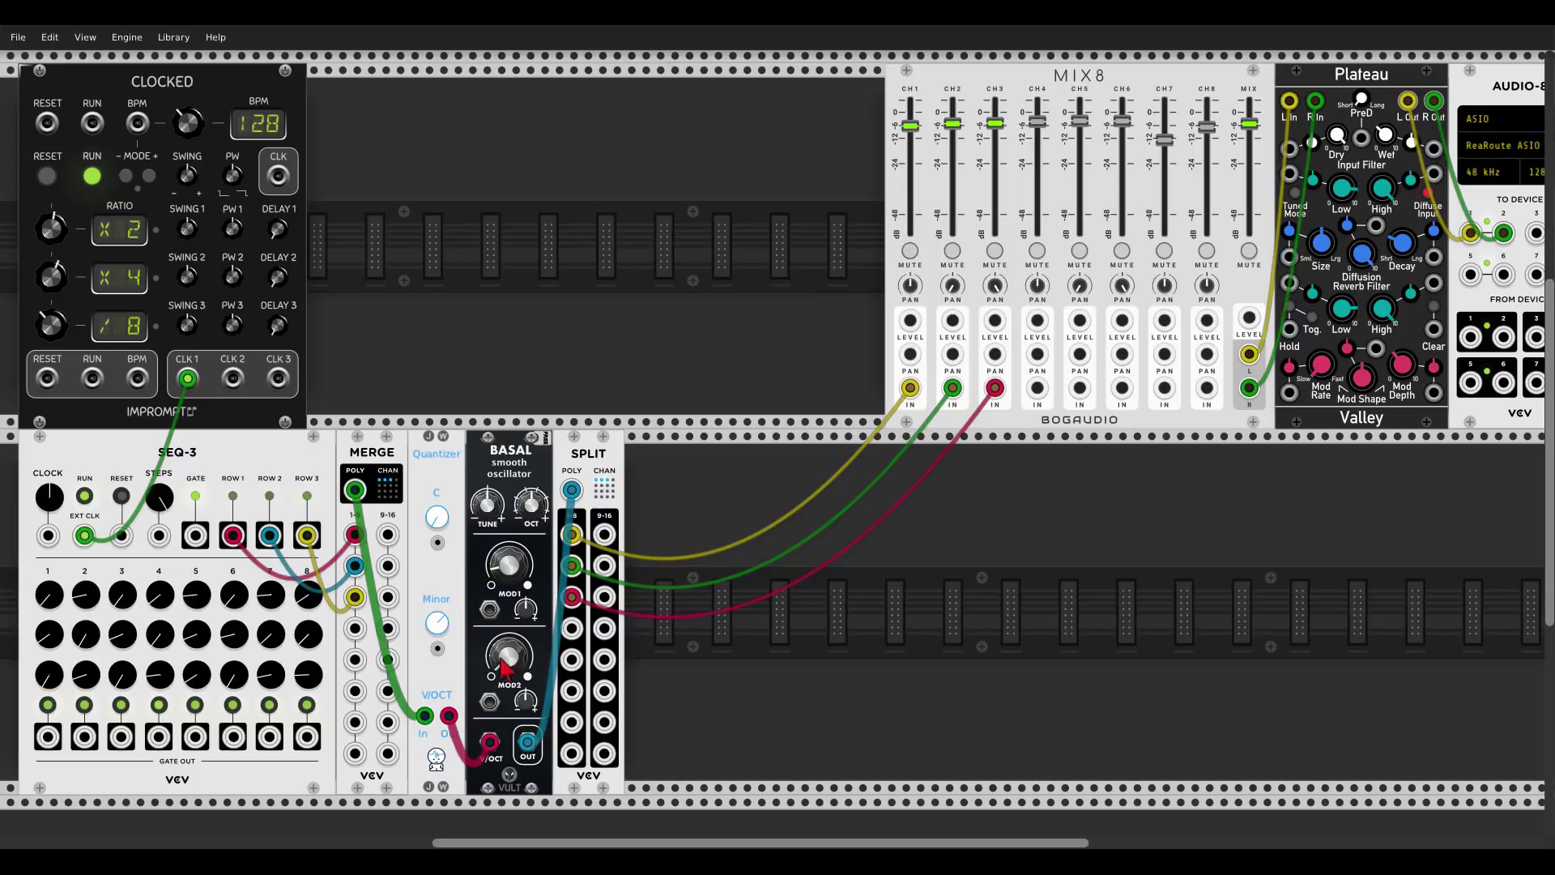
# Step: Audition MIX8 channels 1, 2 and 3 one at a time by muting the others, ending with all three unmuted
pyautogui.click(953, 250)
pyautogui.click(995, 250)
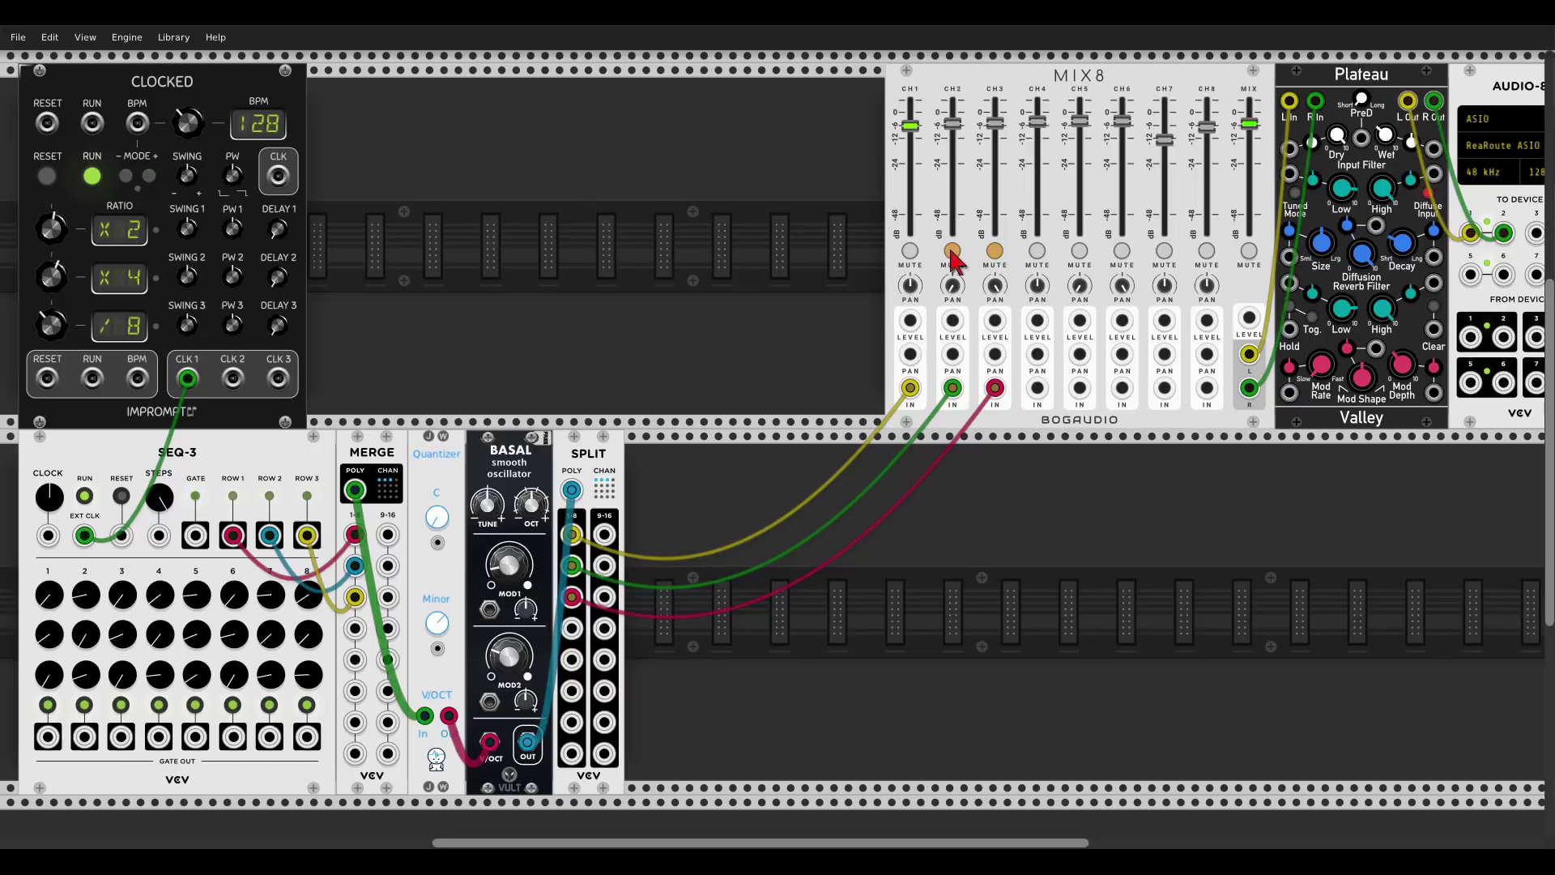
pyautogui.click(952, 251)
pyautogui.click(912, 250)
pyautogui.click(952, 252)
pyautogui.click(993, 252)
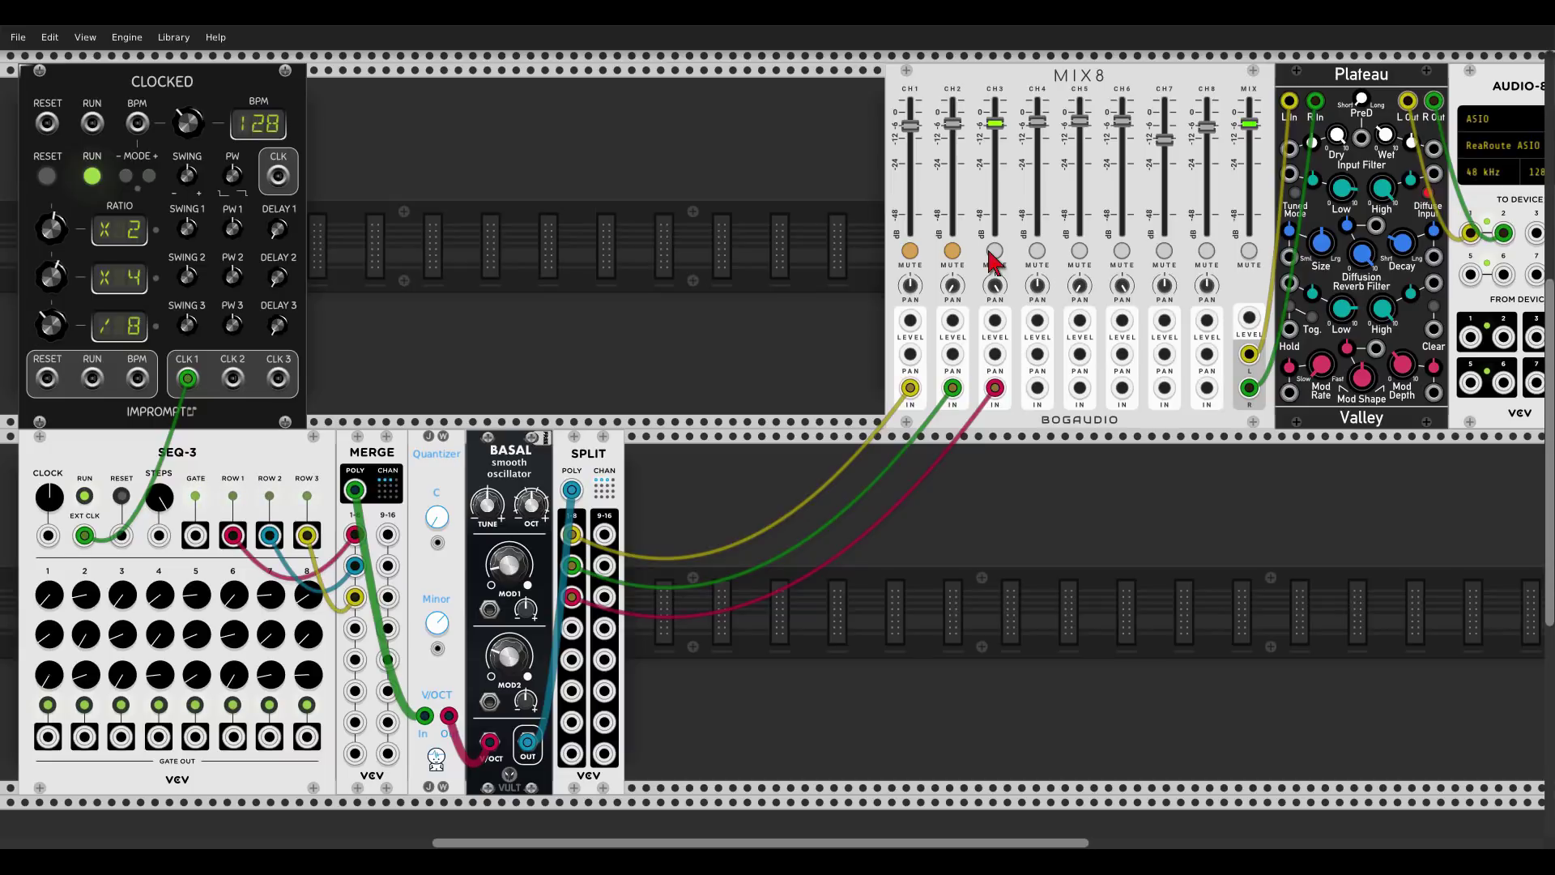
pyautogui.click(952, 252)
pyautogui.click(913, 252)
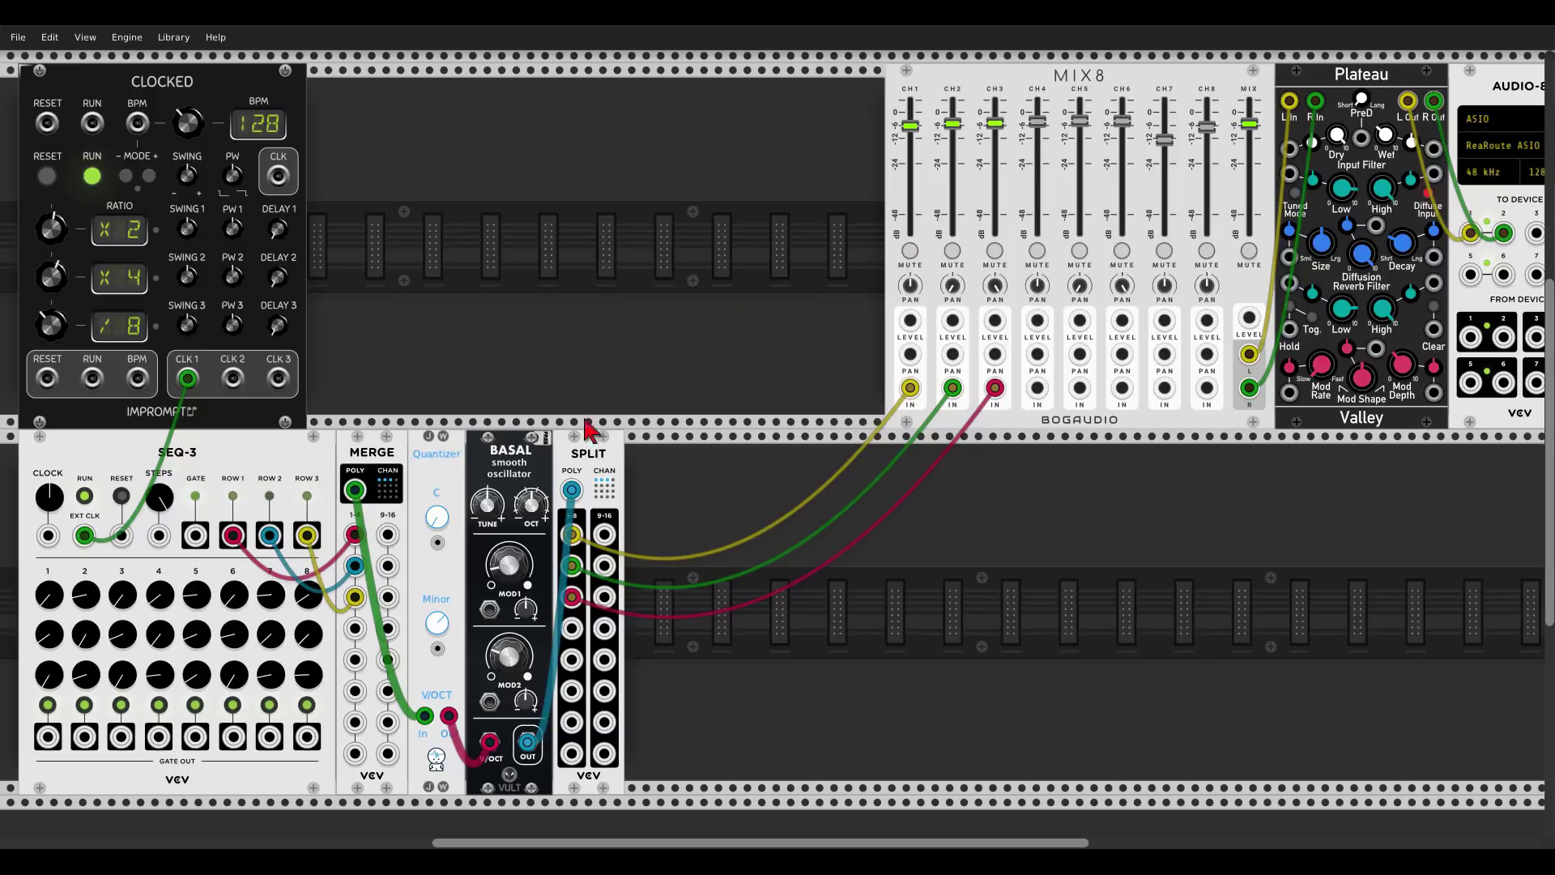
# Step: Add a VCV VCA-1 module directly to the right of Split in the lower row
pyautogui.rightClick(679, 503)
pyautogui.write('vca')
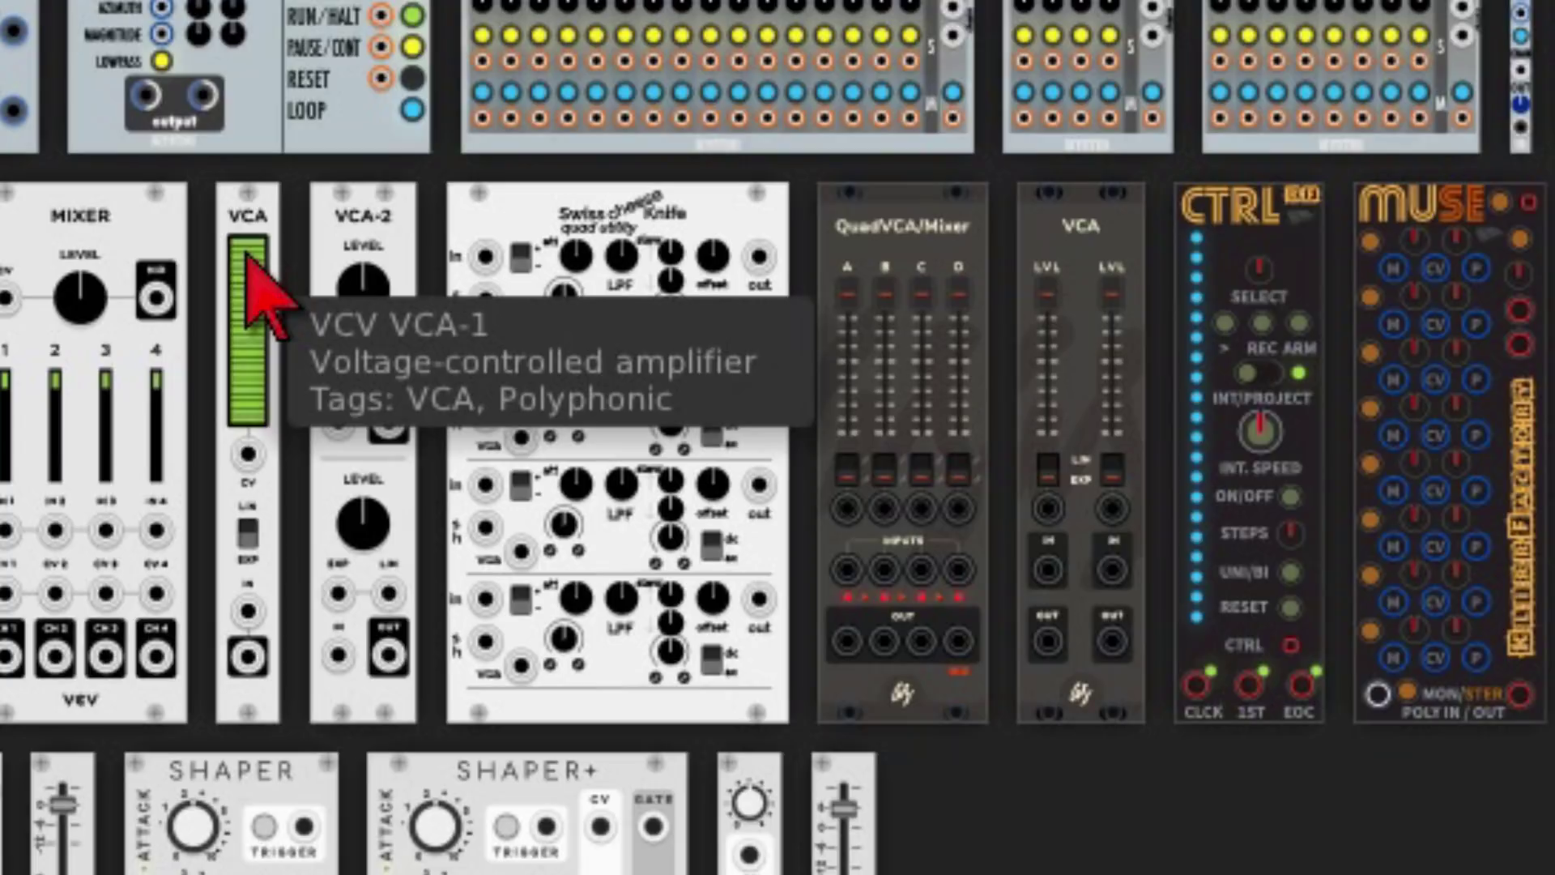
pyautogui.click(248, 279)
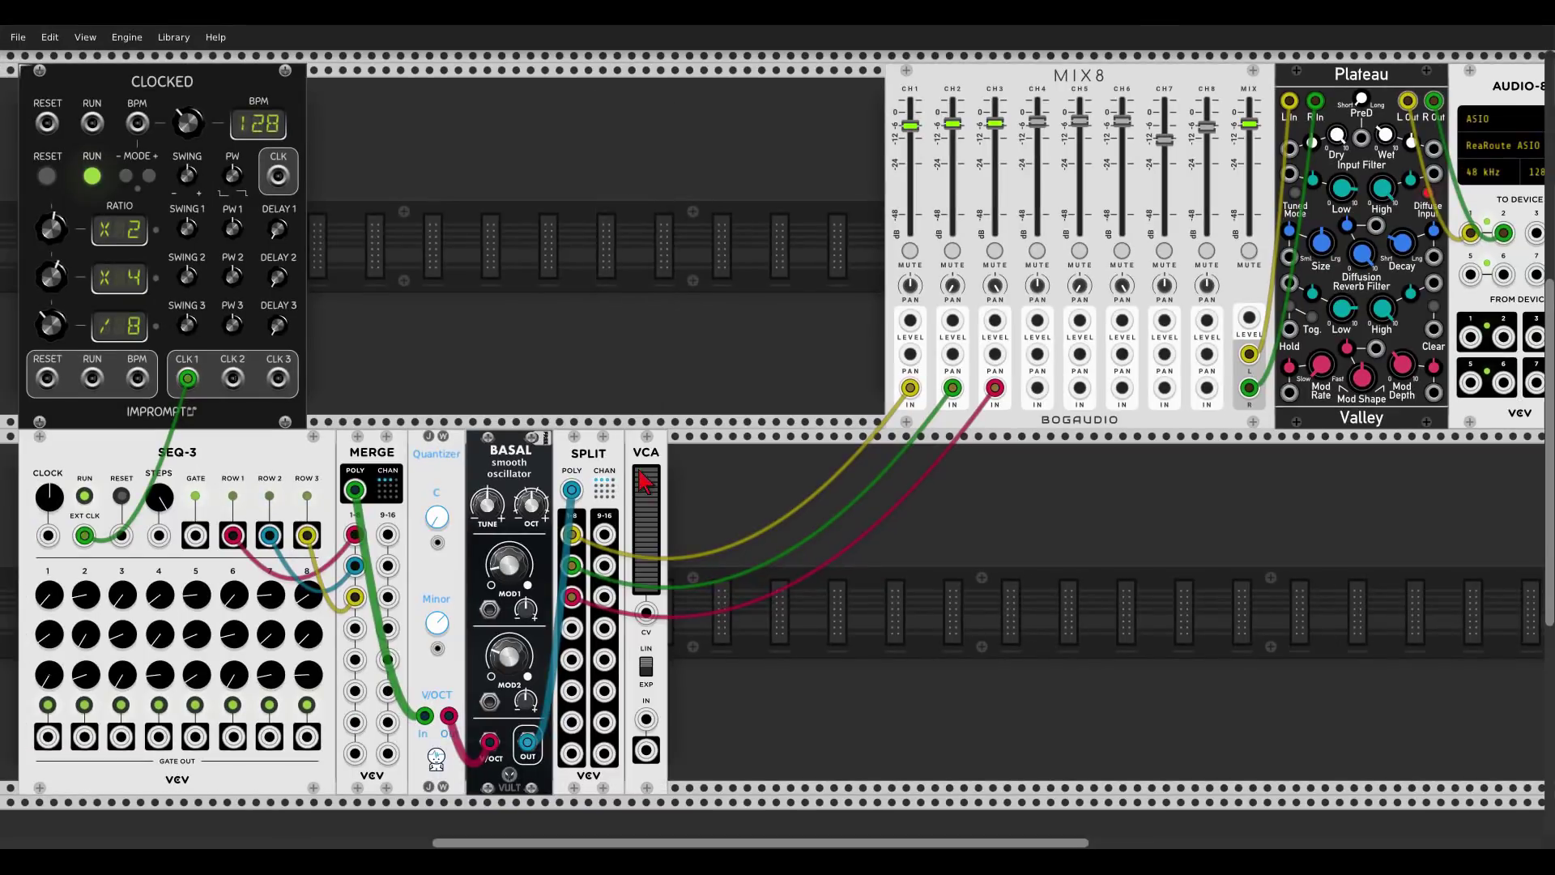
# Step: Move the VCA between Basal and Split and patch Basal's output through it into Split's poly input
pyautogui.moveTo(635, 462); pyautogui.dragTo(567, 460)
pyautogui.moveTo(711, 458); pyautogui.dragTo(615, 490)
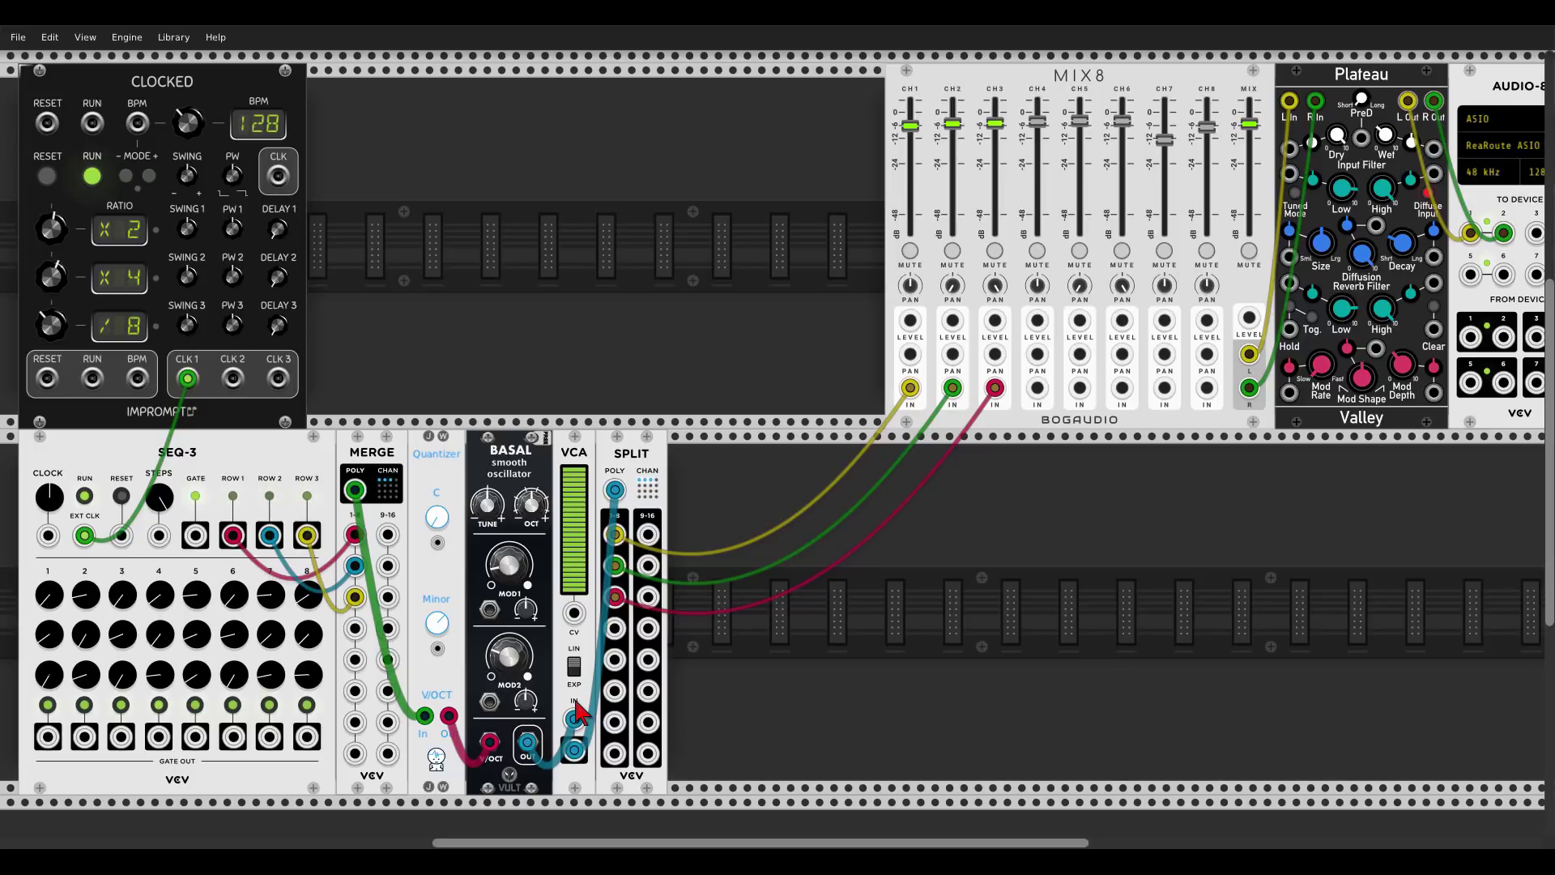
# Step: Add a Bogaudio ADSR beside Split, patch its output to the VCA's CV and SEQ-3's GATE output to its gate input
pyautogui.rightClick(749, 621)
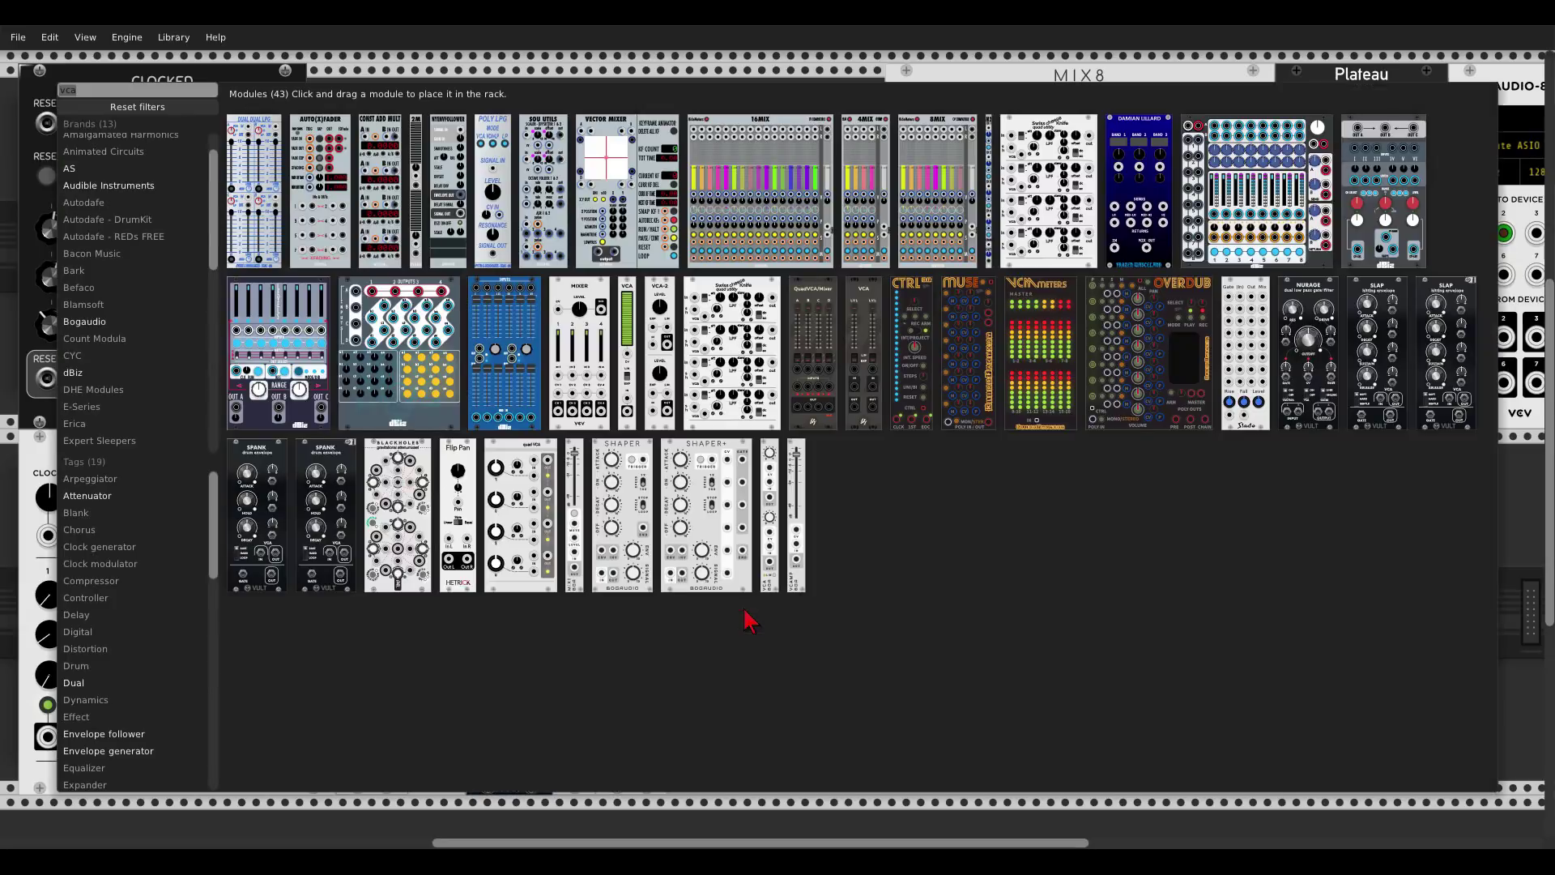
pyautogui.write('adsr')
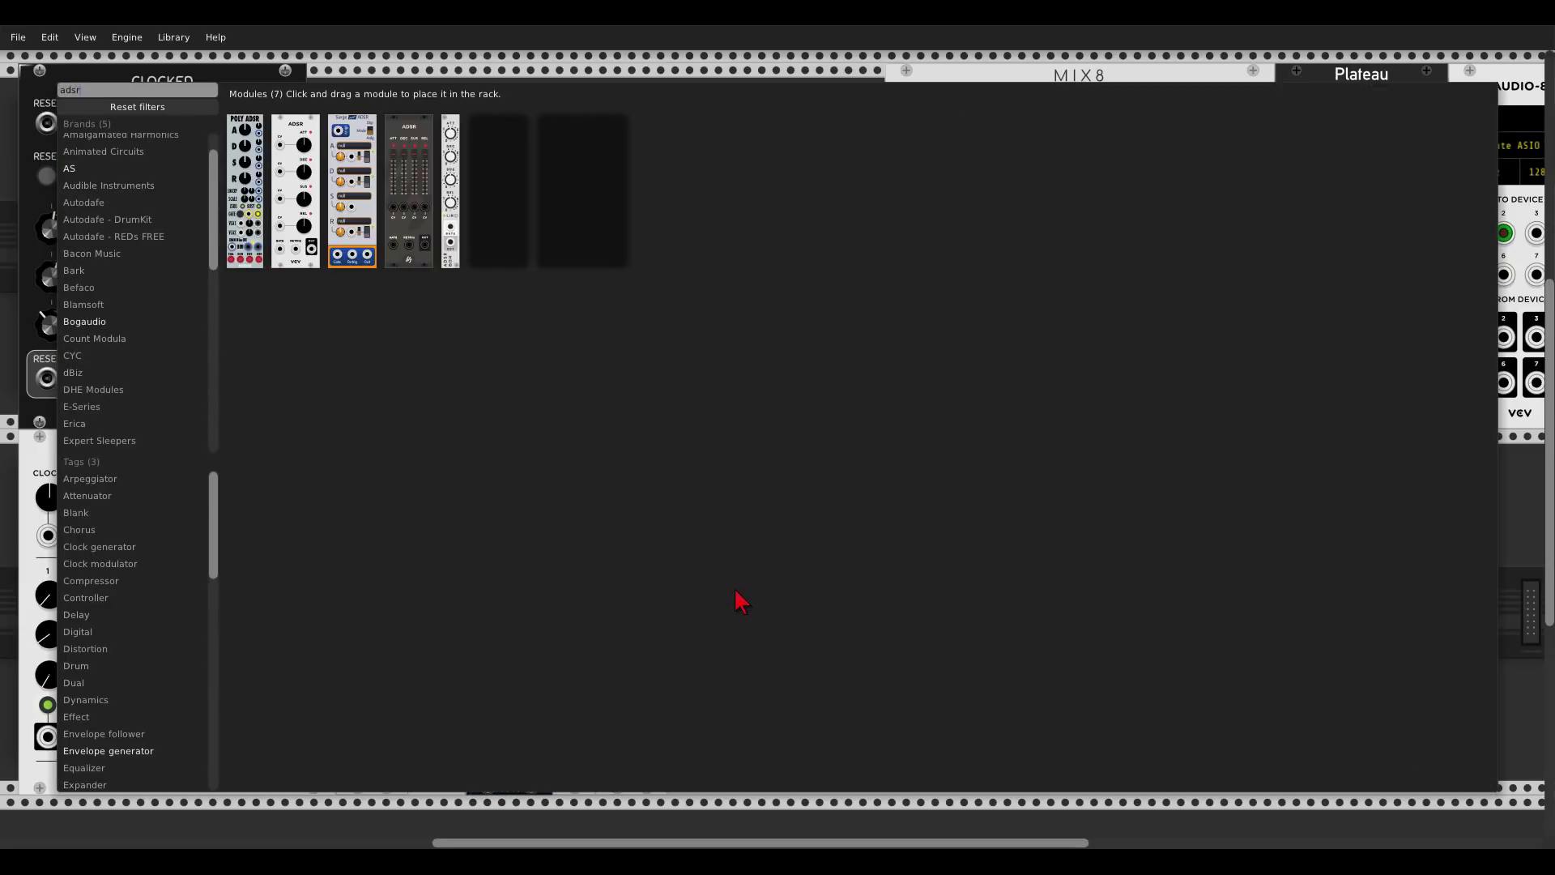
pyautogui.click(451, 158)
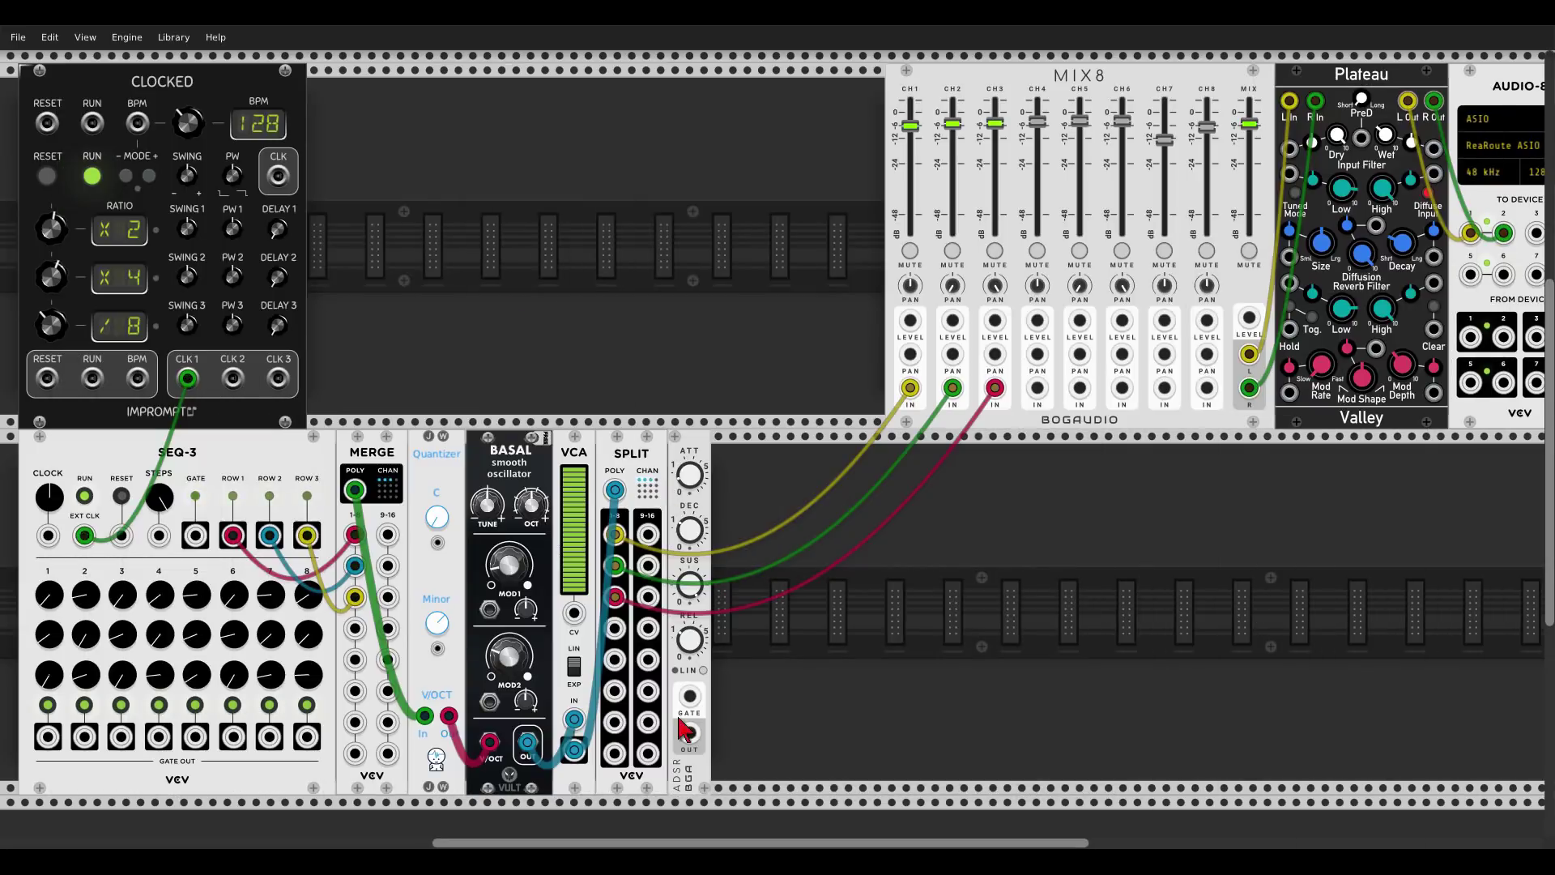
pyautogui.moveTo(691, 733); pyautogui.dragTo(575, 614)
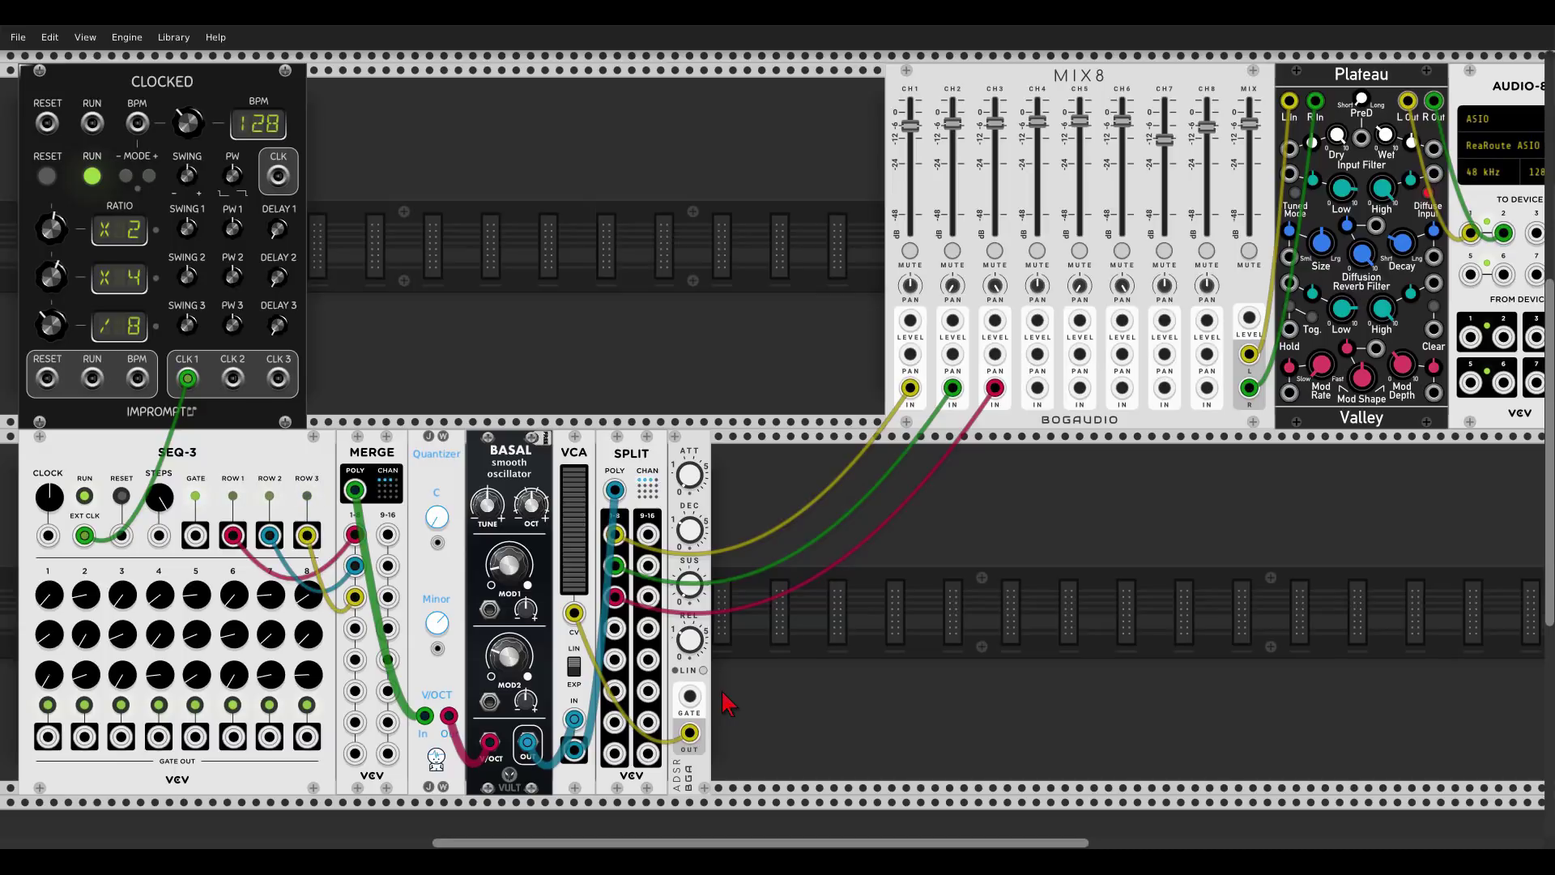
pyautogui.moveTo(689, 696); pyautogui.dragTo(196, 536)
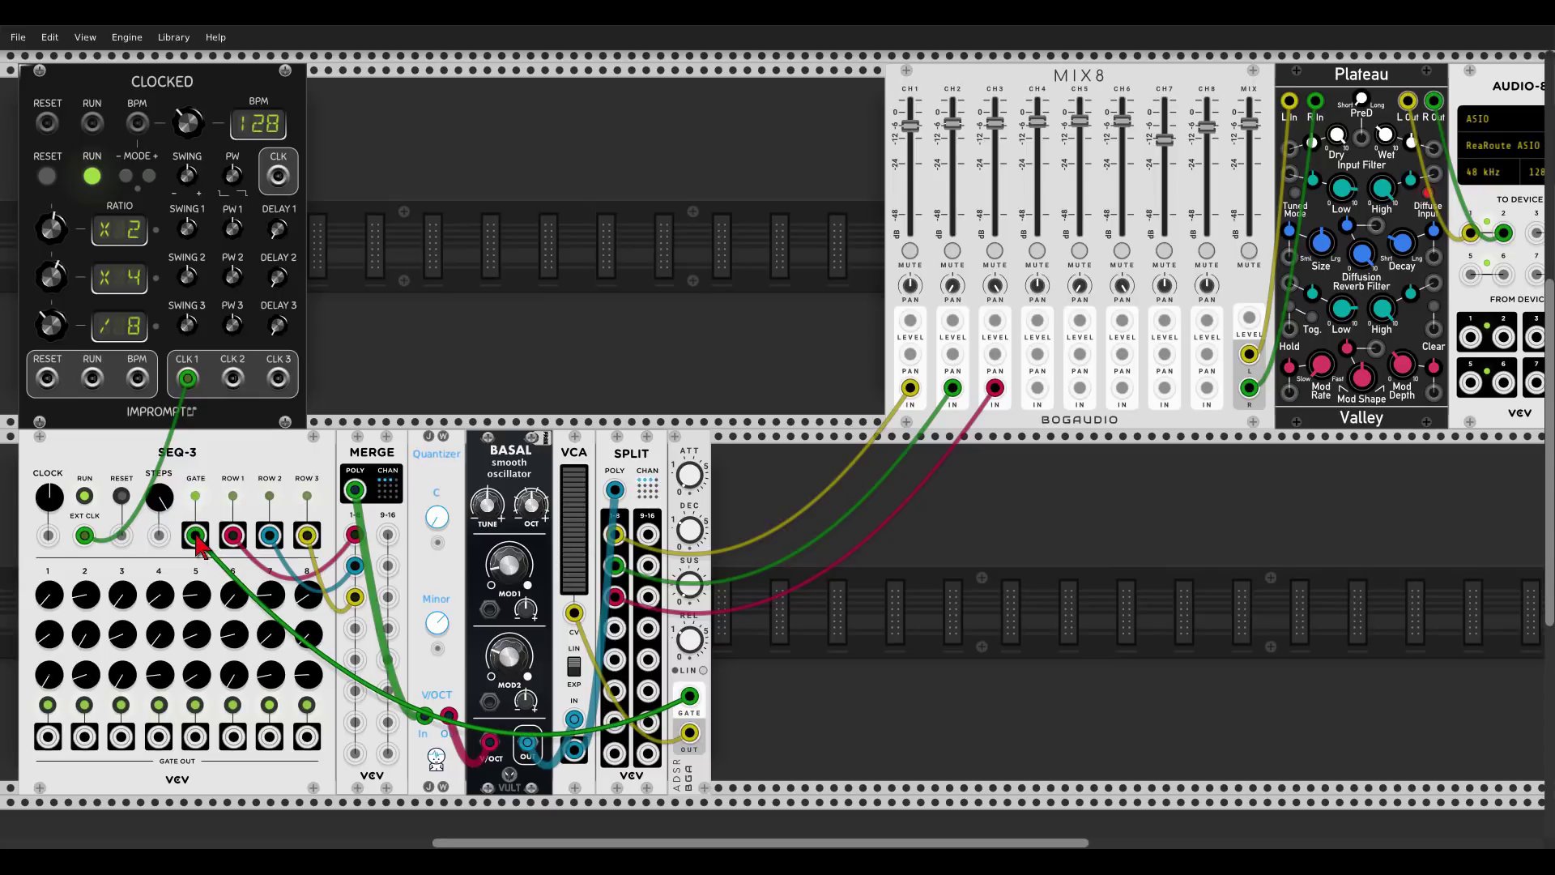
pyautogui.moveTo(691, 522); pyautogui.dragTo(691, 534)
pyautogui.moveTo(695, 629); pyautogui.dragTo(696, 639)
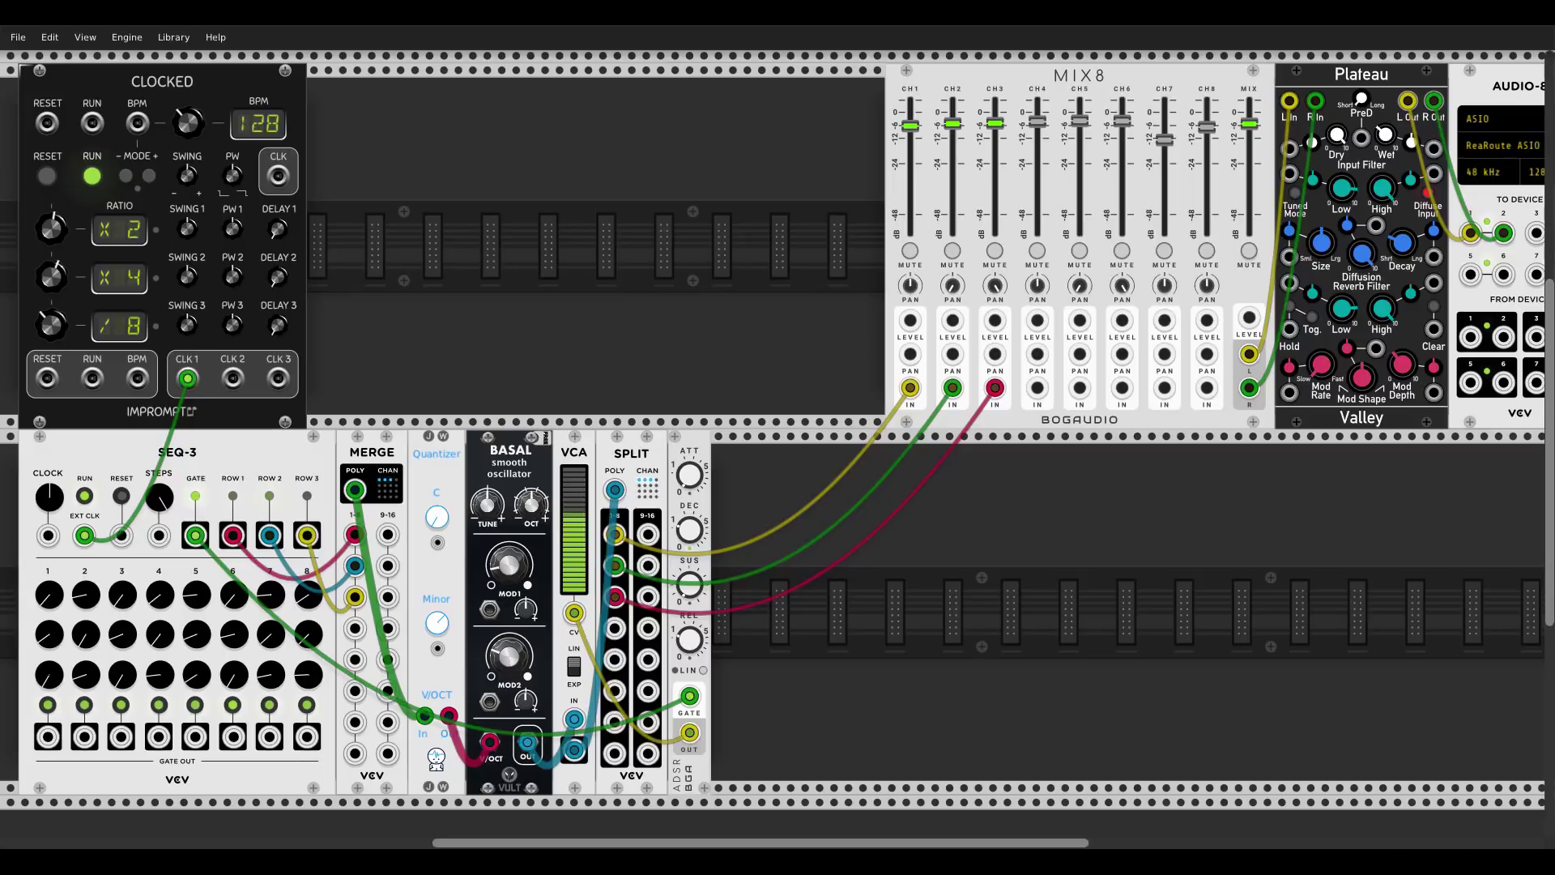
# Step: Add a Bogaudio LLFO to the right of the ADSR and patch its output into Basal's MOD1 input
pyautogui.rightClick(766, 630)
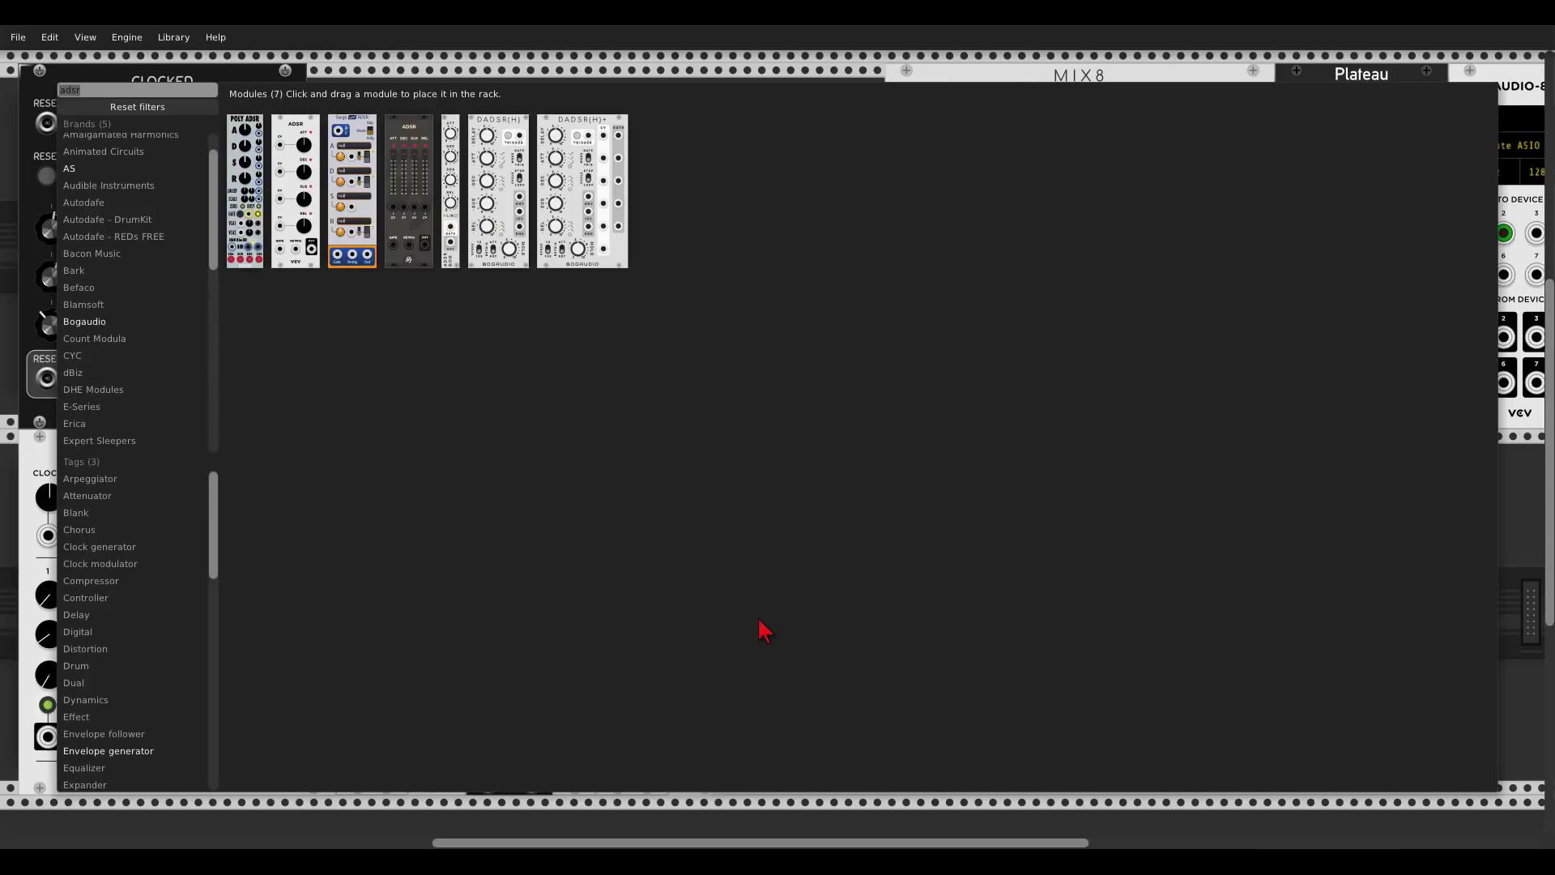
pyautogui.write('lfo')
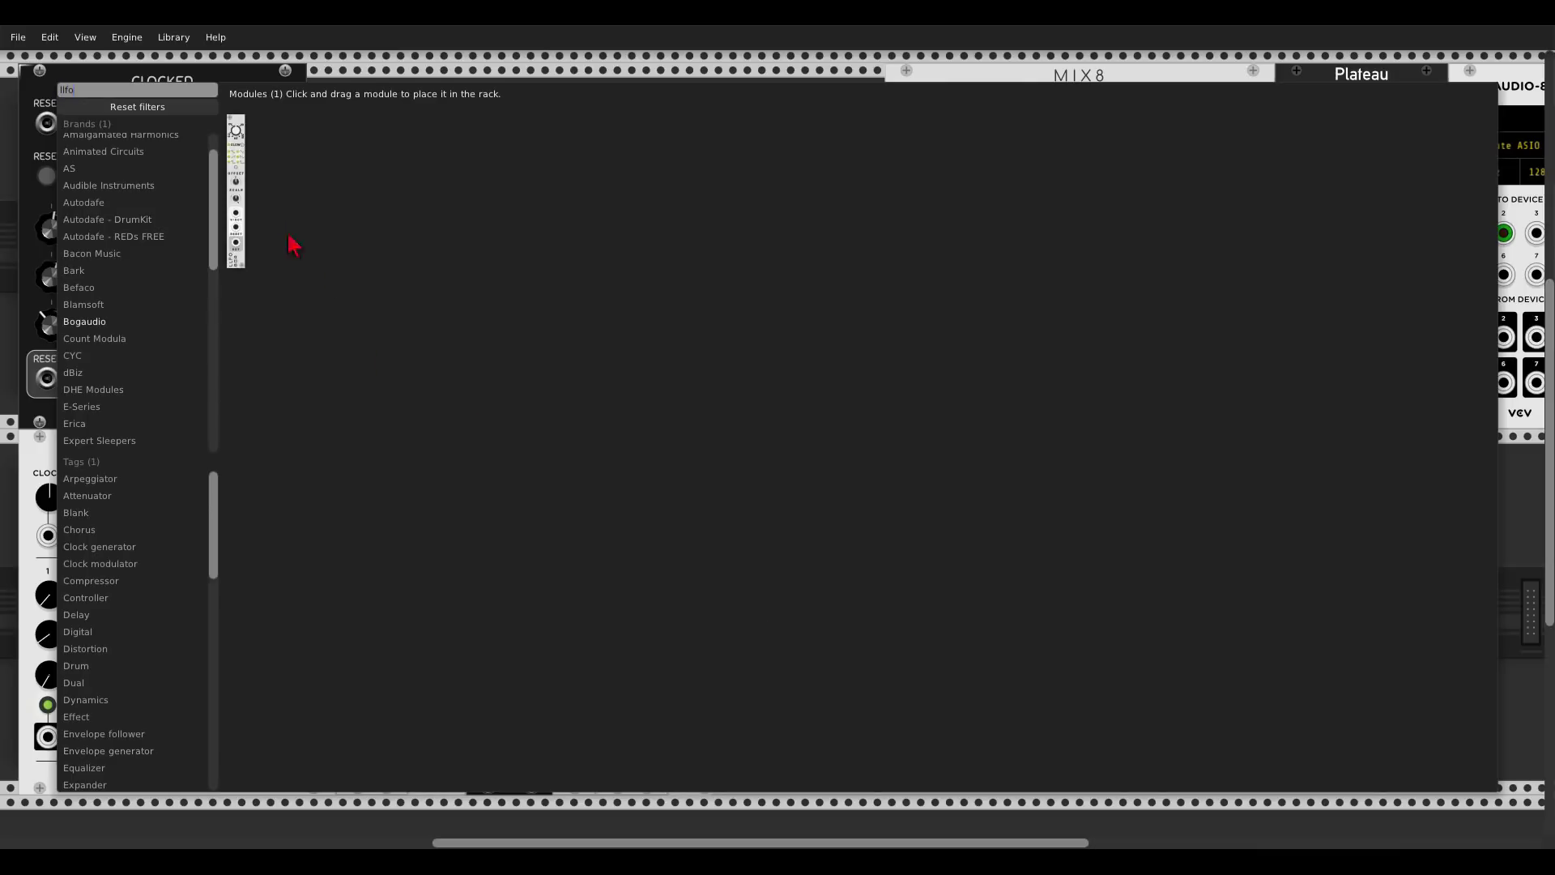
pyautogui.click(247, 171)
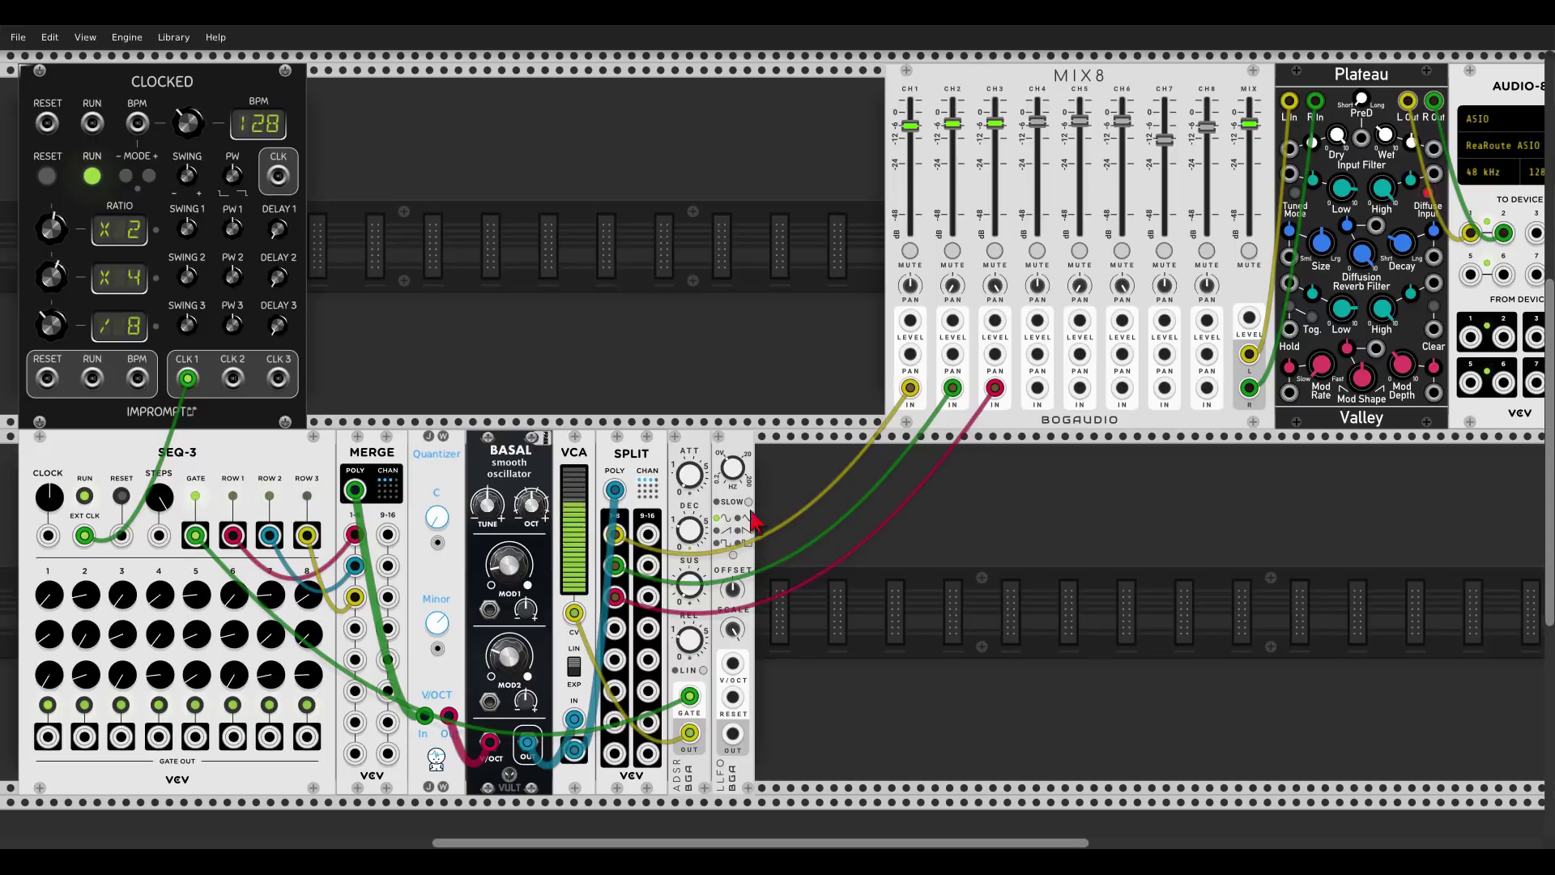
pyautogui.moveTo(733, 734); pyautogui.dragTo(489, 610)
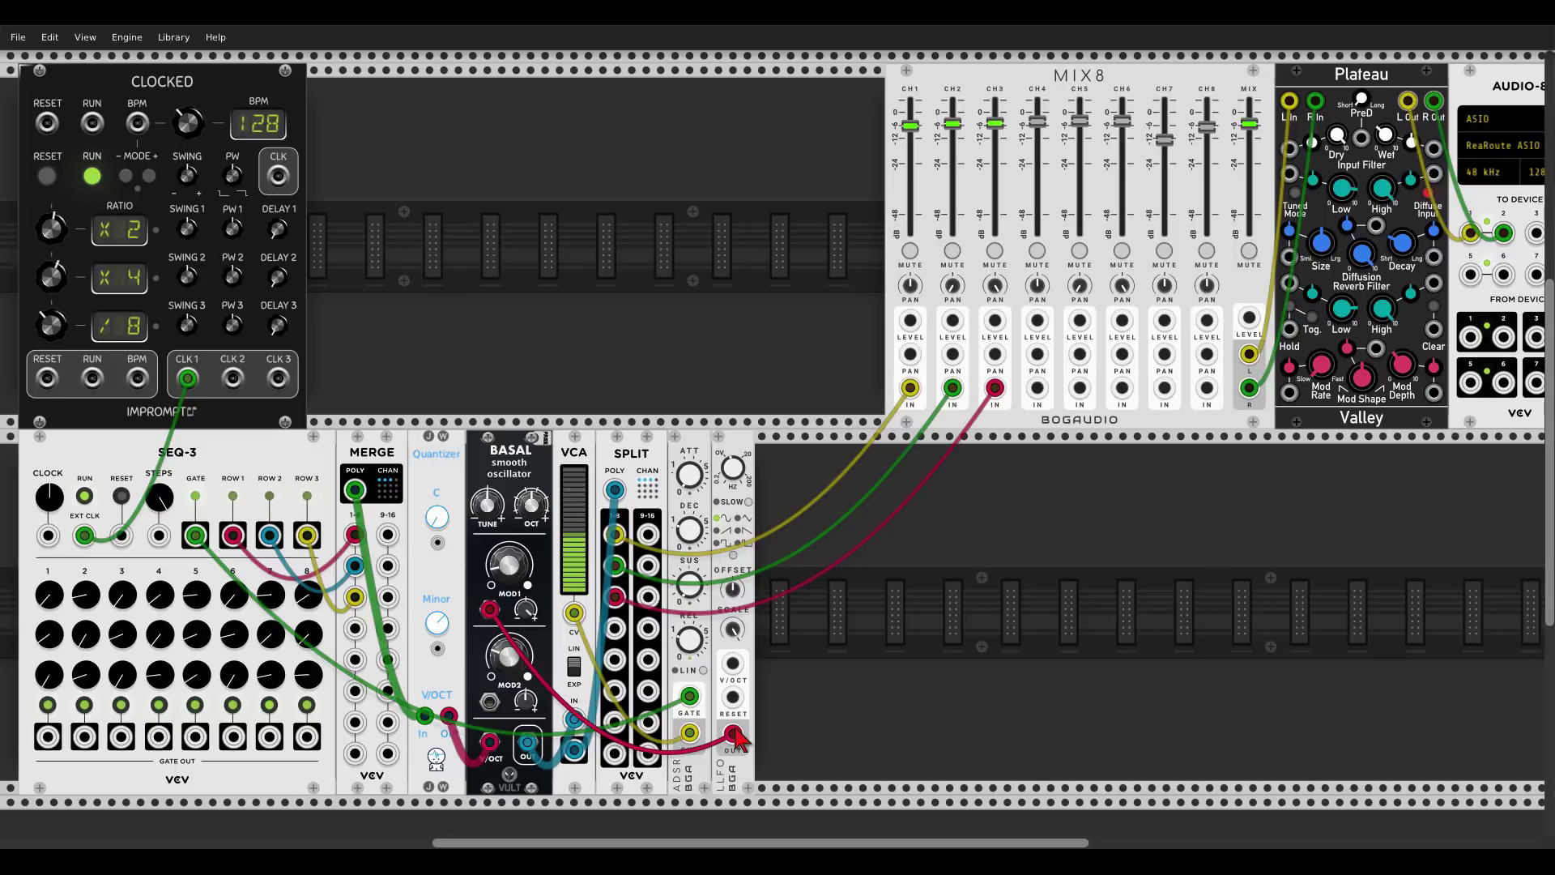
# Step: Audition the modulated voices on MIX8 channels 1, 2 and 3 separately by muting the others, ending with all three unmuted
pyautogui.click(953, 250)
pyautogui.click(995, 250)
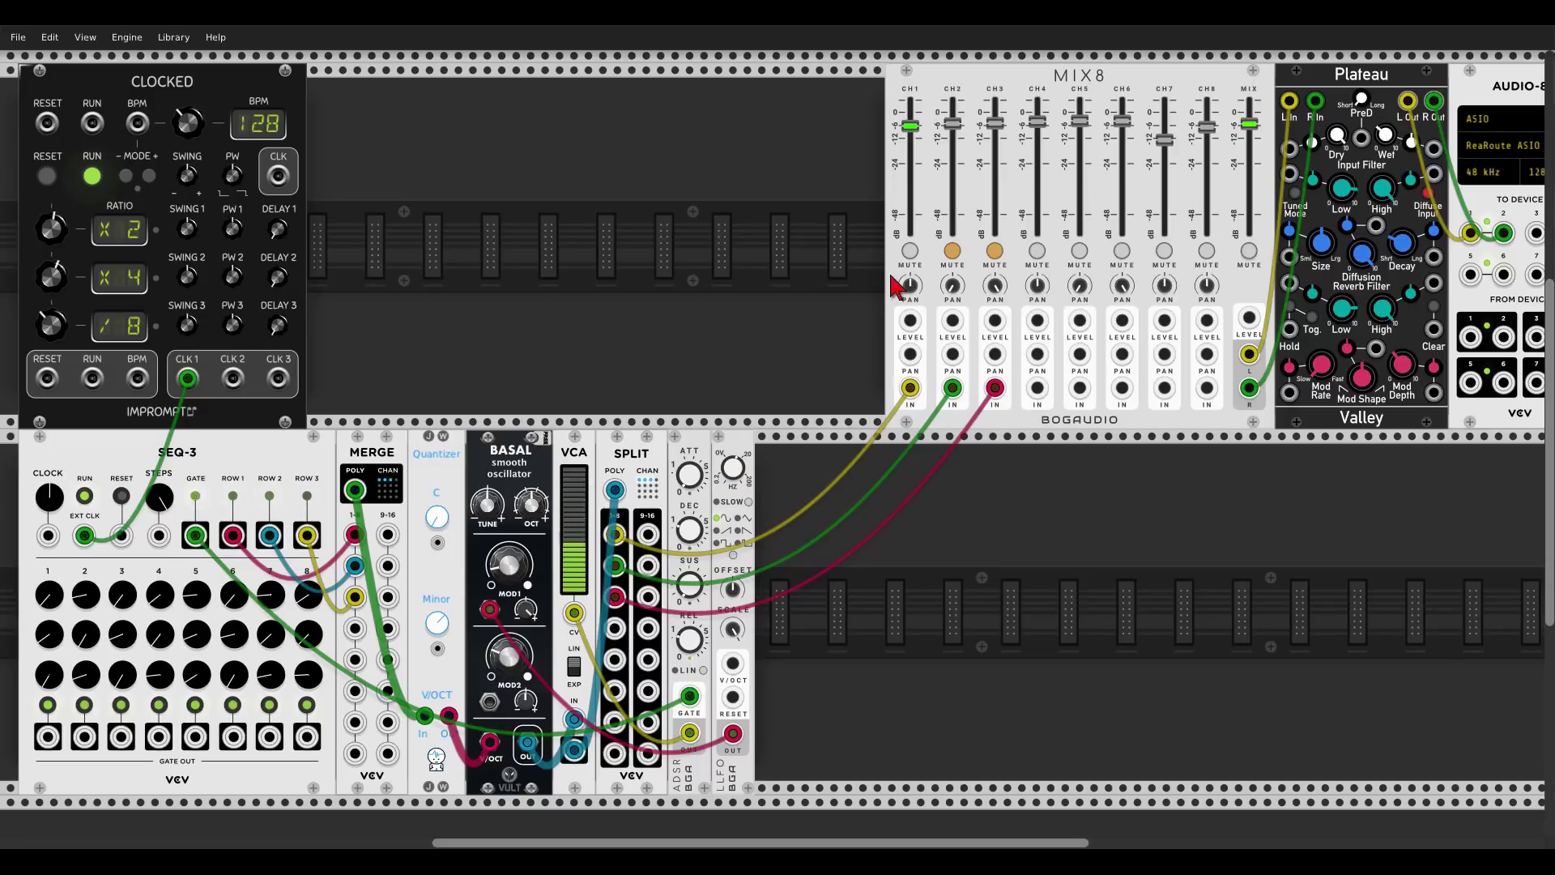
pyautogui.click(910, 251)
pyautogui.click(953, 250)
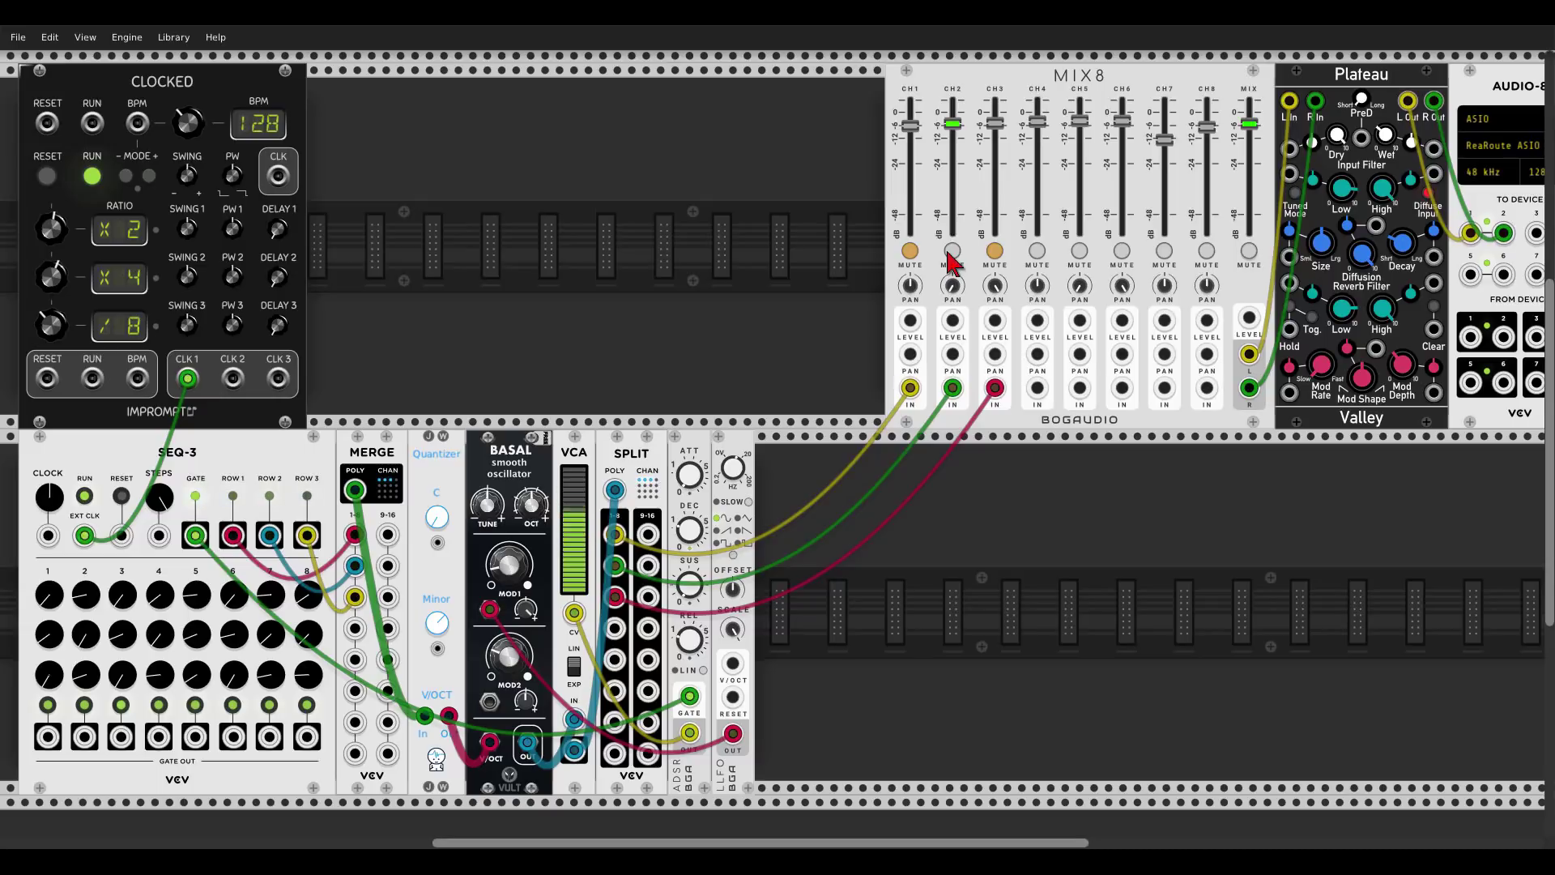
pyautogui.click(953, 251)
pyautogui.click(995, 251)
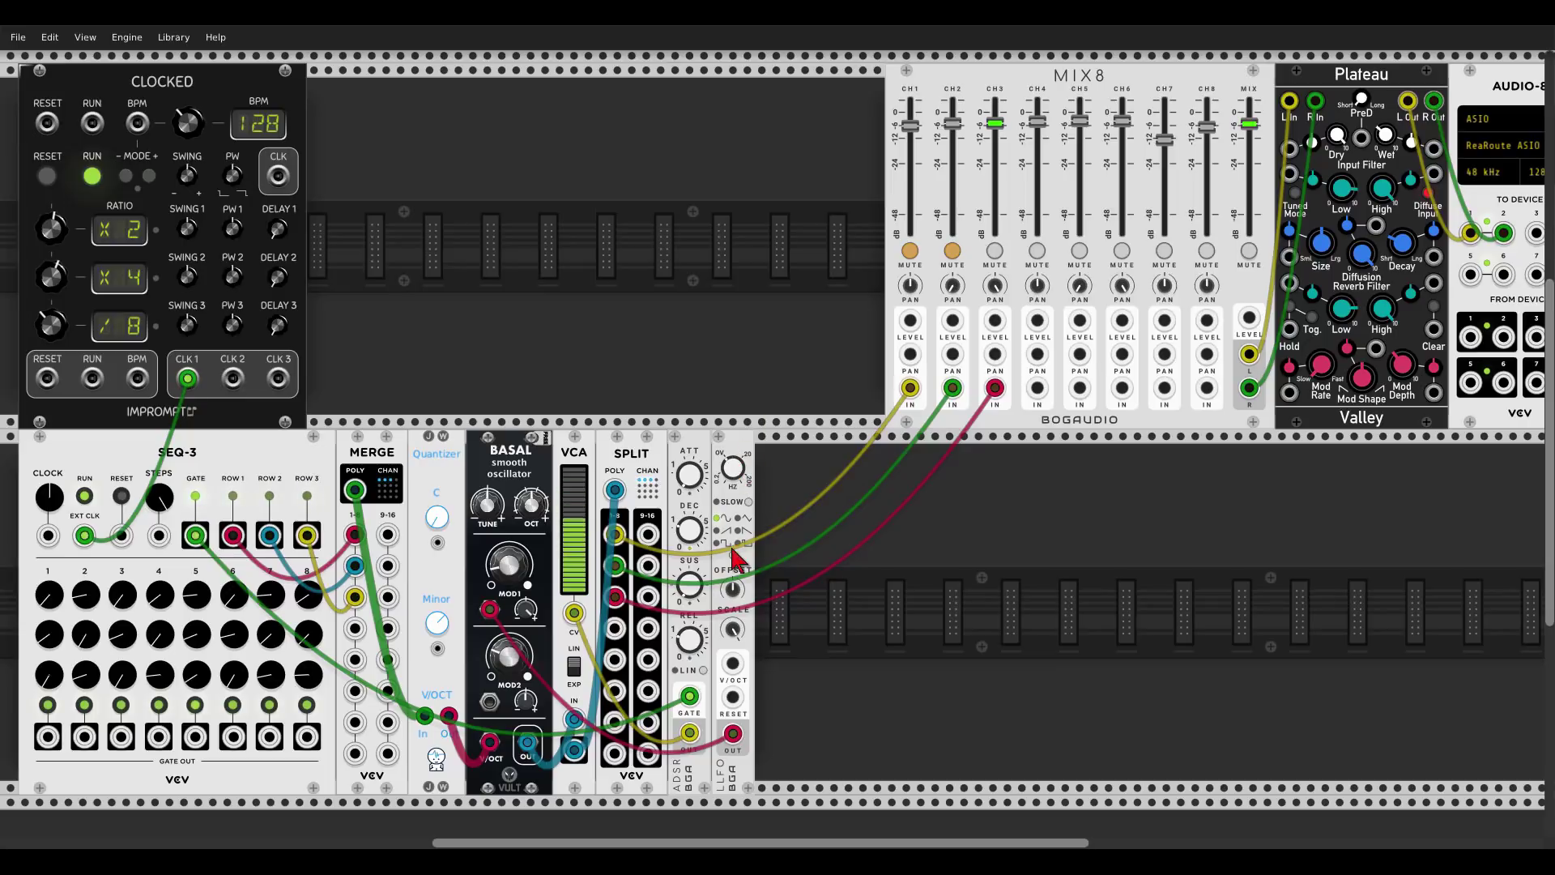
pyautogui.click(952, 250)
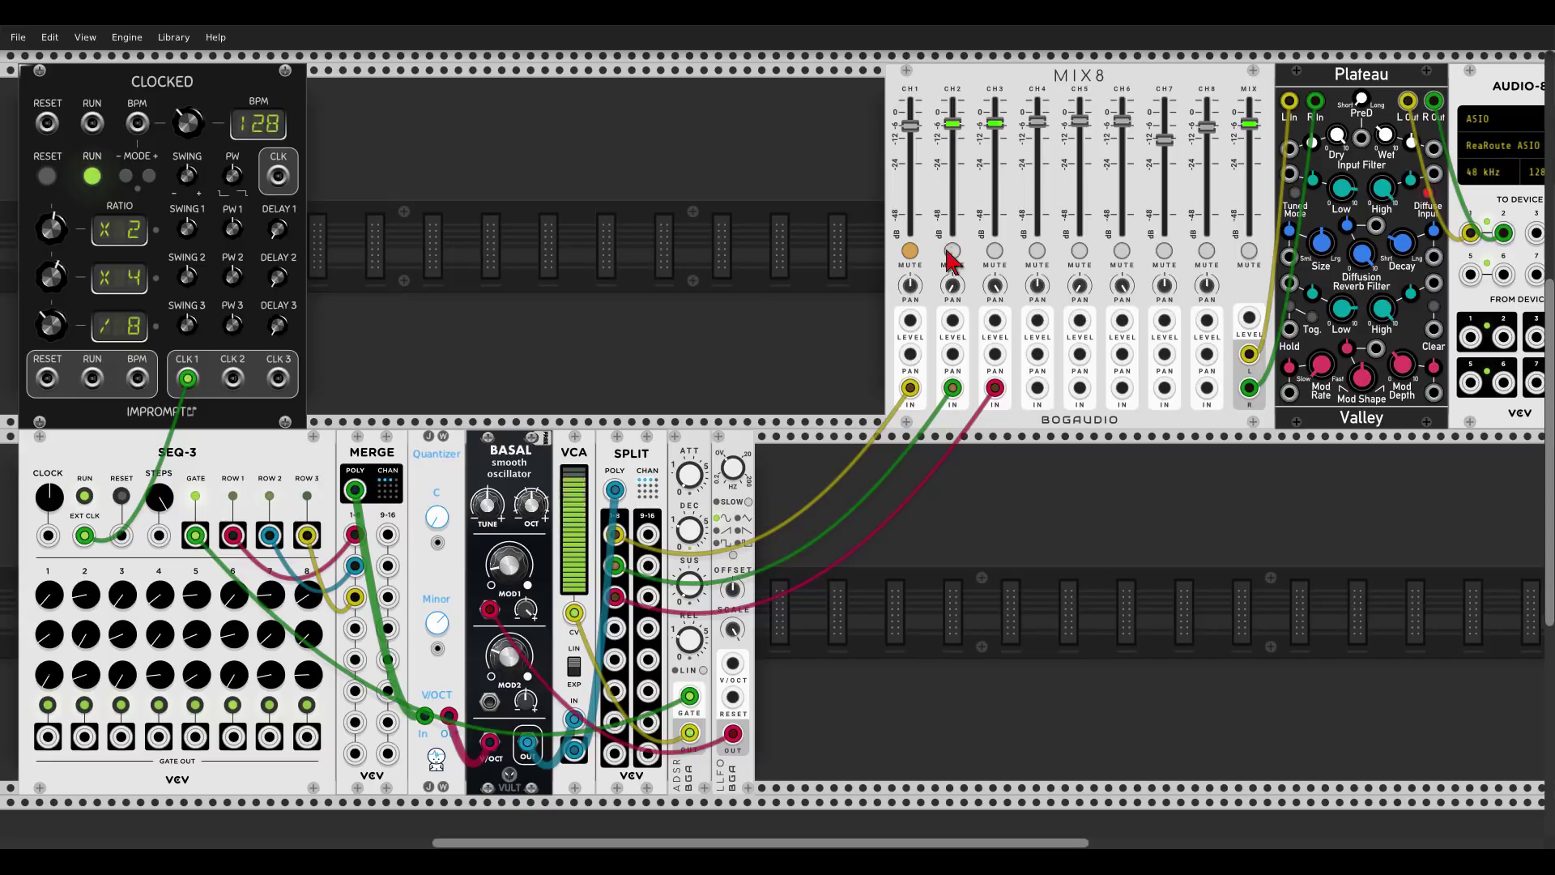
pyautogui.click(911, 251)
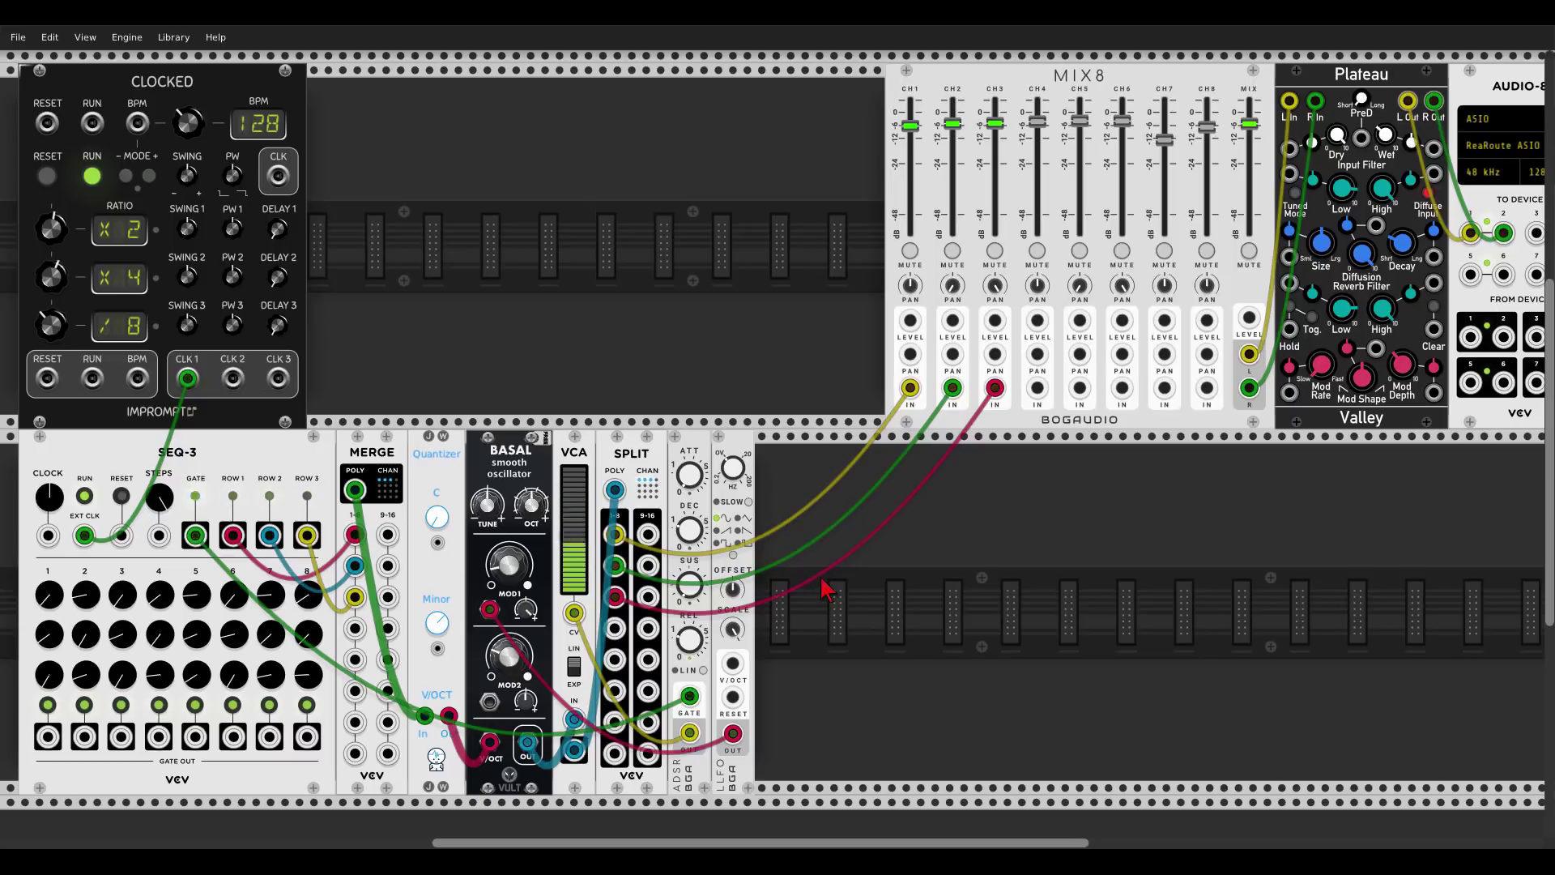
# Step: Place an Impromptu GATE-SEQ-64 in the row beneath SEQ-3 and mute MIX8's master mix channel
pyautogui.scroll(-5, 824, 557)
pyautogui.rightClick(683, 581)
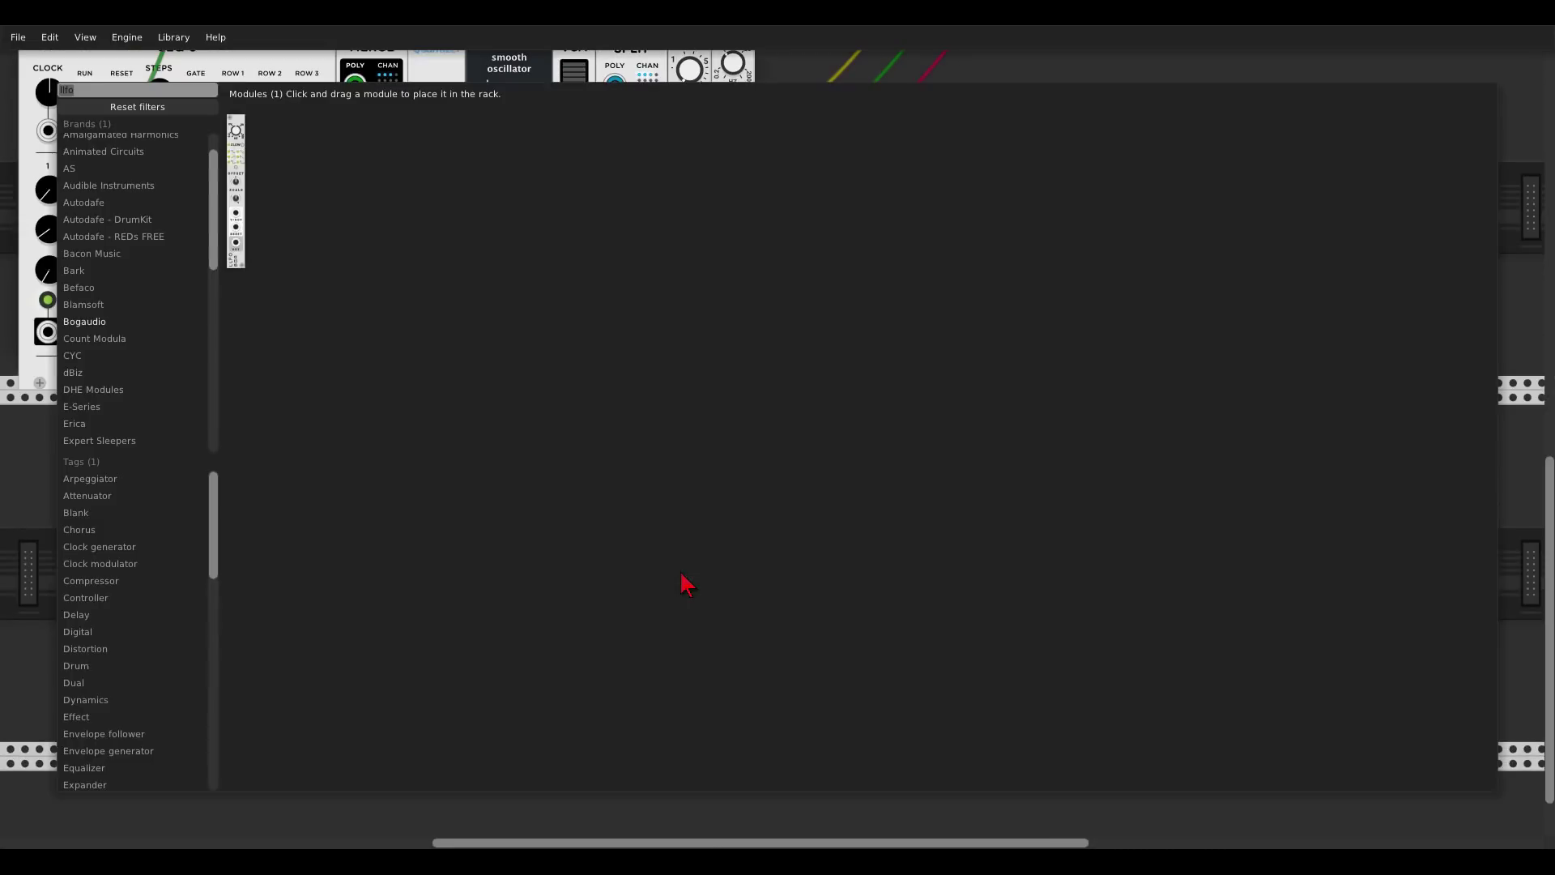
pyautogui.write('gate')
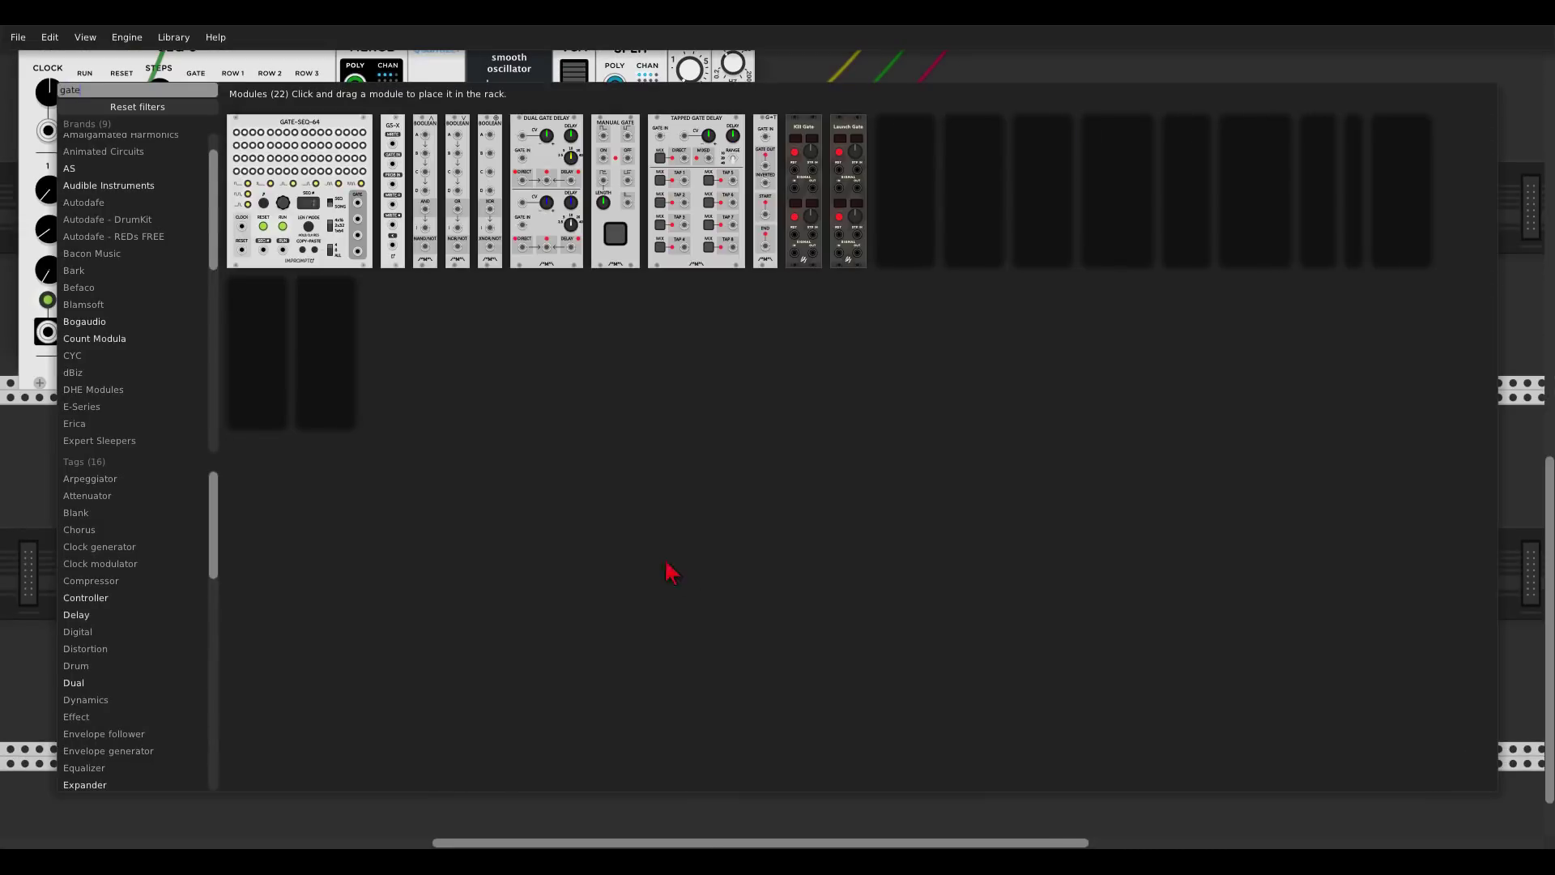
pyautogui.moveTo(324, 161); pyautogui.dragTo(192, 573)
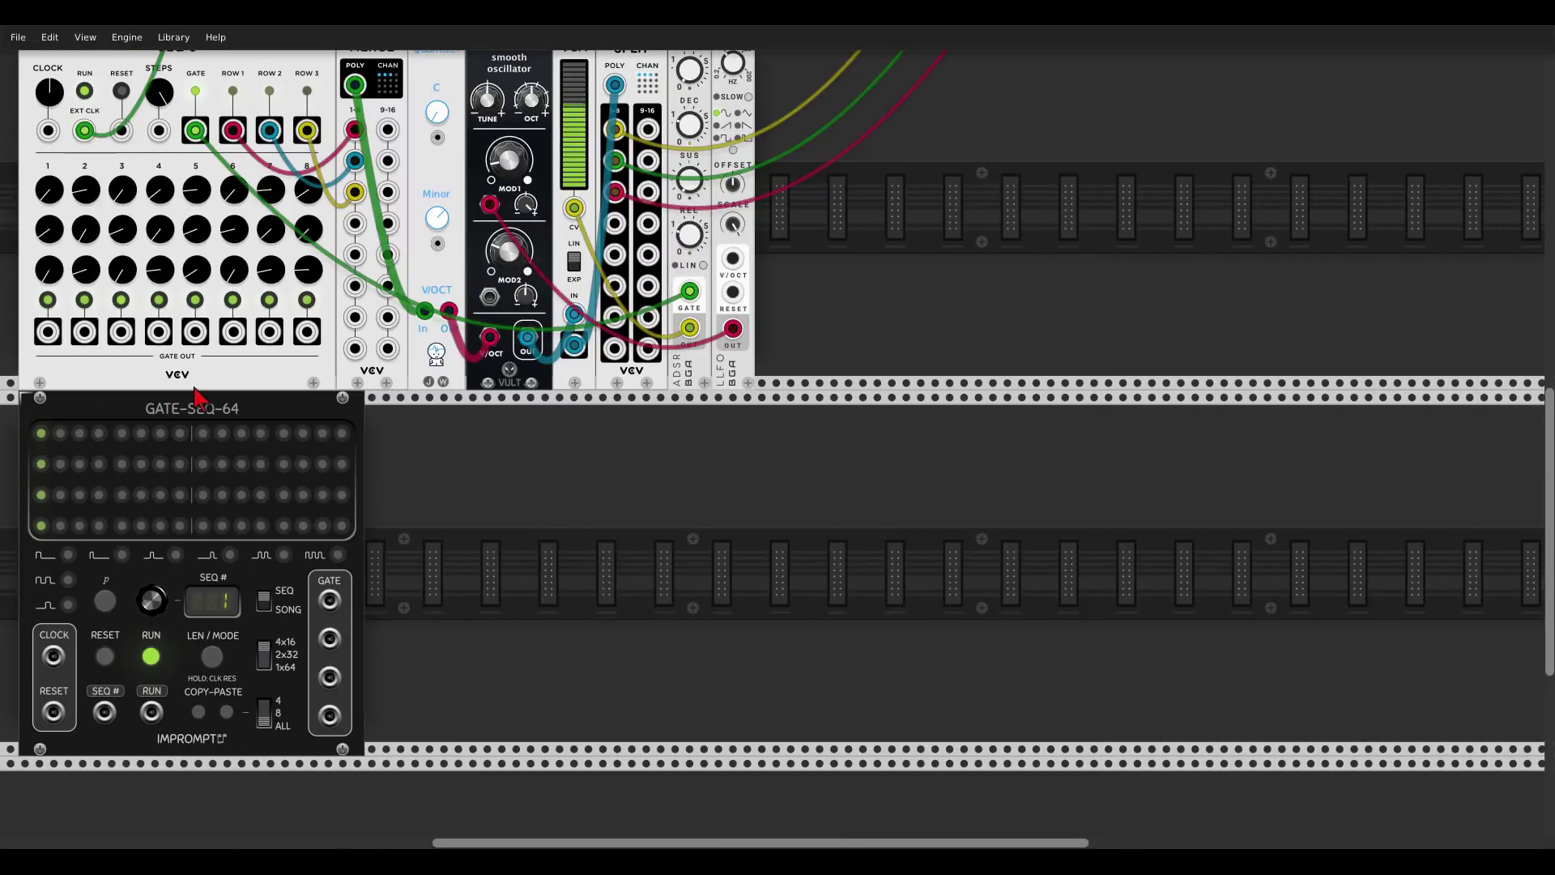
pyautogui.scroll(10, 1078, 251)
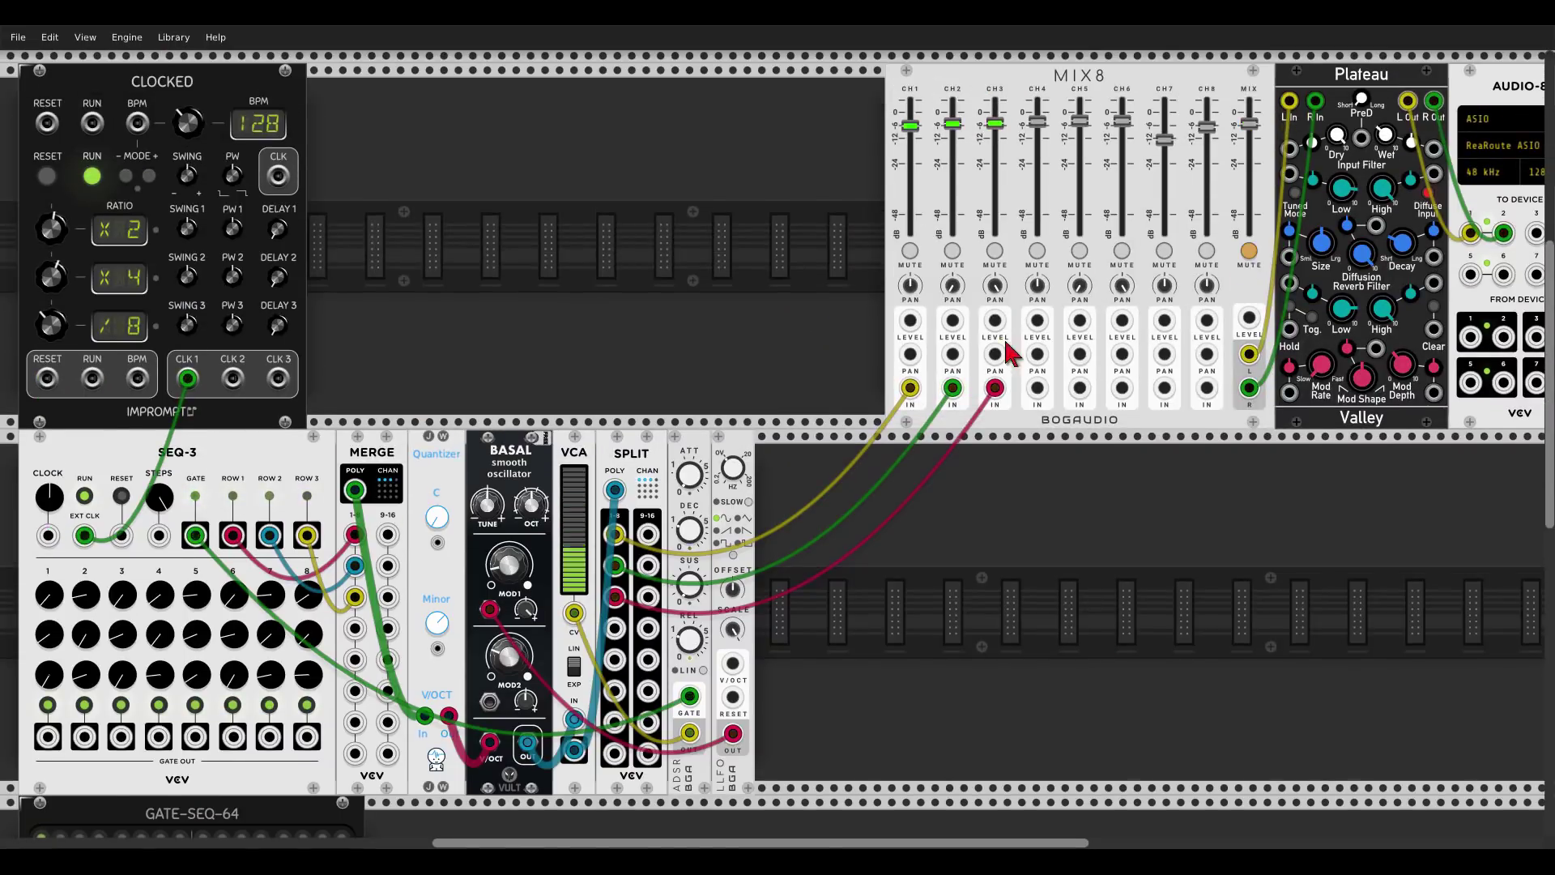
pyautogui.scroll(-8, 1012, 344)
pyautogui.scroll(-2, 932, 381)
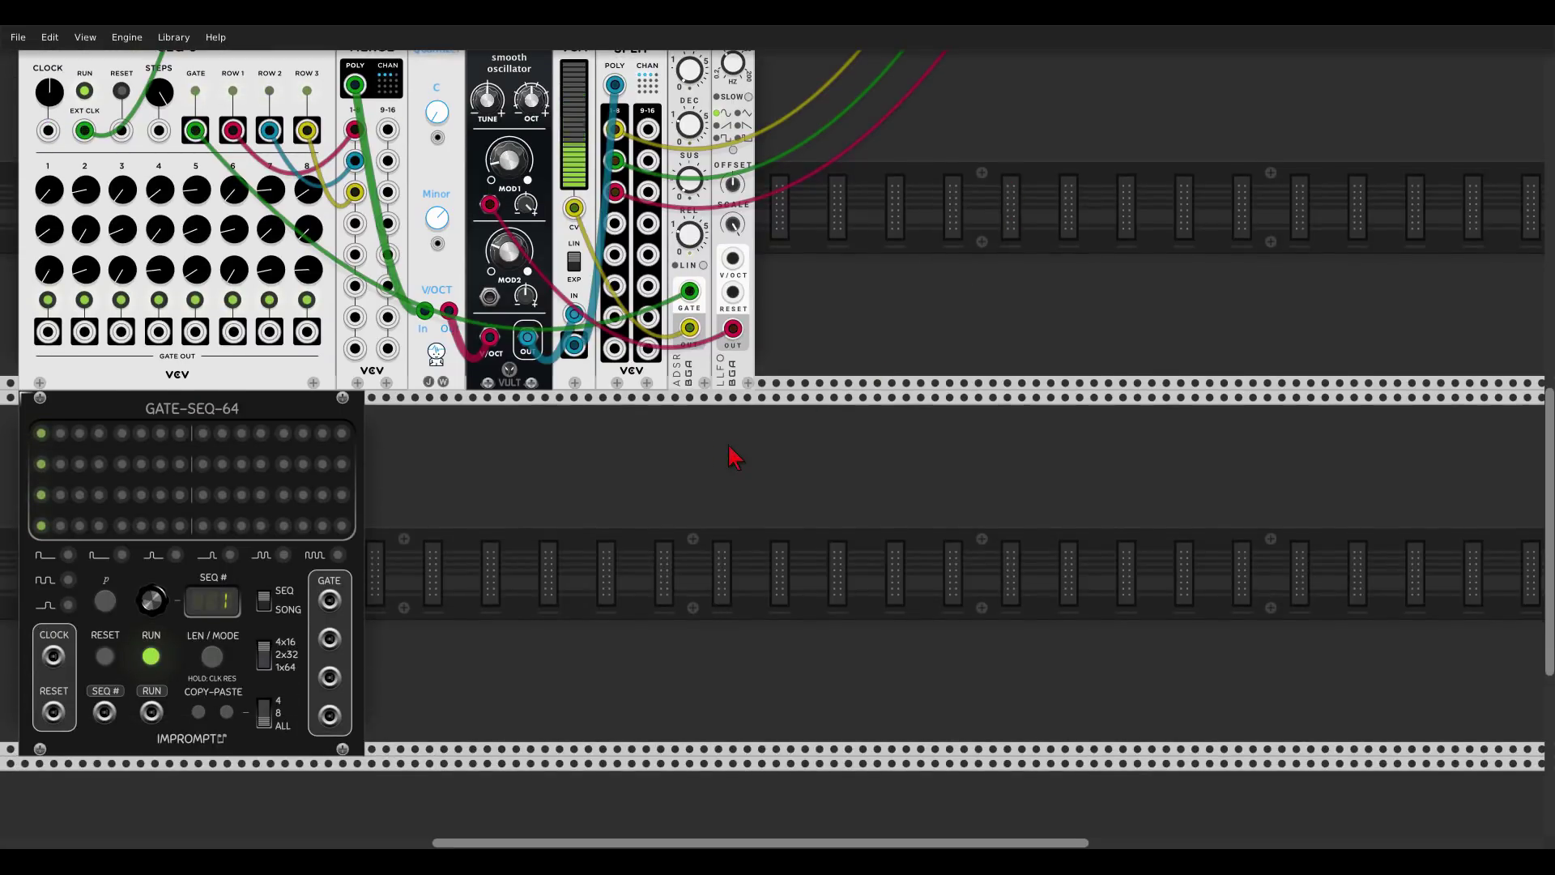
# Step: Duplicate Merge, place the copy beside GATE-SEQ-64, and patch the sequencer's gate outputs 1 to 3 into the copy's inputs 1 to 3
pyautogui.click(213, 657)
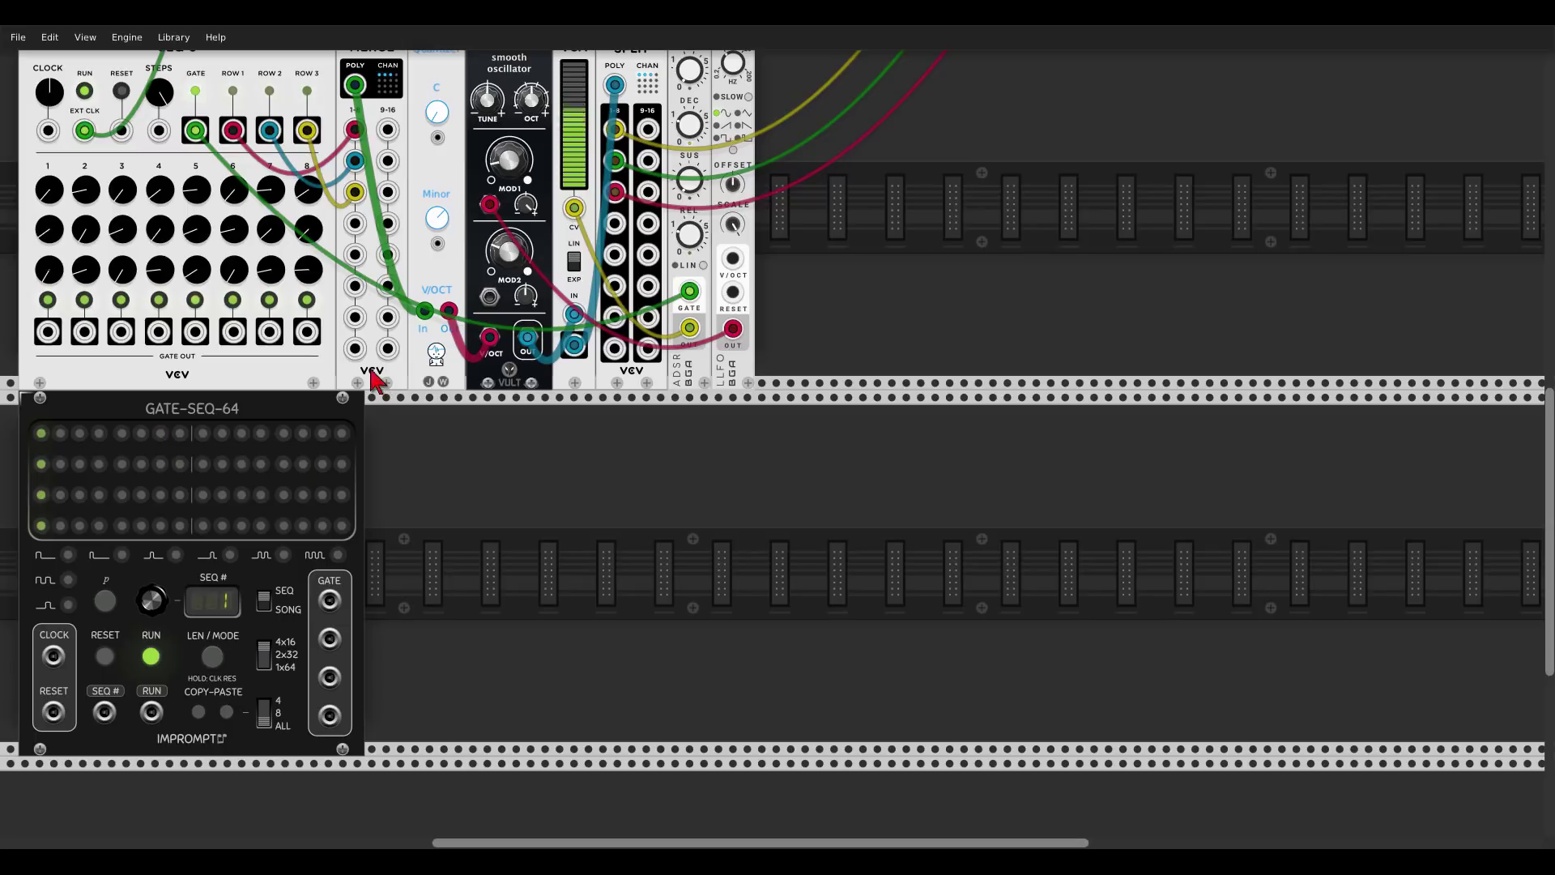
pyautogui.hotkey('ctrl', 'd')
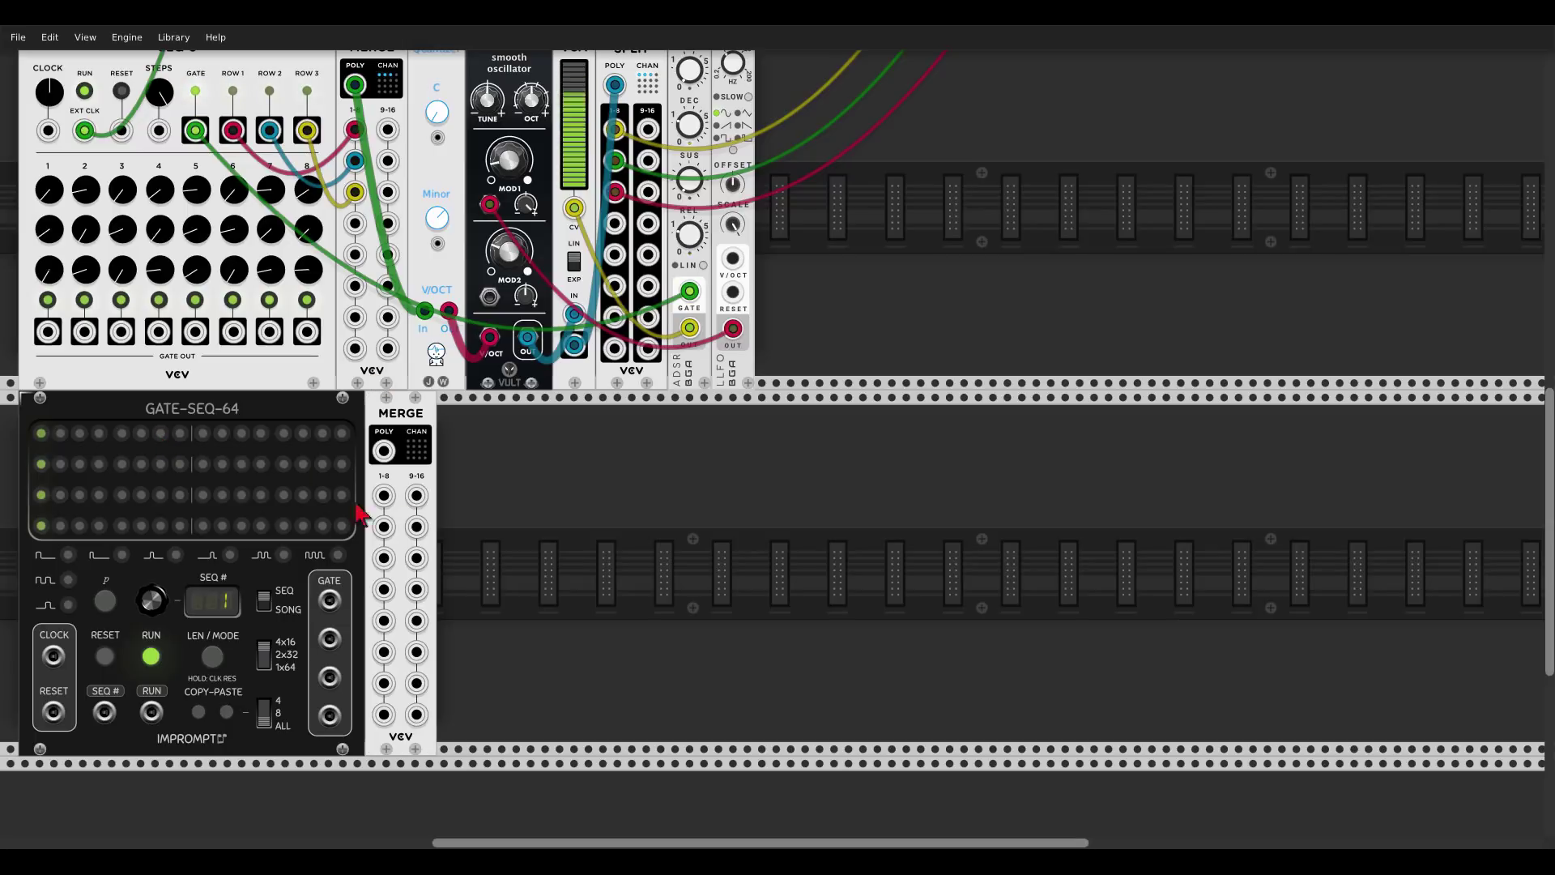
pyautogui.moveTo(328, 600); pyautogui.dragTo(384, 495)
pyautogui.moveTo(329, 639); pyautogui.dragTo(384, 526)
pyautogui.moveTo(329, 678); pyautogui.dragTo(384, 559)
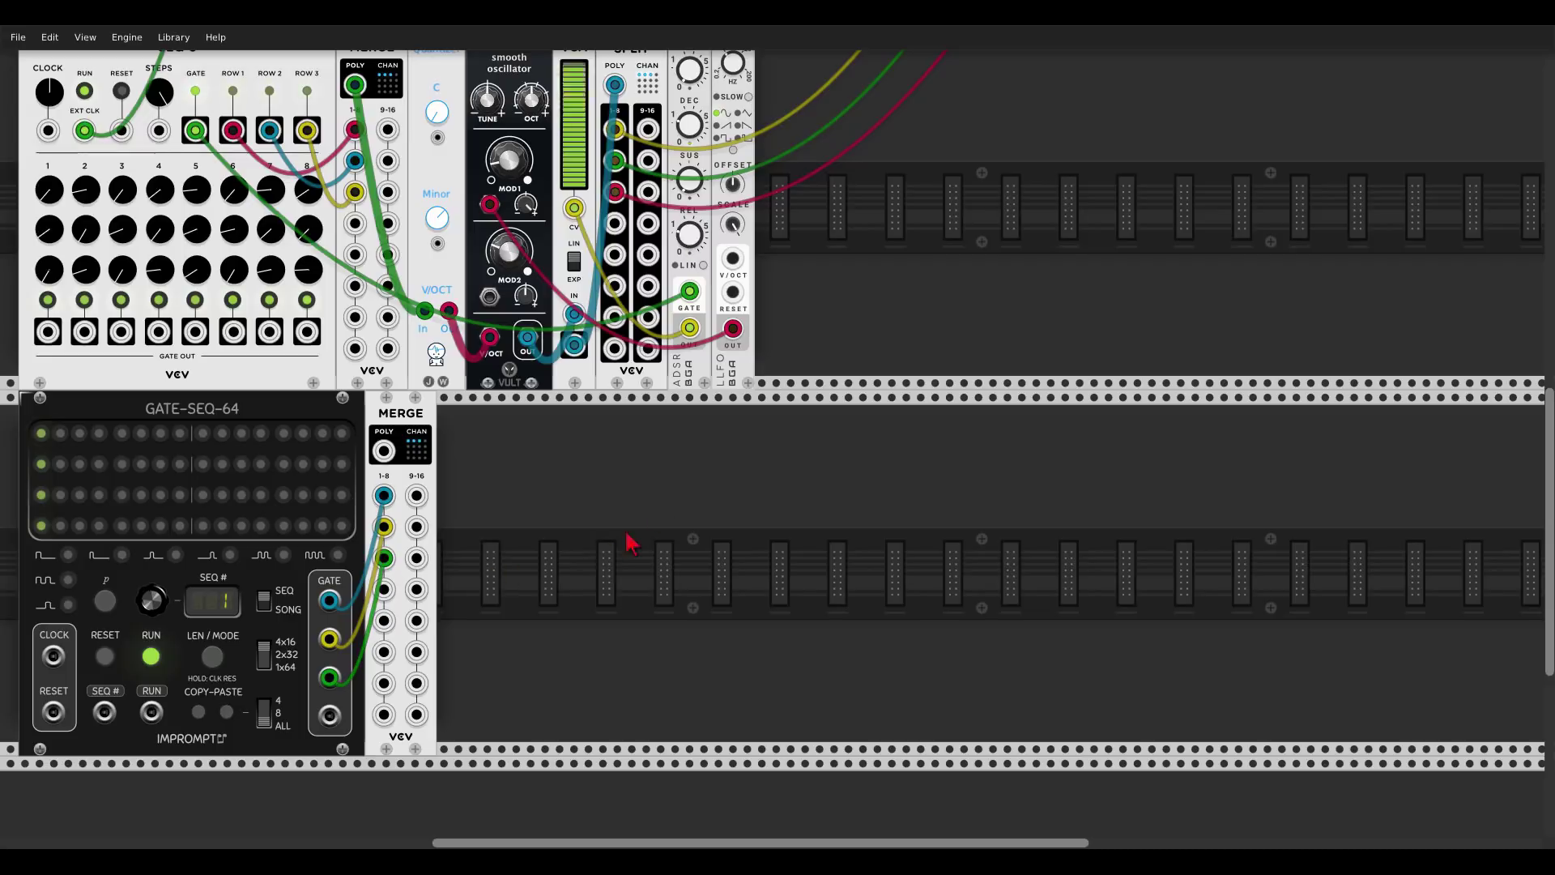
# Step: Replace the Bogaudio ADSR with a polyphonic VCV ADSR beside Split and place the LLFO directly to its right
pyautogui.scroll(5, 747, 469)
pyautogui.moveTo(721, 245); pyautogui.dragTo(924, 245)
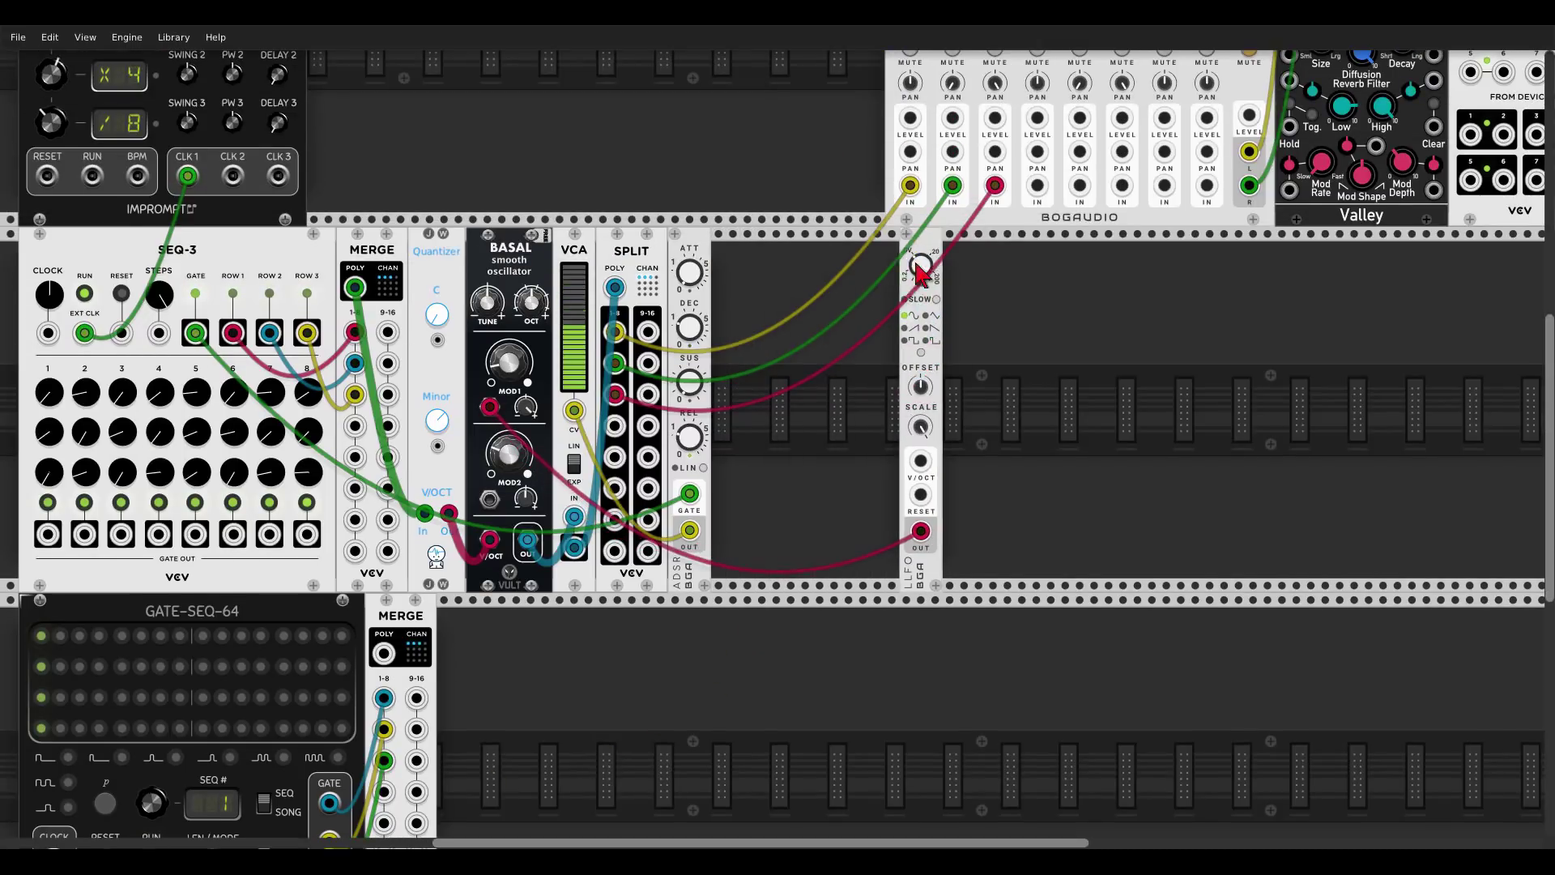
pyautogui.moveTo(687, 243); pyautogui.dragTo(754, 242)
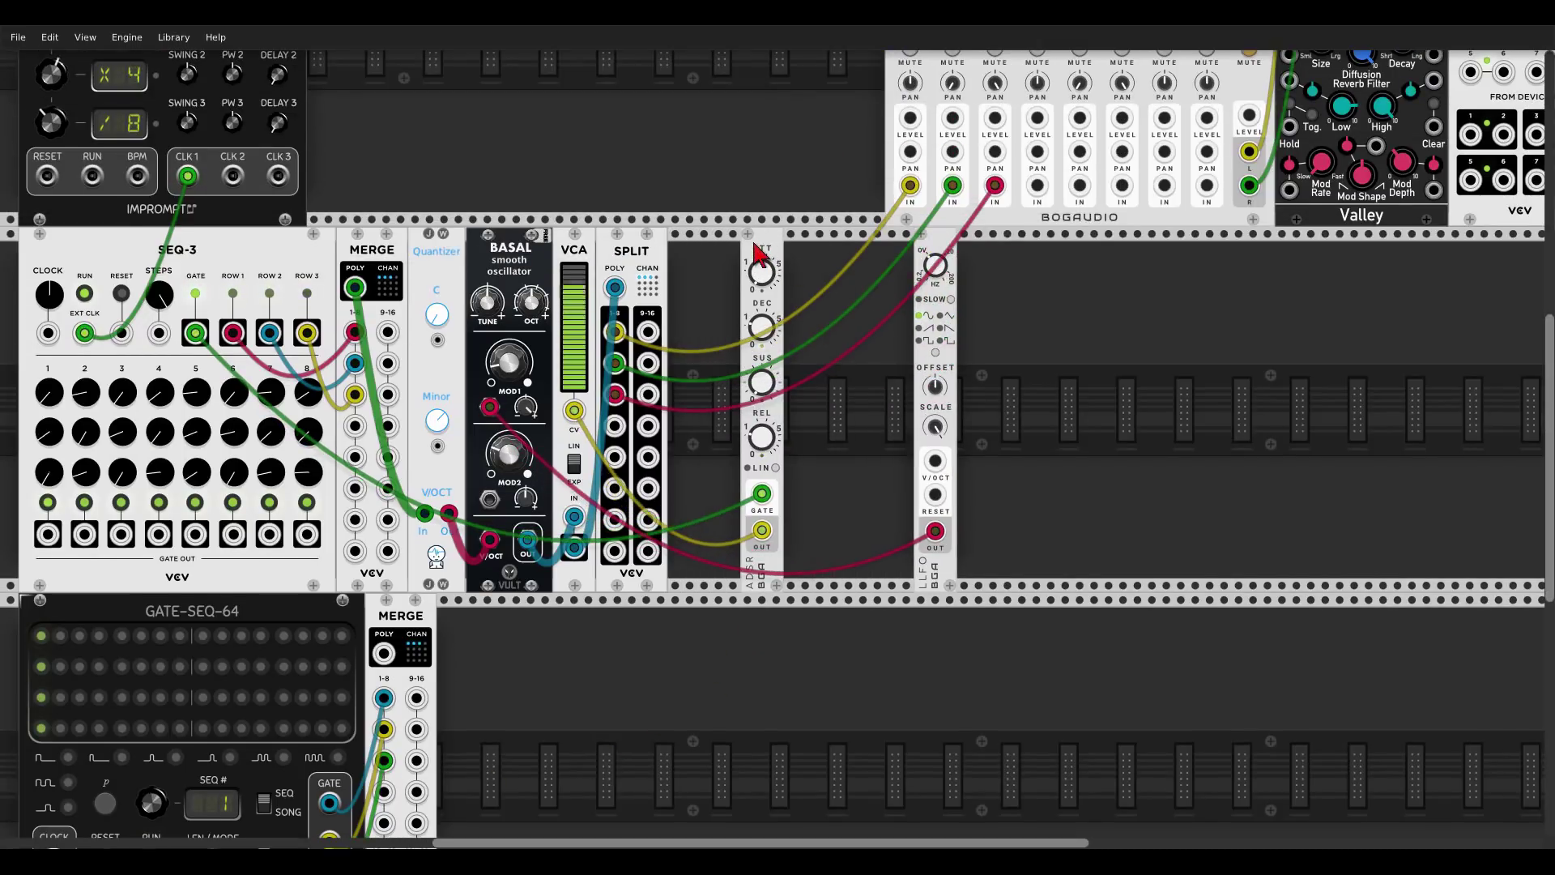
pyautogui.moveTo(762, 494); pyautogui.dragTo(762, 494)
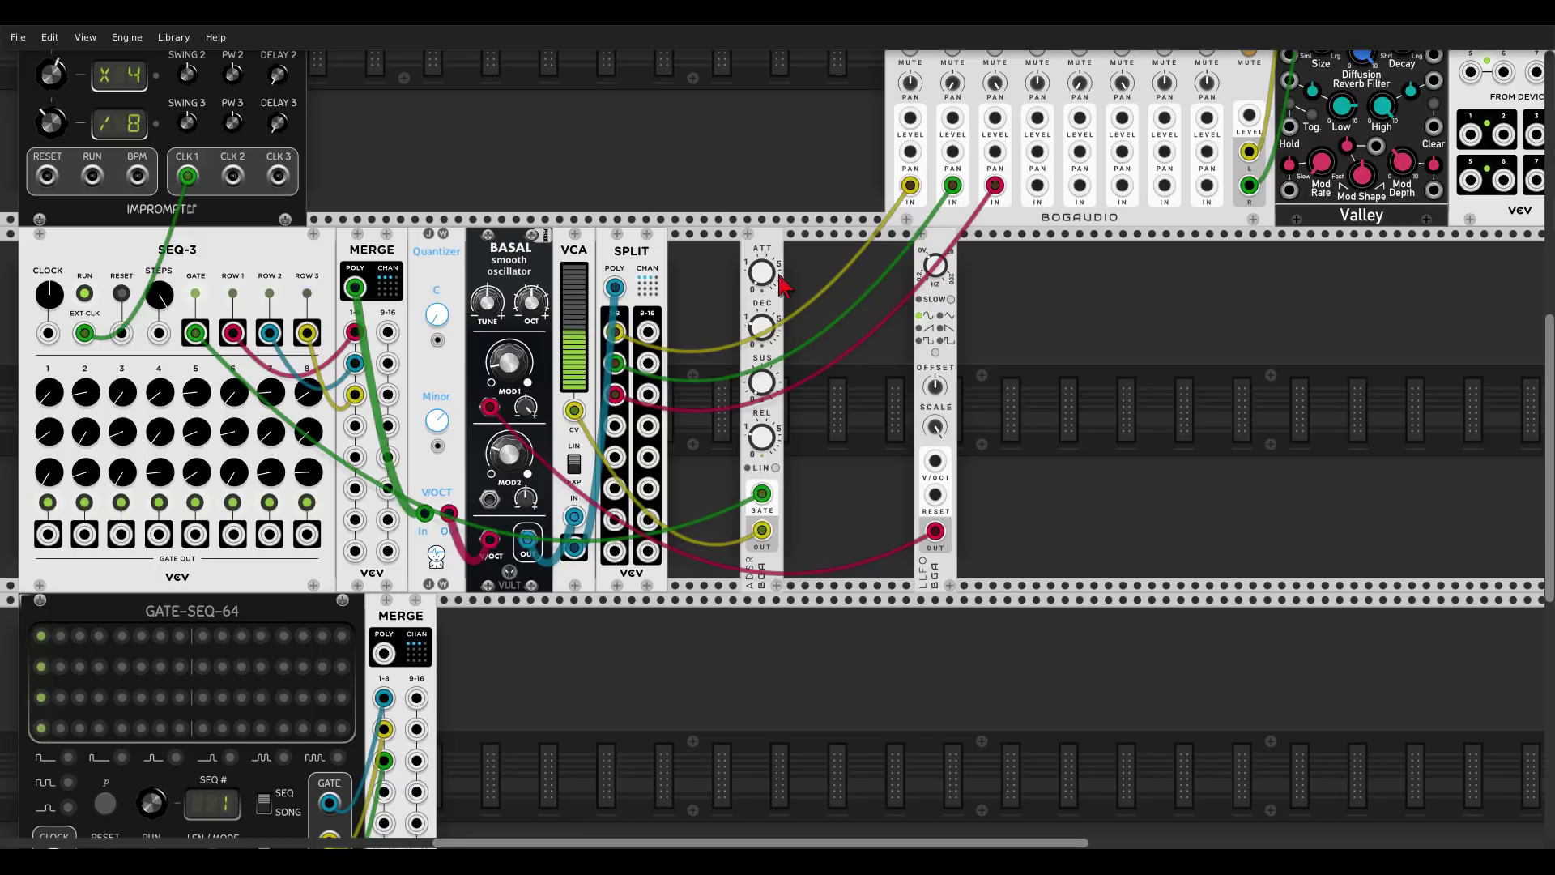
pyautogui.rightClick(768, 245)
pyautogui.click(784, 395)
pyautogui.rightClick(784, 395)
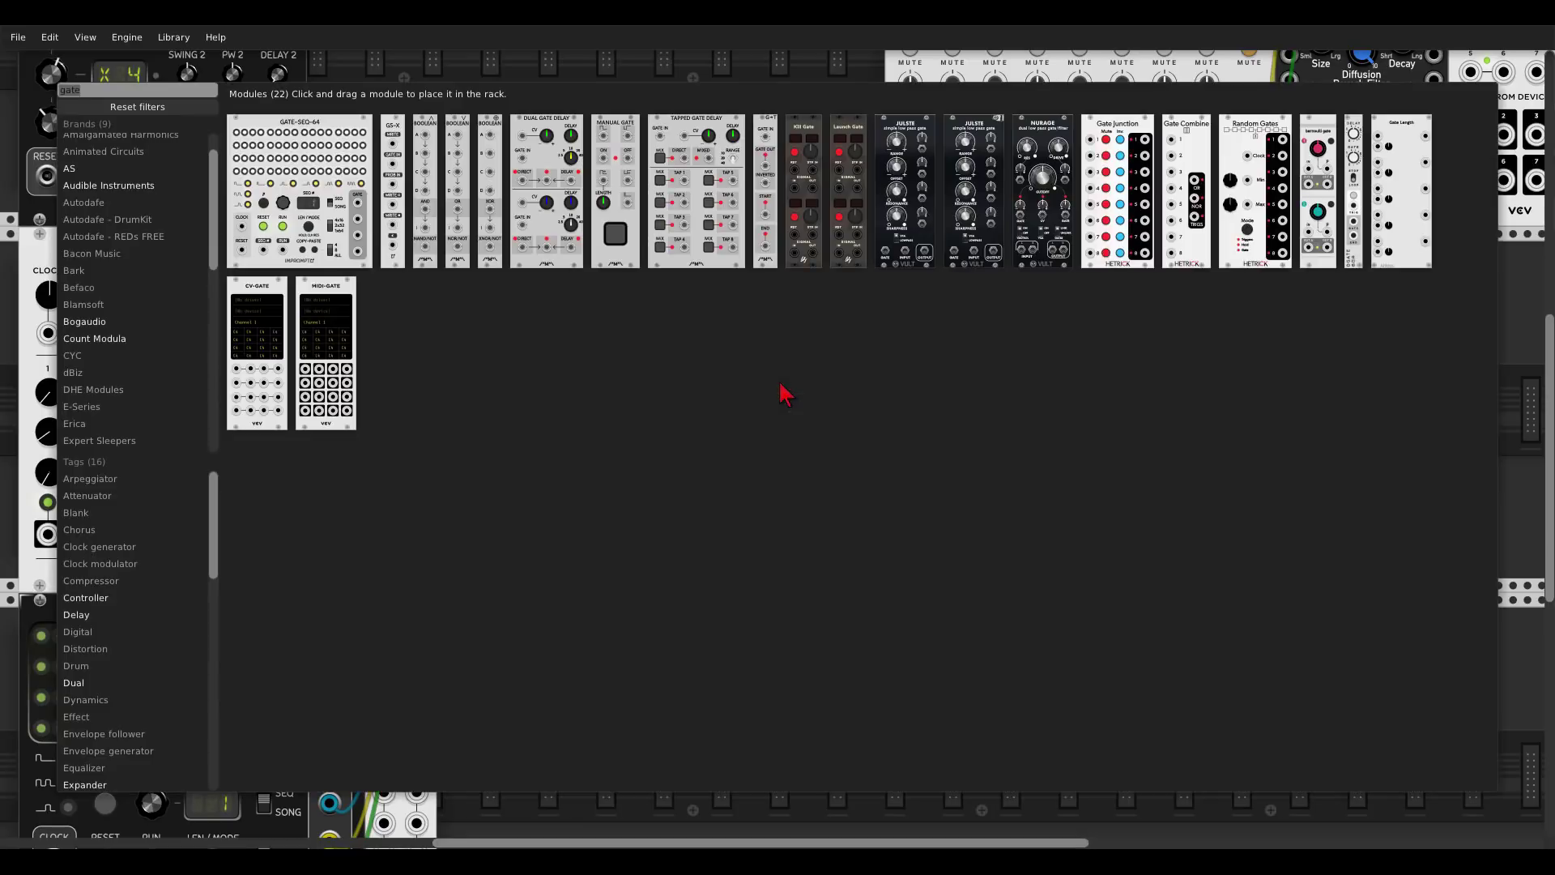
pyautogui.write('adsr')
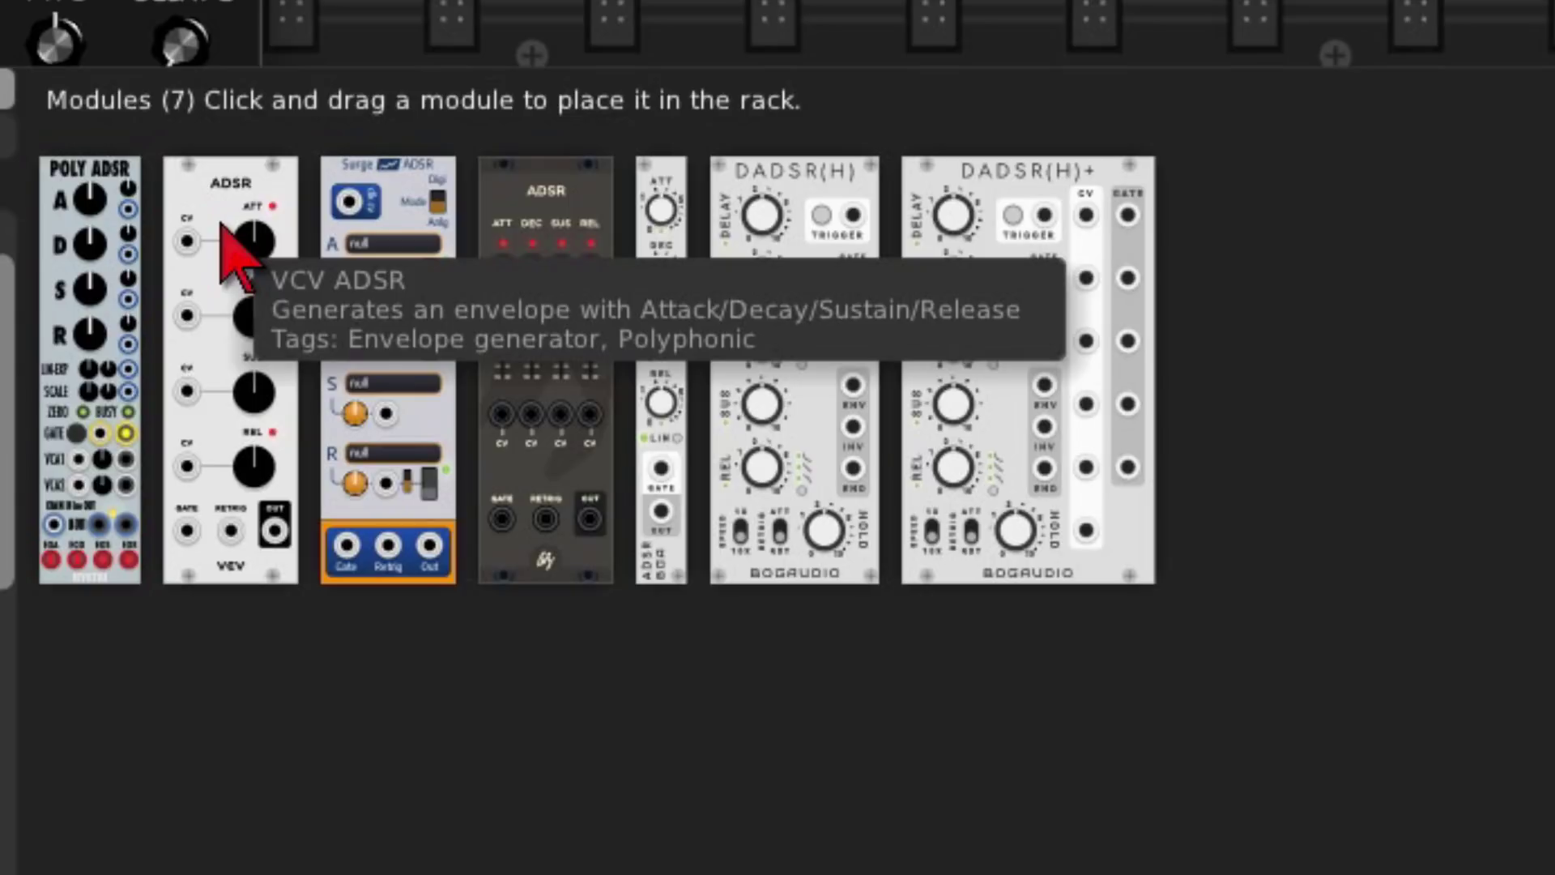
pyautogui.click(235, 258)
pyautogui.moveTo(915, 247); pyautogui.dragTo(790, 247)
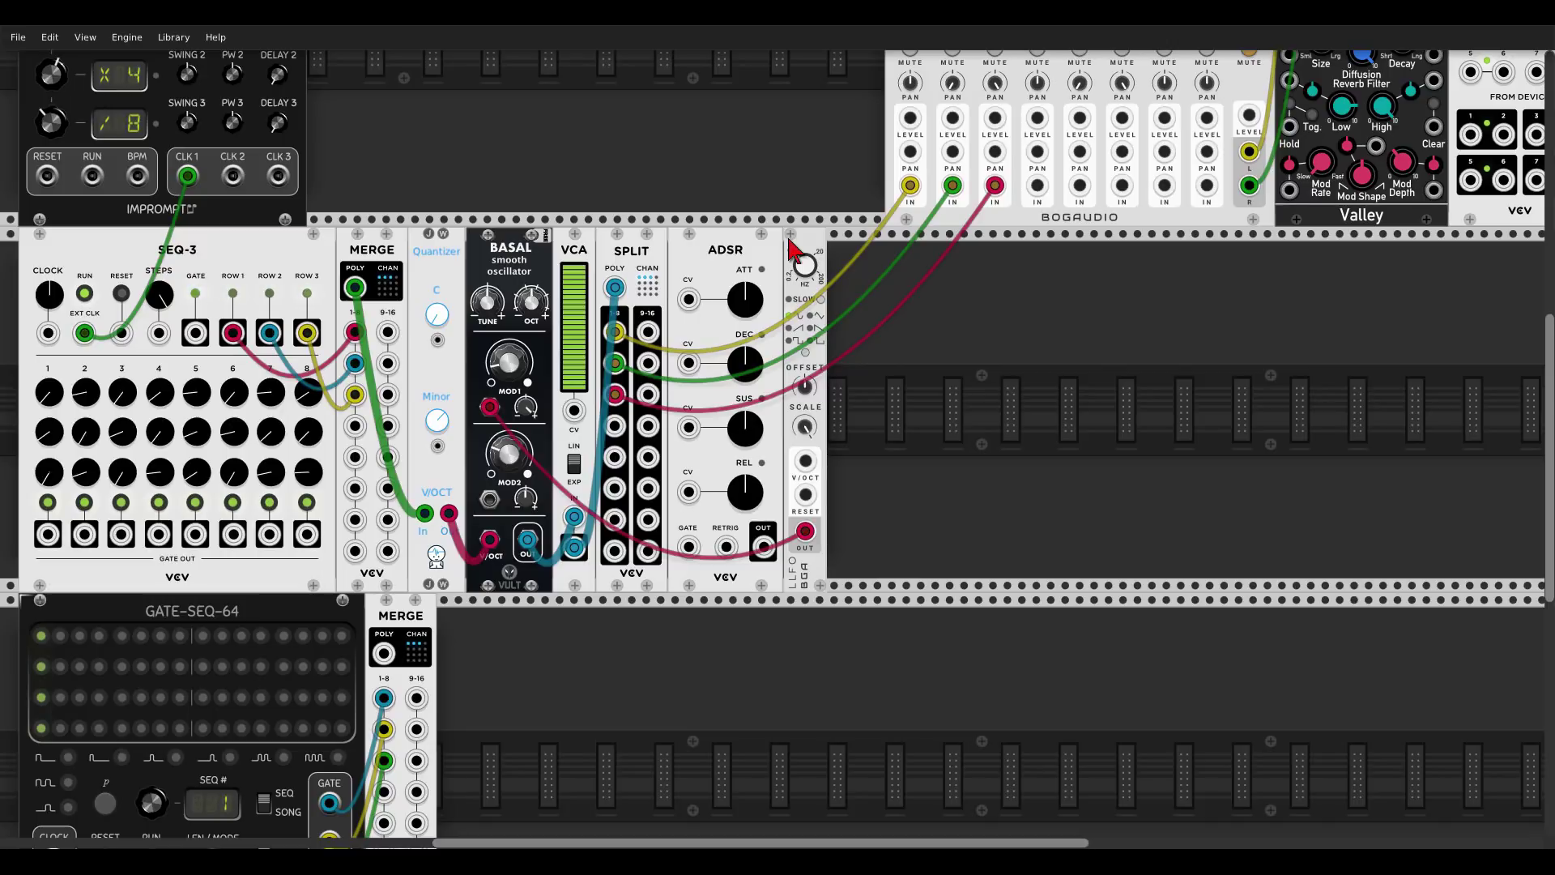
# Step: Patch the second Merge's poly output into the ADSR's gate input and Clocked's CLK 1 into GATE-SEQ-64's clock input
pyautogui.scroll(-3, 361, 708)
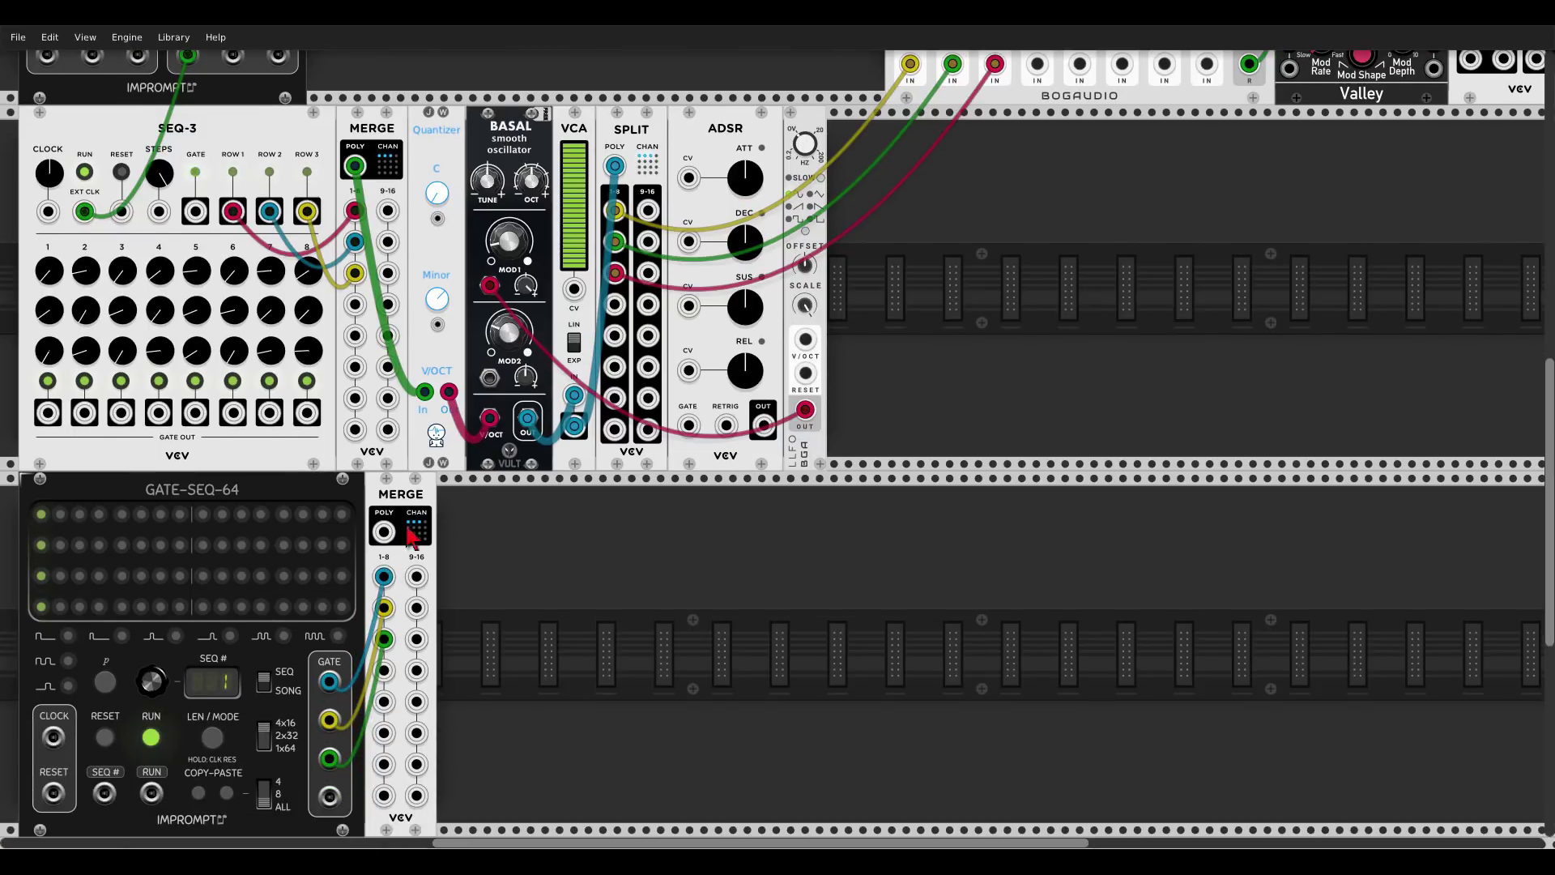
pyautogui.moveTo(384, 531); pyautogui.dragTo(689, 425)
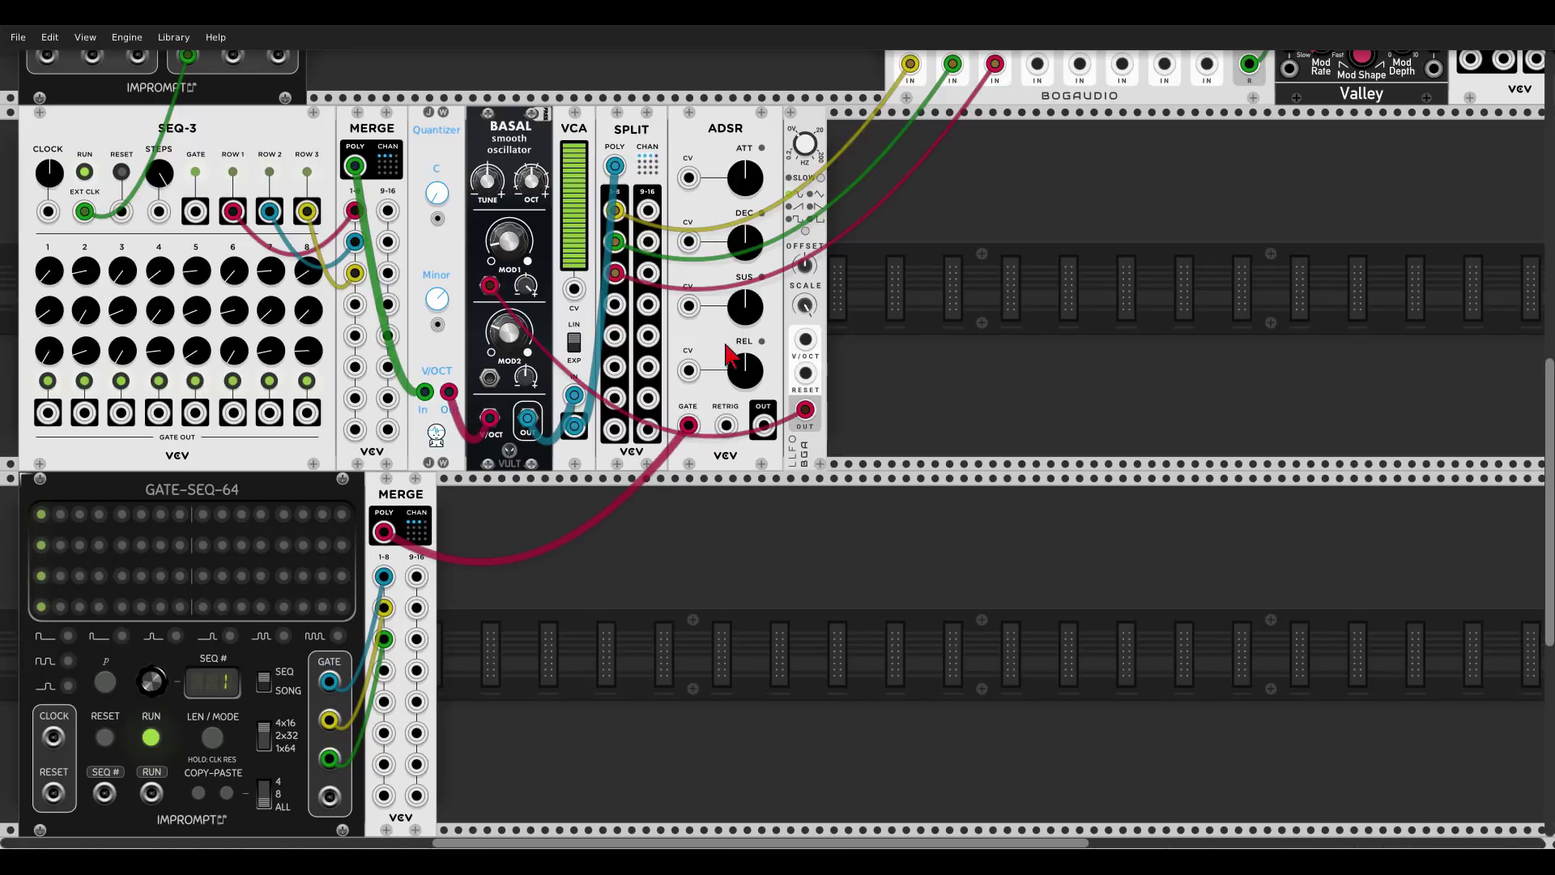
pyautogui.moveTo(52, 737); pyautogui.dragTo(188, 258)
pyautogui.scroll(5, 65, 712)
pyautogui.scroll(-3, 1169, 308)
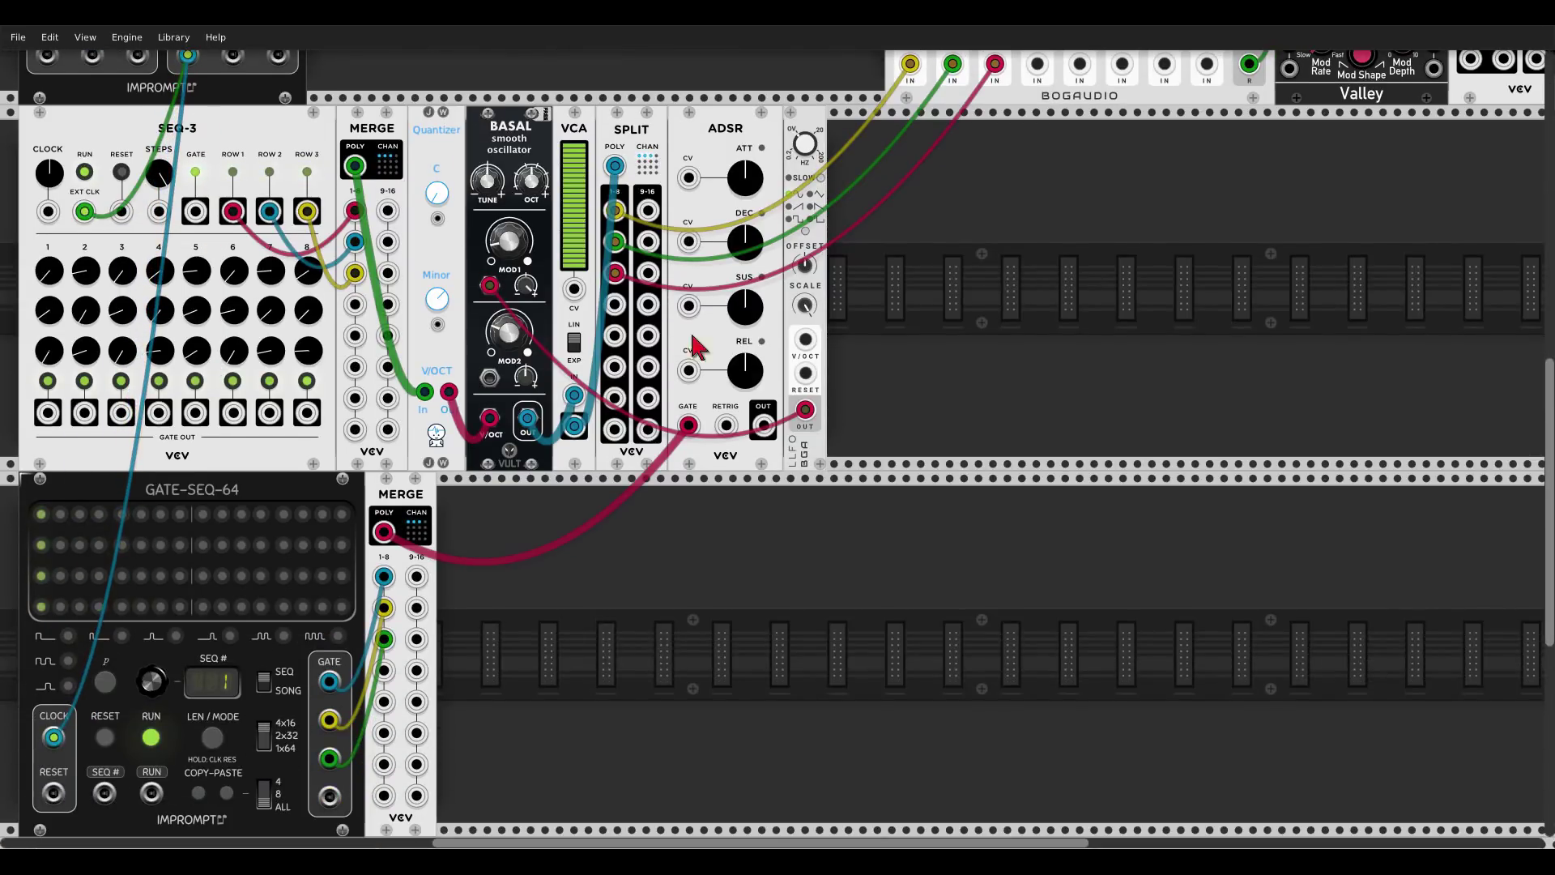
# Step: Unmute MIX8's master mix channel
pyautogui.scroll(5, 1170, 307)
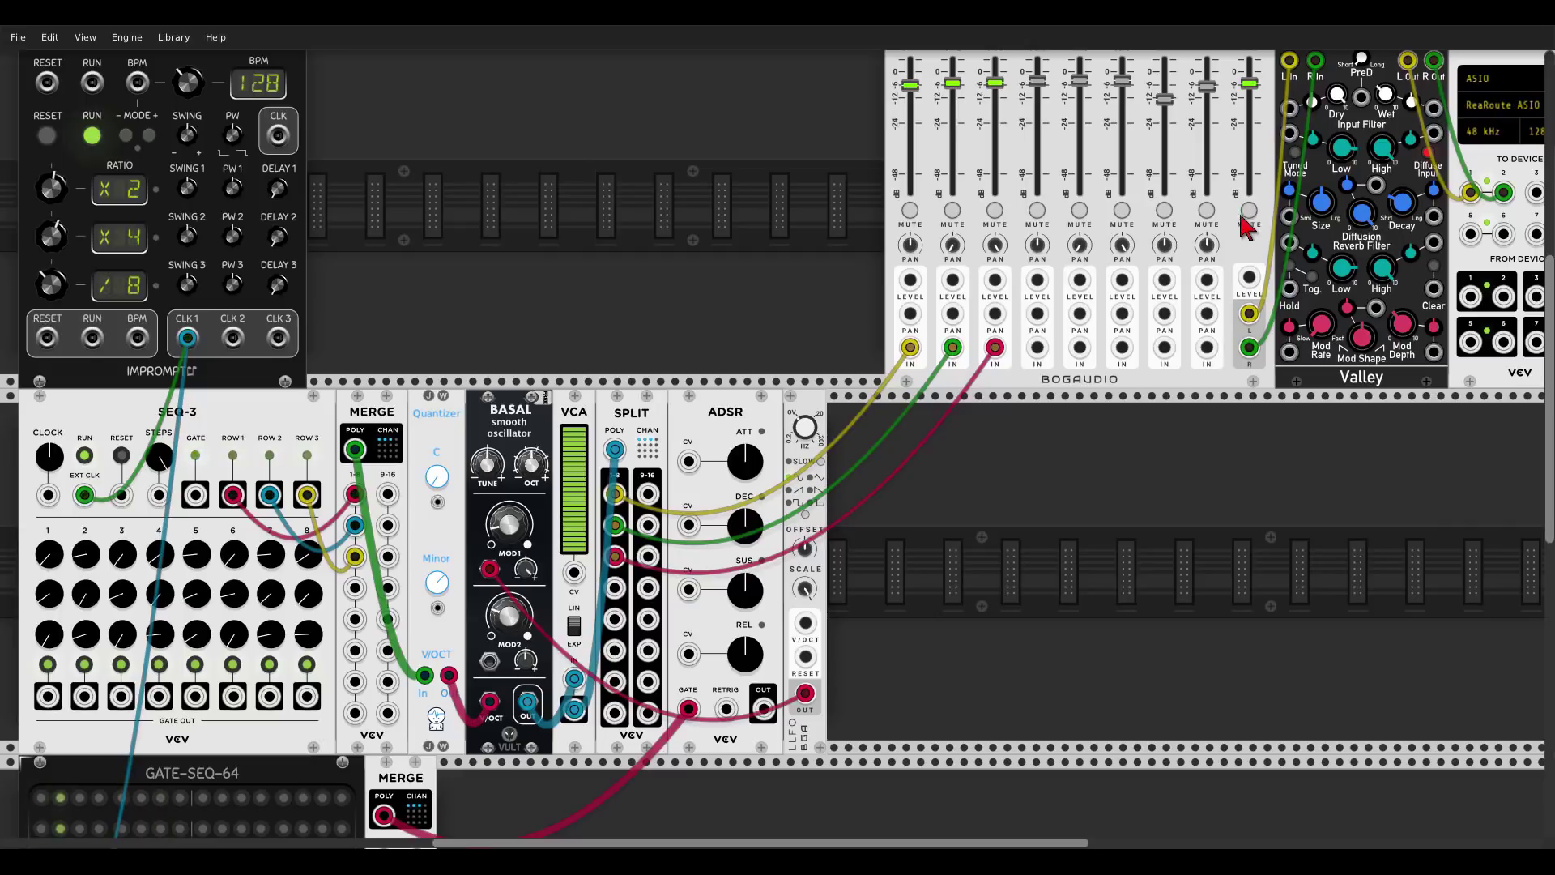
pyautogui.scroll(-5, 891, 316)
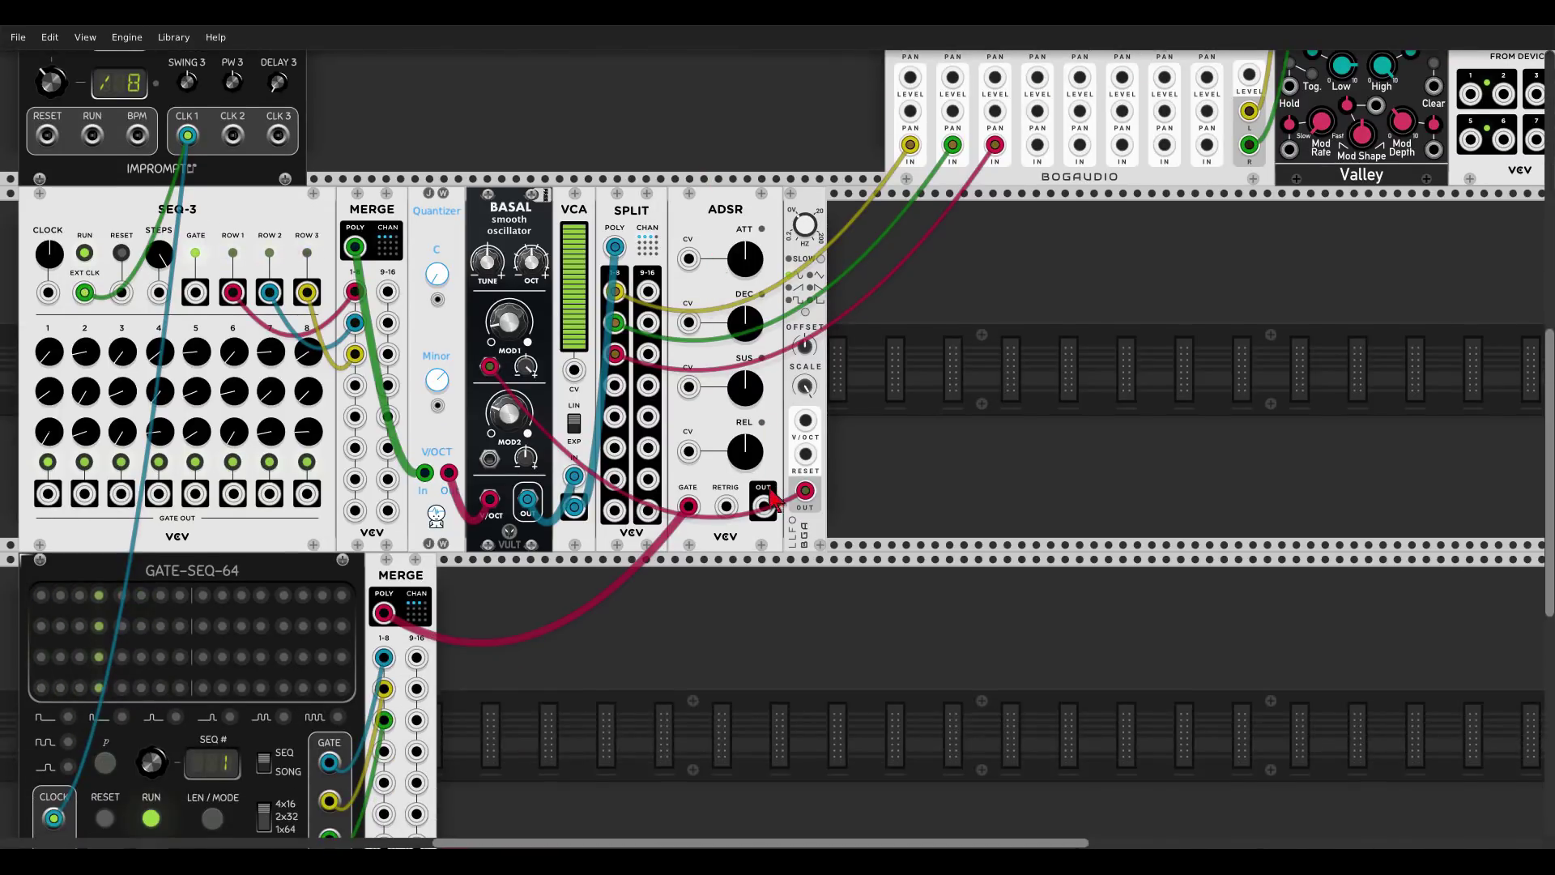
# Step: Patch the ADSR's output into the VCA's CV input and enable GATE-SEQ-64's row 1 gates at steps 1, 3, 4 and 6
pyautogui.moveTo(763, 507); pyautogui.dragTo(574, 370)
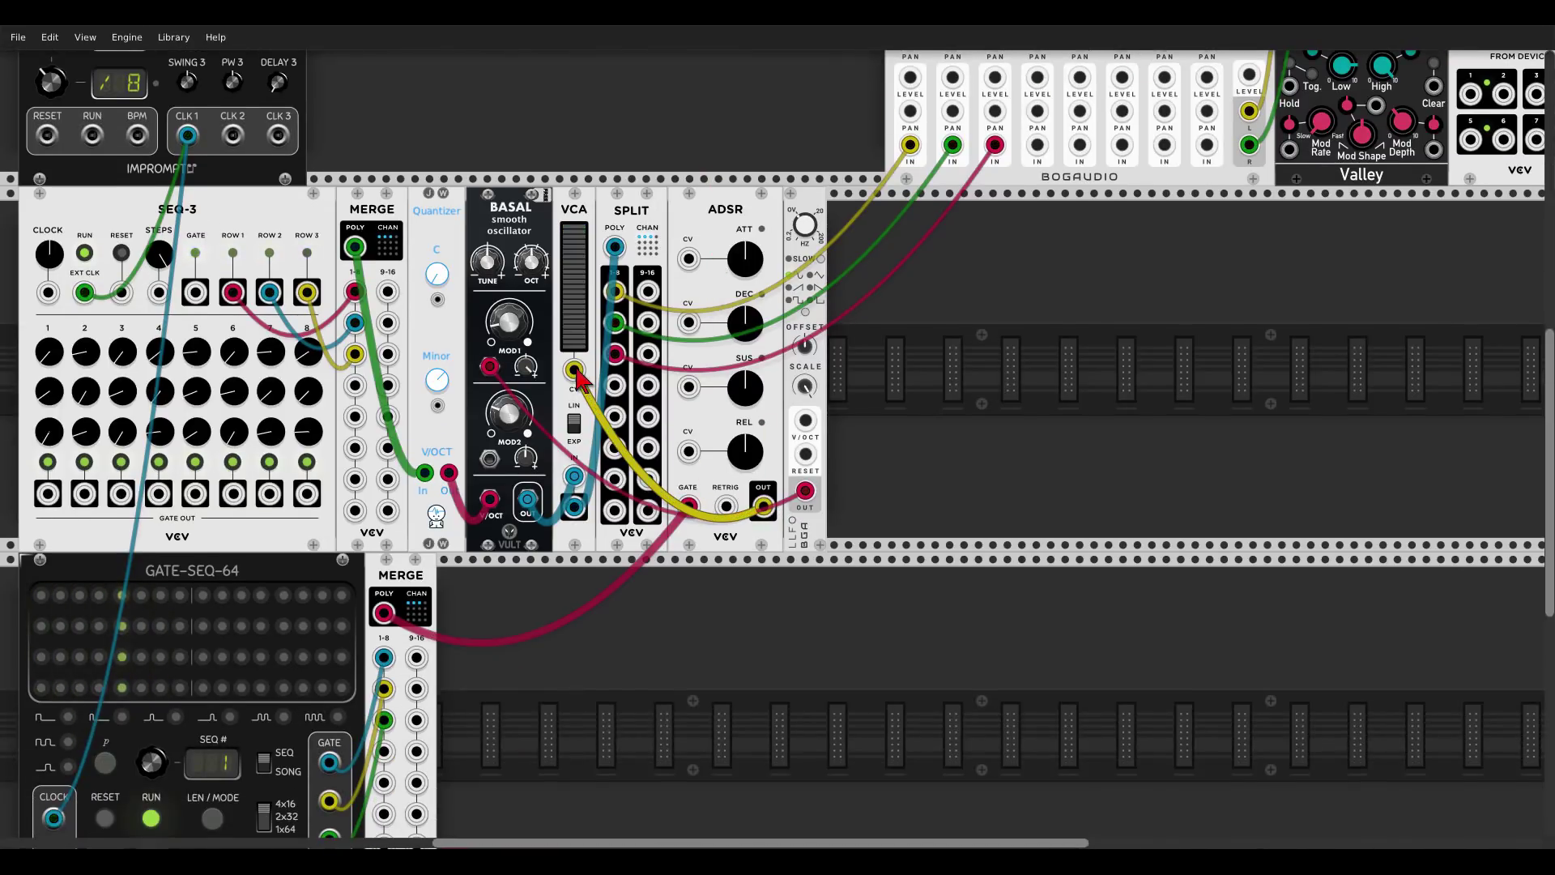
pyautogui.scroll(-2, 580, 375)
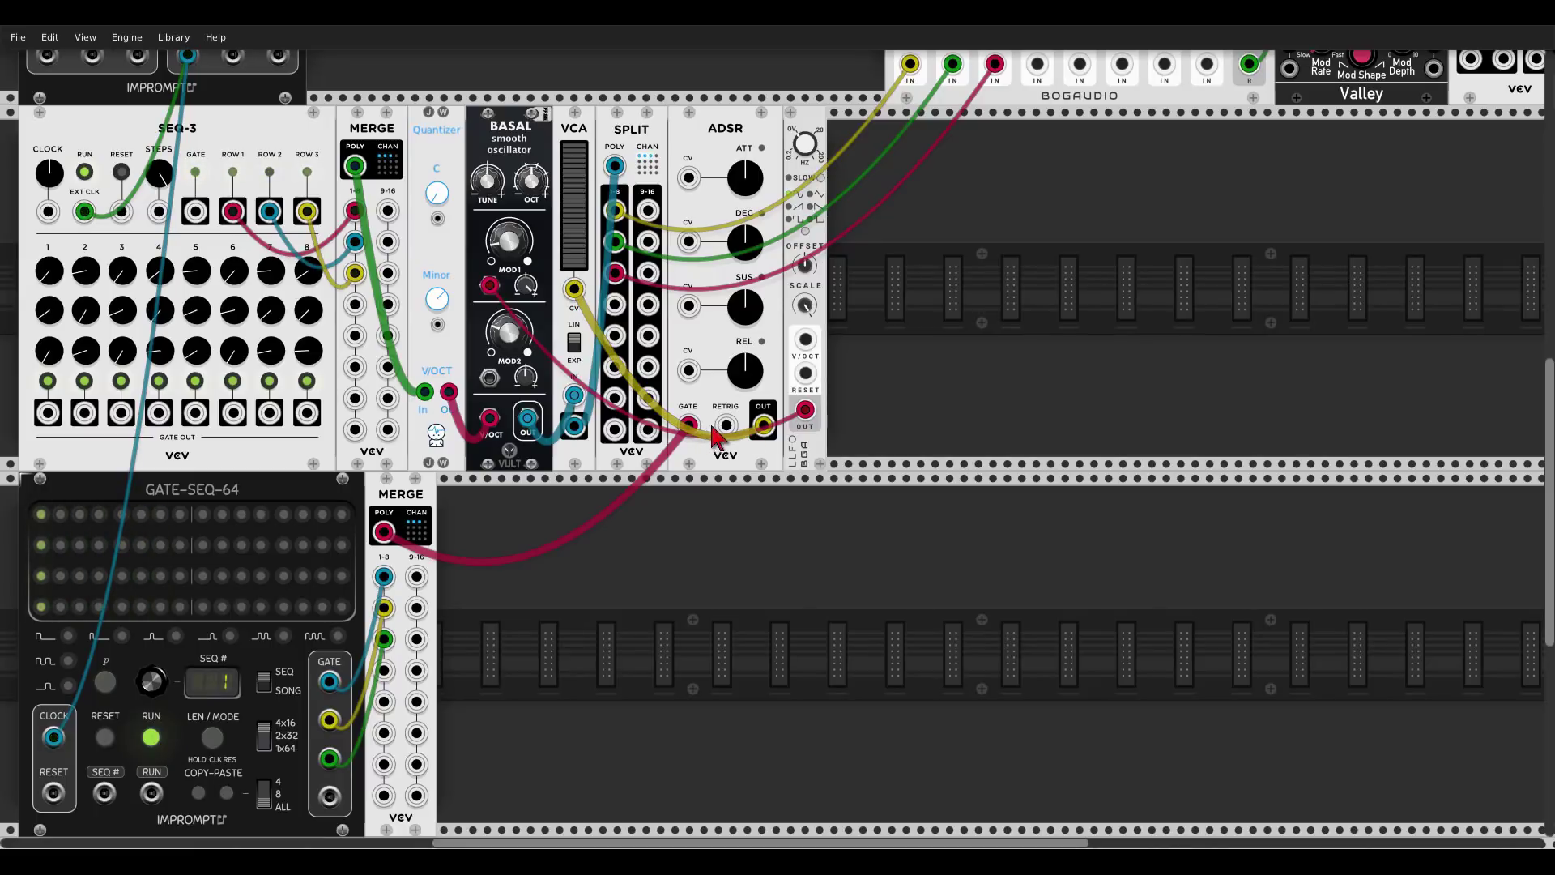
pyautogui.scroll(-1, 695, 490)
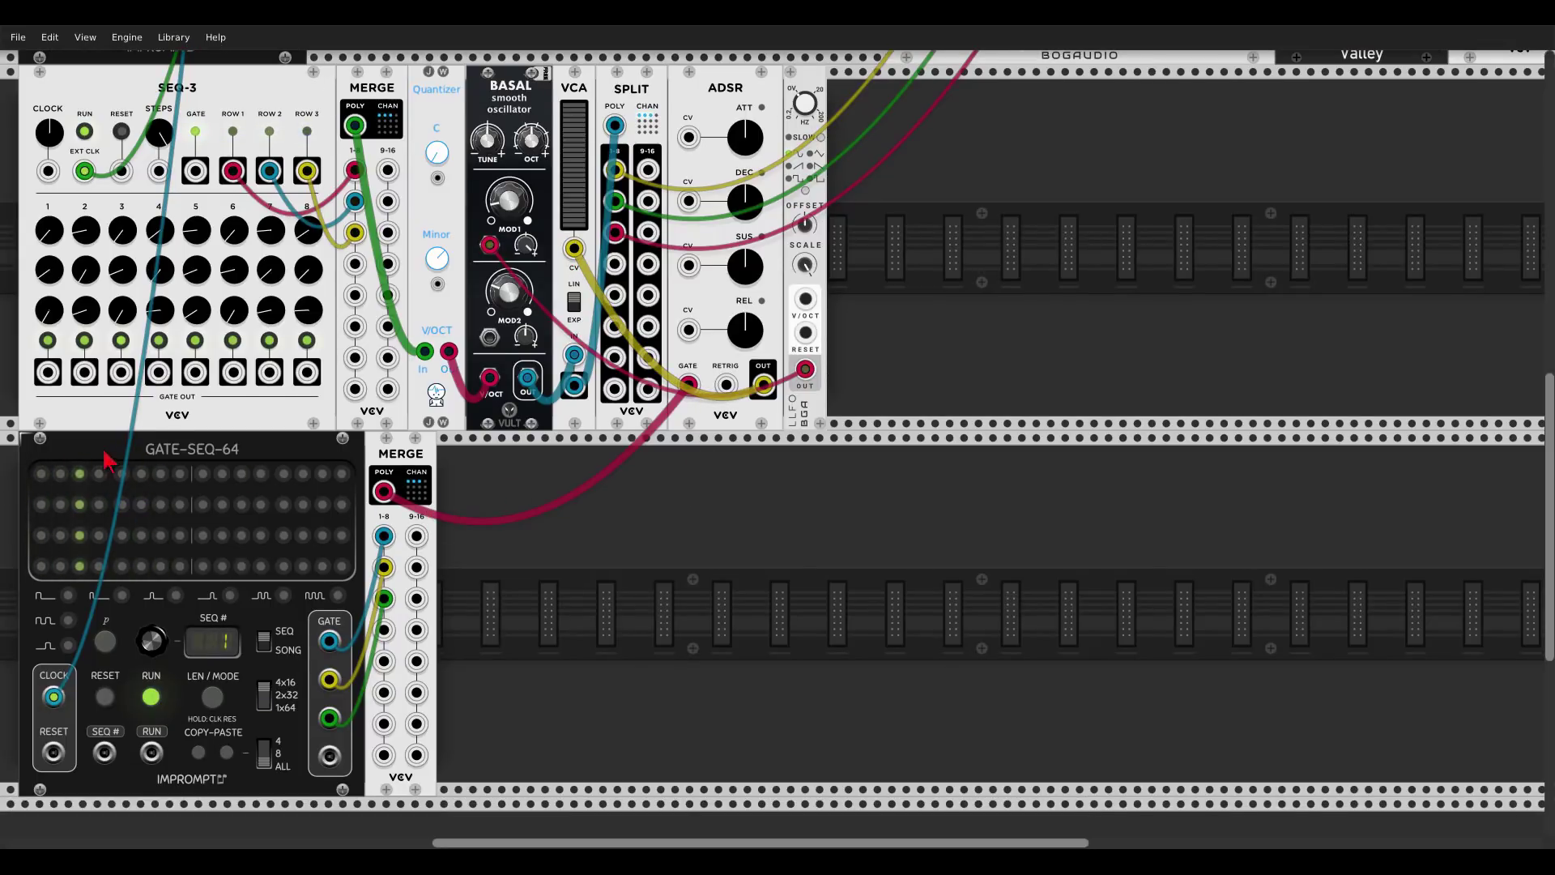
pyautogui.click(41, 473)
pyautogui.click(99, 473)
pyautogui.click(79, 473)
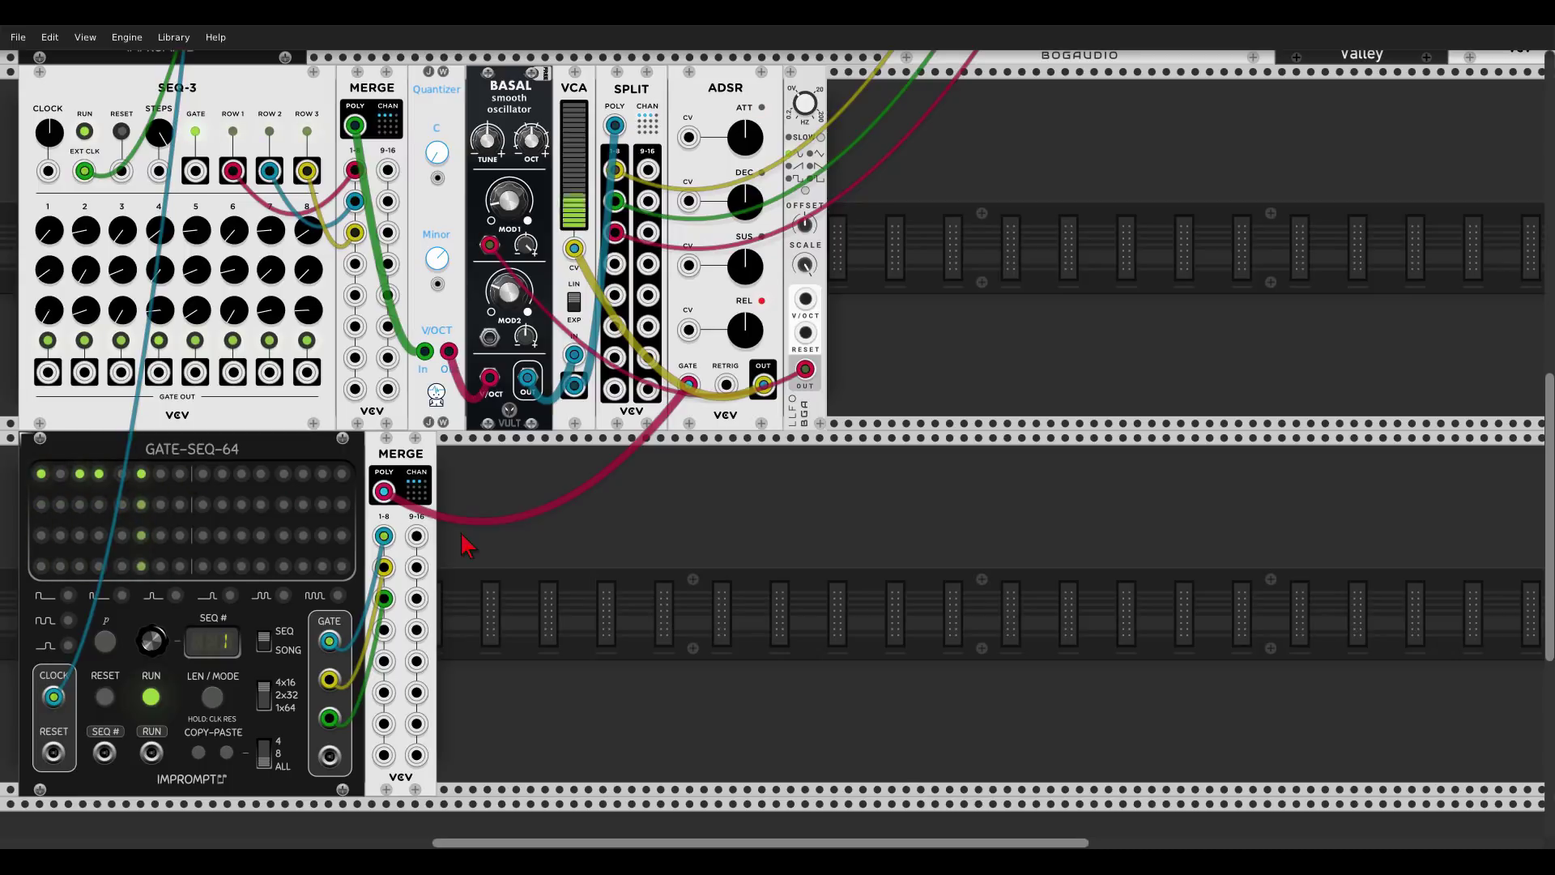
# Step: Turn down the ADSR's attack and sustain
pyautogui.moveTo(744, 138); pyautogui.dragTo(744, 183)
pyautogui.moveTo(743, 261); pyautogui.dragTo(742, 300)
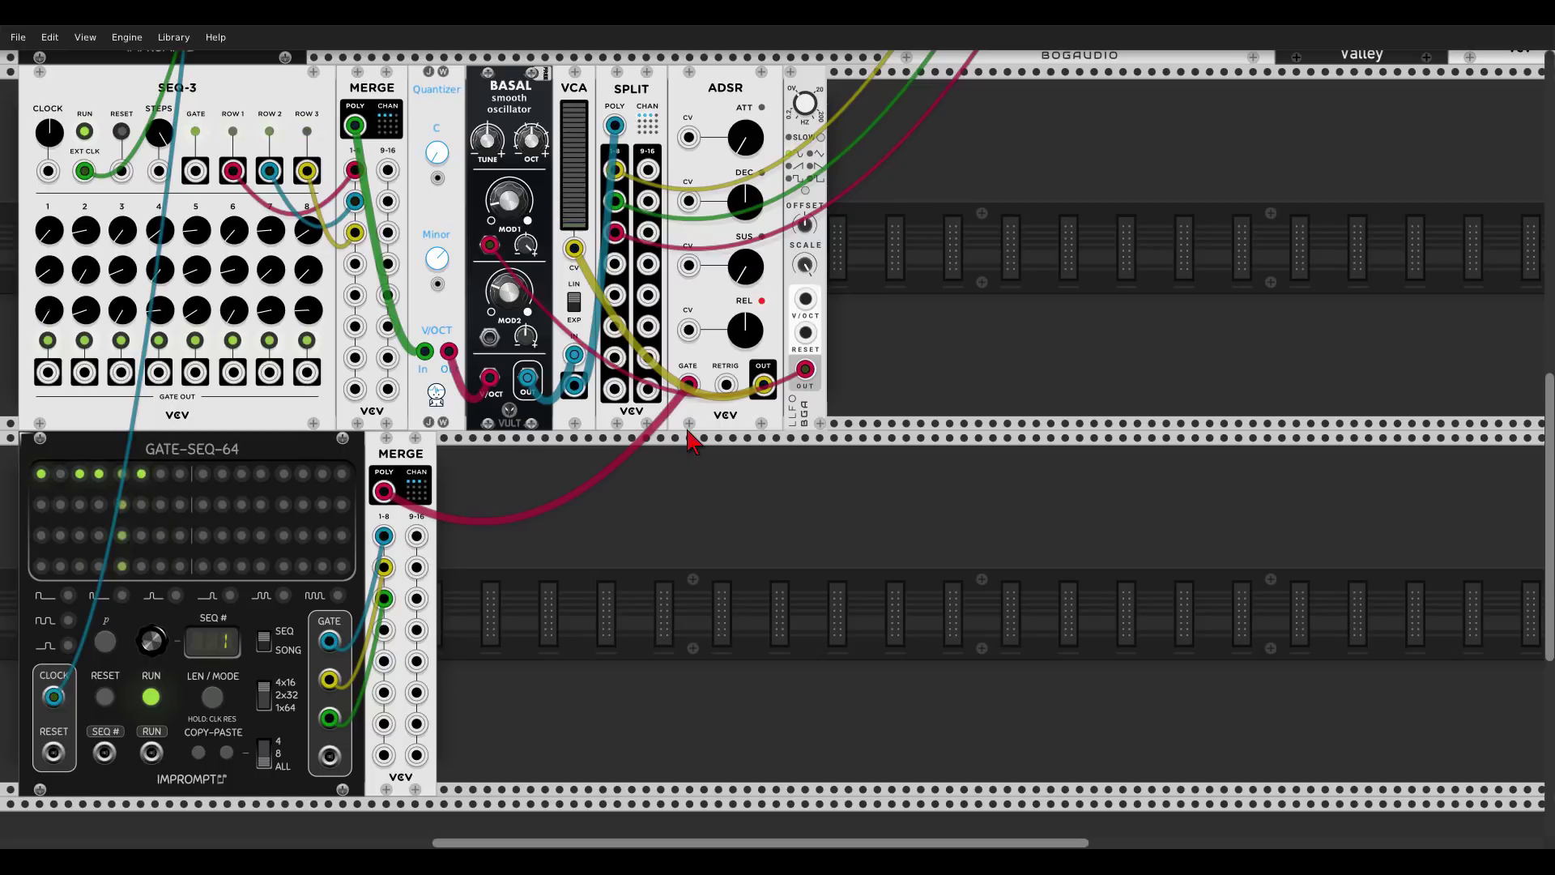
# Step: Enable GATE-SEQ-64's row 2 gates at steps 2, 4 and 7 and row 3 gates at steps 1, 3, 5 and 6
pyautogui.scroll(5, 964, 303)
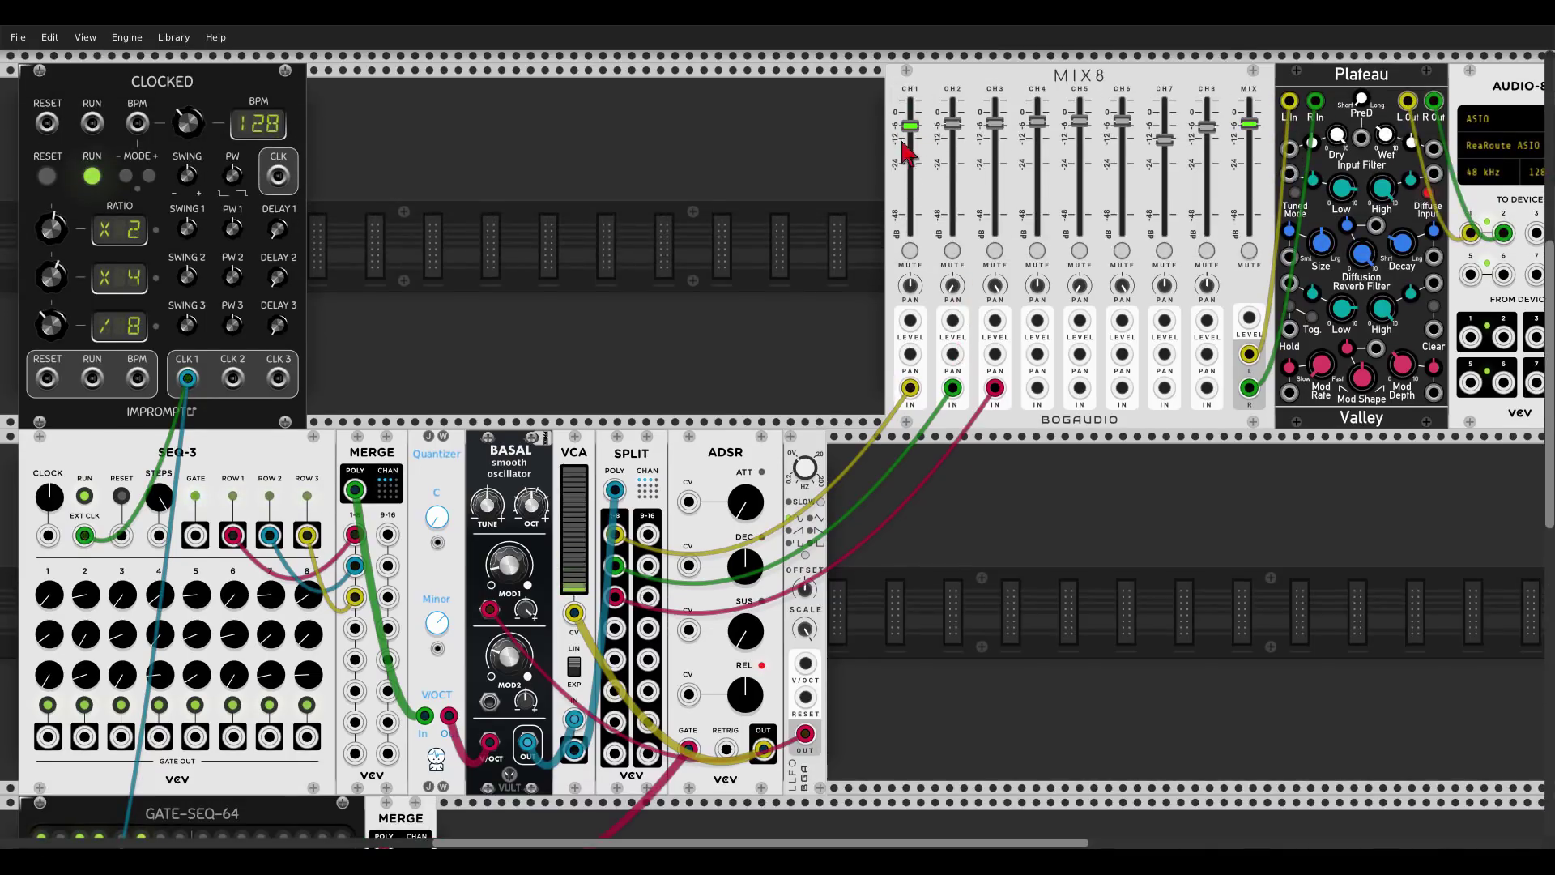
pyautogui.scroll(-4, 859, 218)
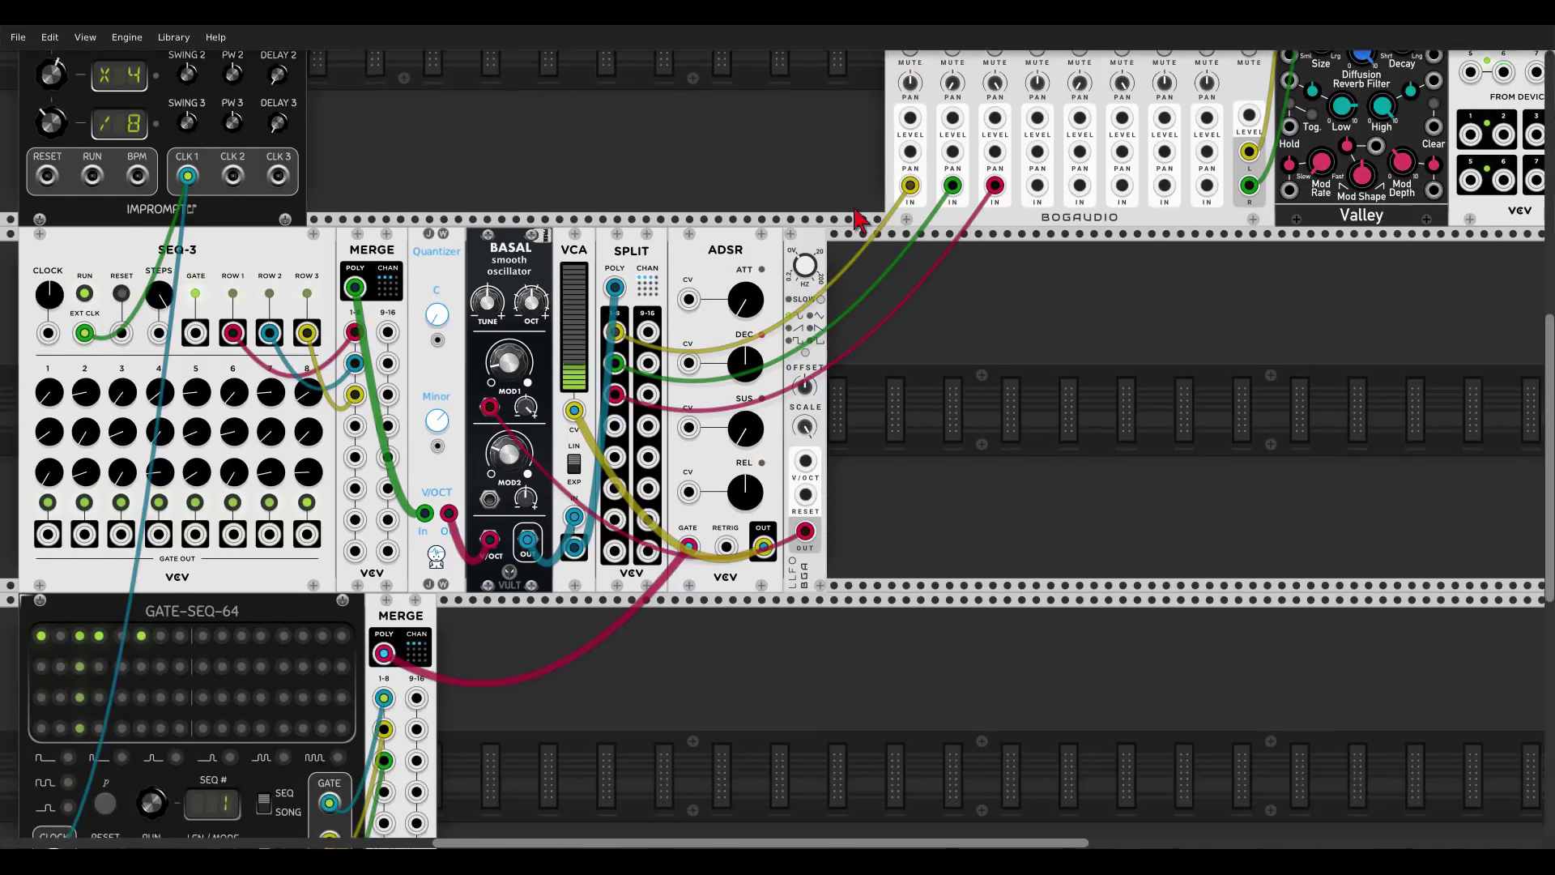
pyautogui.scroll(-1, 859, 218)
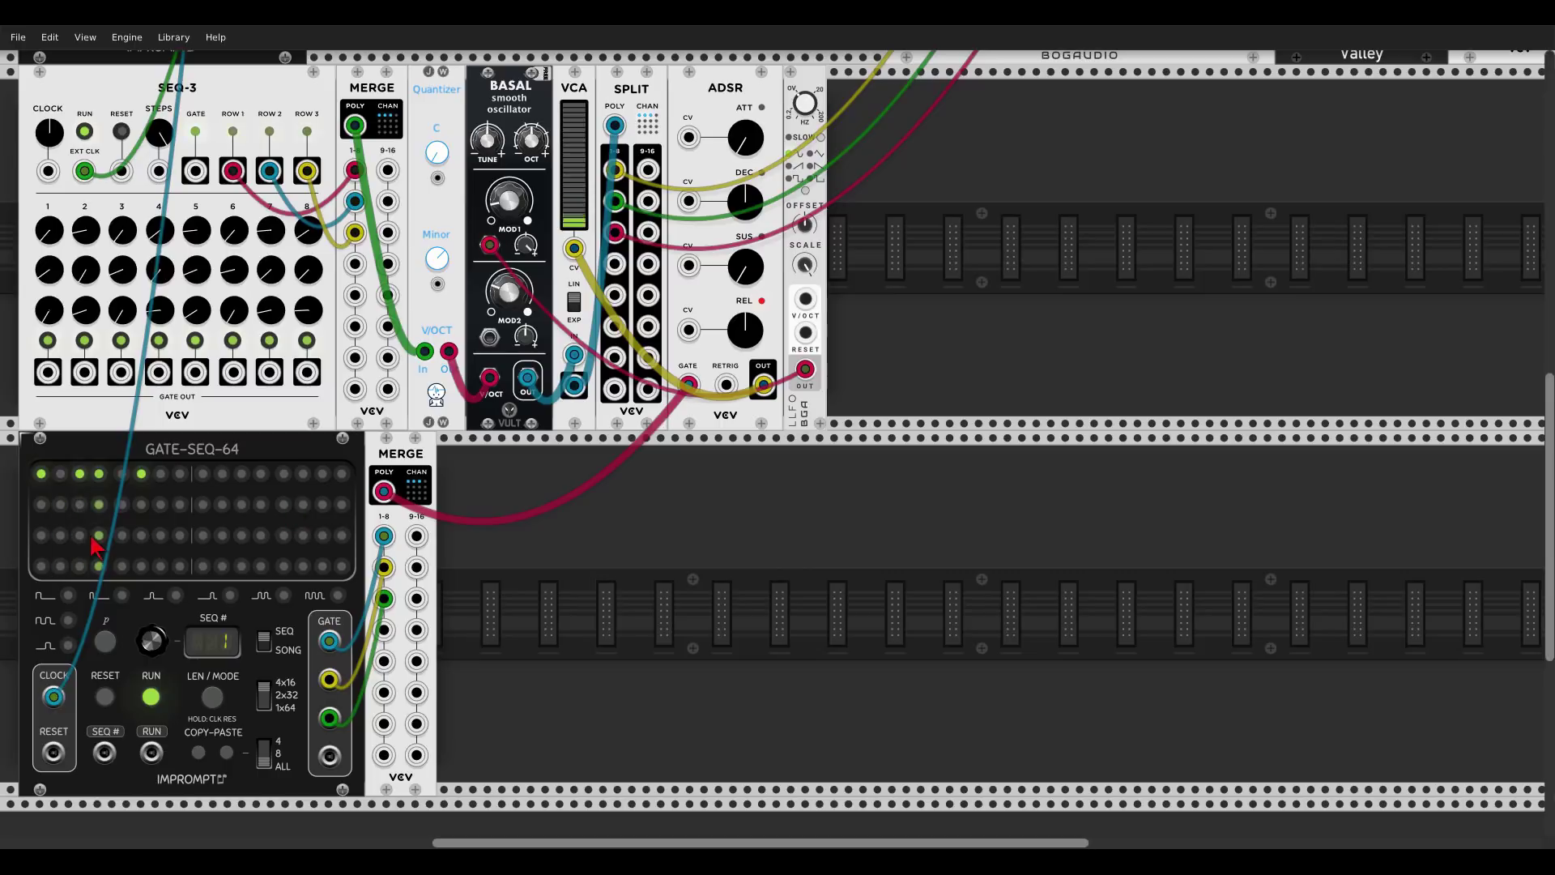
pyautogui.click(59, 504)
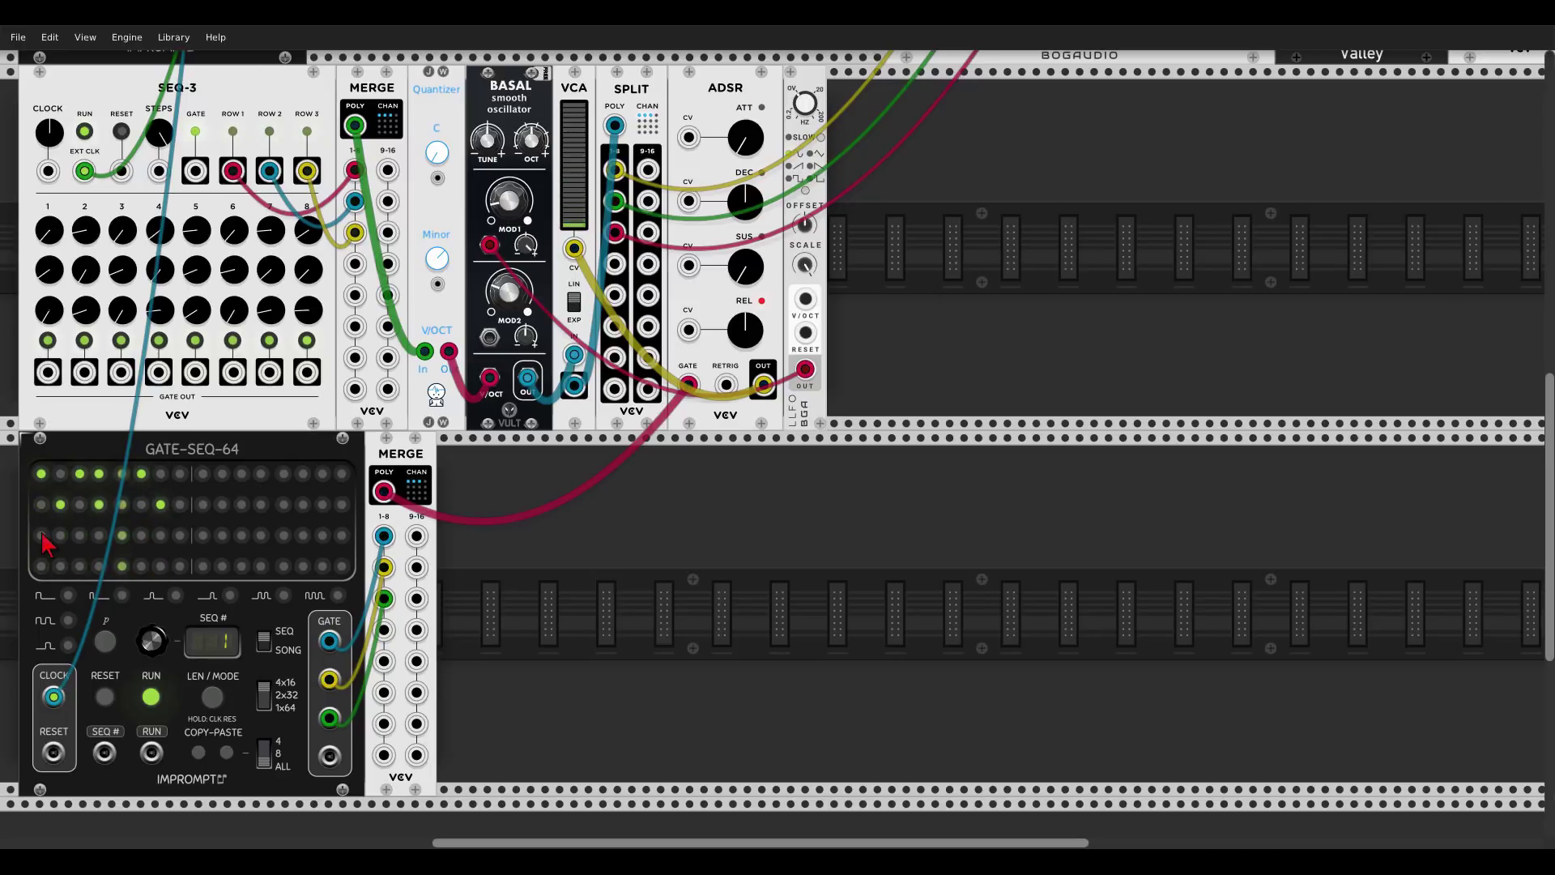
pyautogui.moveTo(42, 536); pyautogui.dragTo(141, 536)
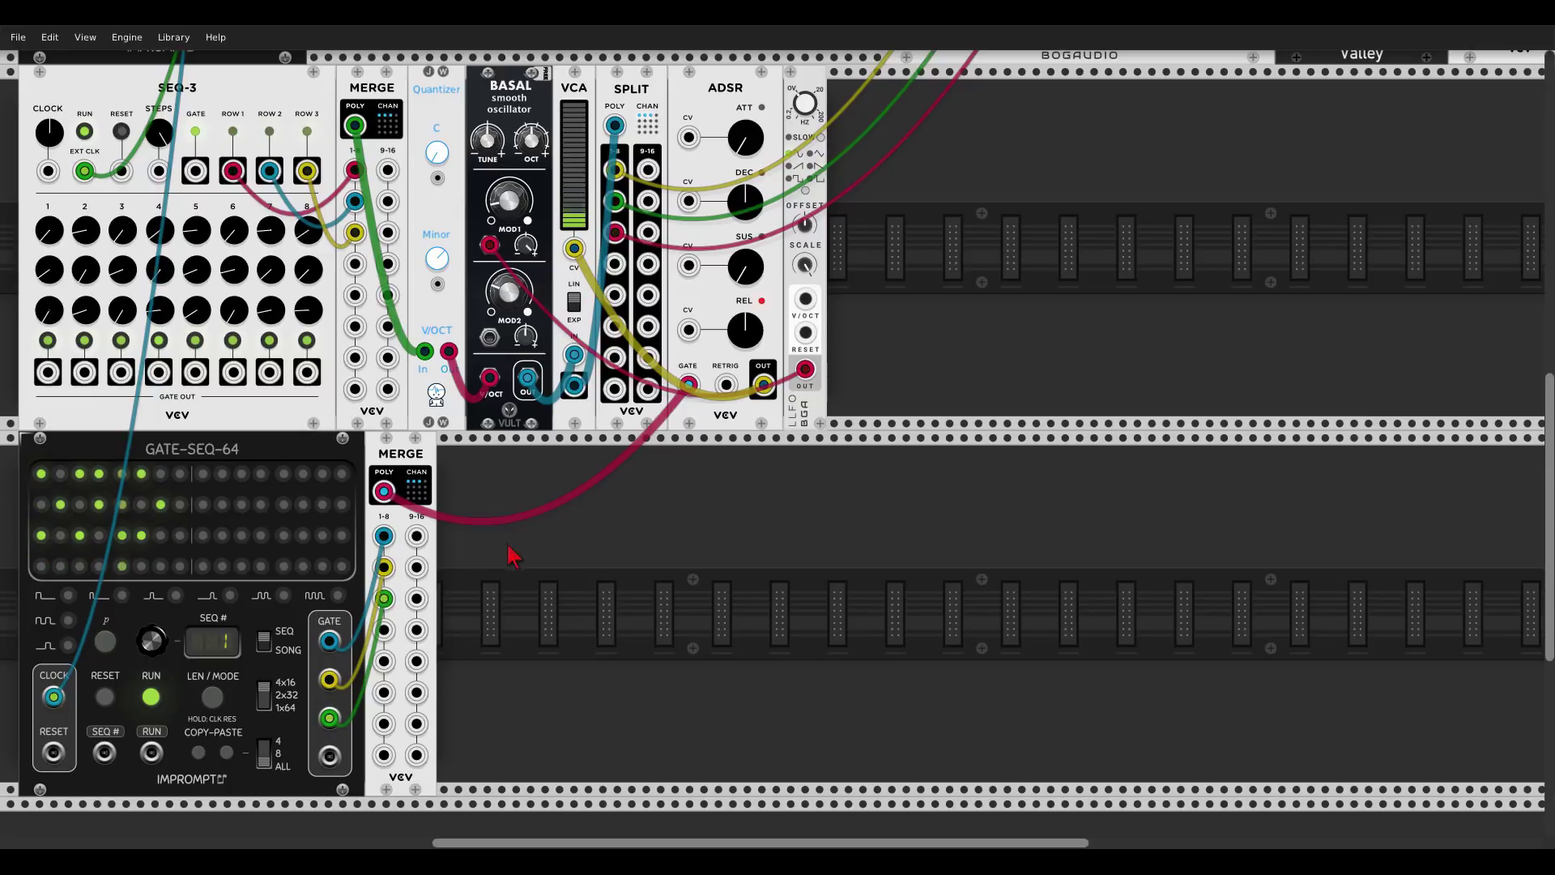
# Step: Add the Entropia sequencer to the right of the second Merge and patch Clocked's CLK 2 into its clock input
pyautogui.rightClick(599, 564)
pyautogui.write('ent')
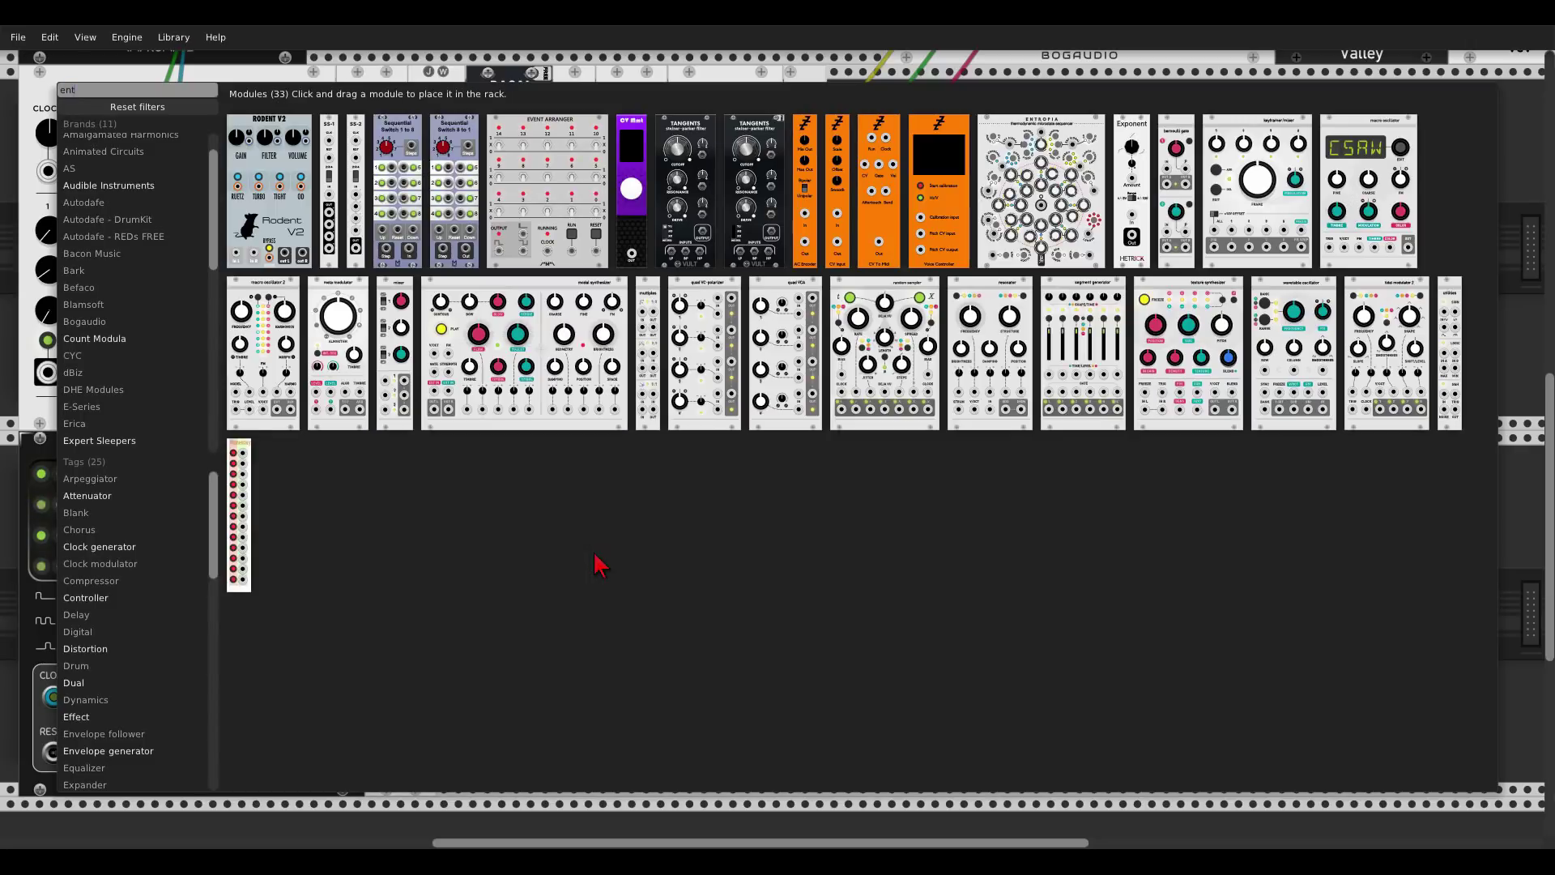
pyautogui.moveTo(1047, 145); pyautogui.dragTo(648, 506)
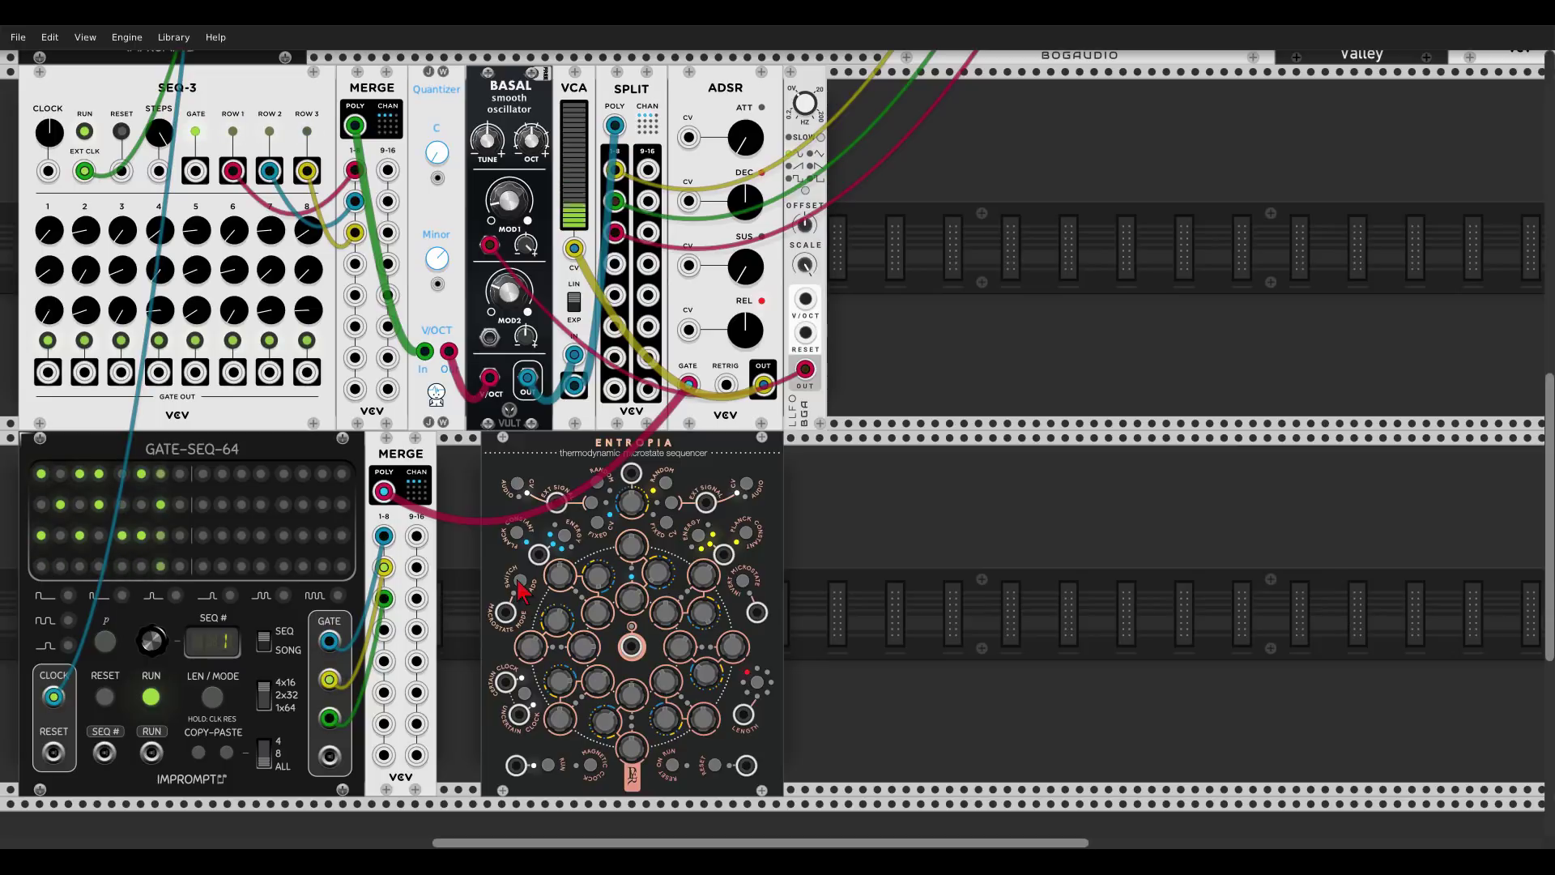
pyautogui.moveTo(520, 581); pyautogui.dragTo(232, 297)
pyautogui.scroll(3, 502, 699)
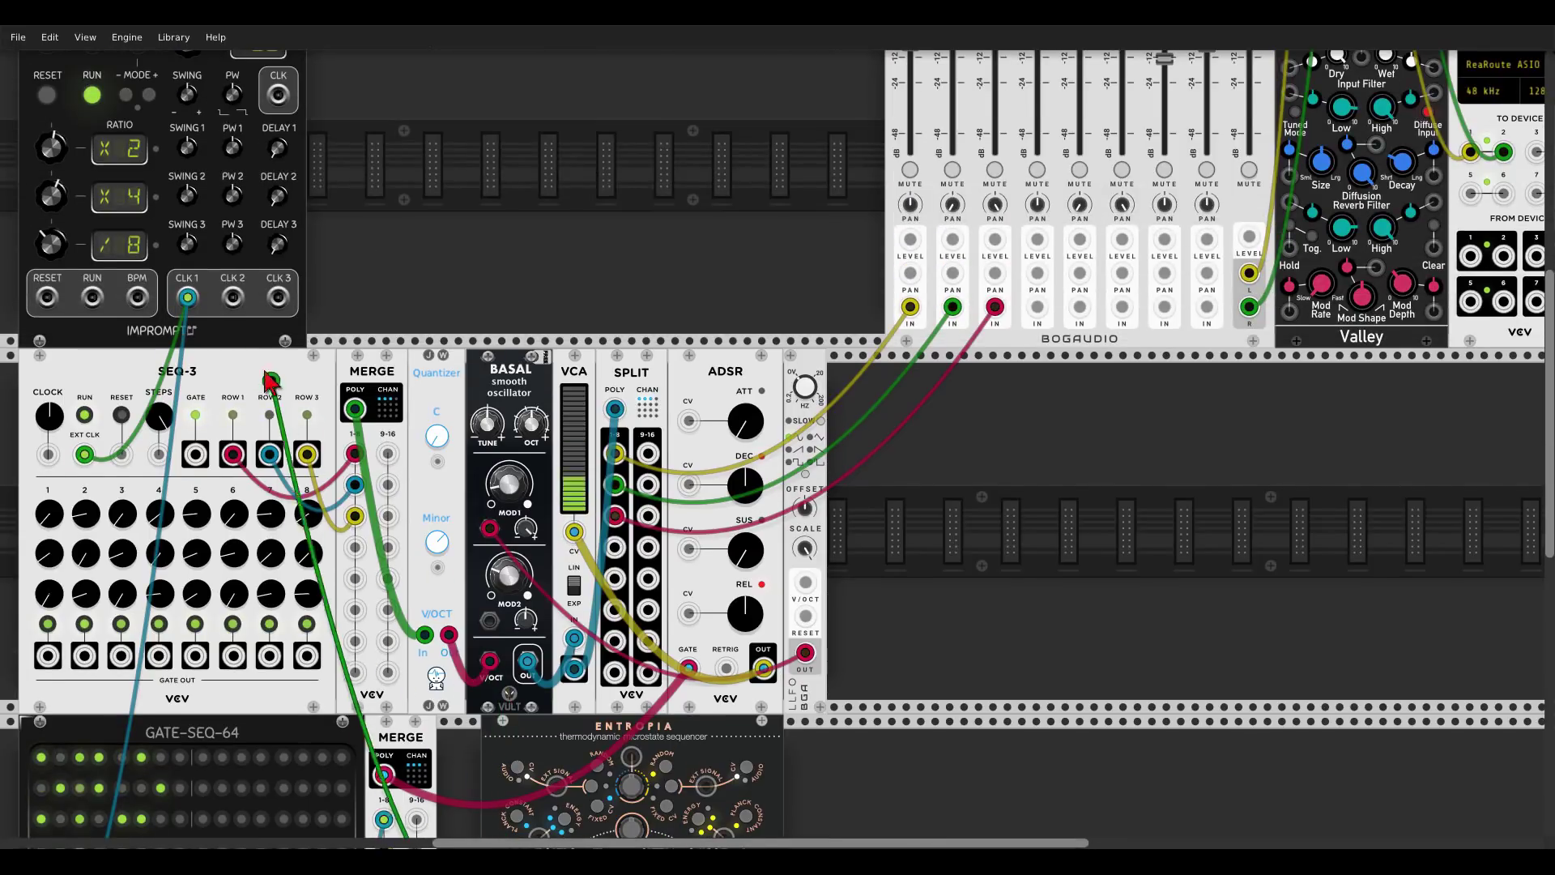
# Step: Patch Clocked's reset output into the reset inputs of GATE-SEQ-64, SEQ-3 and Entropia
pyautogui.scroll(-2, 729, 492)
pyautogui.scroll(-2, 729, 492)
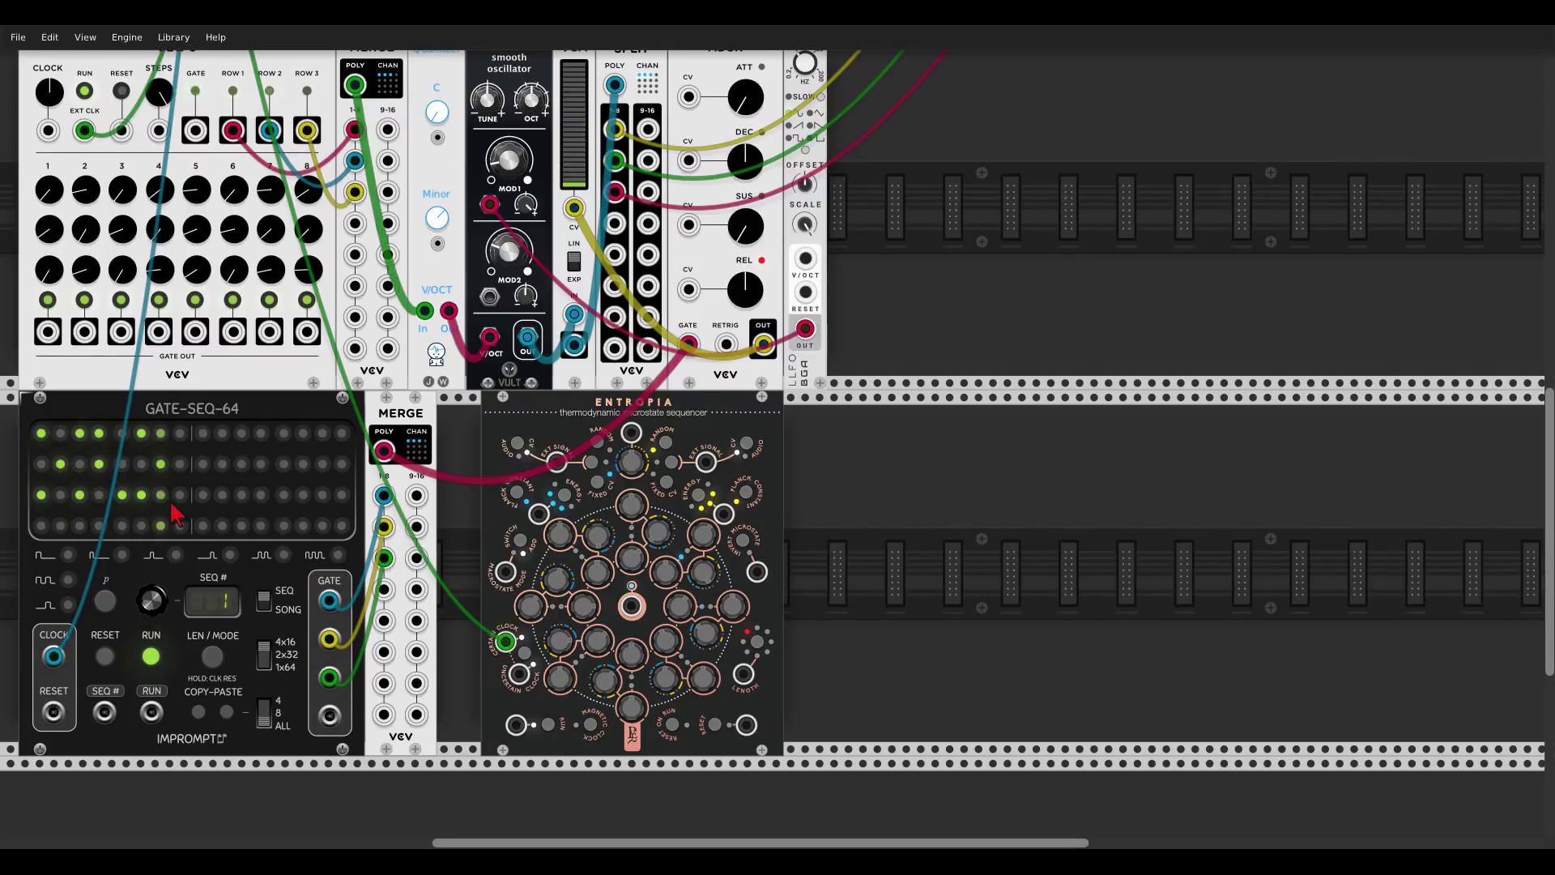
pyautogui.scroll(-3, 243, 640)
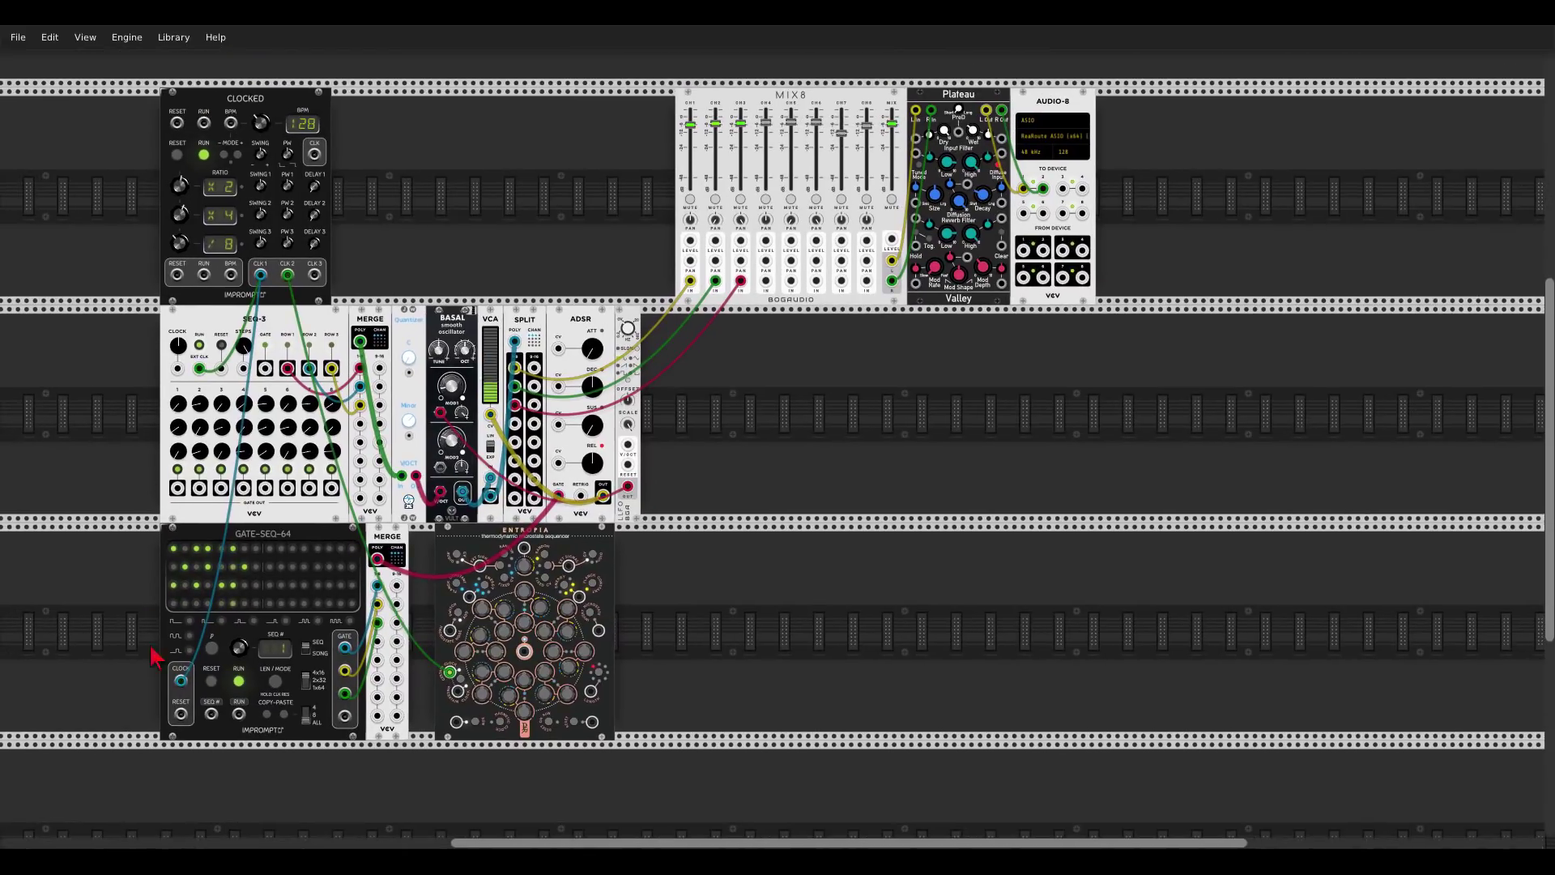
pyautogui.moveTo(181, 713); pyautogui.dragTo(176, 274)
pyautogui.moveTo(220, 369); pyautogui.dragTo(176, 275)
pyautogui.moveTo(593, 722); pyautogui.dragTo(176, 275)
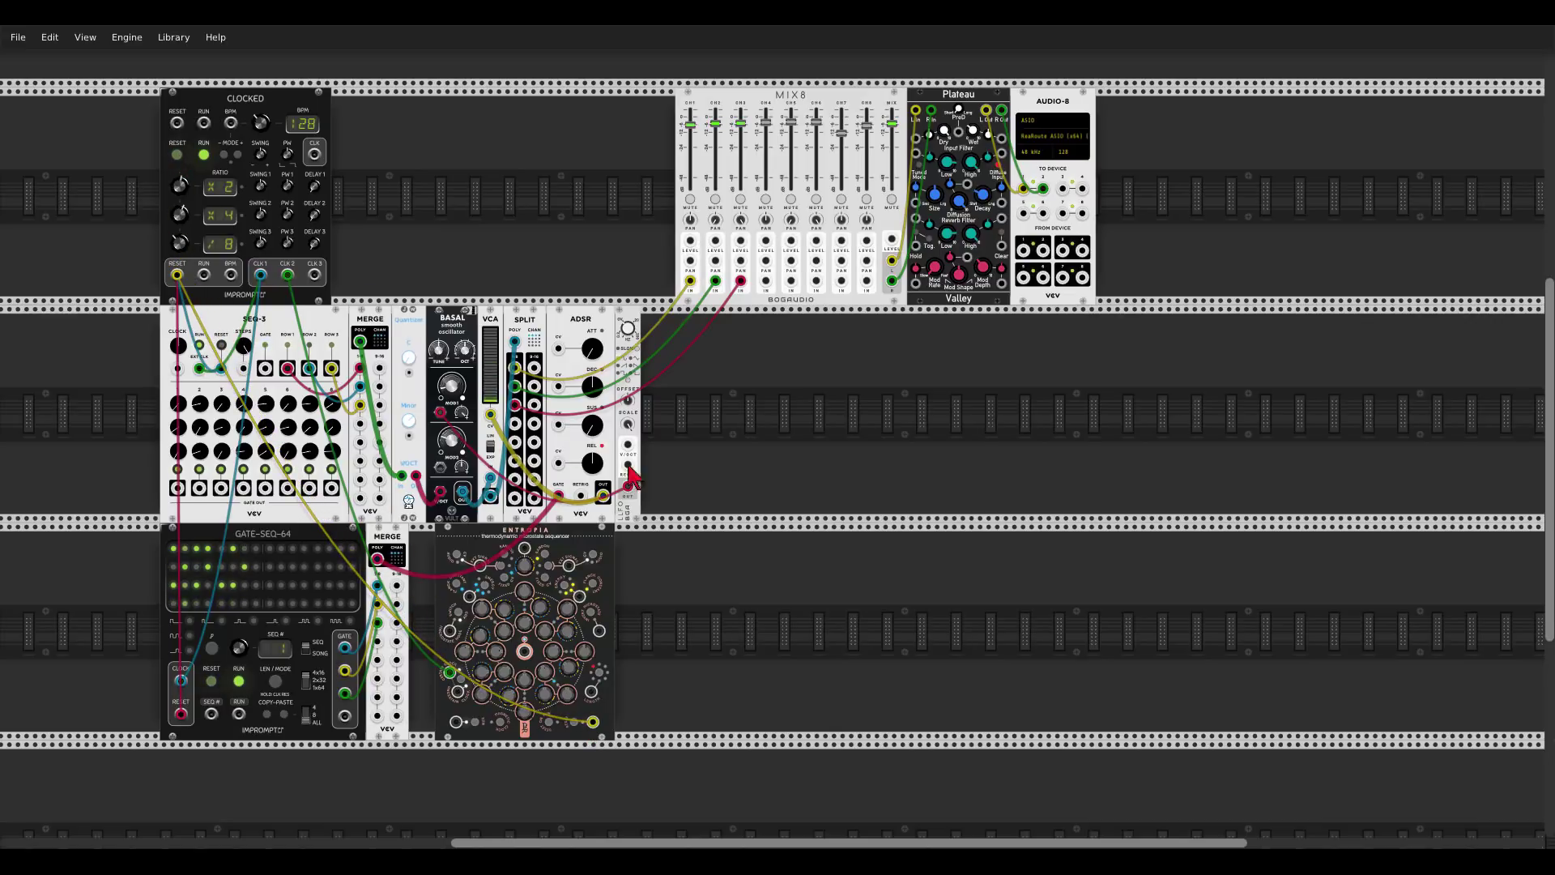
# Step: Patch Entropia's central output into the first Merge's input 4 and Clocked's CLK 2 into the second Merge's input 4
pyautogui.scroll(3, 666, 490)
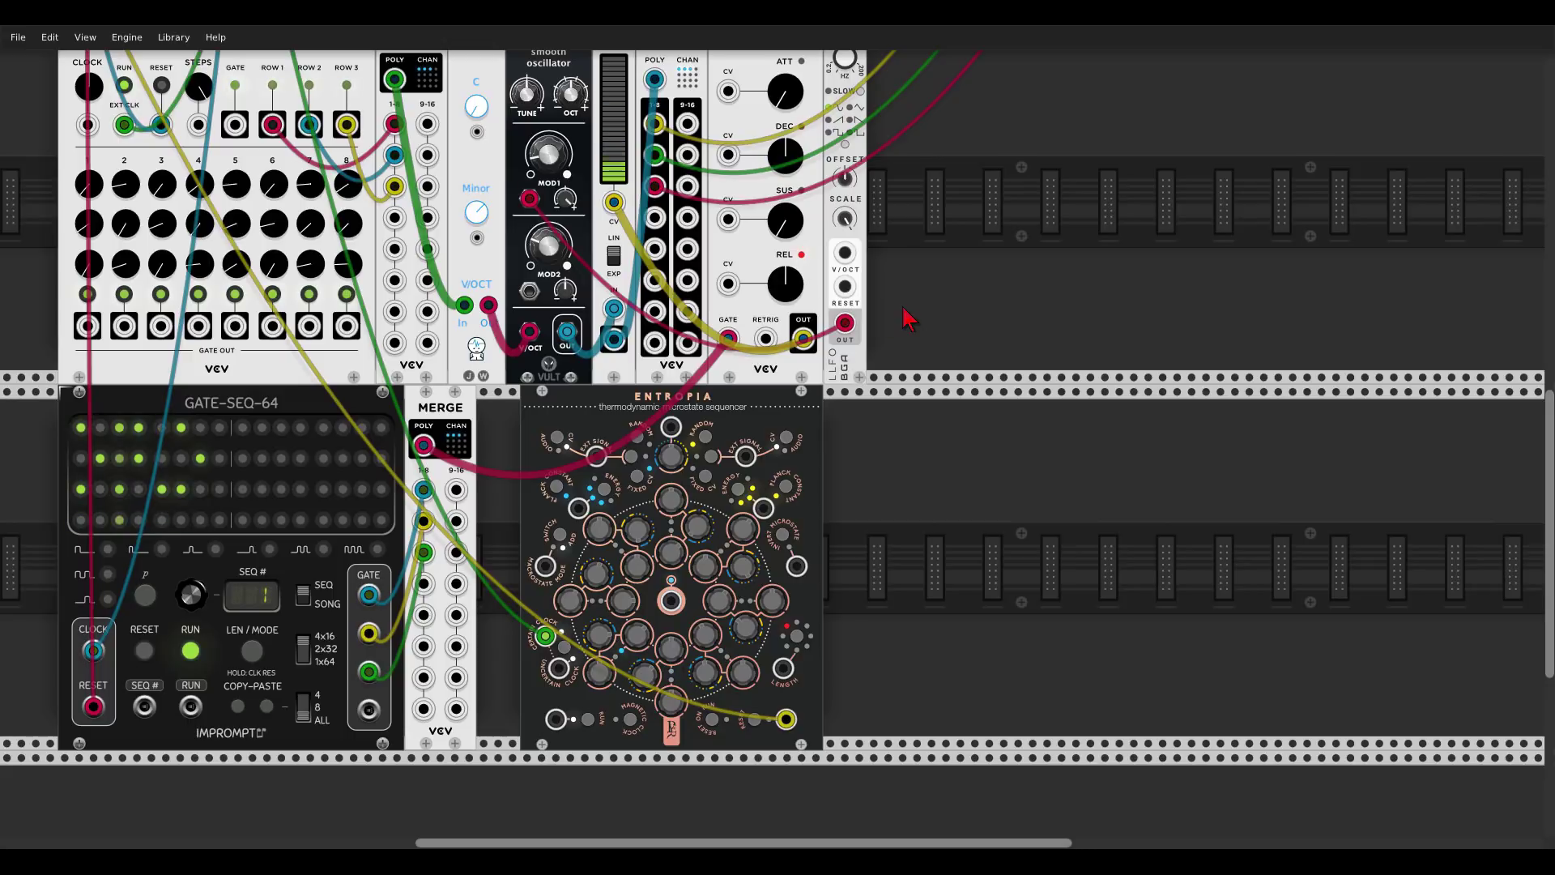
pyautogui.scroll(1, 669, 429)
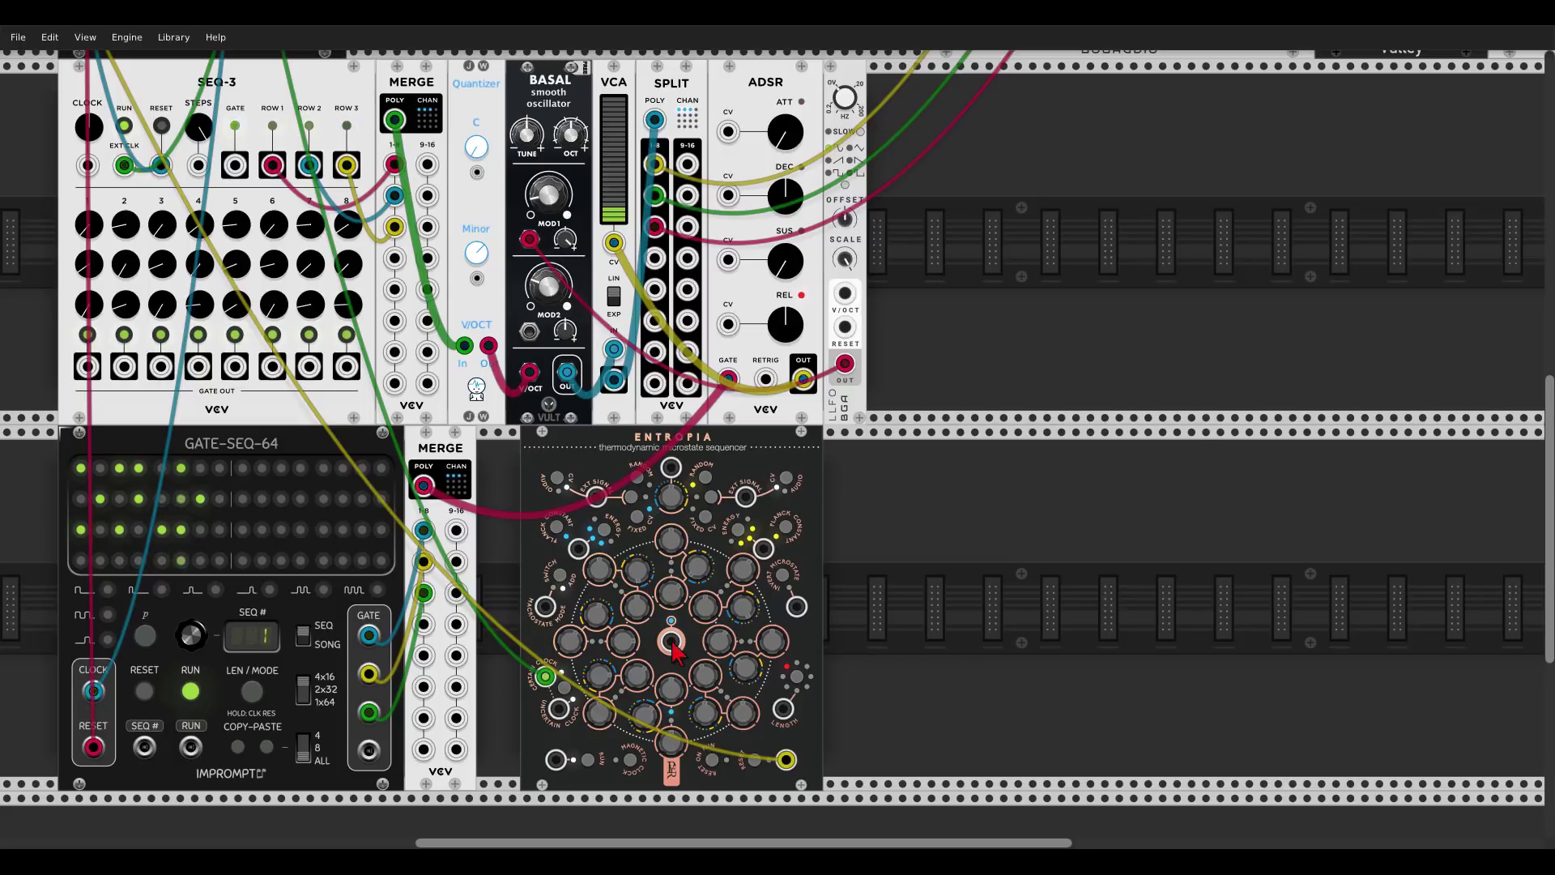
pyautogui.moveTo(672, 646); pyautogui.dragTo(394, 260)
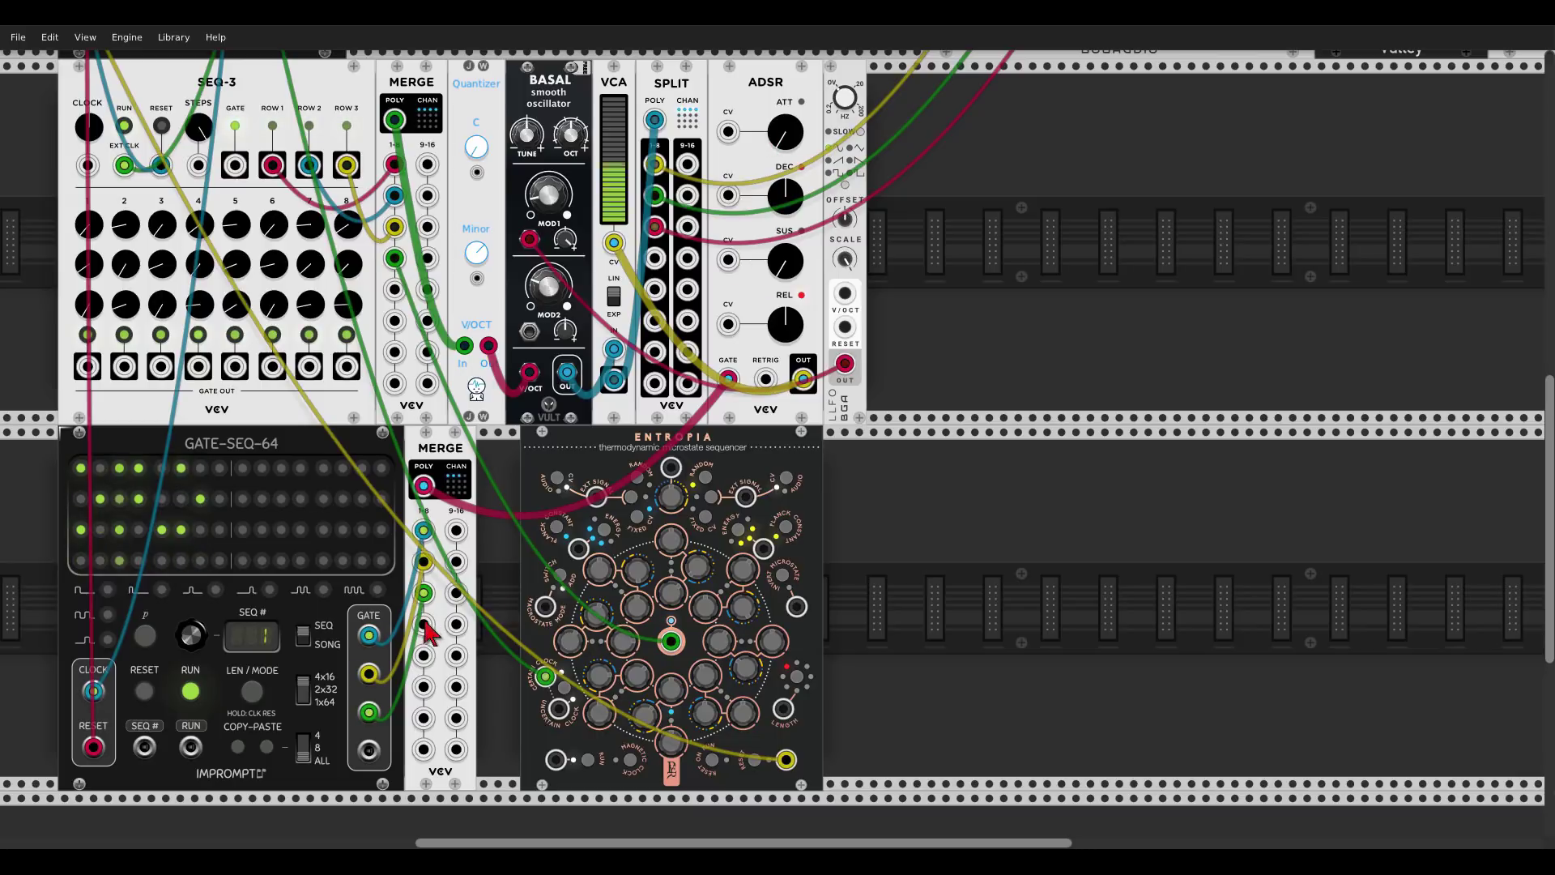
pyautogui.moveTo(427, 631); pyautogui.dragTo(284, 330)
pyautogui.scroll(5, 421, 616)
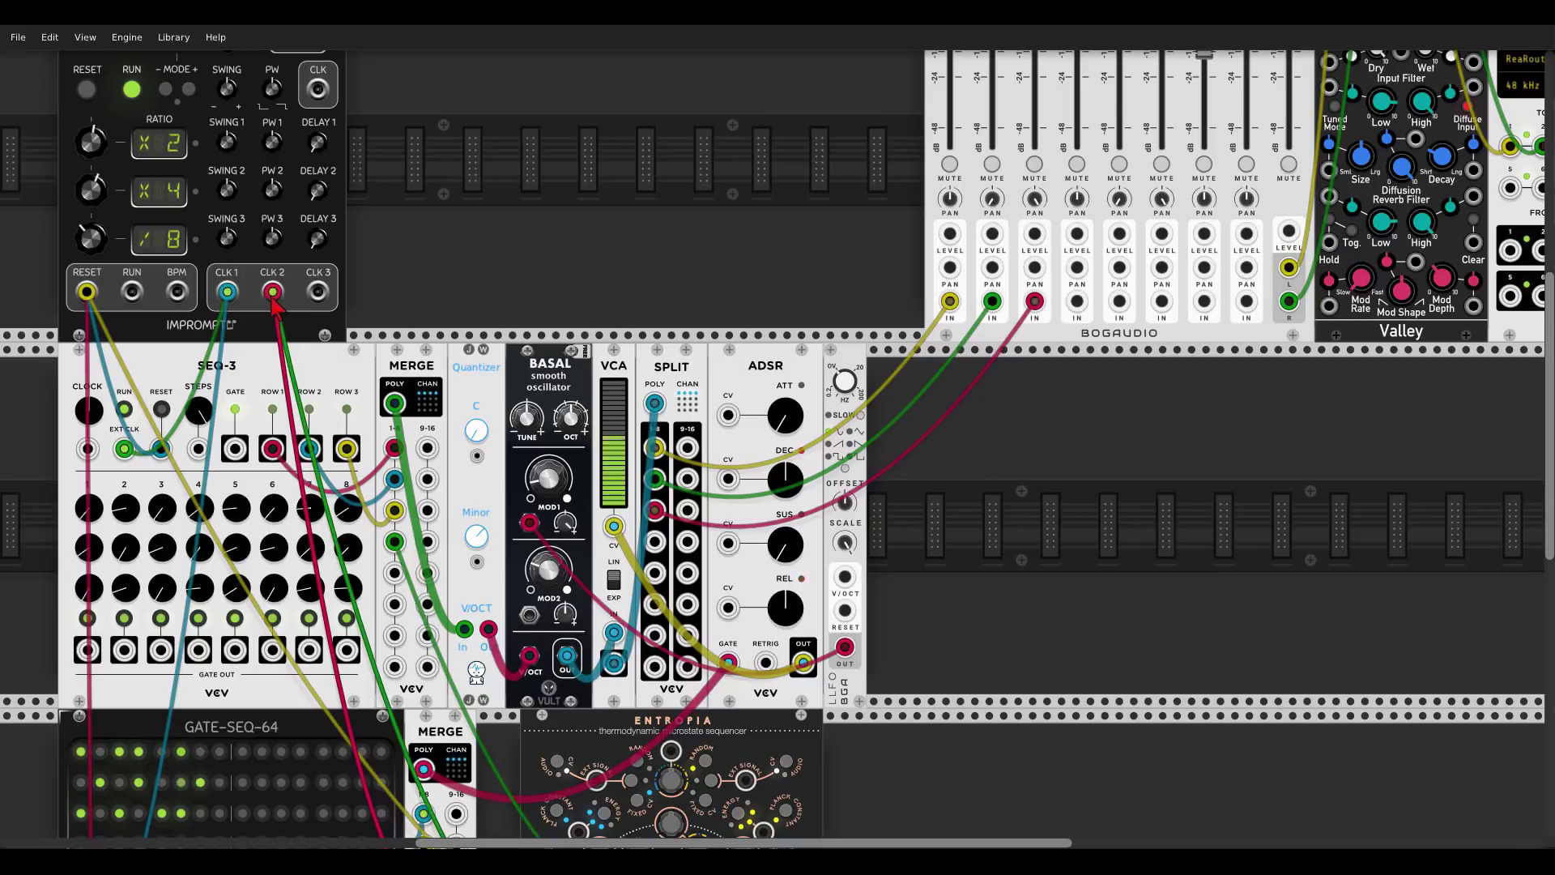
# Step: Patch Split's fourth output into MIX8's channel 4 input and mute mixer channels 1 to 3
pyautogui.moveTo(655, 541); pyautogui.dragTo(1076, 302)
pyautogui.scroll(-4, 964, 402)
pyautogui.scroll(6, 964, 403)
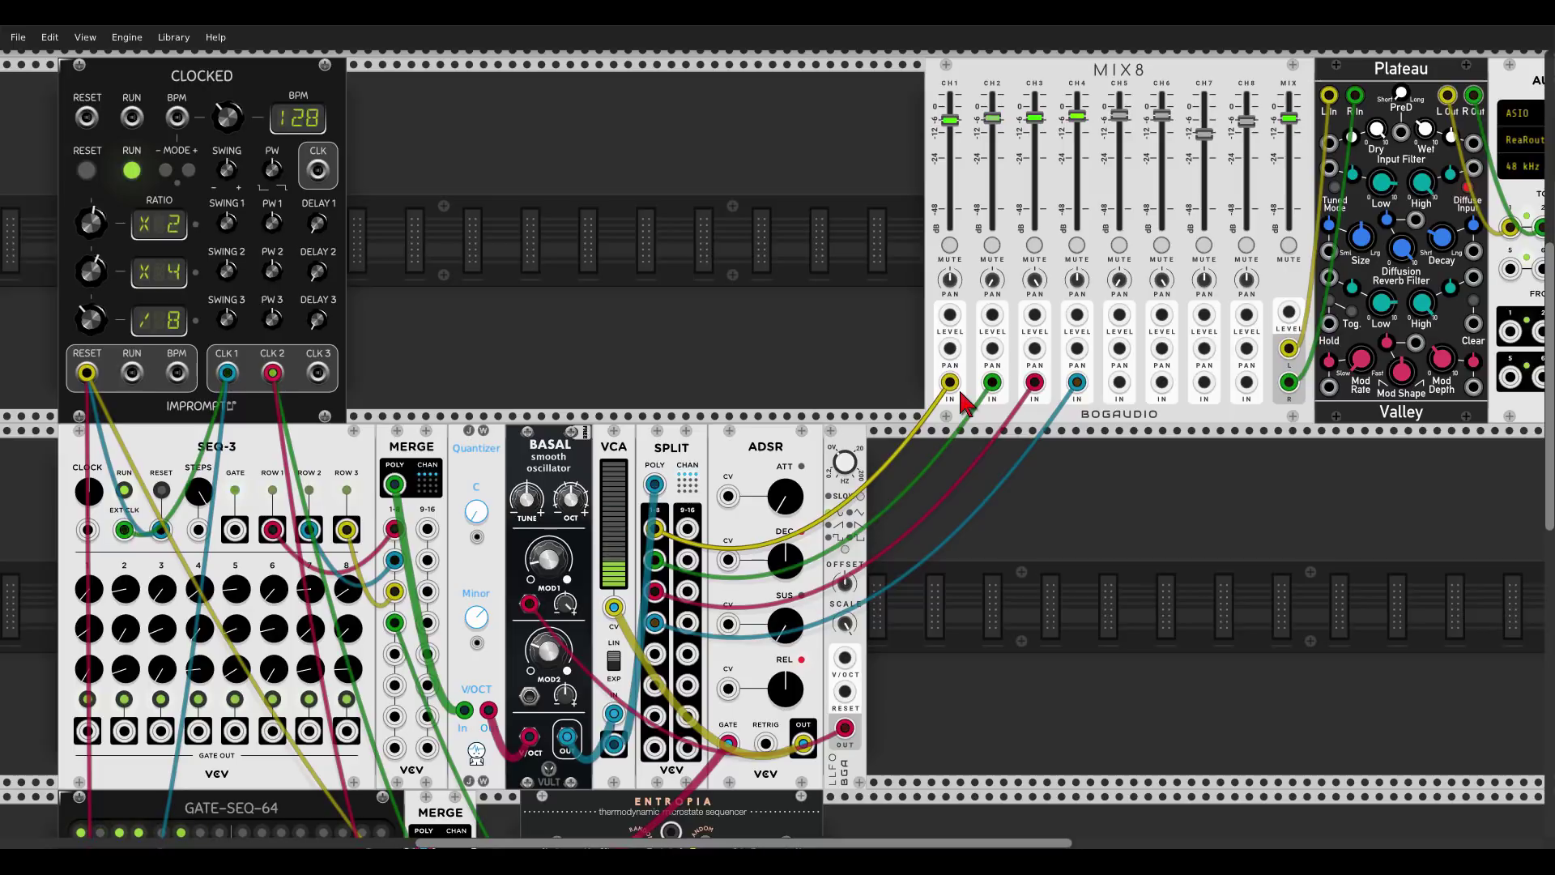
pyautogui.click(950, 244)
pyautogui.click(992, 245)
# Step: Unmute MIX8's channels 3 and 2
pyautogui.scroll(-5, 834, 329)
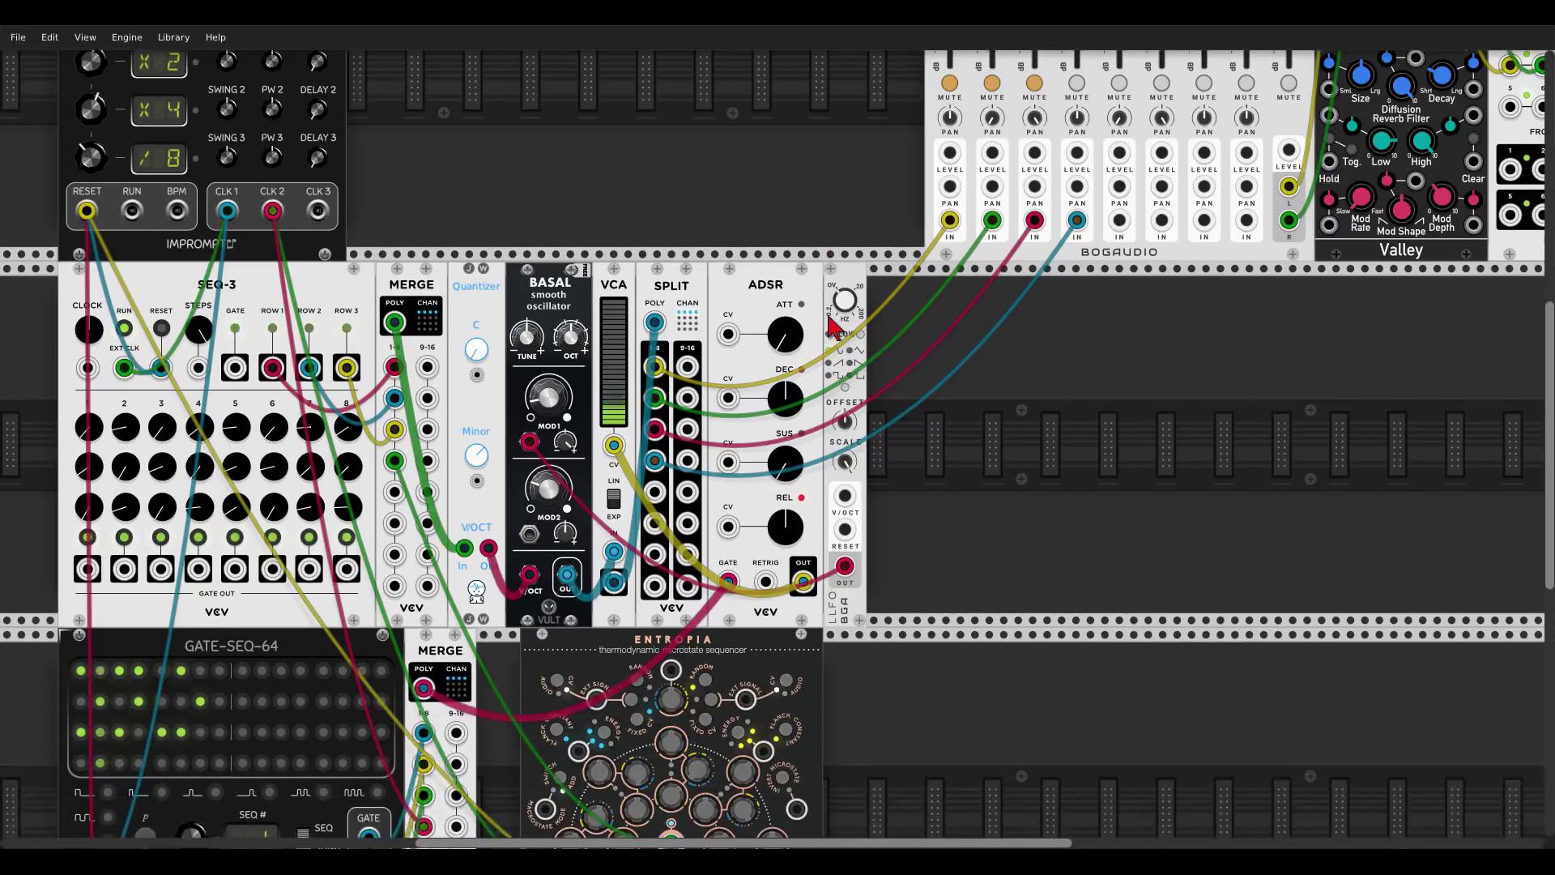
pyautogui.scroll(-2, 835, 328)
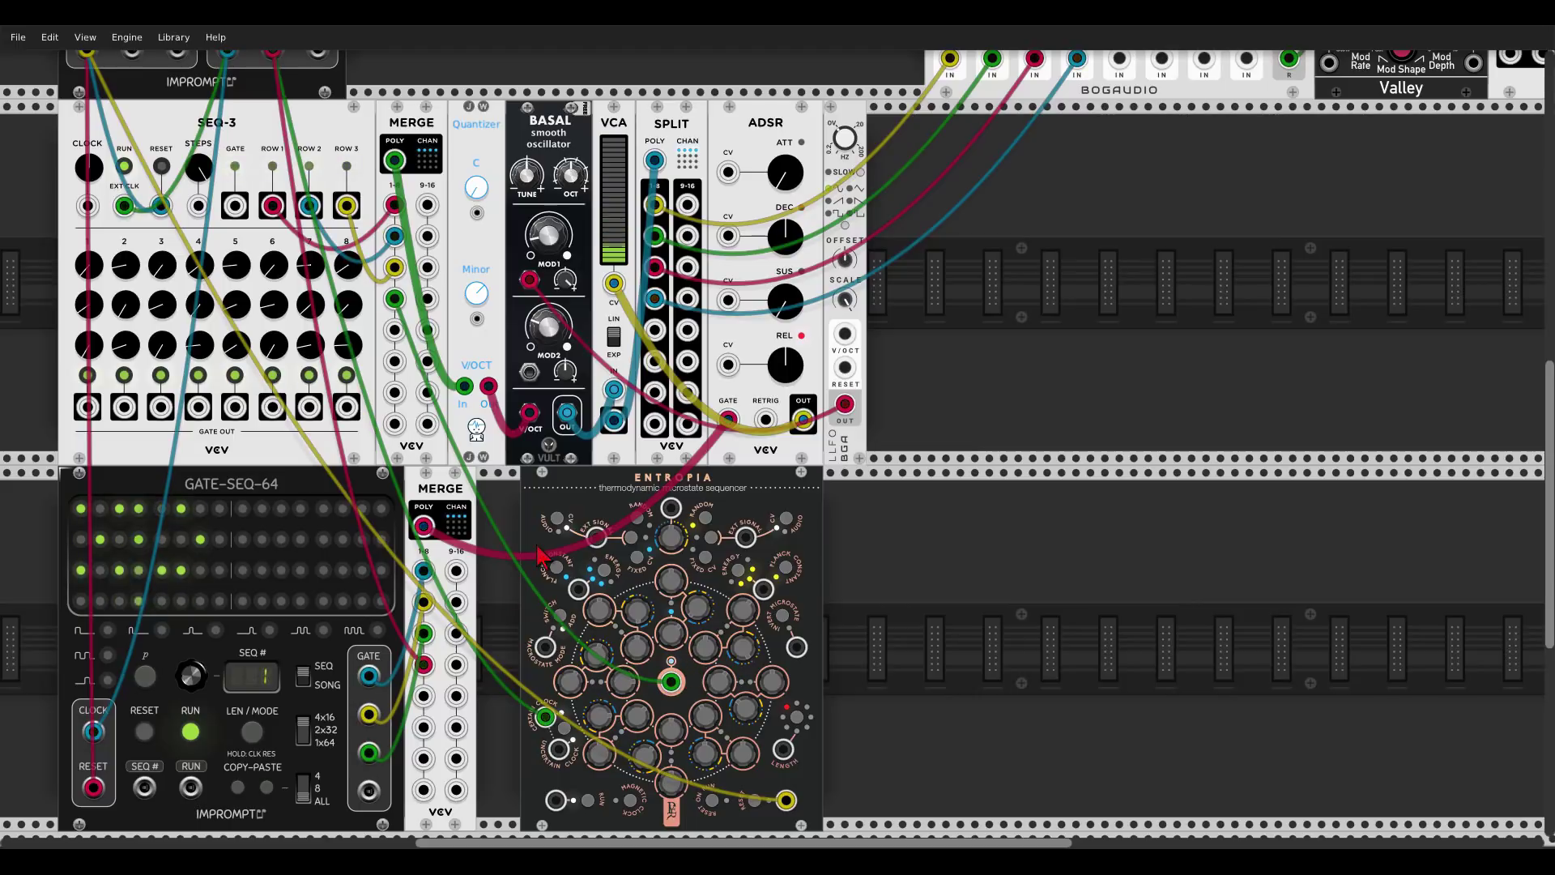
pyautogui.scroll(5, 1007, 360)
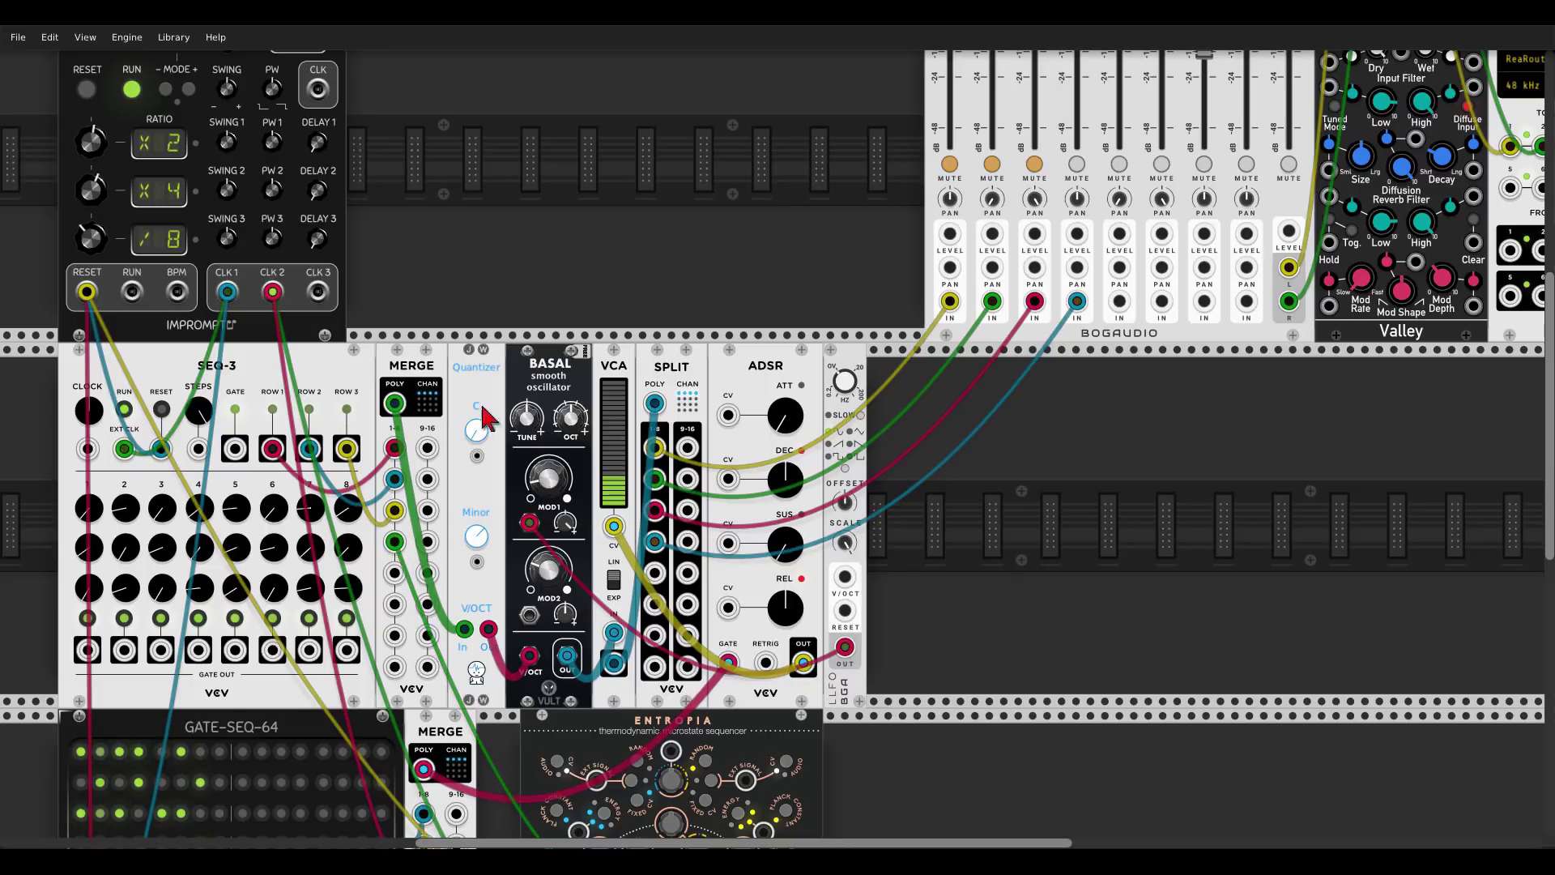
pyautogui.scroll(2, 834, 425)
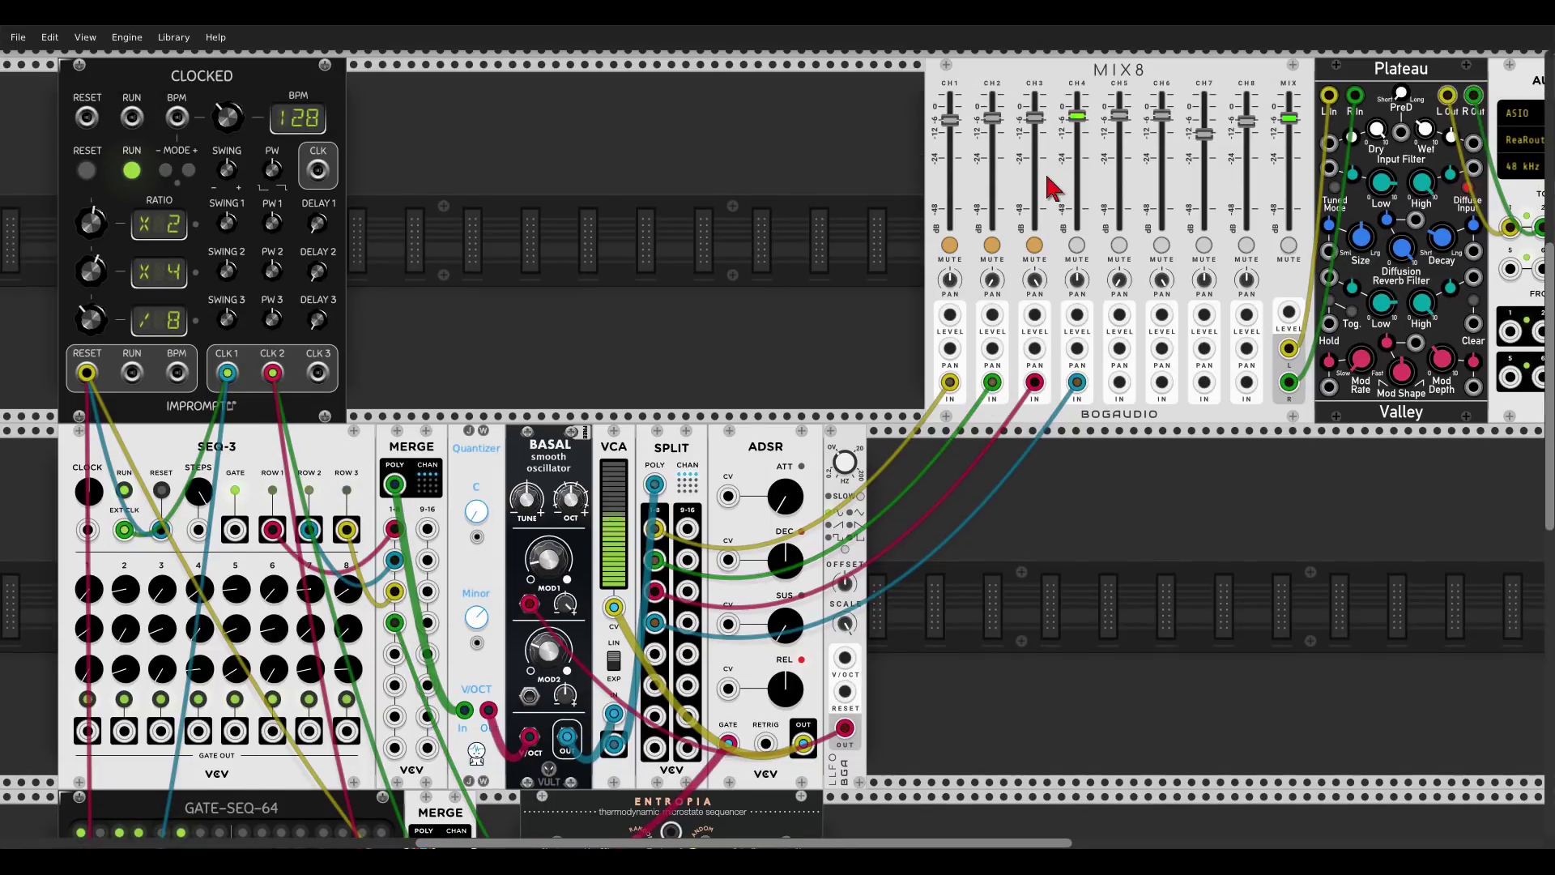
pyautogui.click(1035, 245)
pyautogui.click(993, 244)
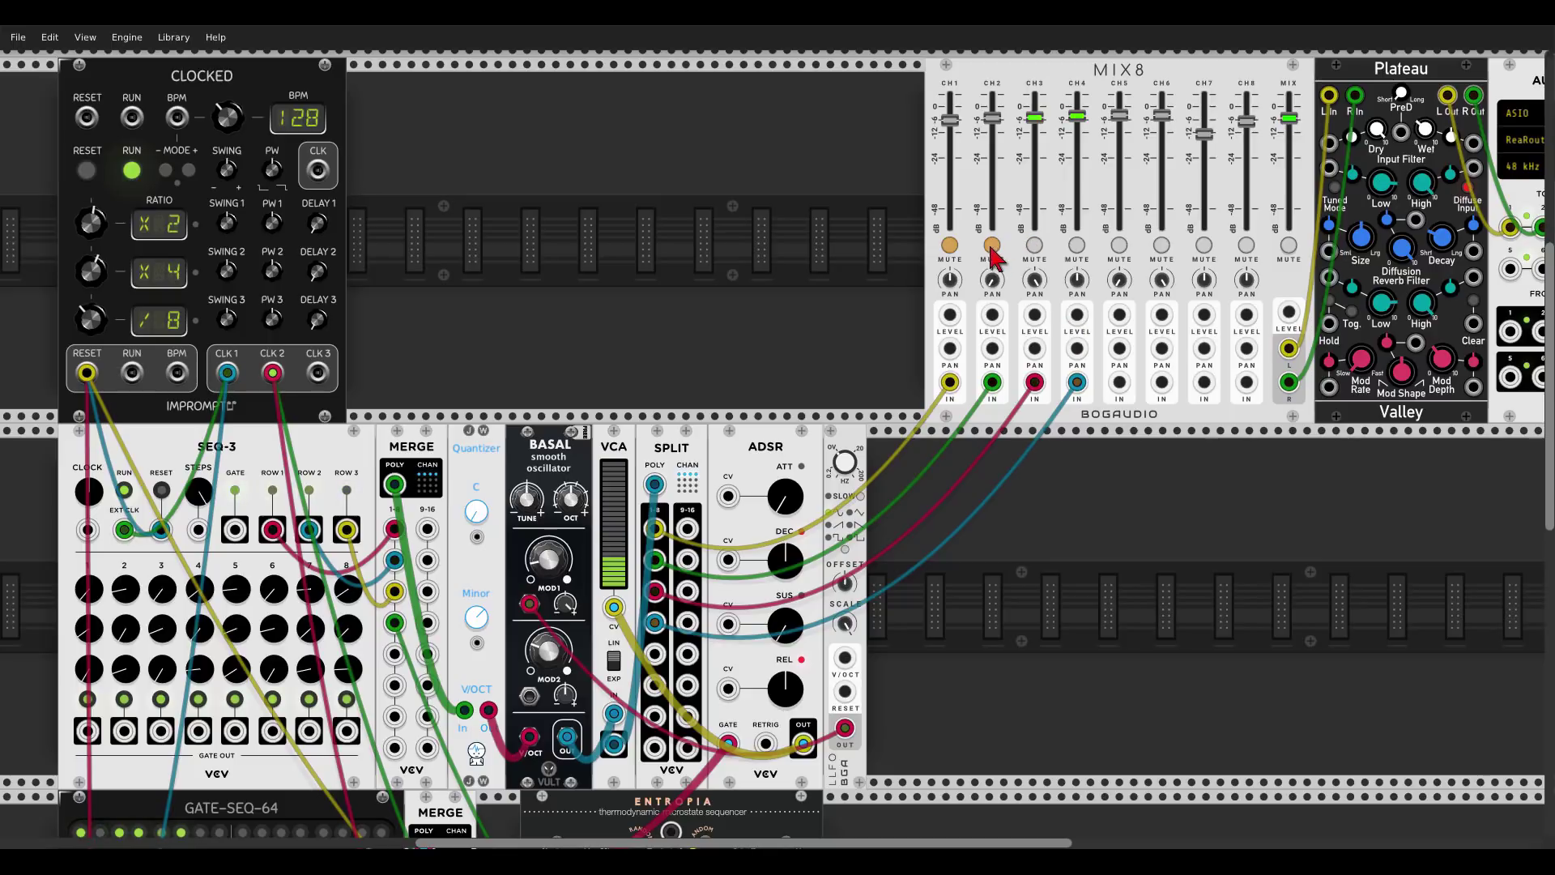
# Step: Disconnect the LLFO's cables and duplicate the LLFO directly to its right
pyautogui.scroll(-8, 902, 316)
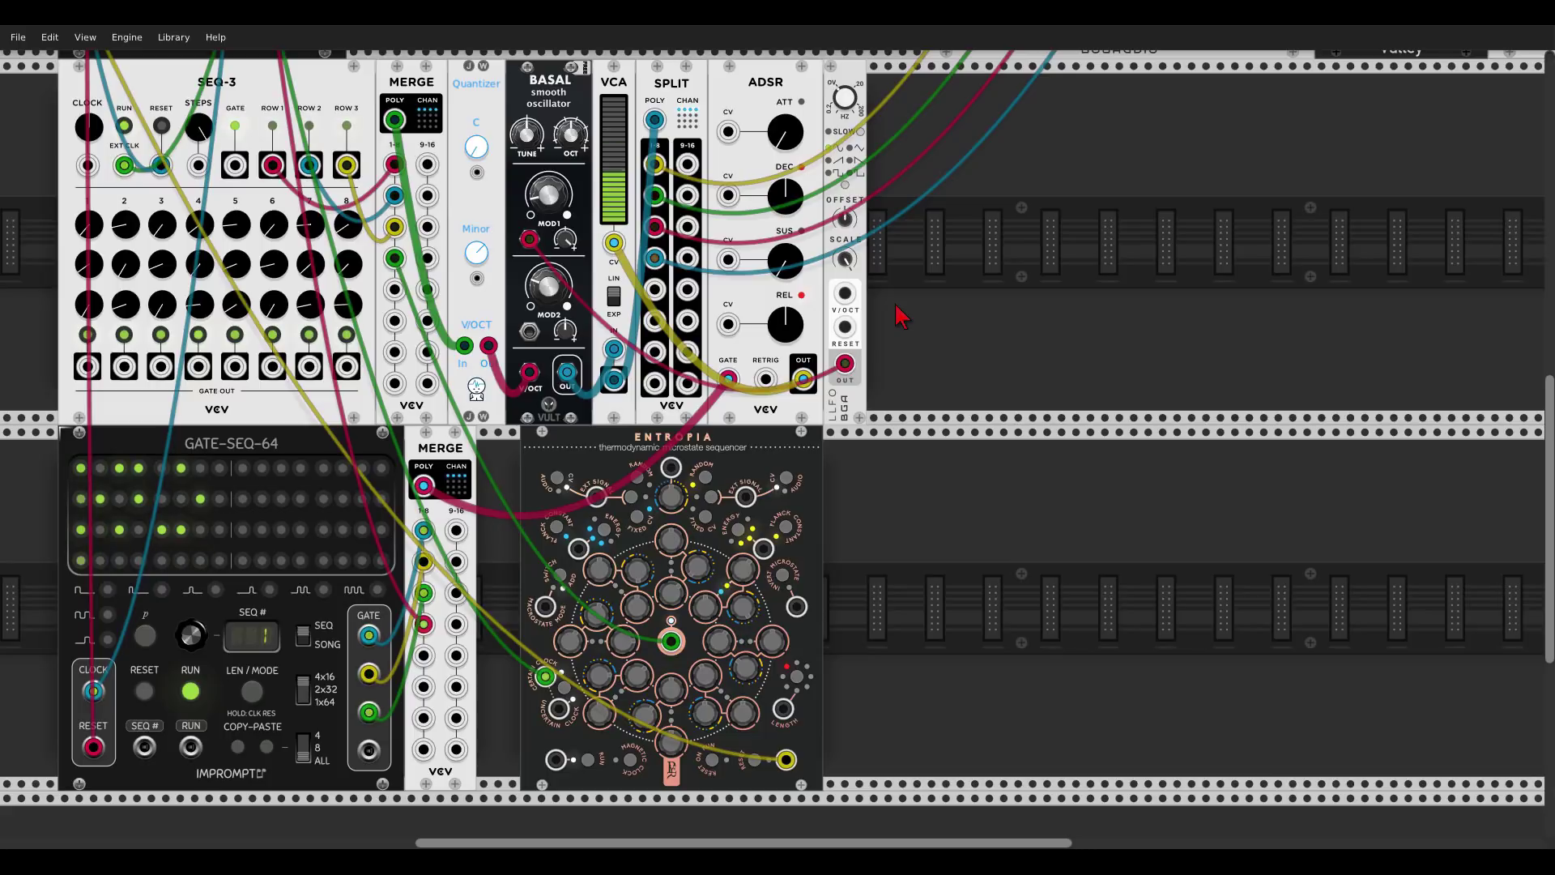
pyautogui.scroll(1, 900, 316)
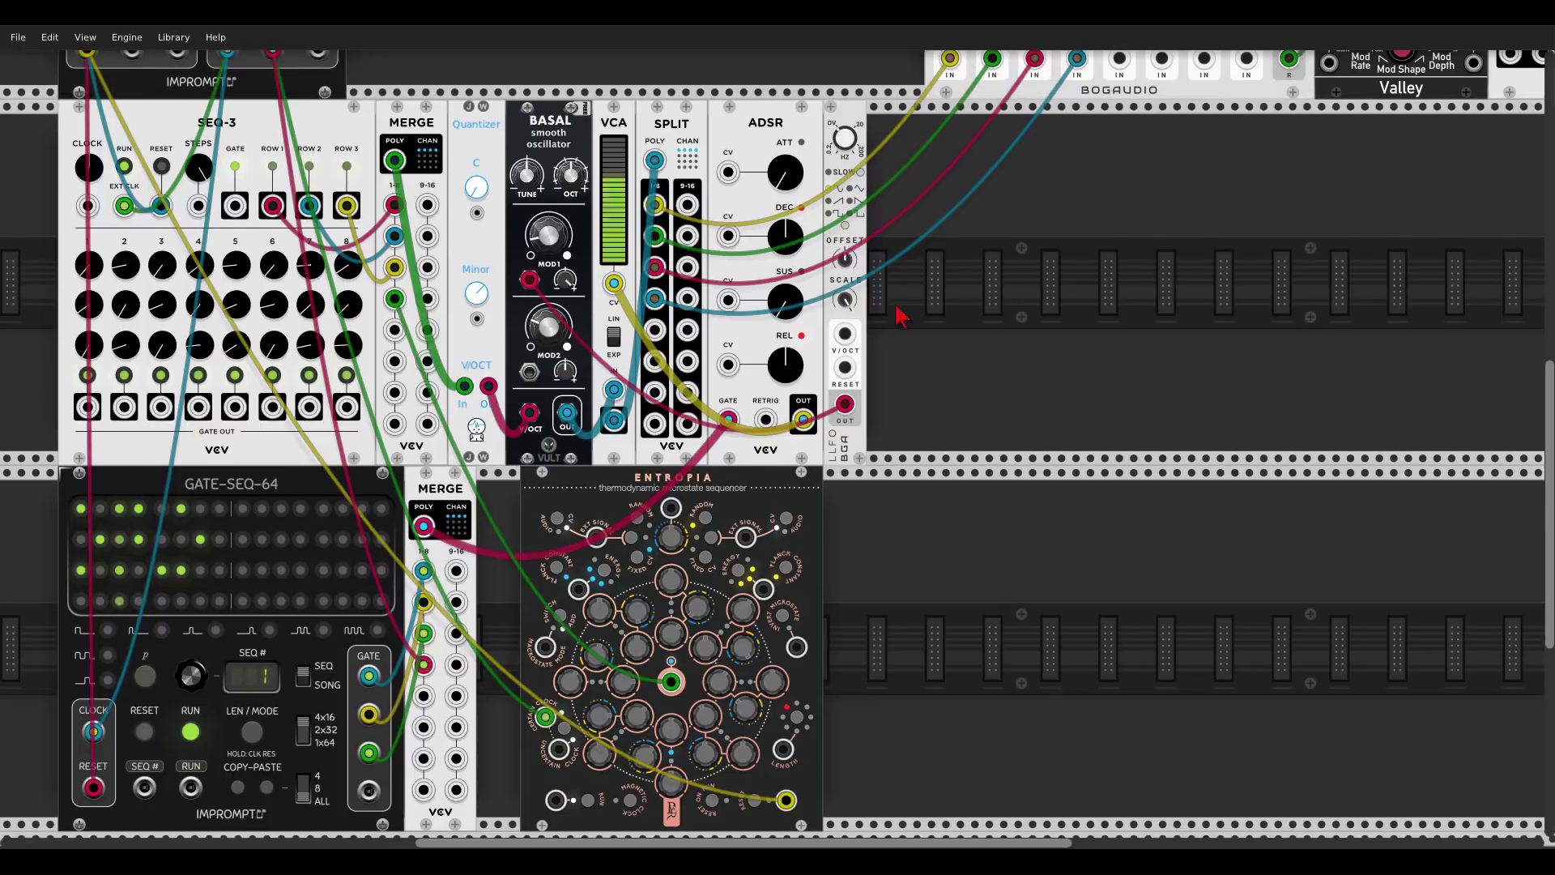
pyautogui.scroll(1, 901, 316)
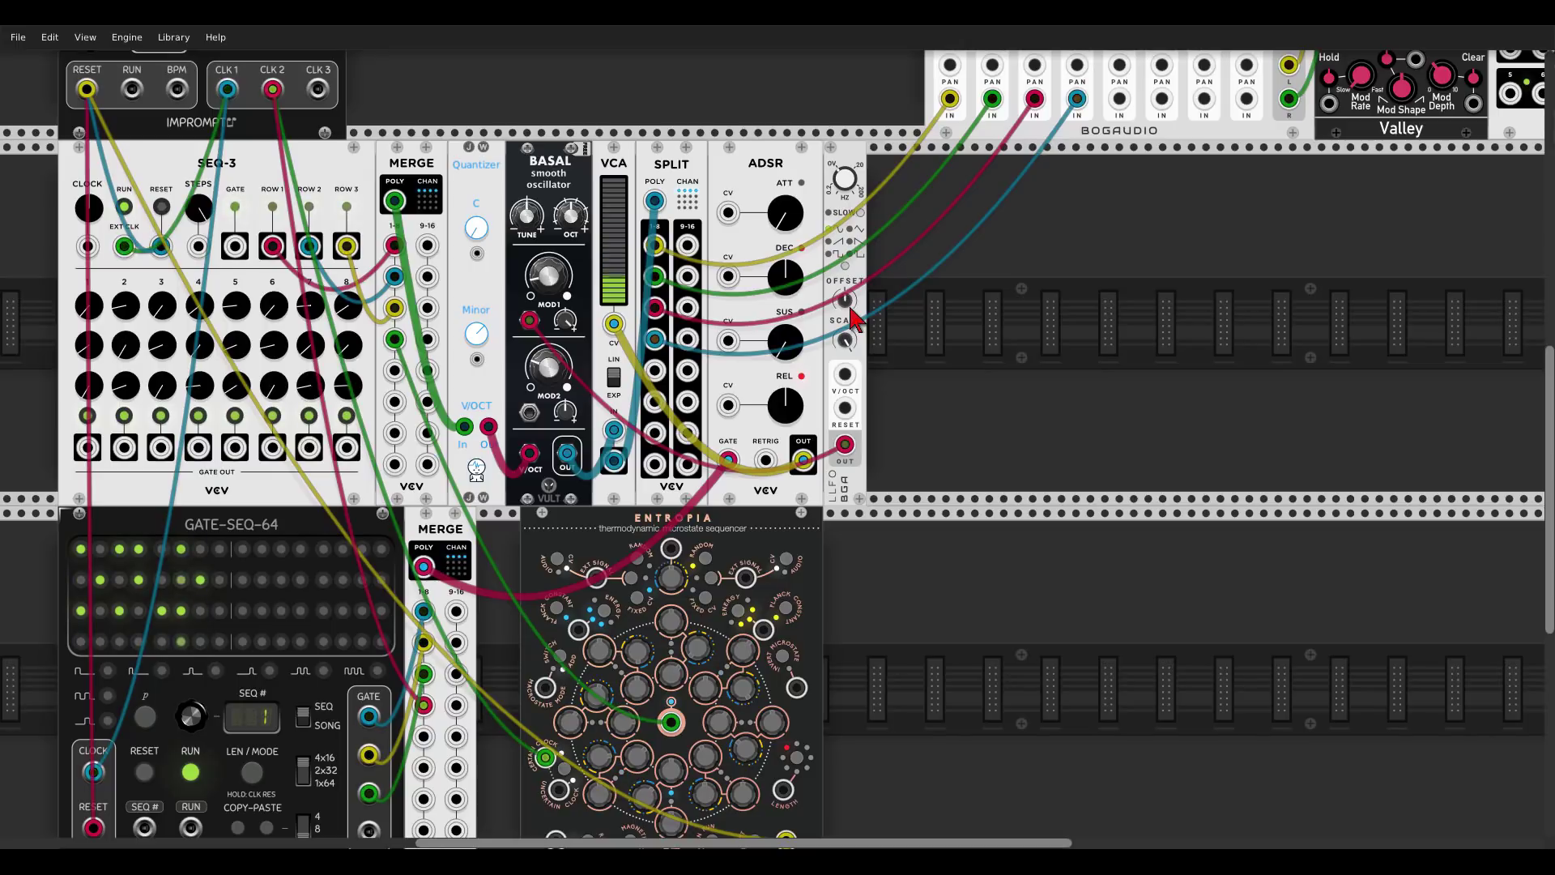
pyautogui.rightClick(856, 150)
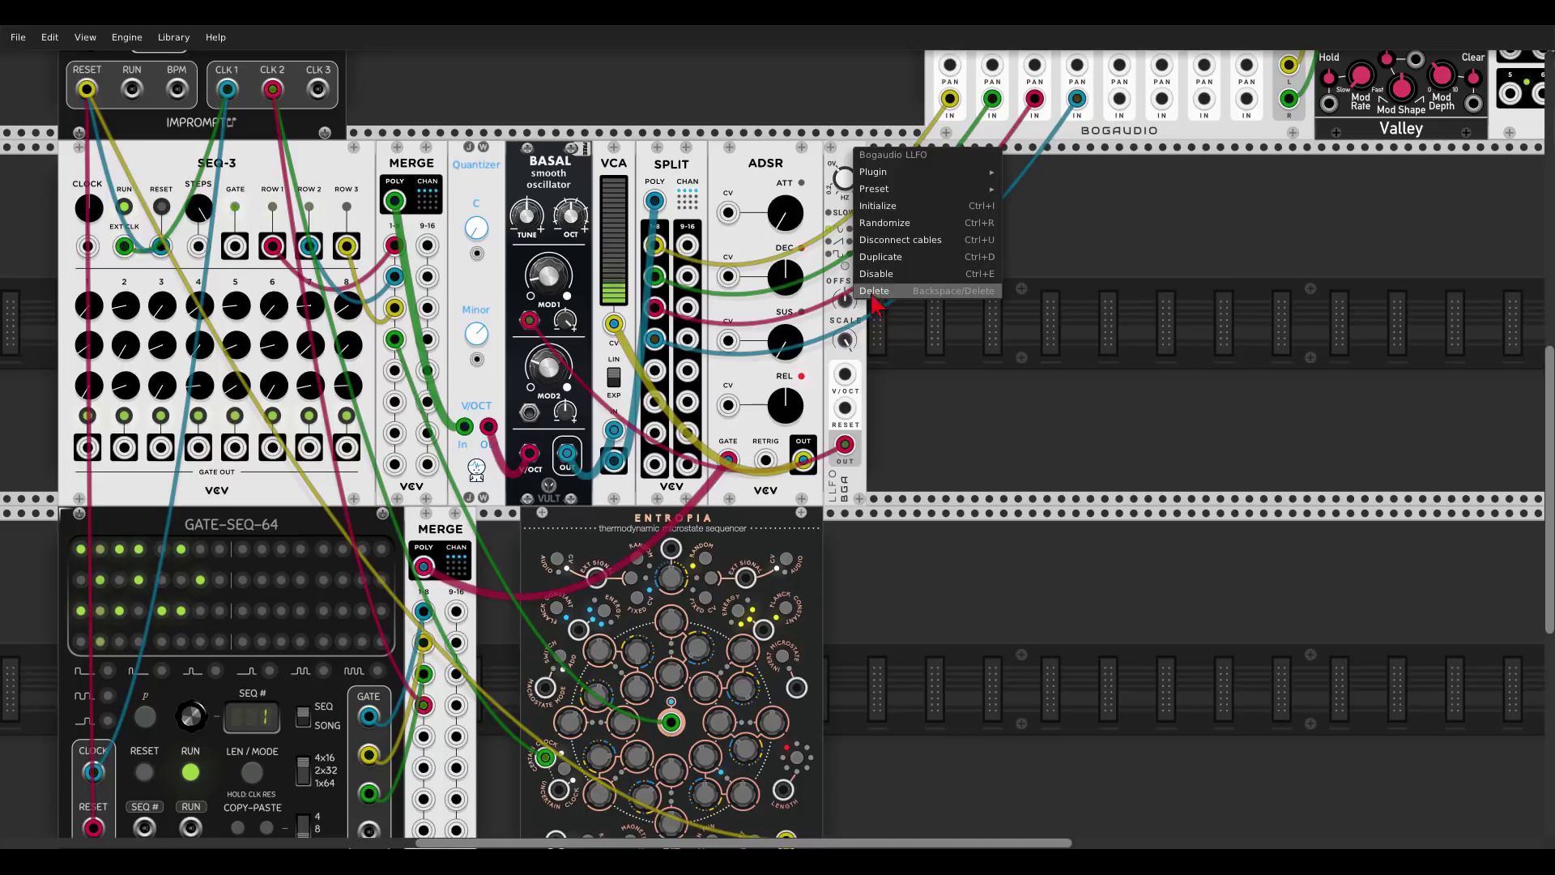
pyautogui.click(900, 240)
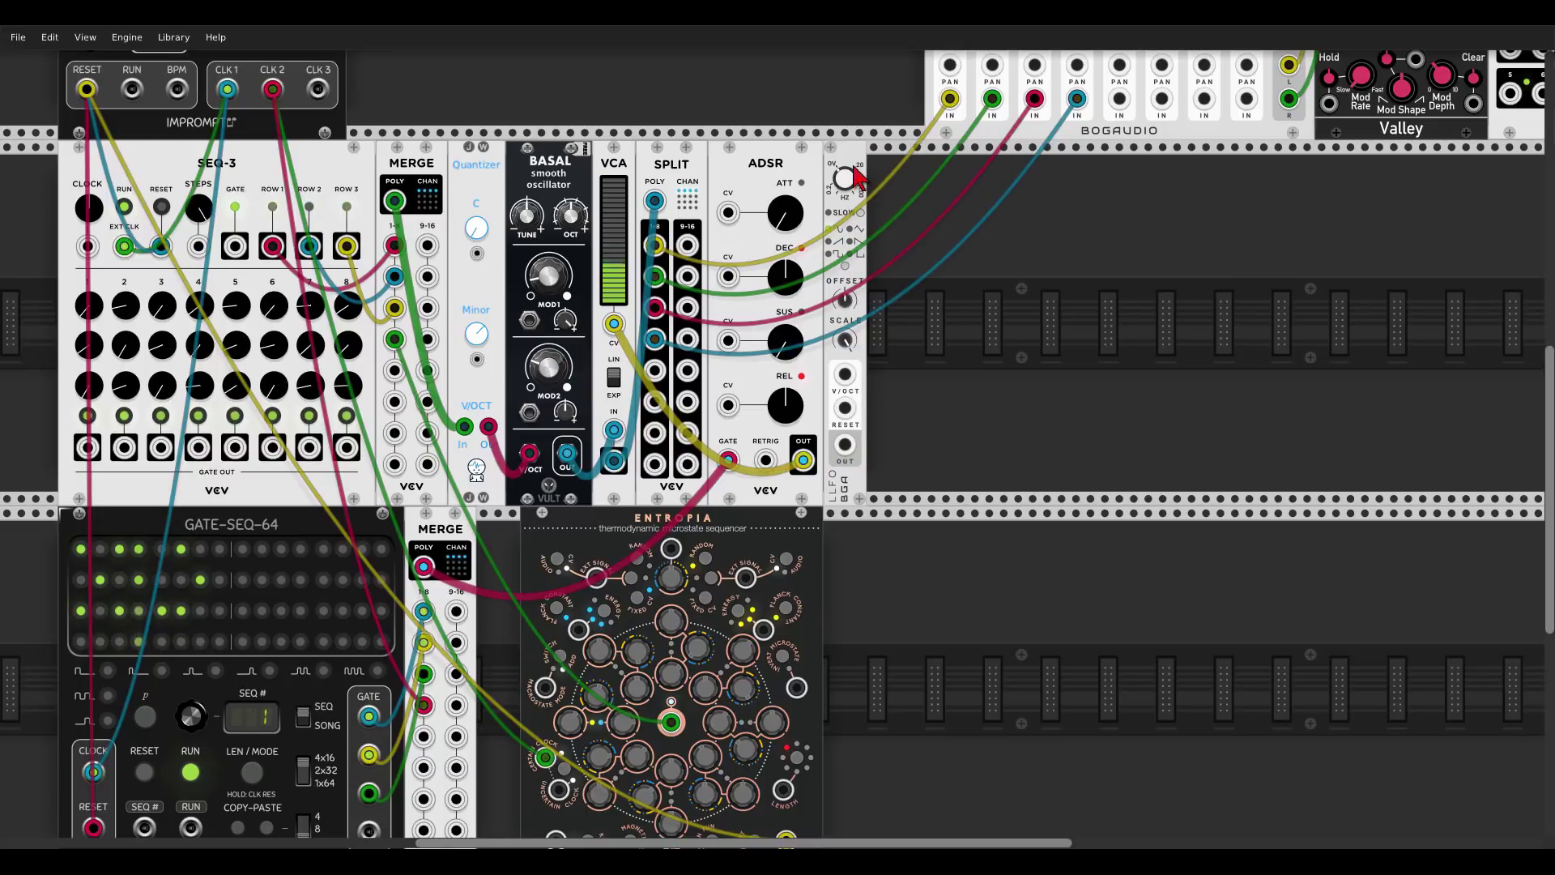
pyautogui.hotkey('ctrl', 'd')
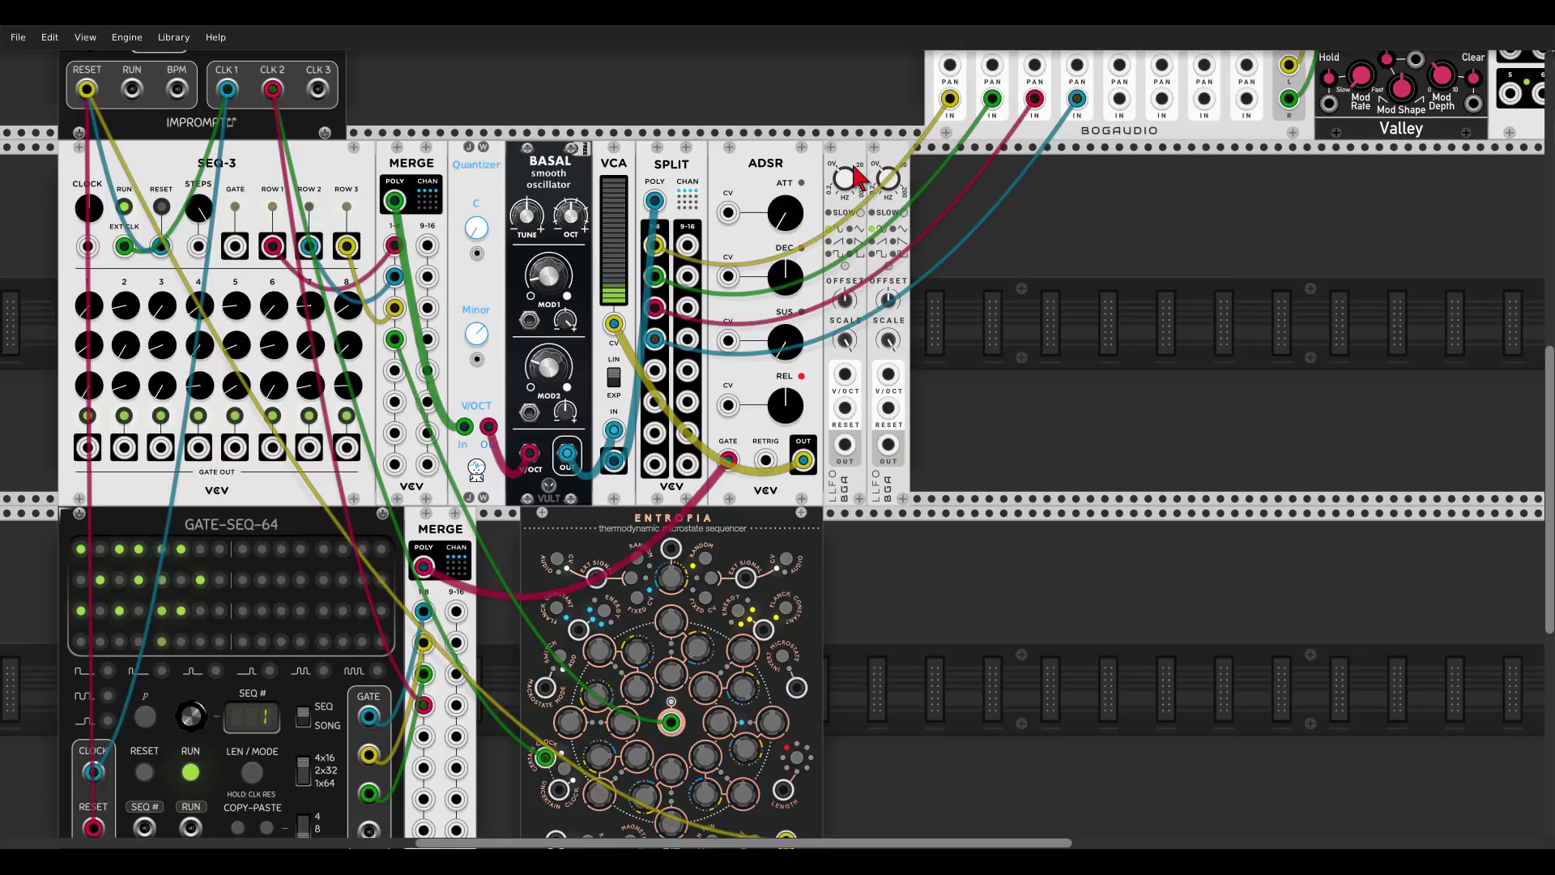
# Step: Search the module library for "kinks" and place the Kinks module directly right of the two LLFOs
pyautogui.rightClick(1005, 284)
pyautogui.write('kinks')
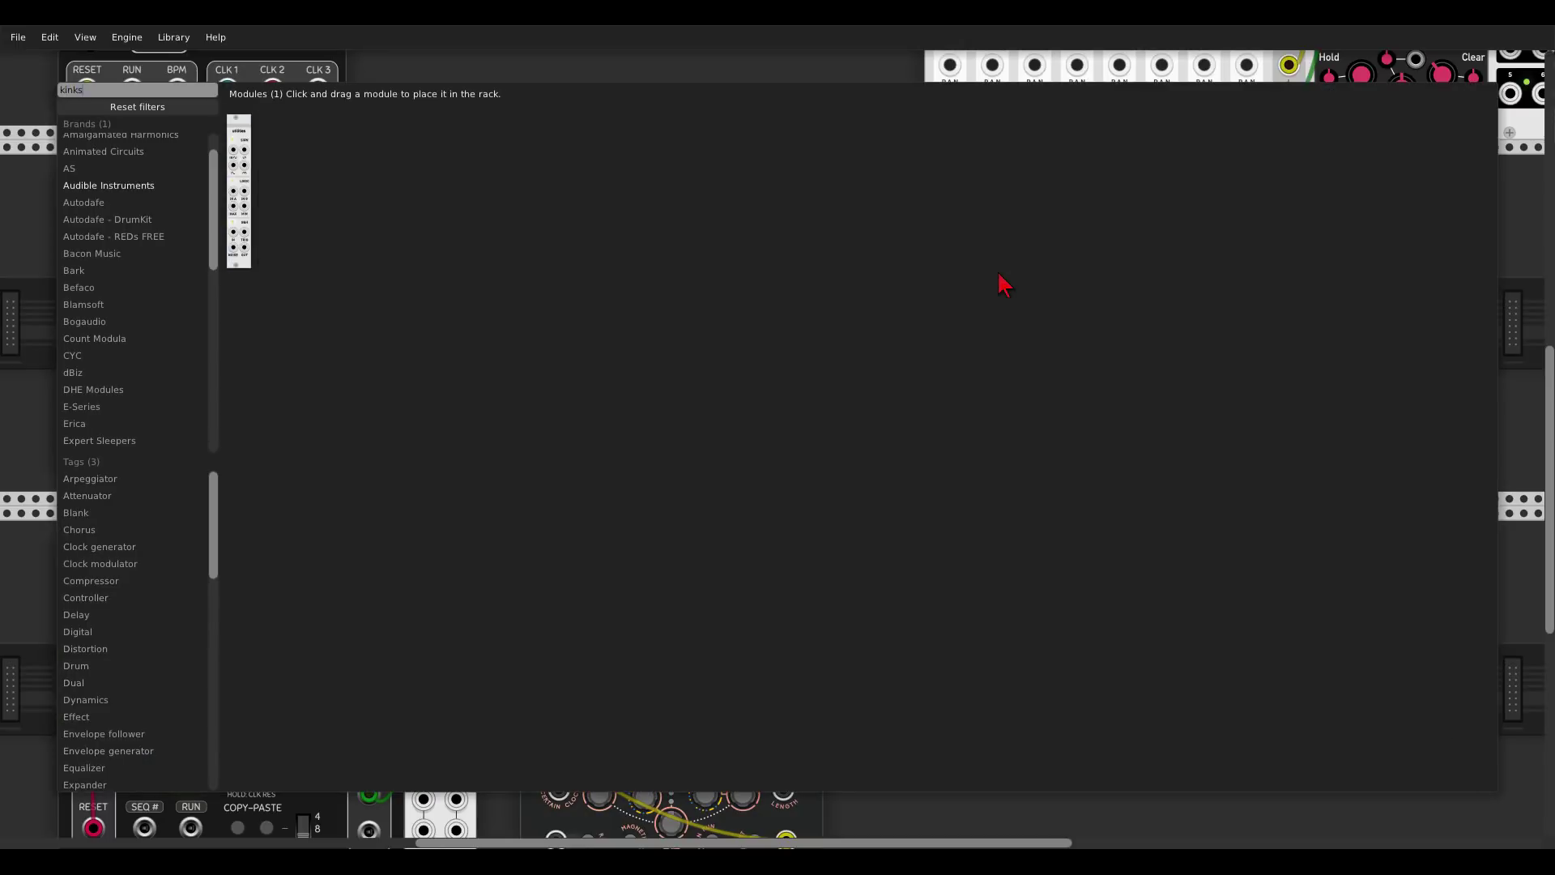
pyautogui.click(240, 162)
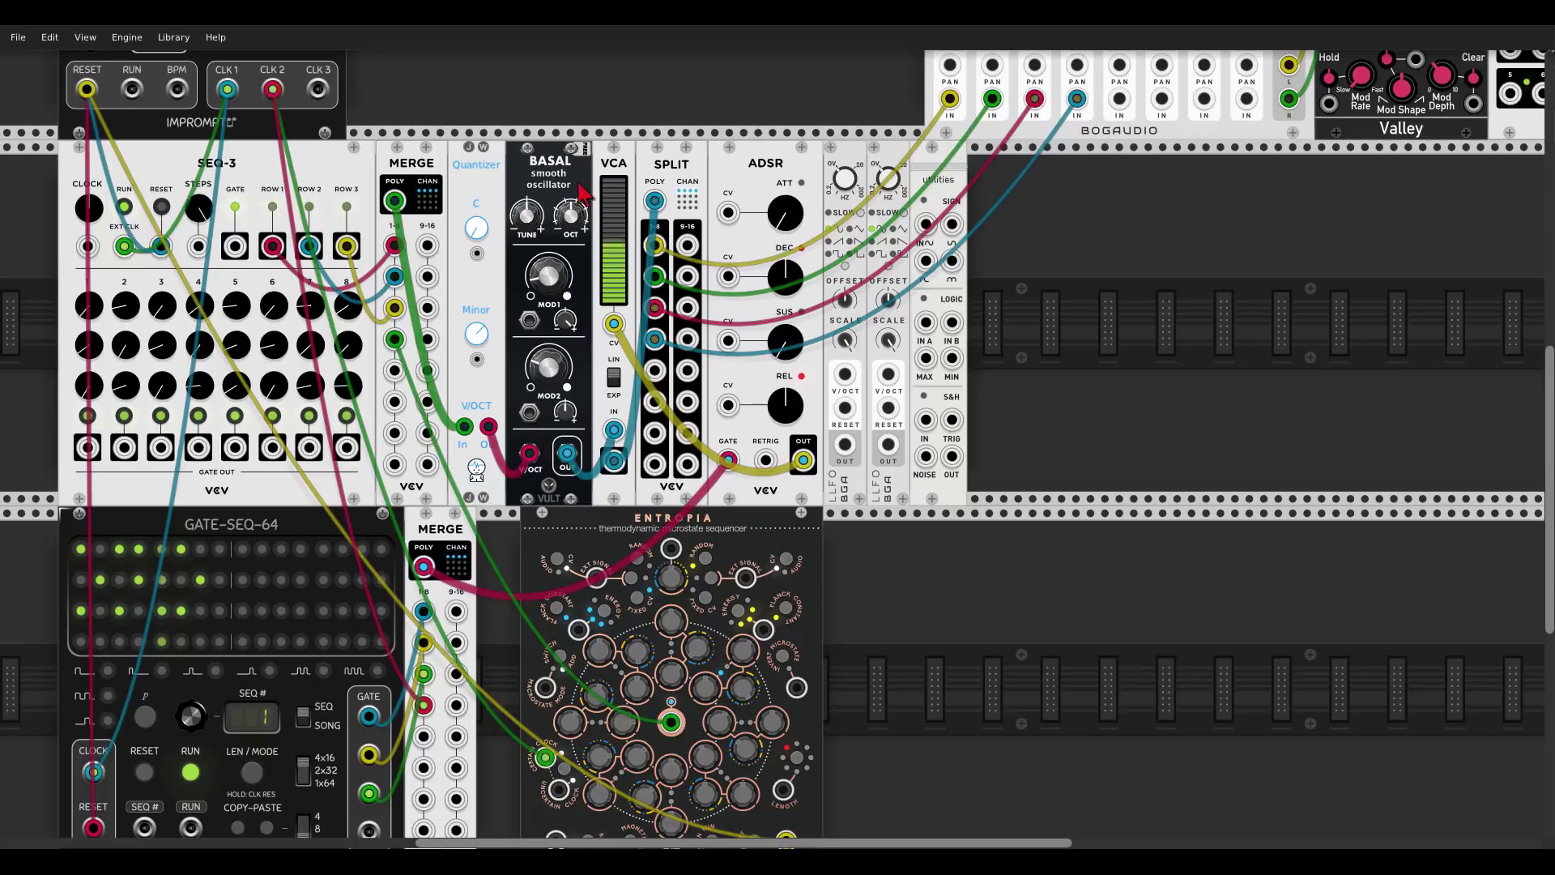
# Step: Duplicate the Merge module and place the copy directly right of Kinks
pyautogui.hotkey('ctrl', 'd')
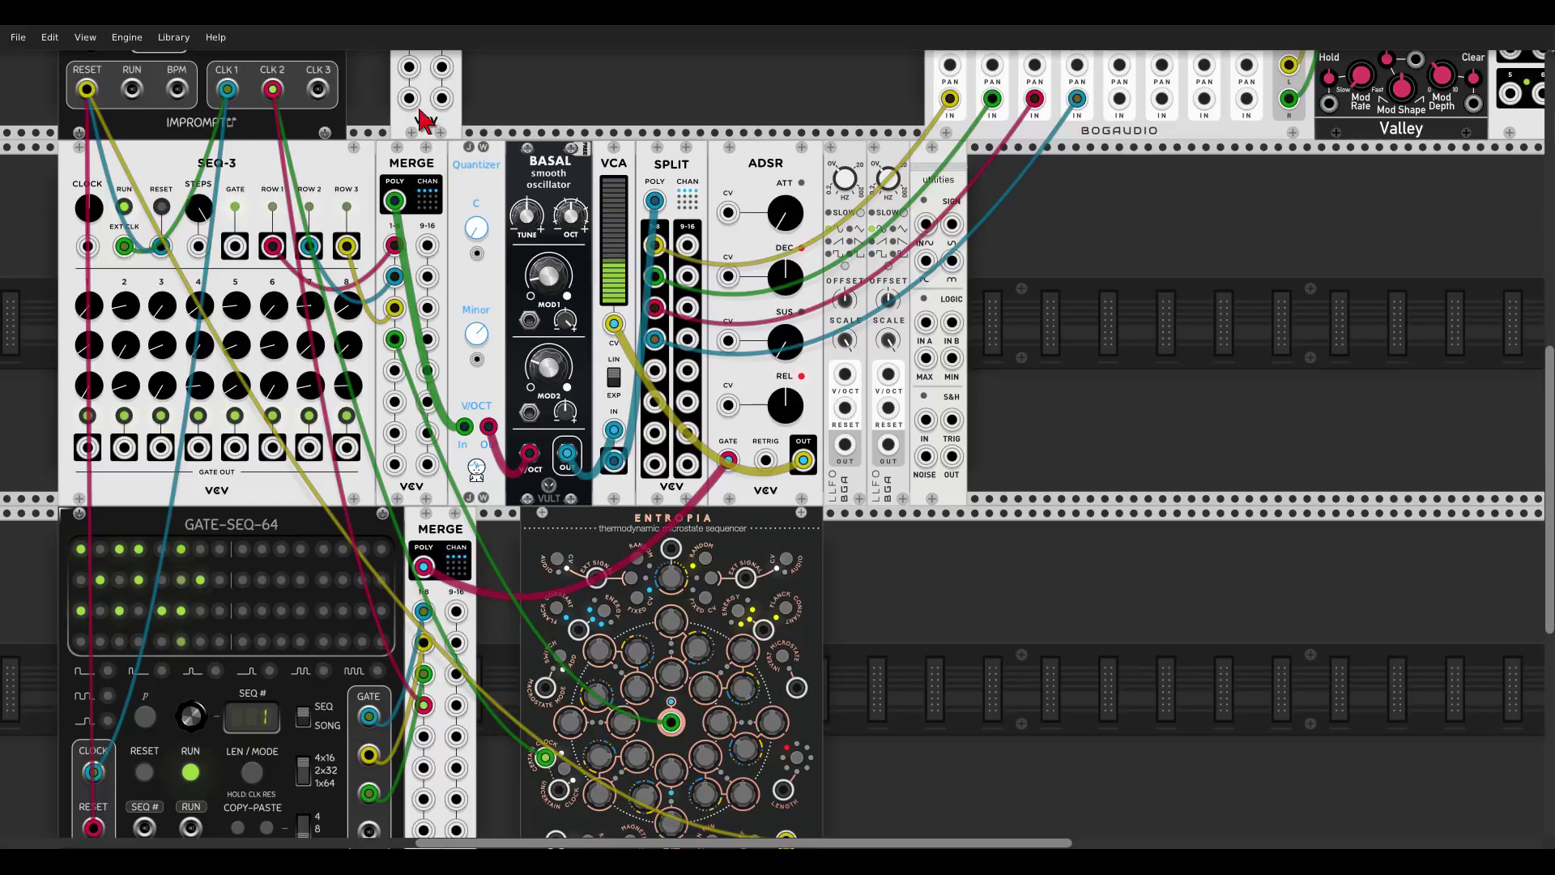
pyautogui.moveTo(428, 120); pyautogui.dragTo(1022, 454)
pyautogui.moveTo(1003, 370); pyautogui.dragTo(1005, 306)
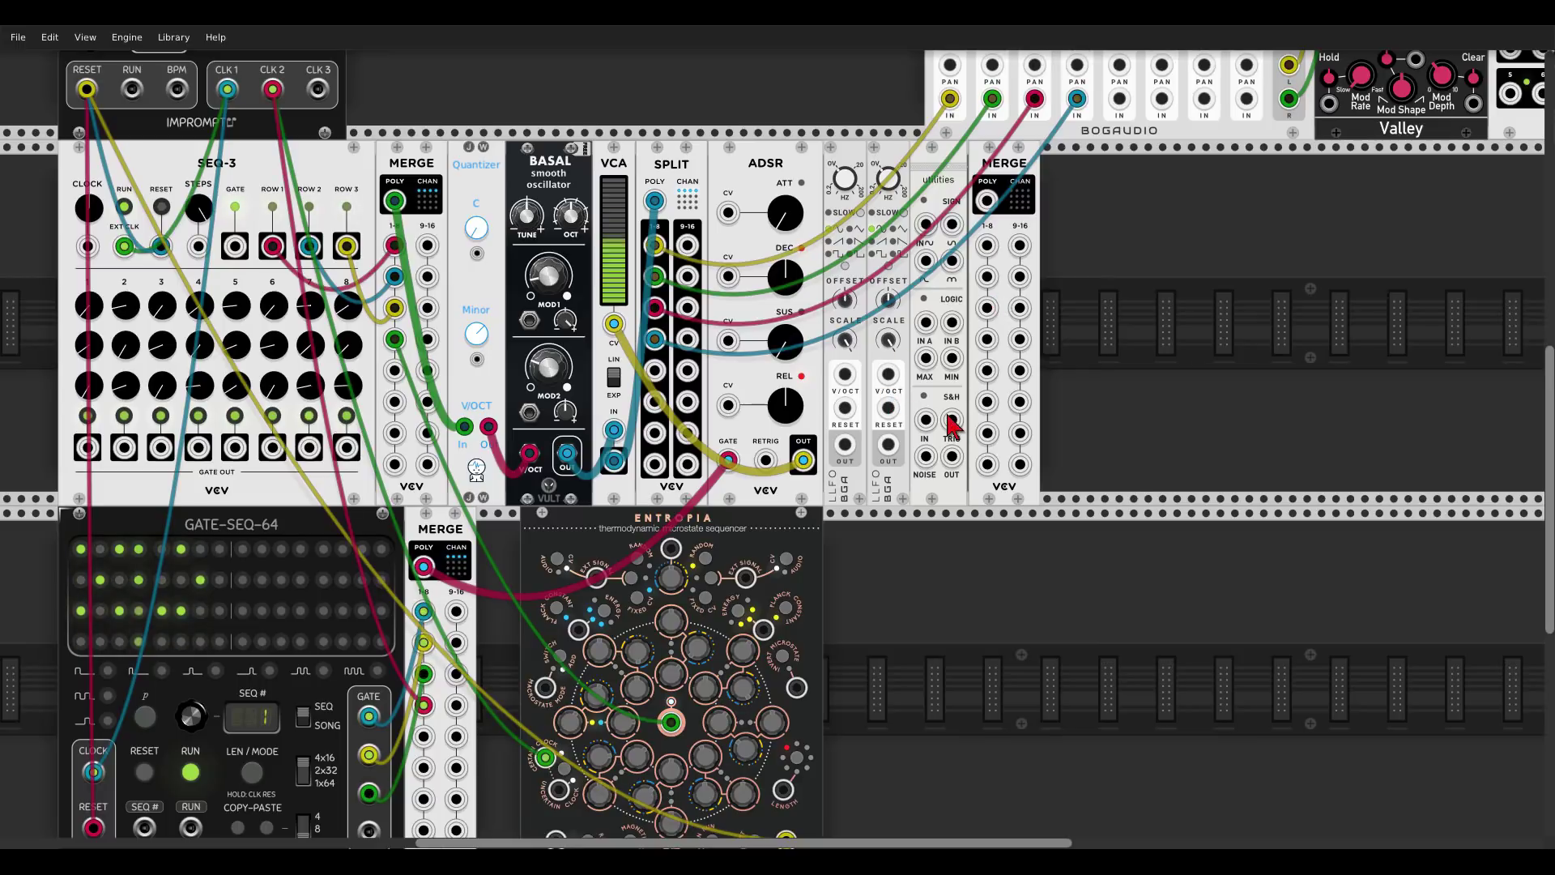
# Step: Patch GATE-SEQ-64's first gate output into Kinks' S&H trigger and the S&H output into the new Merge's first input
pyautogui.moveTo(952, 423); pyautogui.dragTo(370, 715)
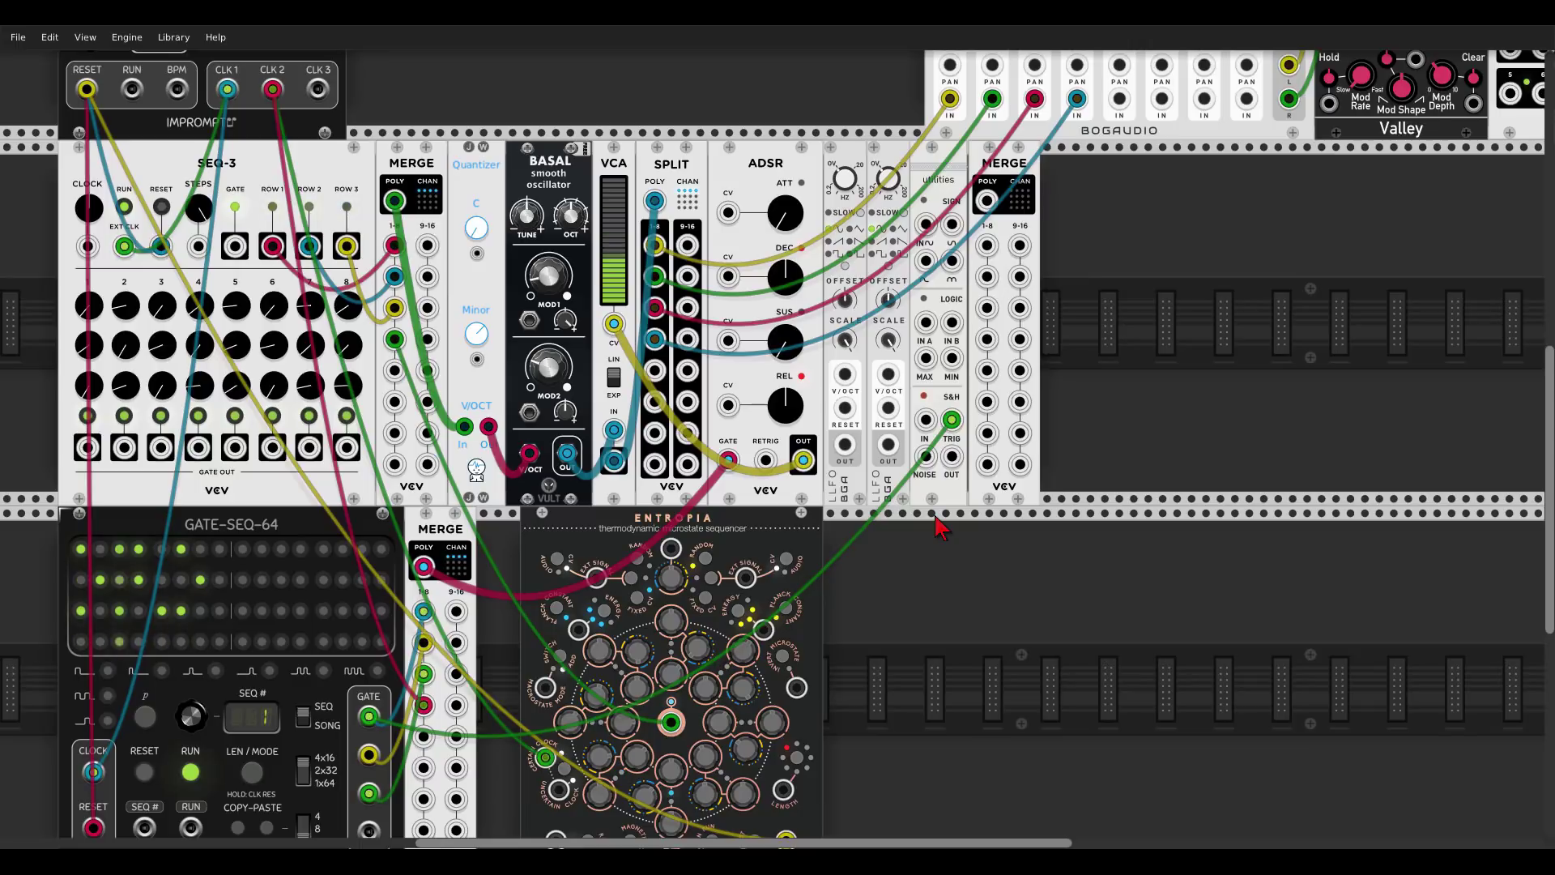
pyautogui.moveTo(952, 457); pyautogui.dragTo(987, 244)
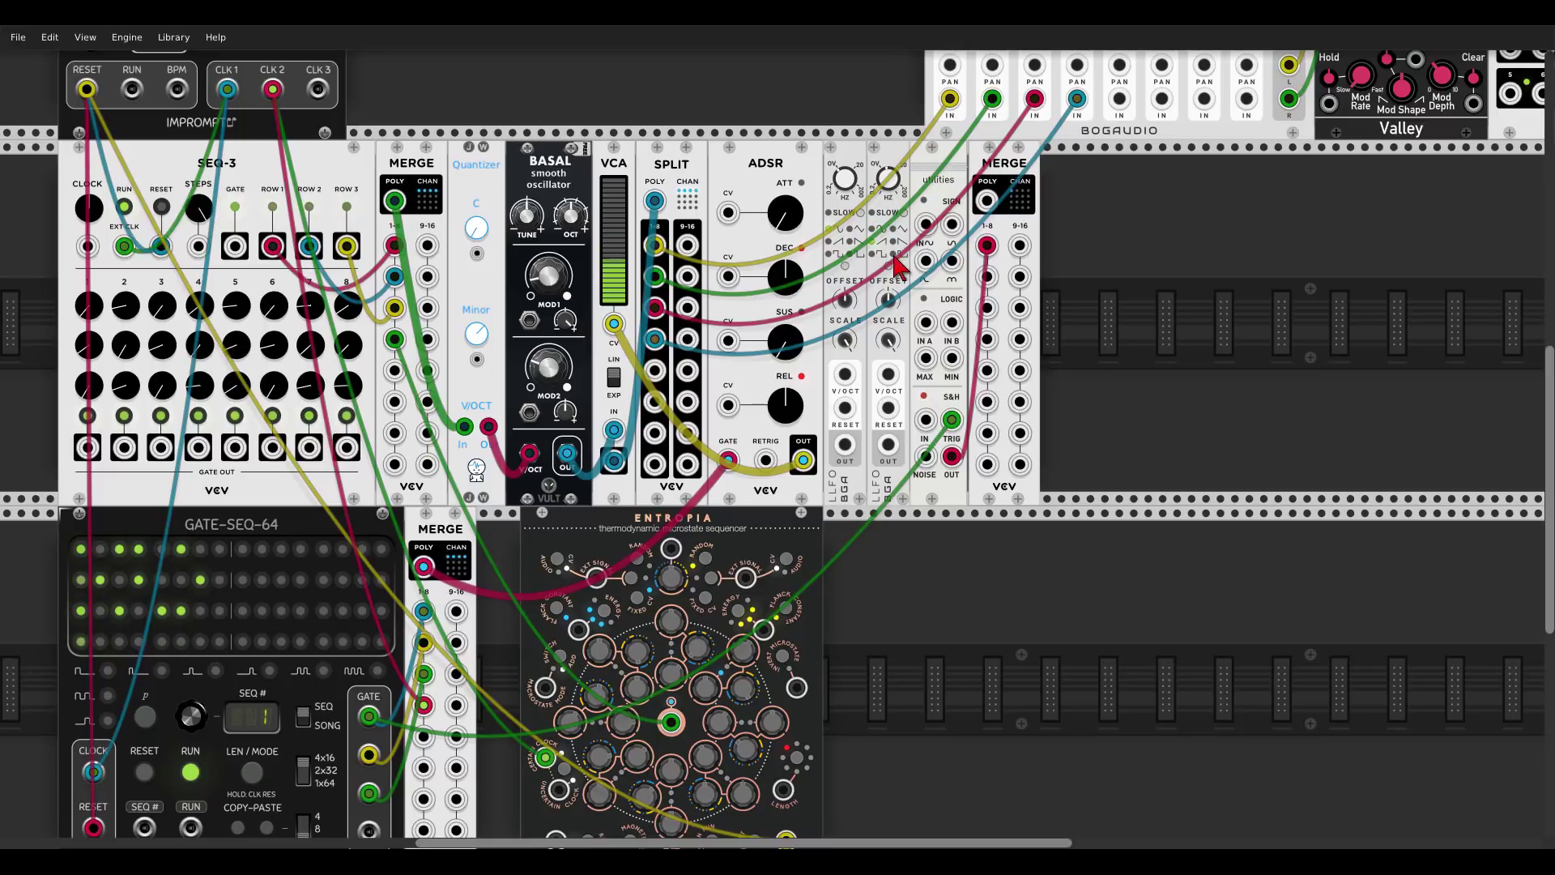
# Step: Patch the two LLFO outputs into the new Merge's inputs 2 and 3, and its poly output into Basal's MOD1 input
pyautogui.moveTo(845, 445); pyautogui.dragTo(986, 276)
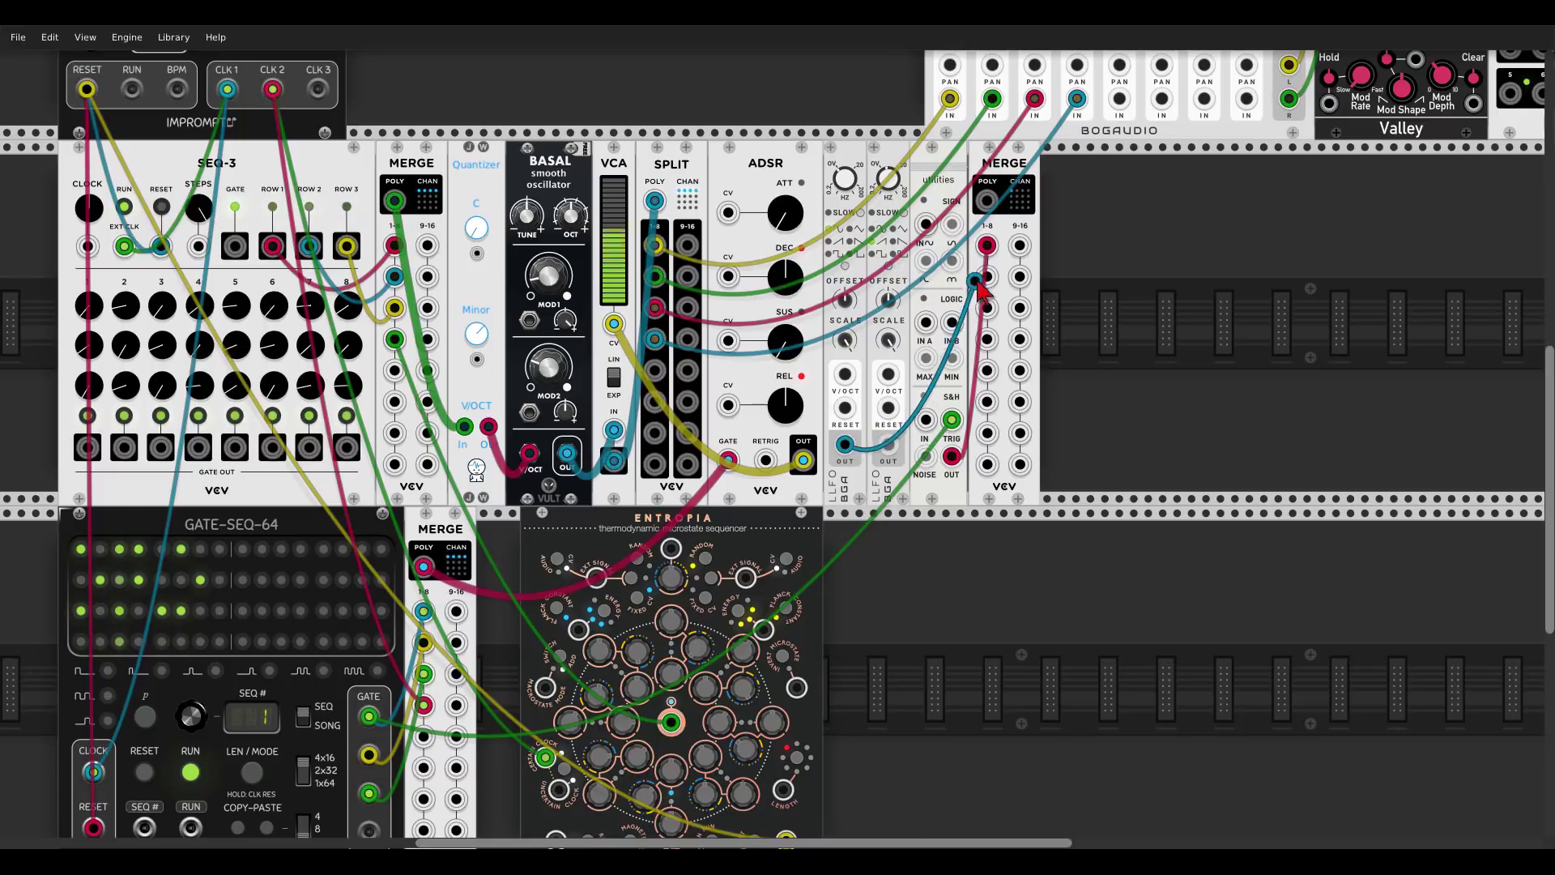
pyautogui.moveTo(888, 444); pyautogui.dragTo(987, 308)
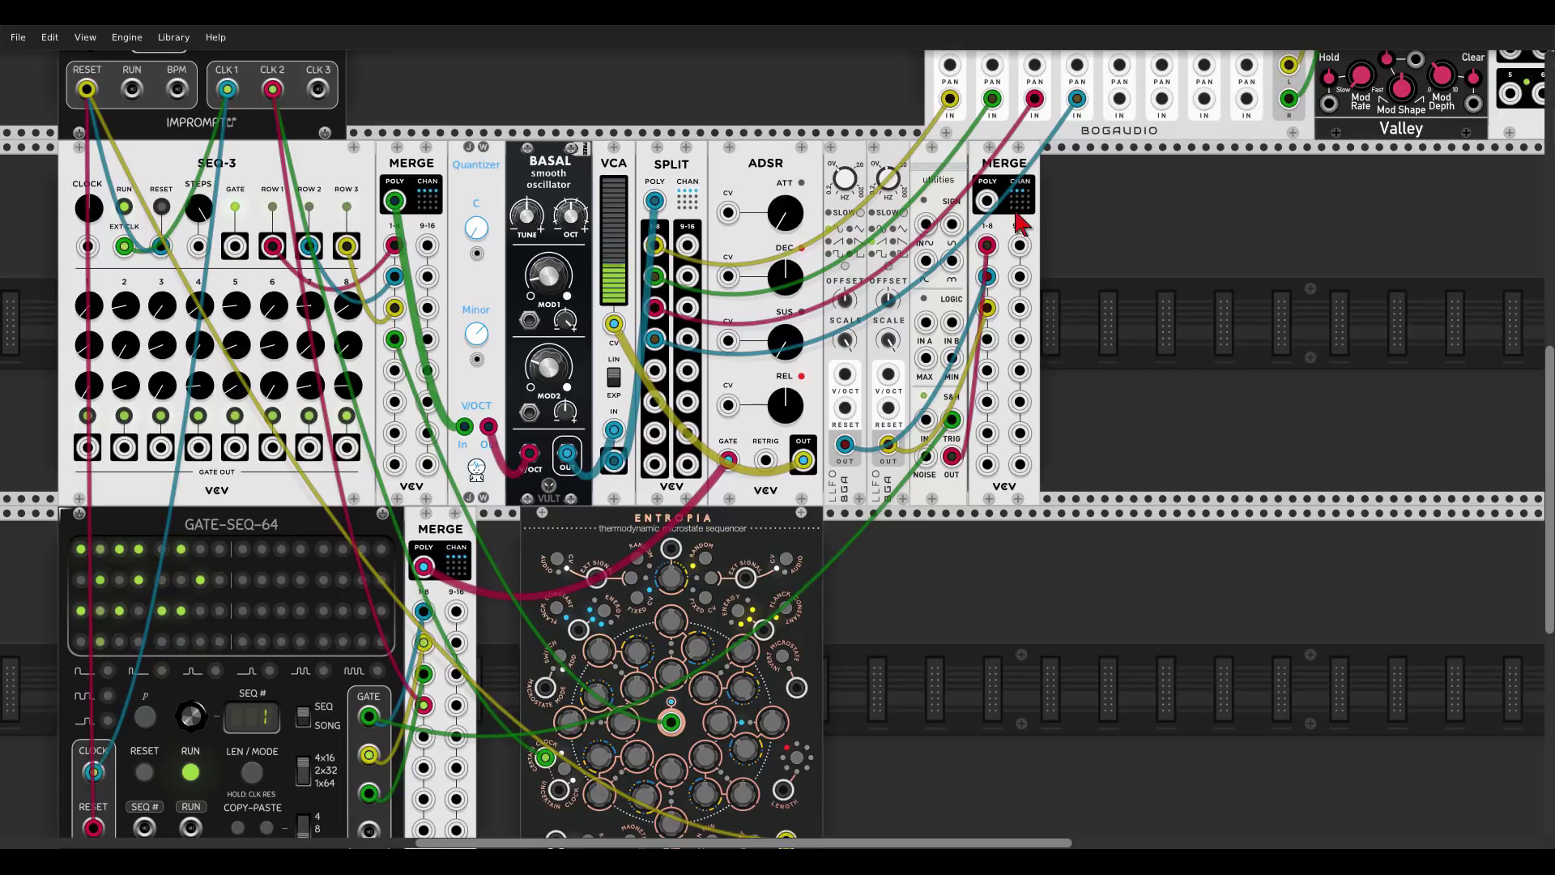
pyautogui.moveTo(987, 200); pyautogui.dragTo(531, 322)
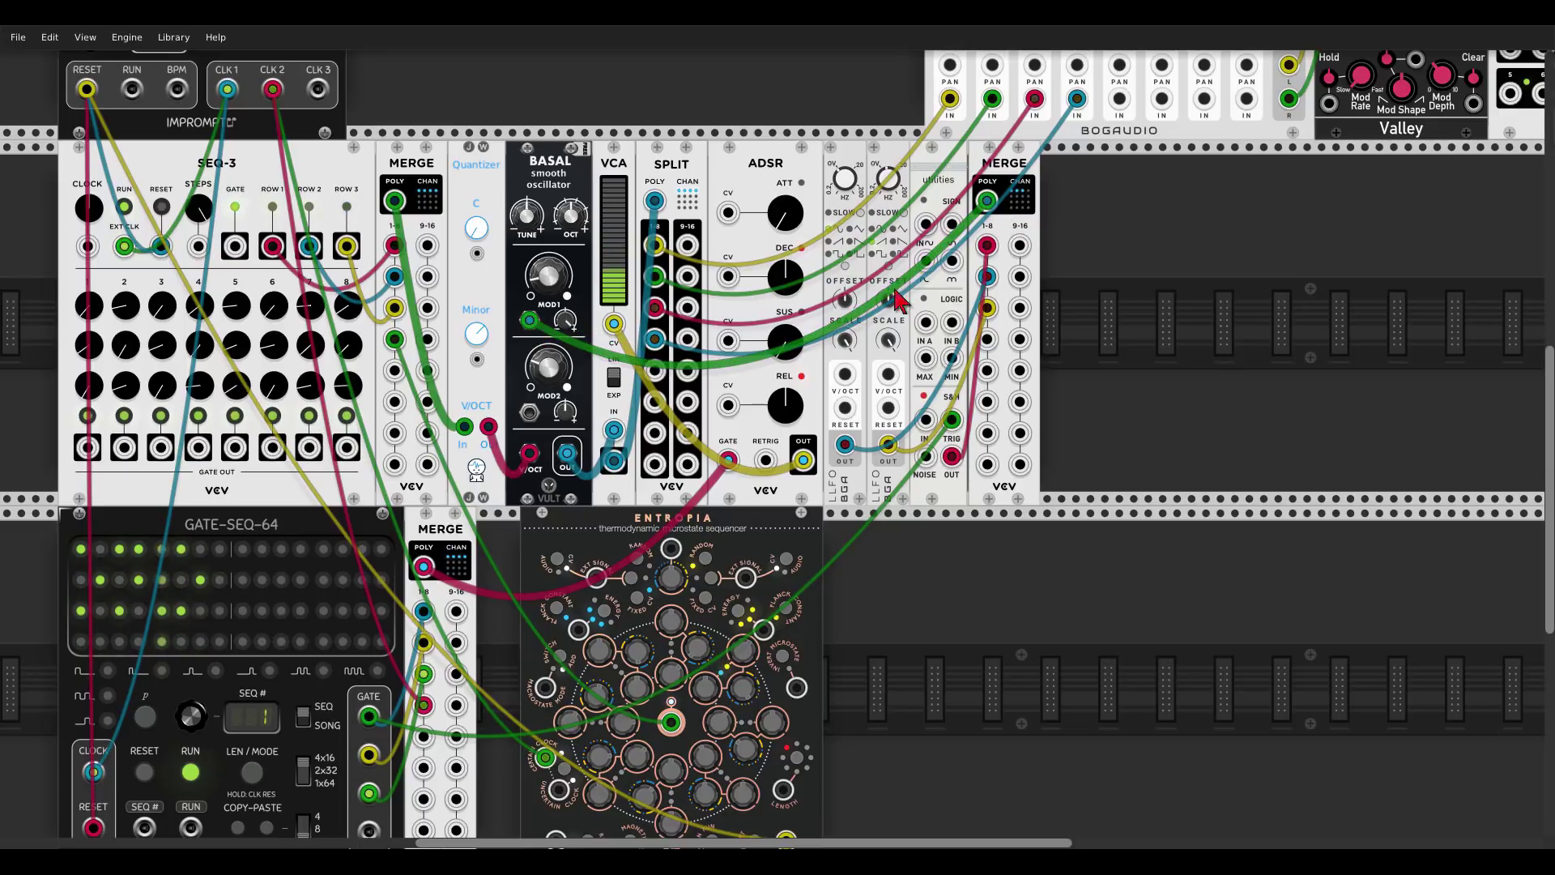
# Step: Mute MIX8's channels 4, 3 and 2 to hear only channel 1
pyautogui.scroll(7, 1080, 288)
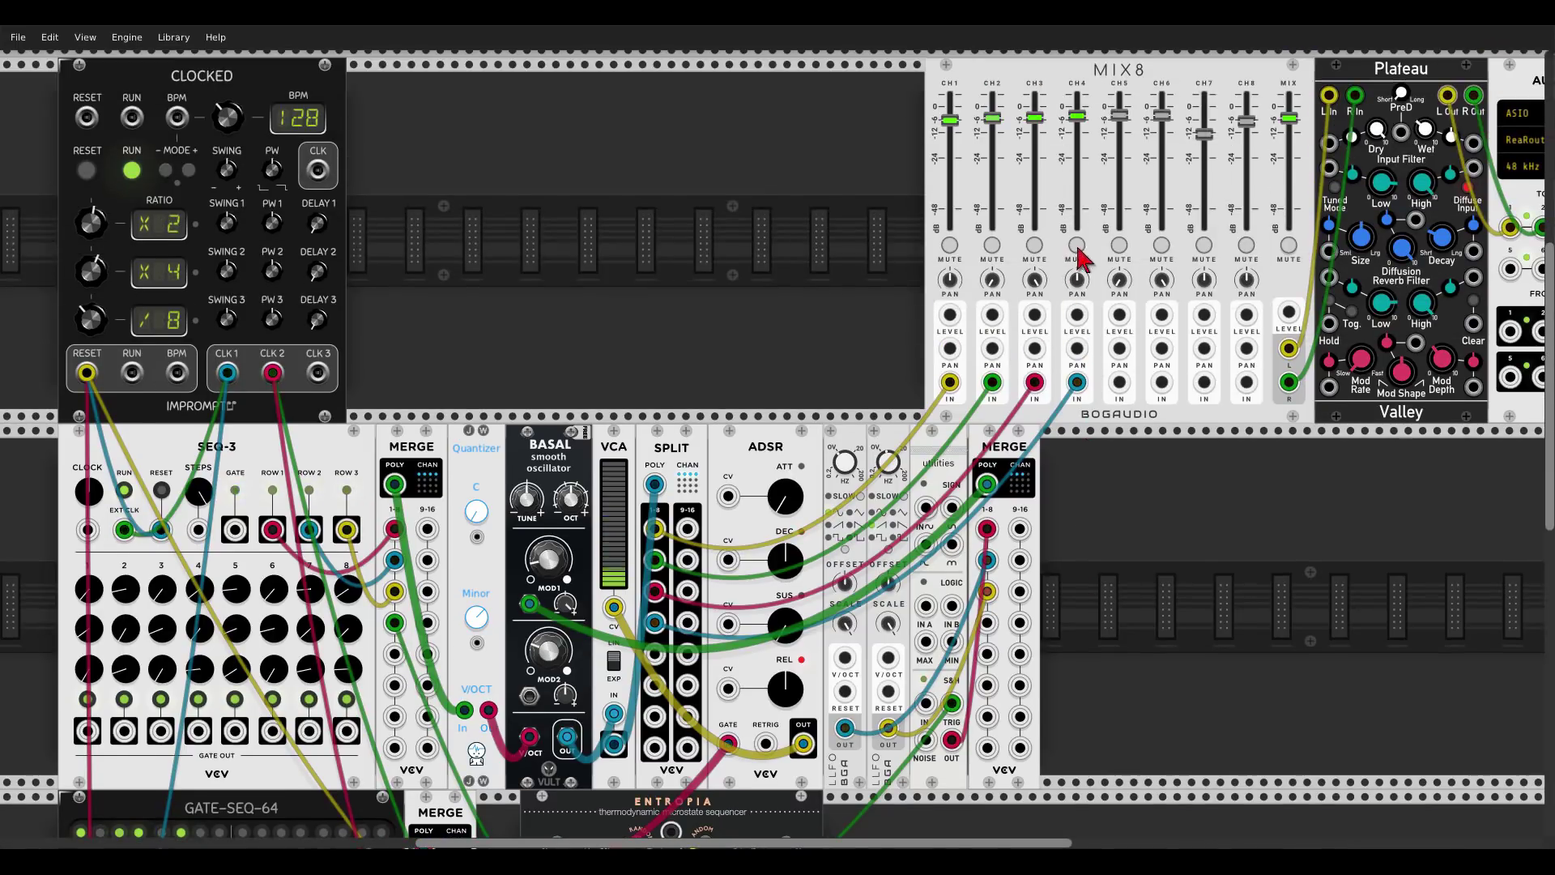
pyautogui.click(1077, 247)
pyautogui.click(1035, 246)
pyautogui.click(993, 246)
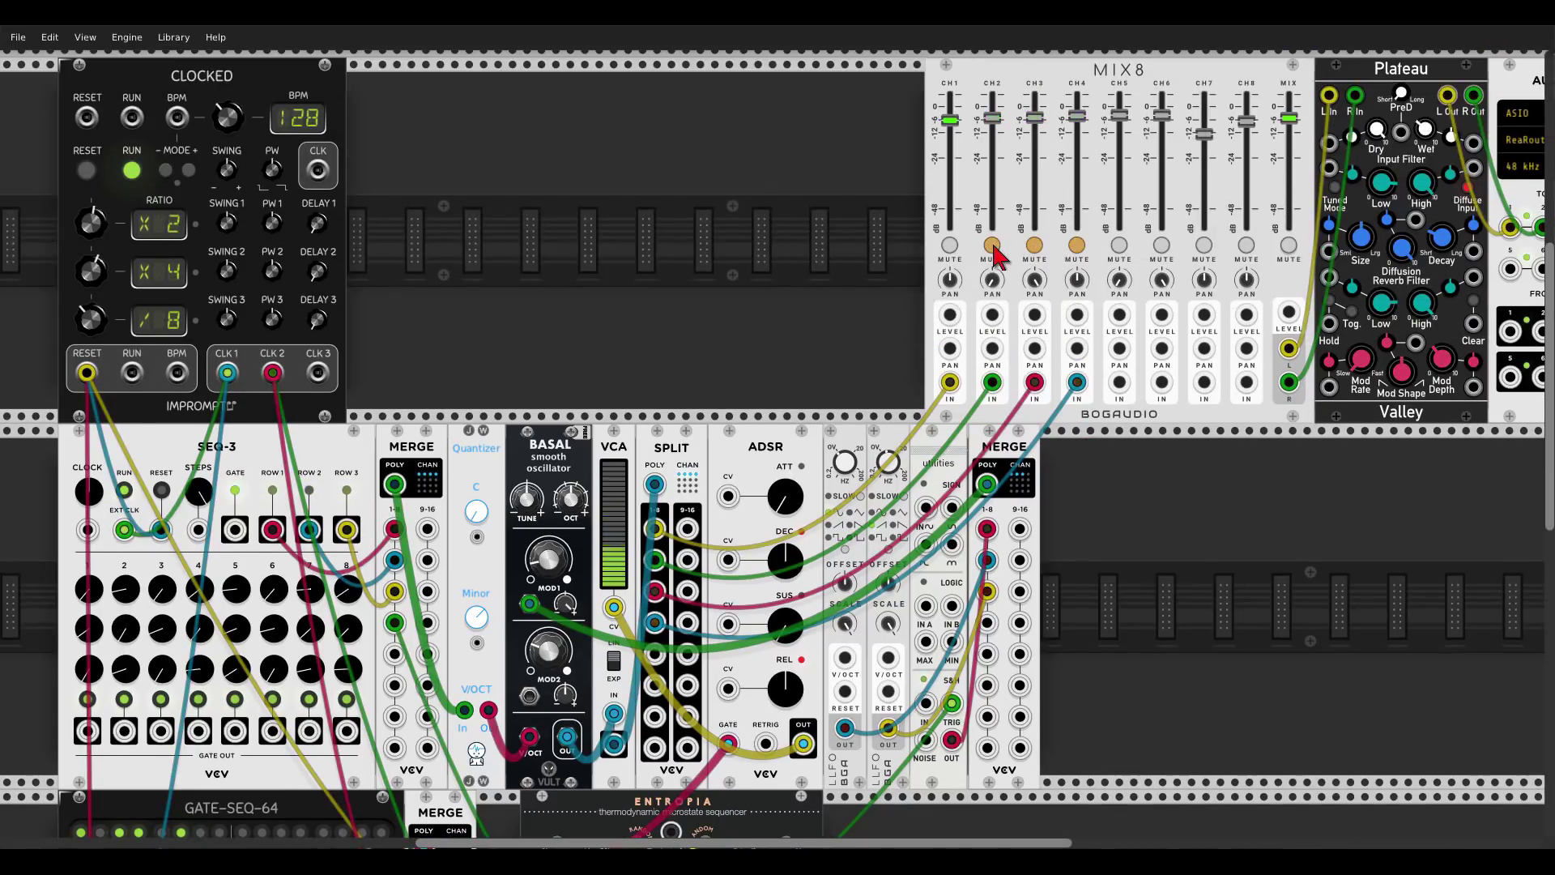
# Step: Audition MIX8's channels 2, 3 and 4 one at a time by switching the mutes, ending with only channel 4 unmuted
pyautogui.scroll(-3, 1047, 474)
pyautogui.scroll(1, 1051, 474)
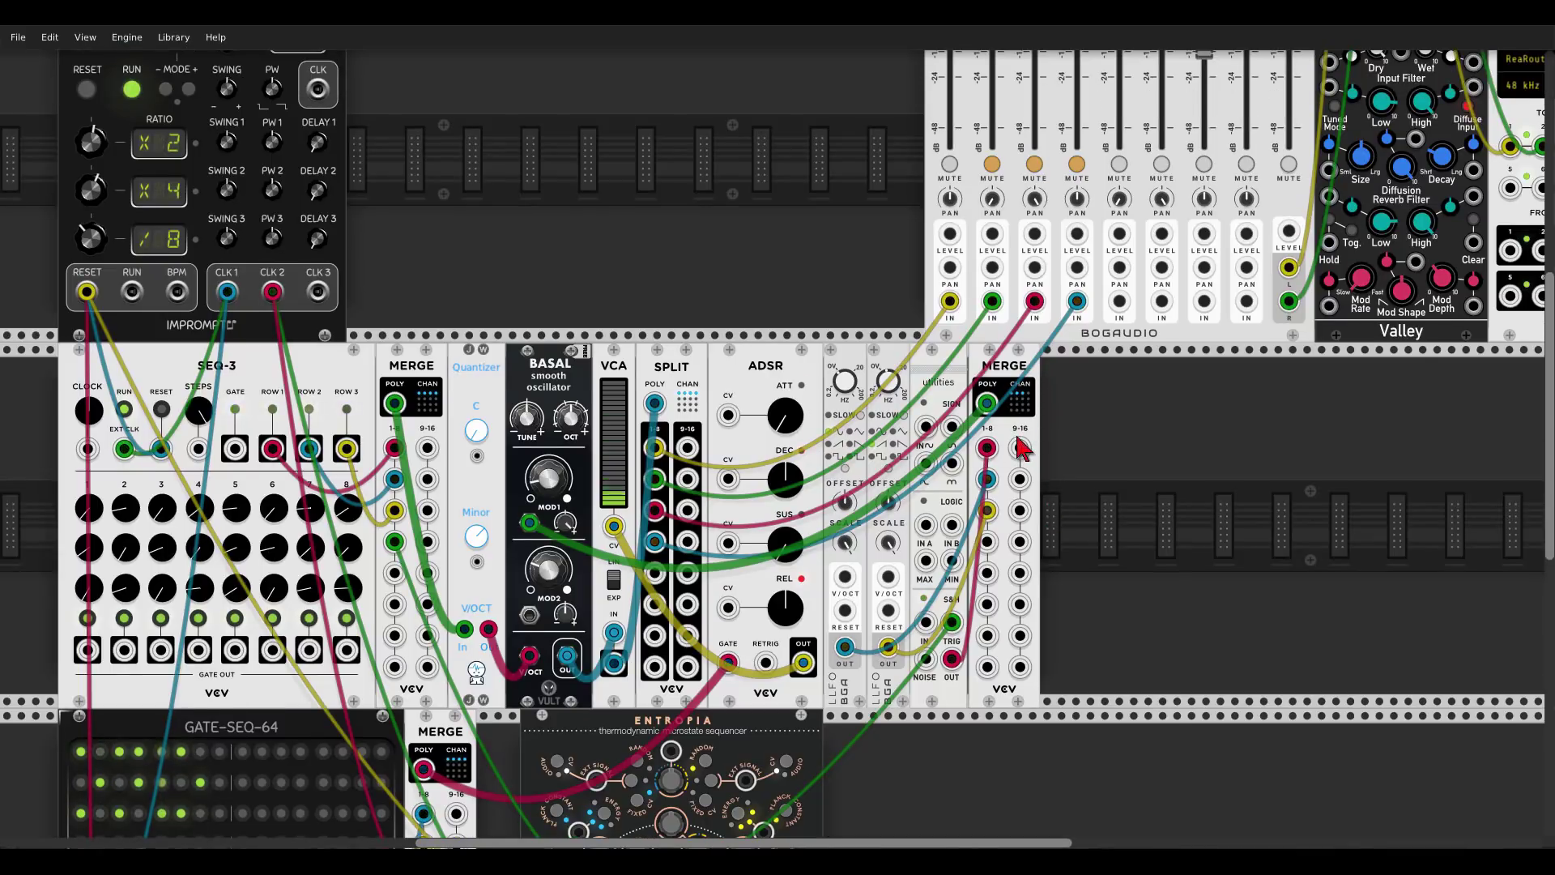
pyautogui.click(951, 165)
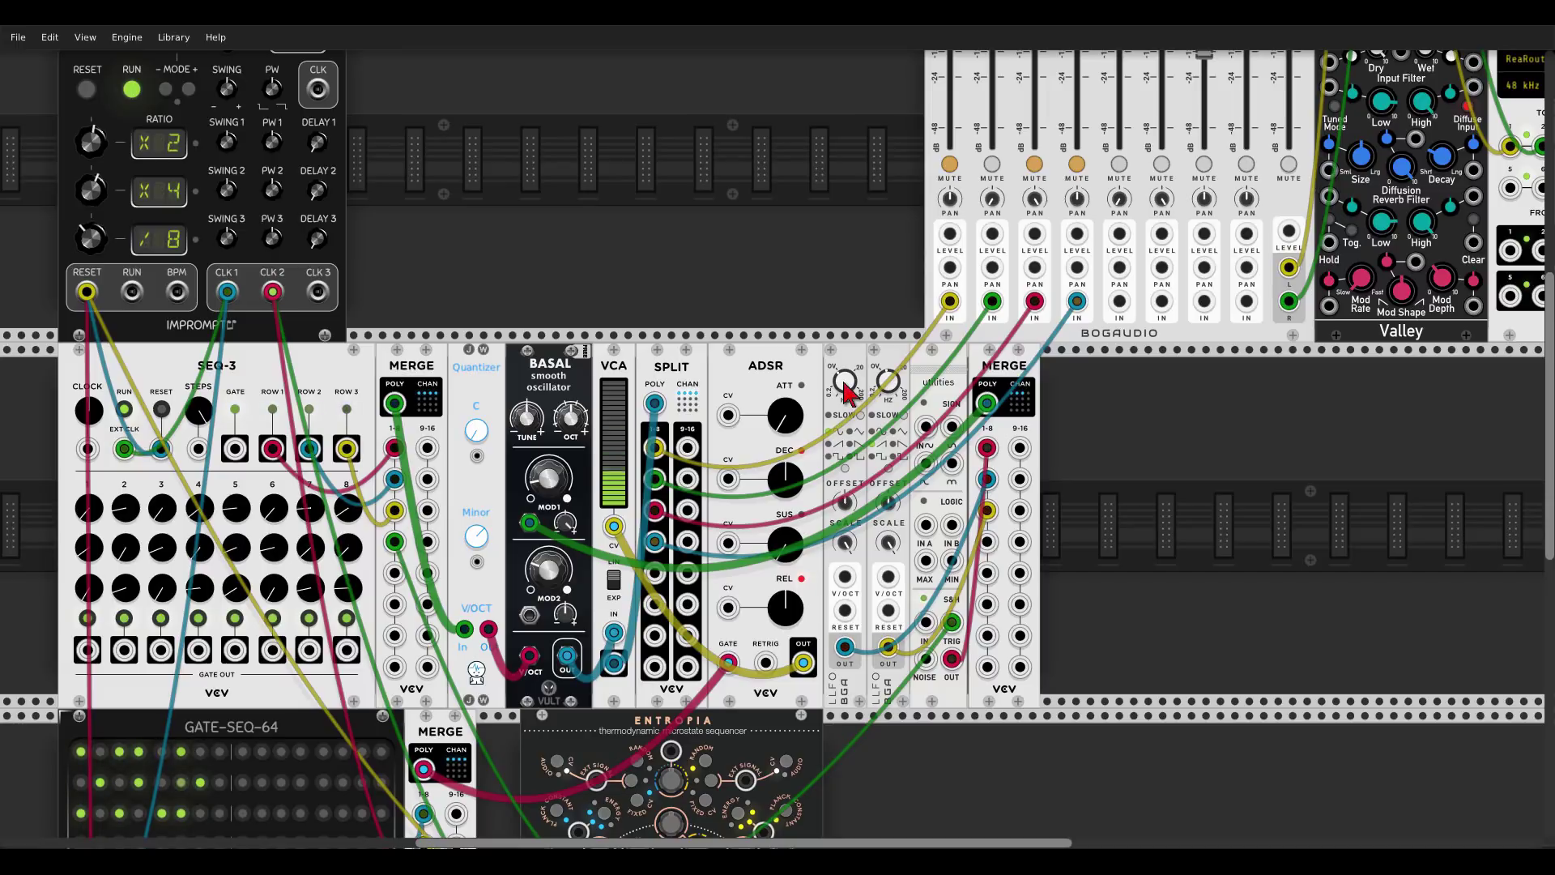
pyautogui.click(993, 164)
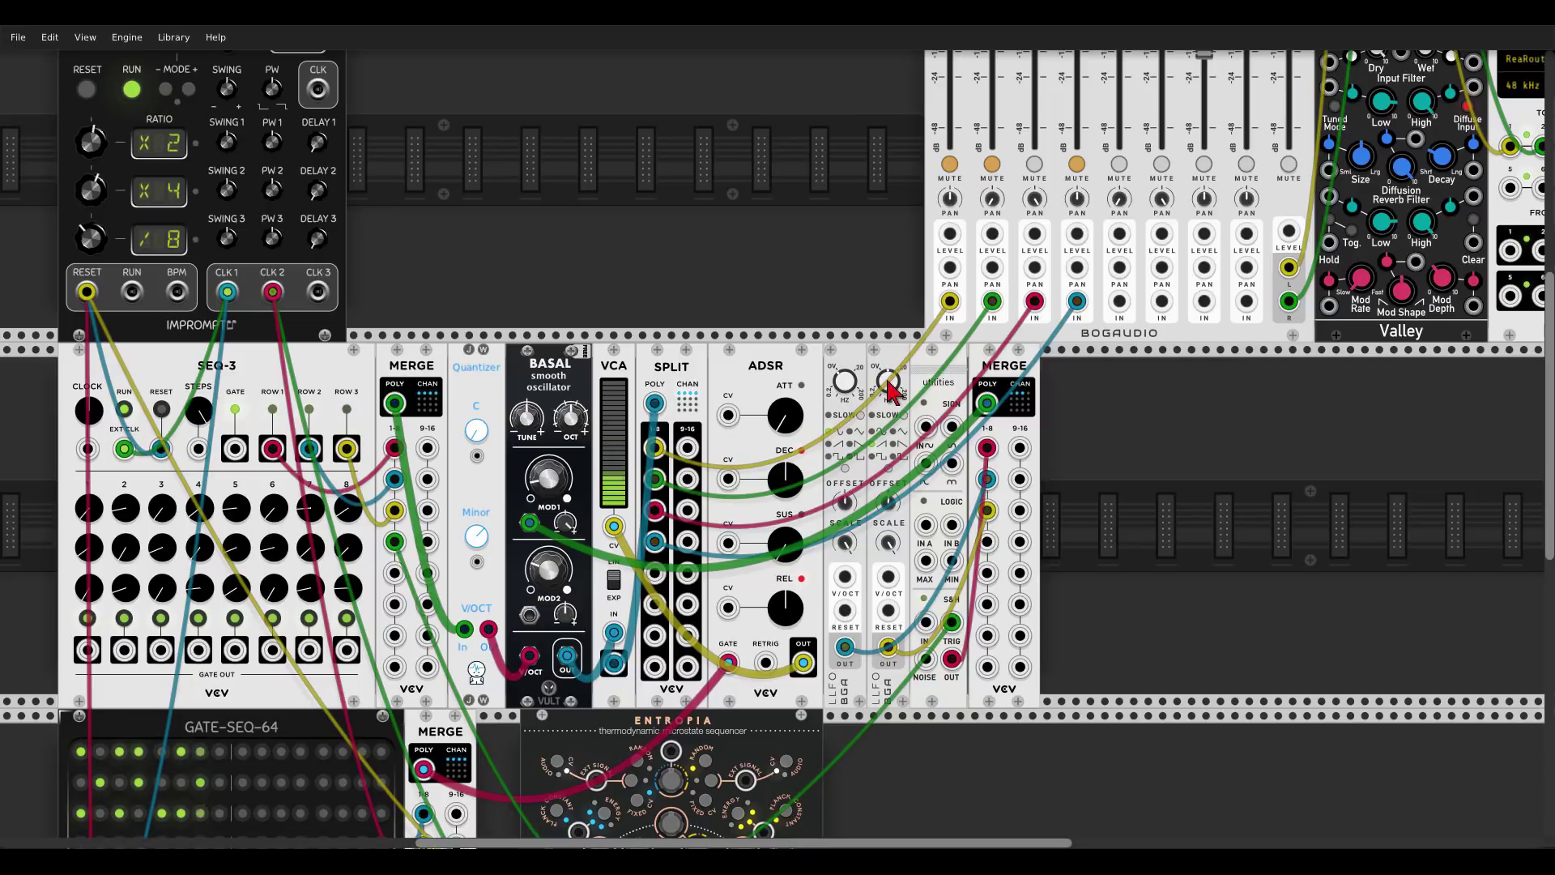
pyautogui.click(989, 164)
pyautogui.click(1077, 165)
# Step: Patch Entropia's central output into the fourth input of the modulation Merge
pyautogui.scroll(-3, 1073, 392)
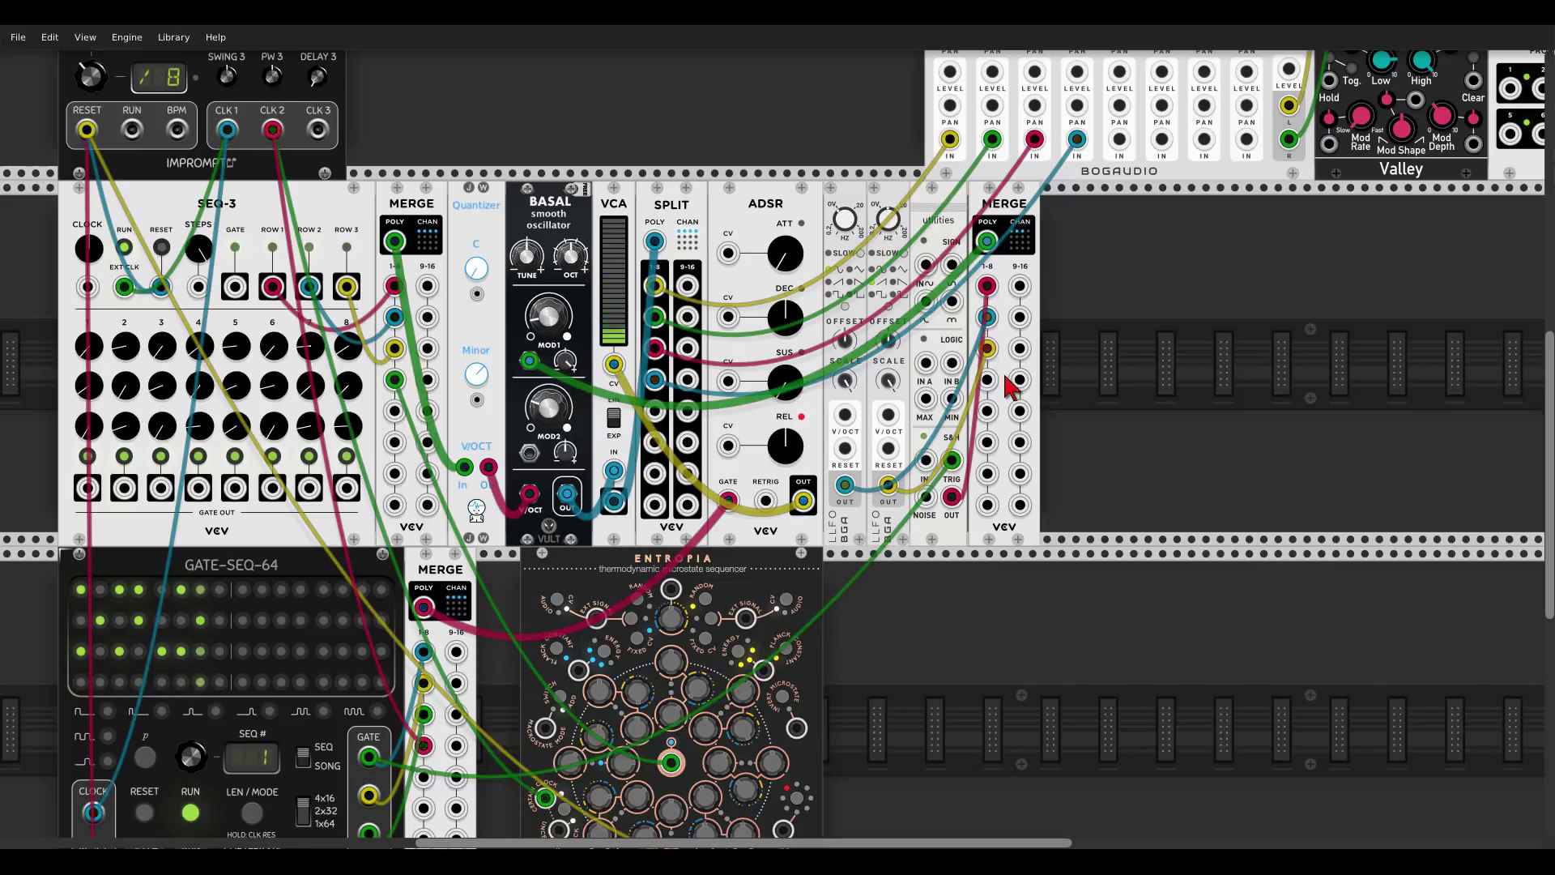
pyautogui.scroll(-2, 672, 676)
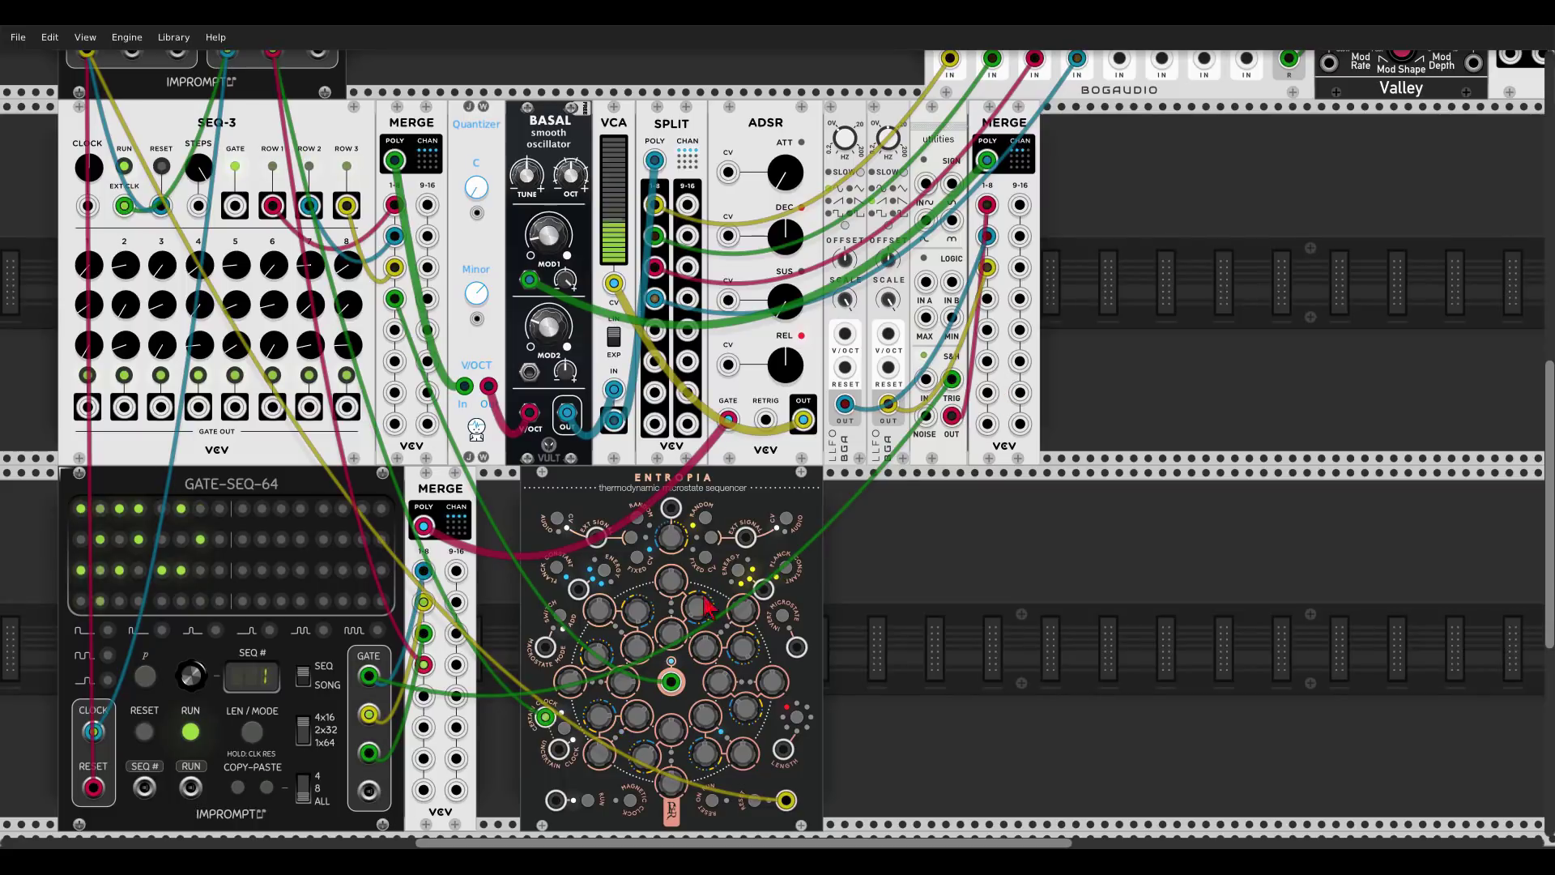
pyautogui.moveTo(988, 299); pyautogui.dragTo(671, 683)
pyautogui.scroll(5, 1037, 154)
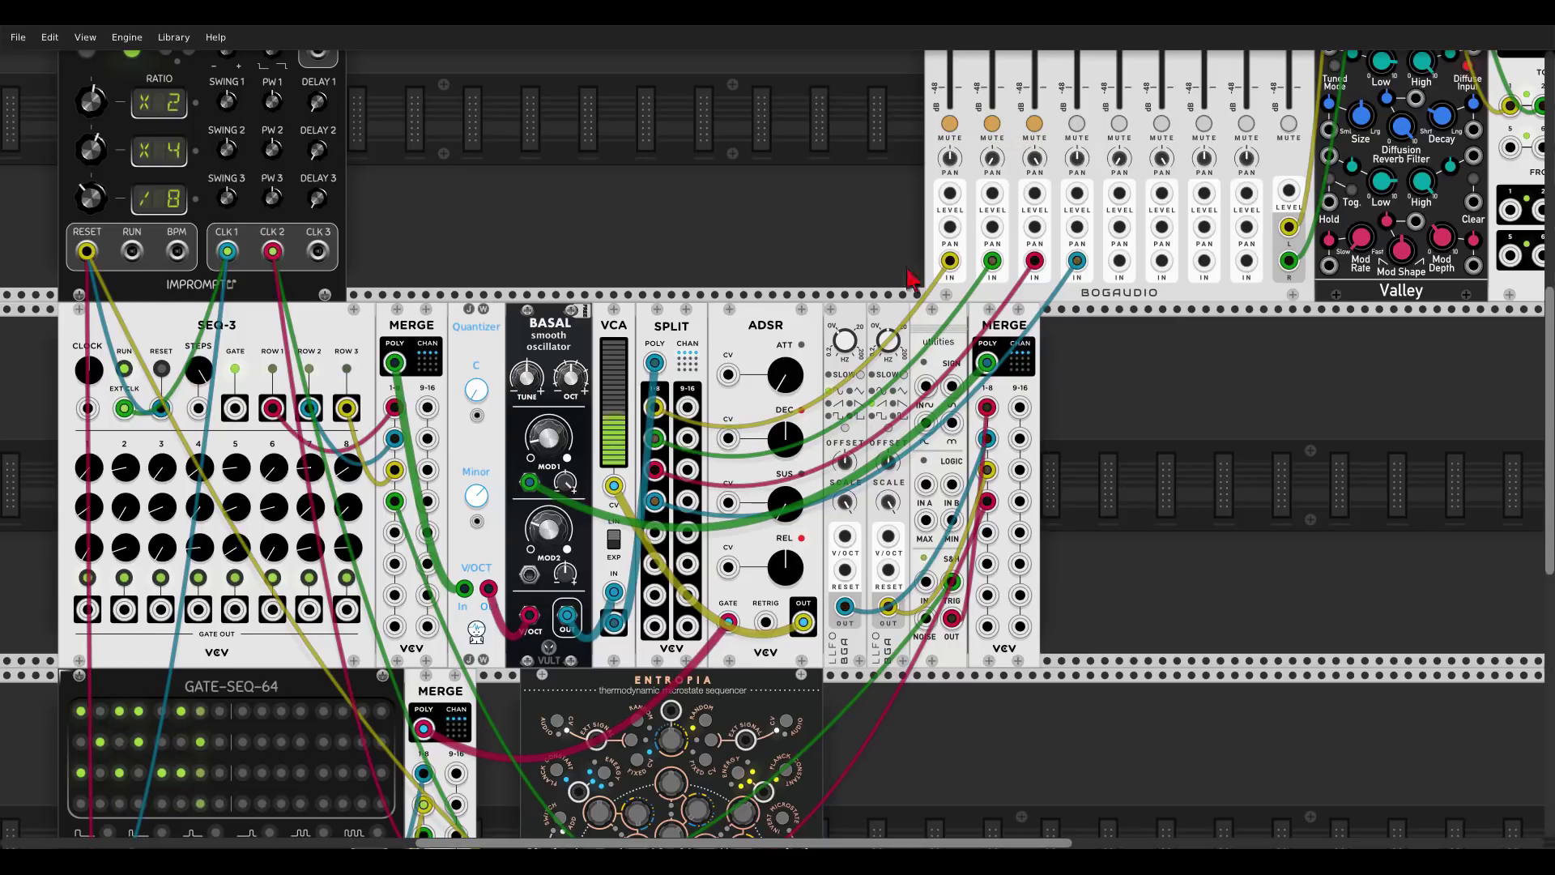
pyautogui.scroll(-3, 908, 372)
pyautogui.scroll(-2, 908, 373)
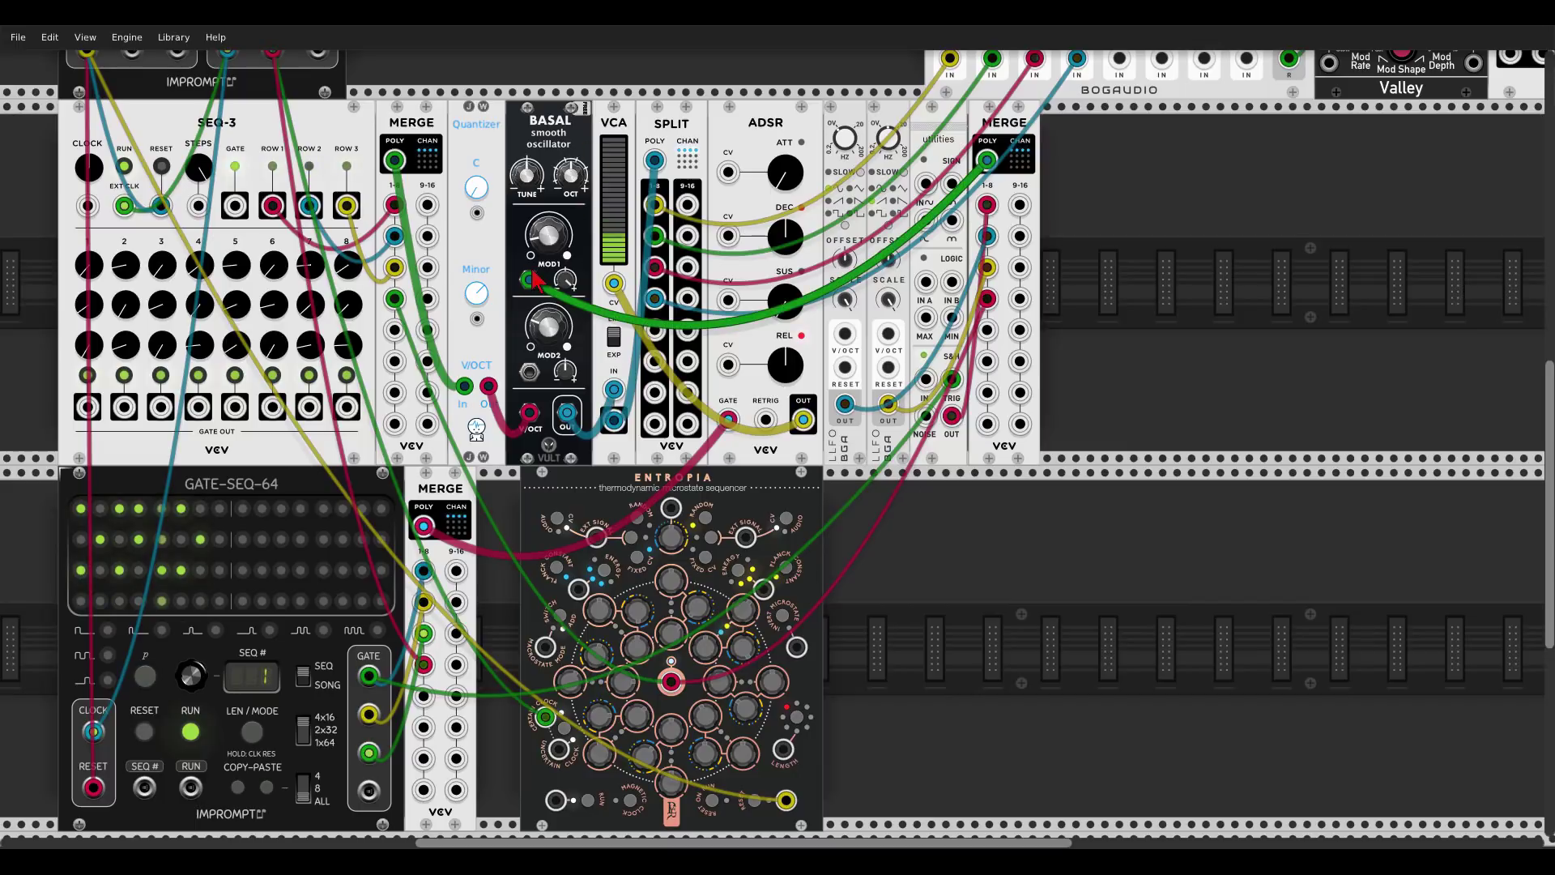
# Step: Unmute MIX8's channels 1 to 3
pyautogui.scroll(2, 1061, 293)
pyautogui.scroll(4, 1062, 293)
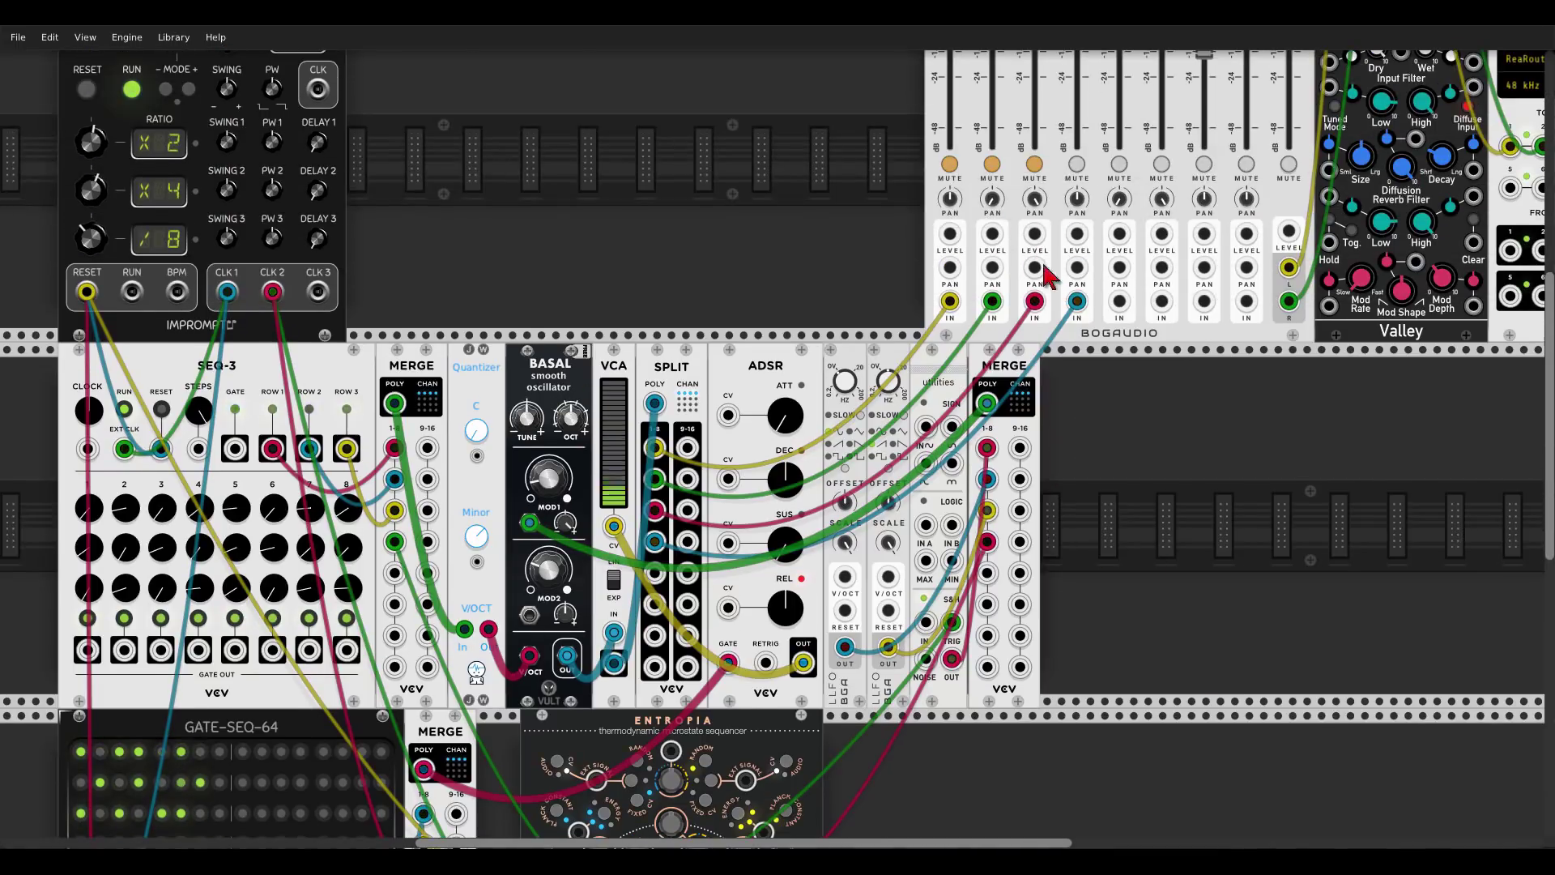
pyautogui.scroll(-6, 946, 197)
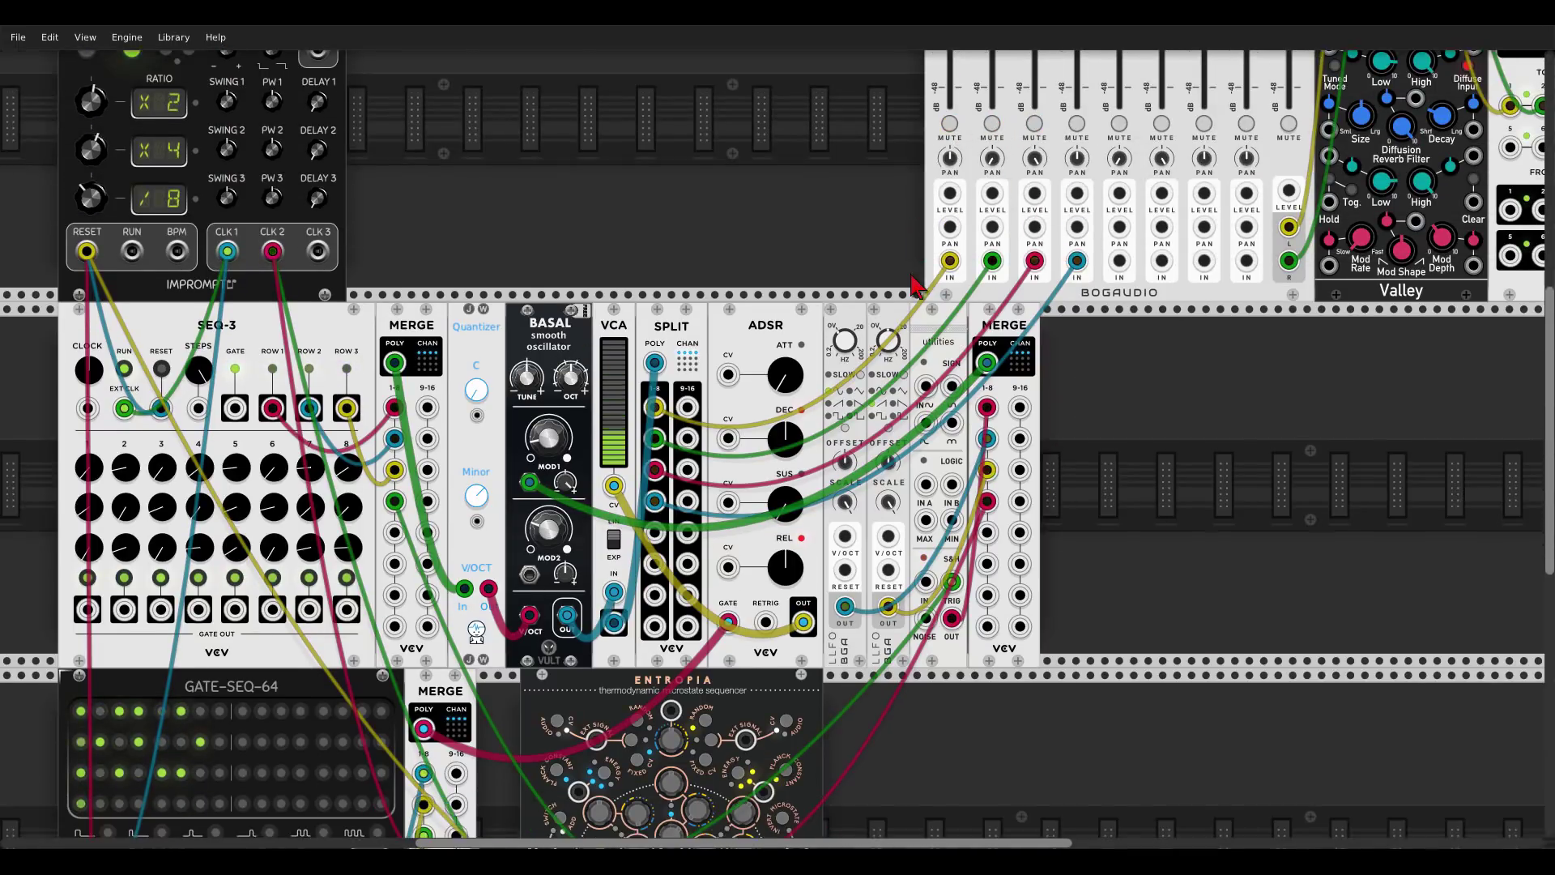
# Step: Search the module library for "bran" and place the Branes module in the lower row, right of Entropia
pyautogui.scroll(-3, 914, 283)
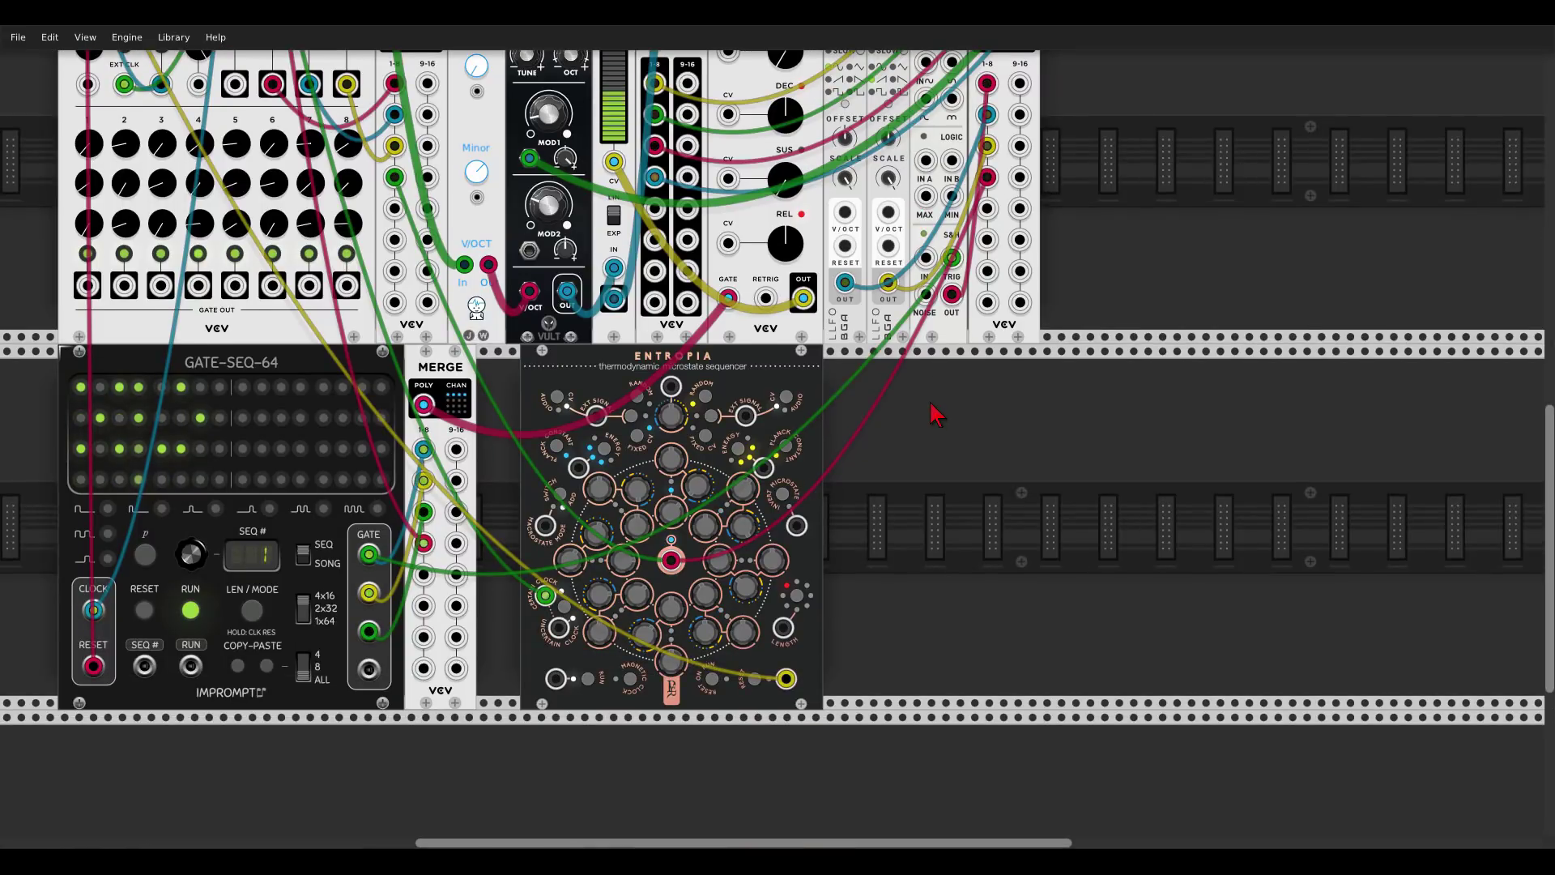
pyautogui.scroll(2, 930, 415)
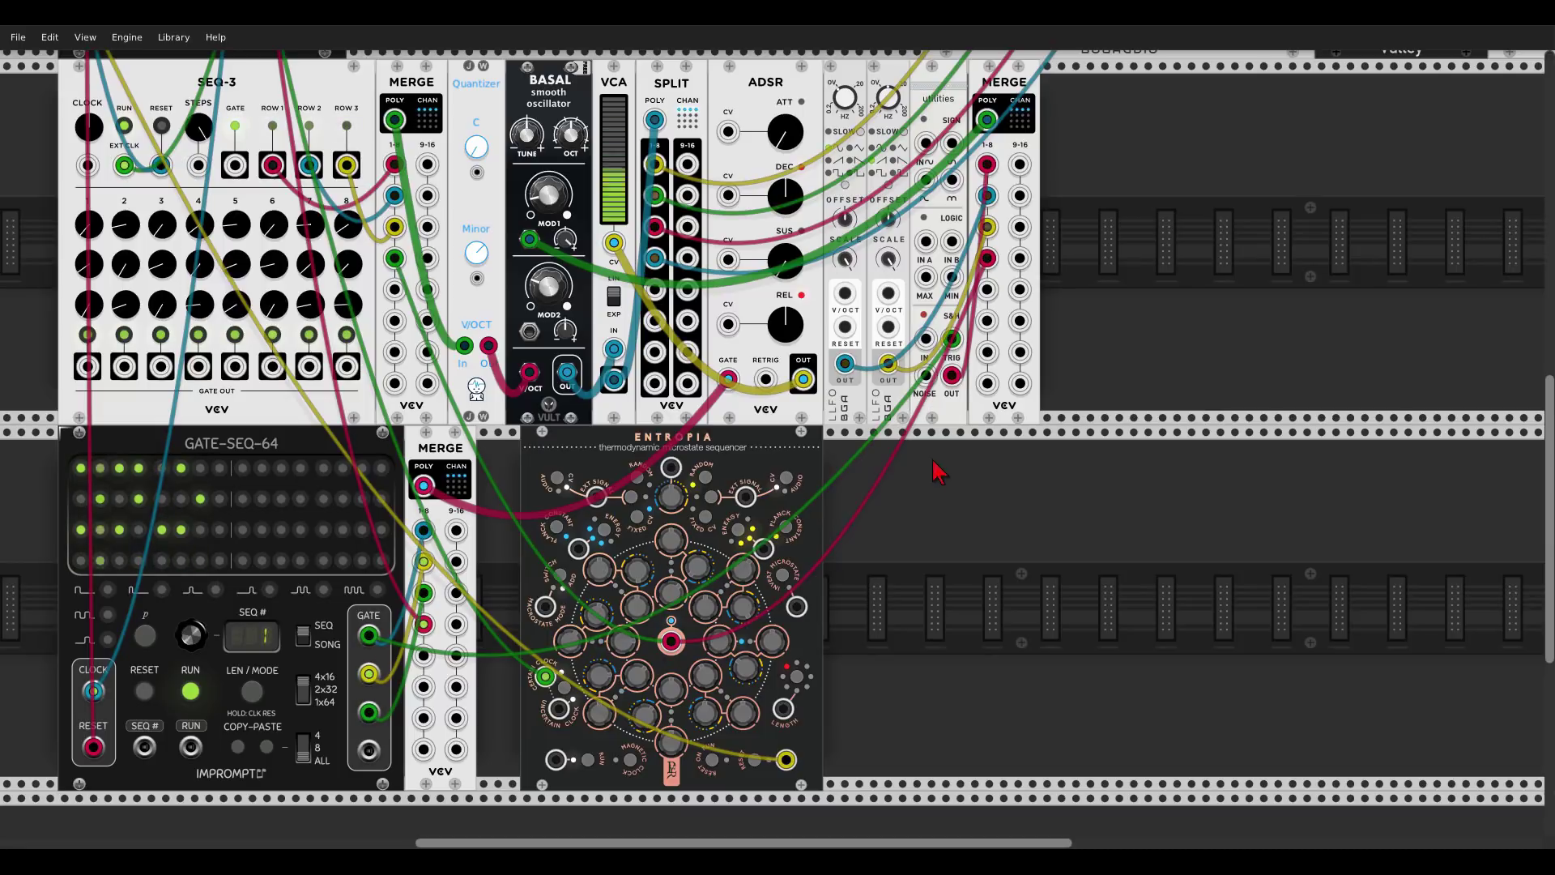
pyautogui.rightClick(983, 549)
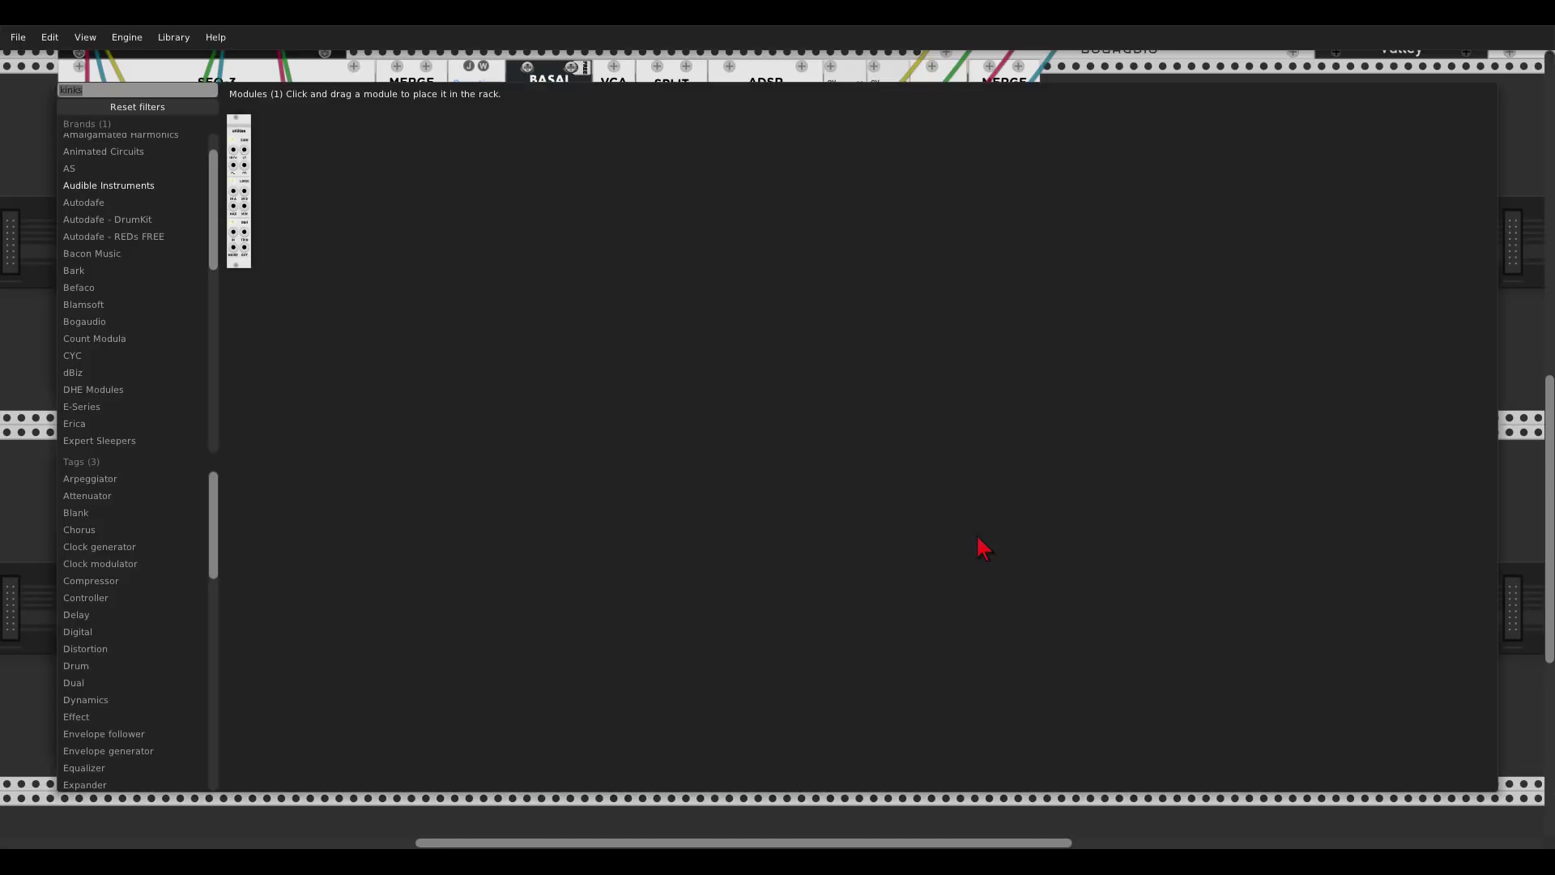
pyautogui.write('bran')
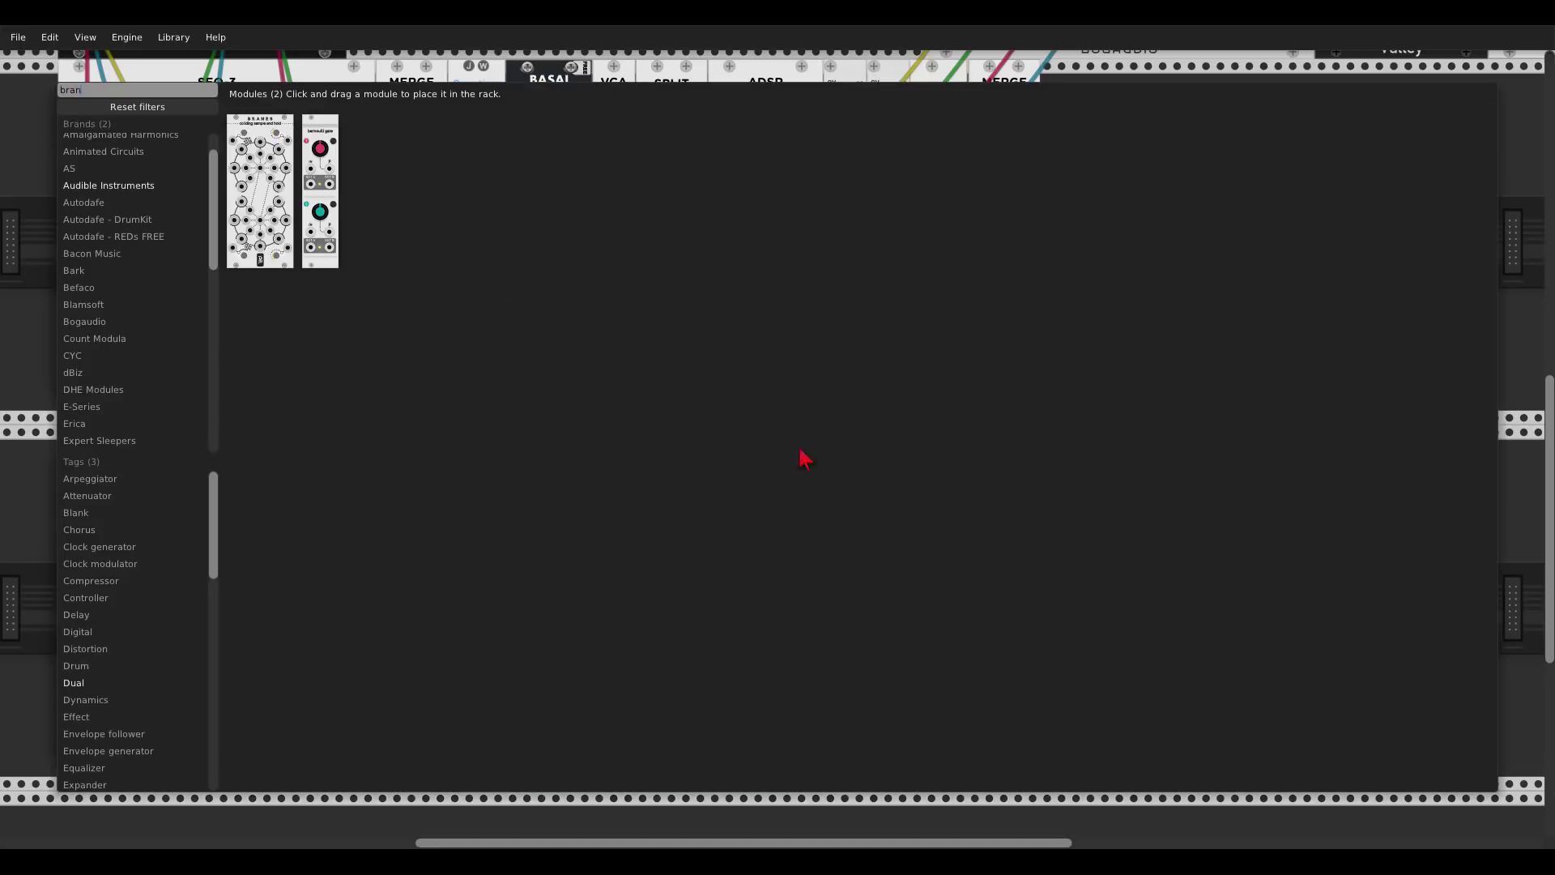
pyautogui.moveTo(261, 165); pyautogui.dragTo(955, 528)
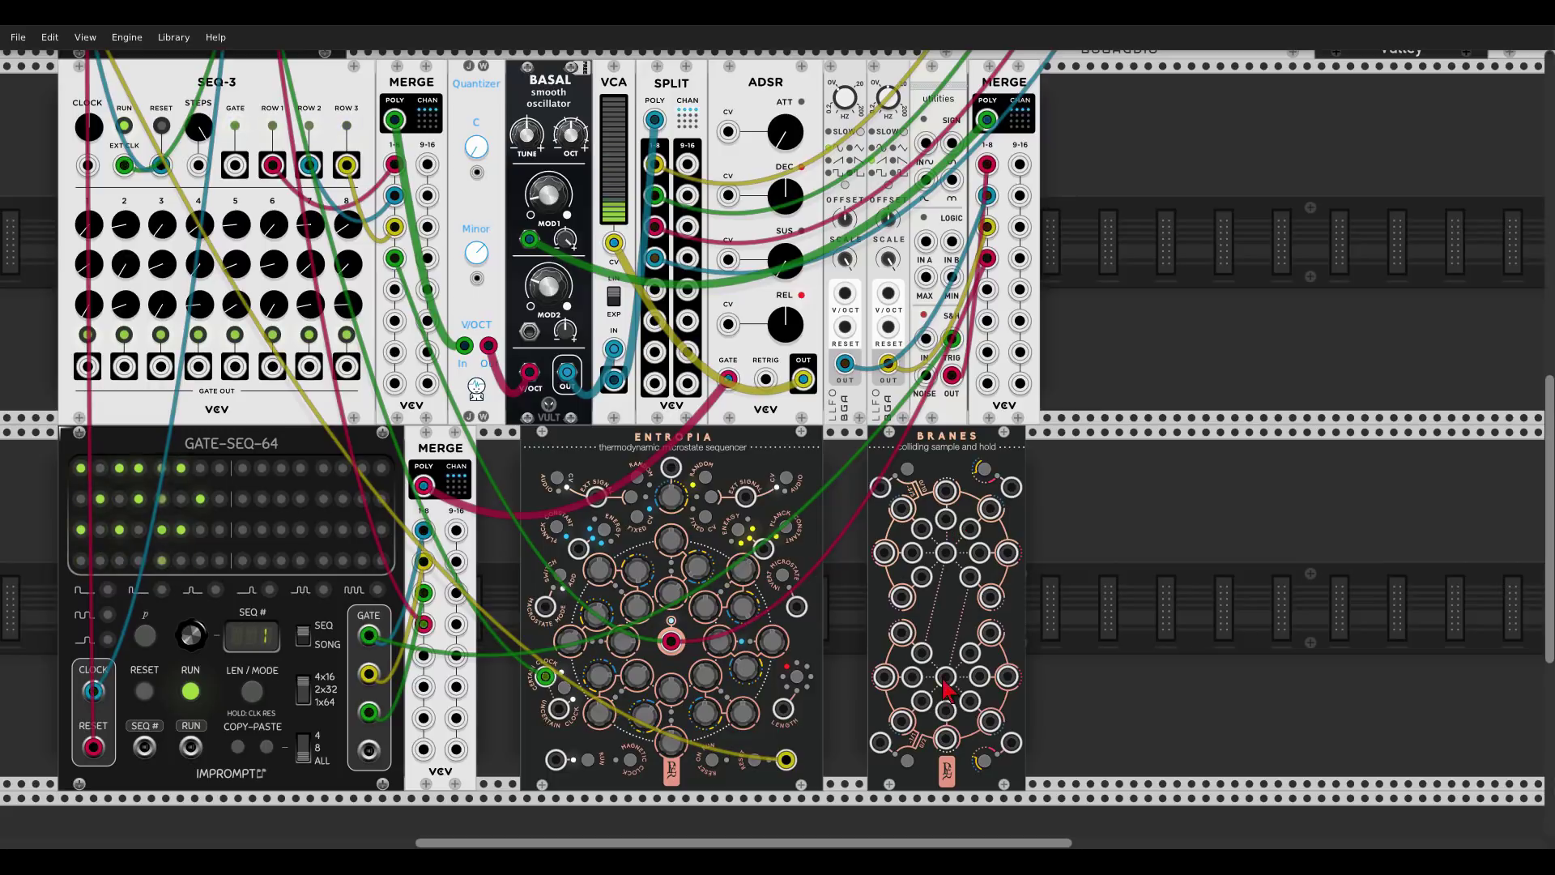
# Step: Patch Clocked's CLK 3 output into the central trigger input of Branes' lower section
pyautogui.moveTo(946, 689); pyautogui.dragTo(317, 211)
pyautogui.scroll(5, 937, 646)
pyautogui.scroll(-5, 900, 493)
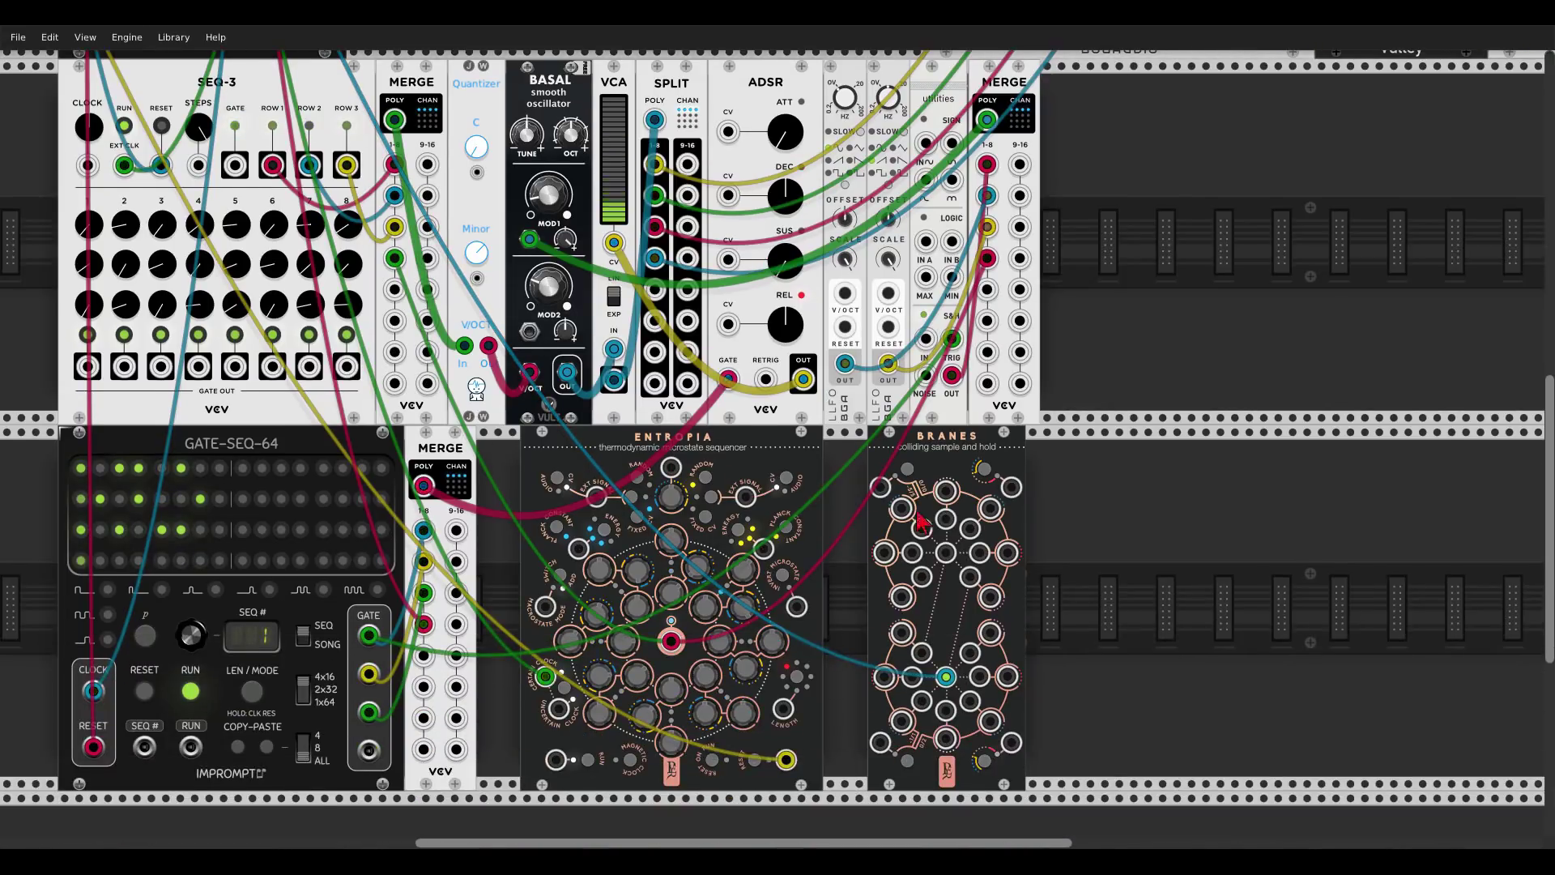
# Step: Patch three sample-and-hold outputs from Branes' lower section into inputs 5, 6 and 7 of the pitch Merge beside SEQ-3
pyautogui.scroll(-2, 1086, 534)
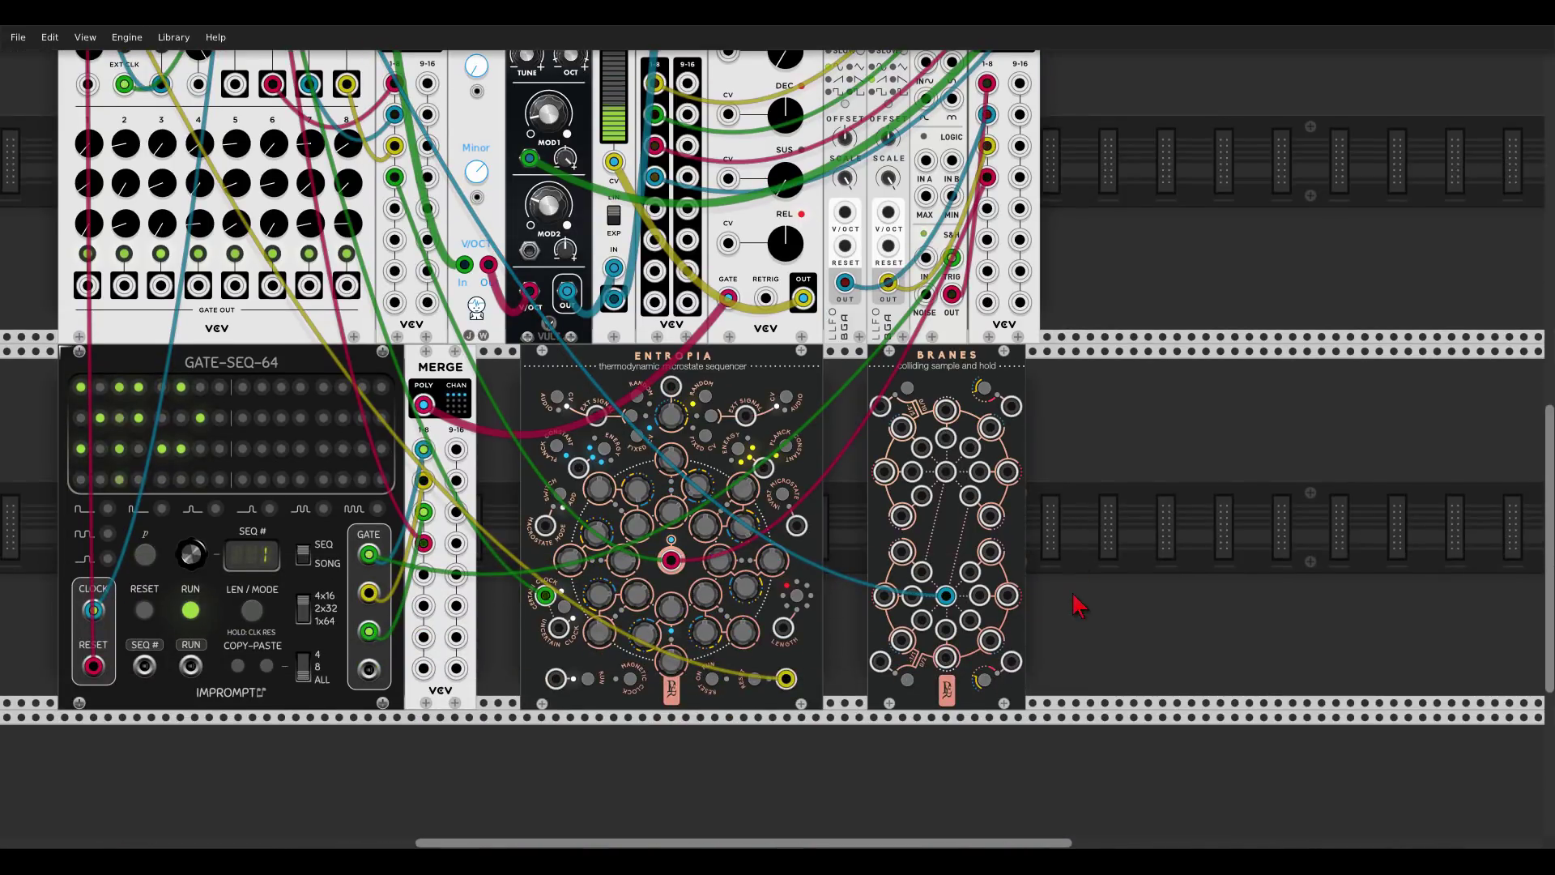
pyautogui.scroll(6, 1079, 606)
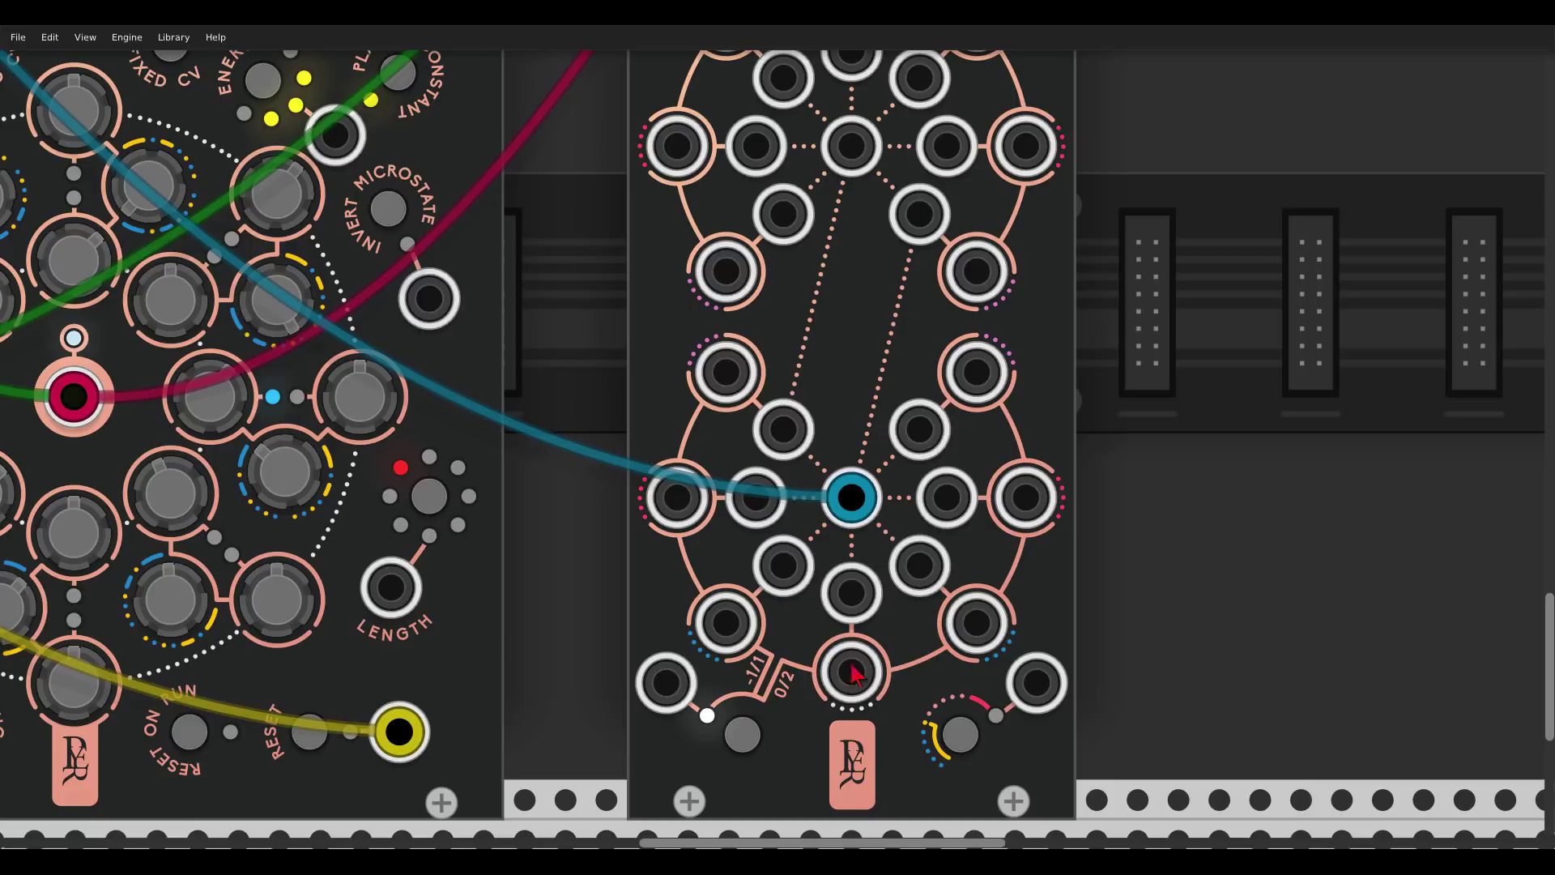
pyautogui.scroll(-5, 1022, 478)
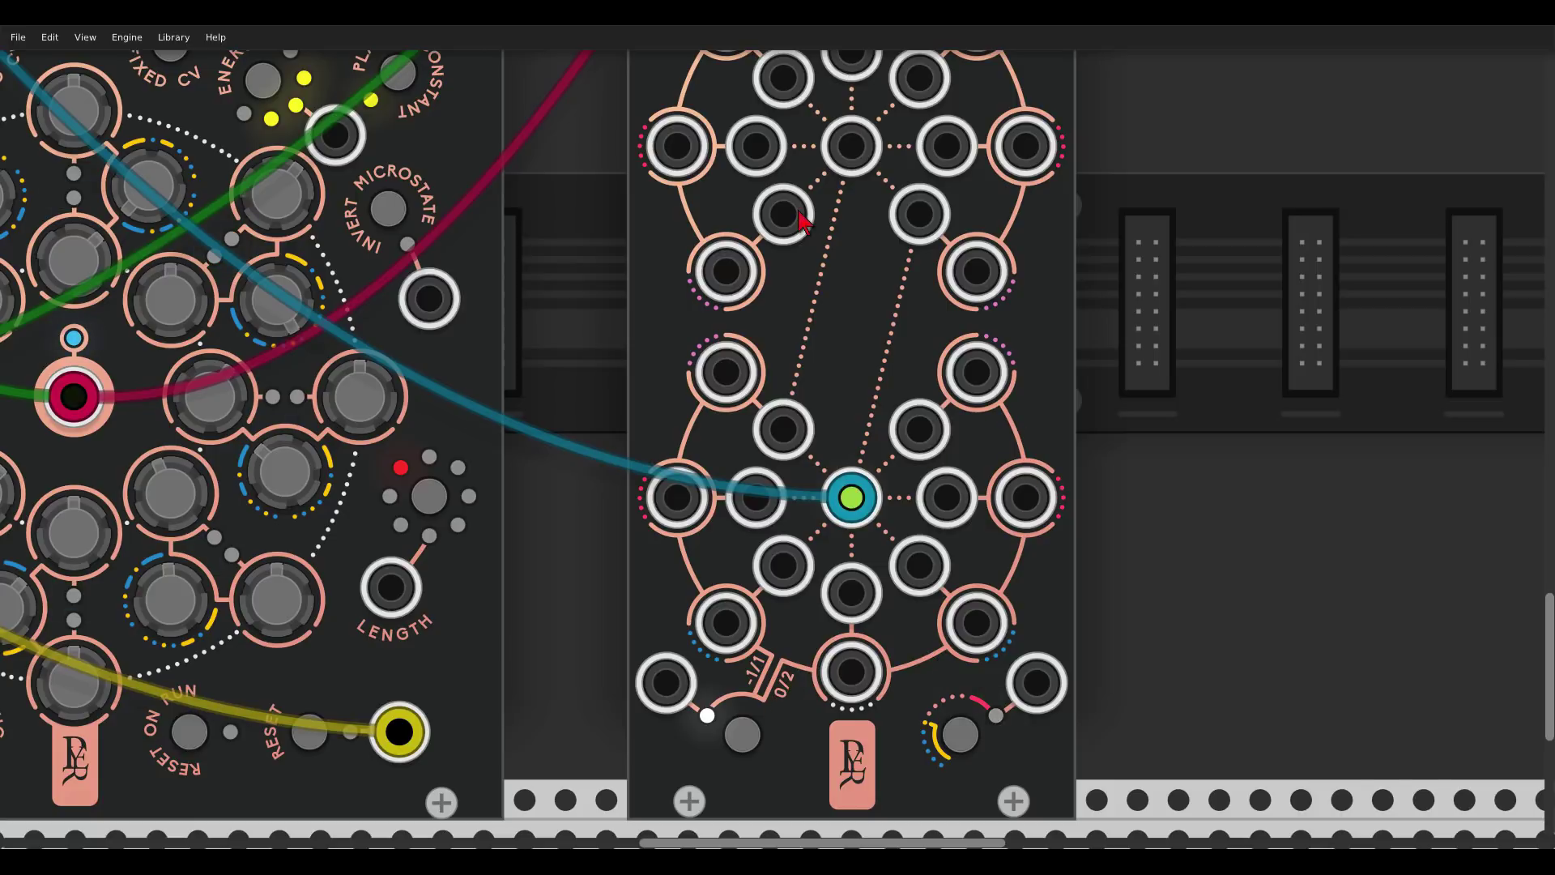
pyautogui.moveTo(983, 208); pyautogui.dragTo(1199, 555)
pyautogui.scroll(-3, 1194, 468)
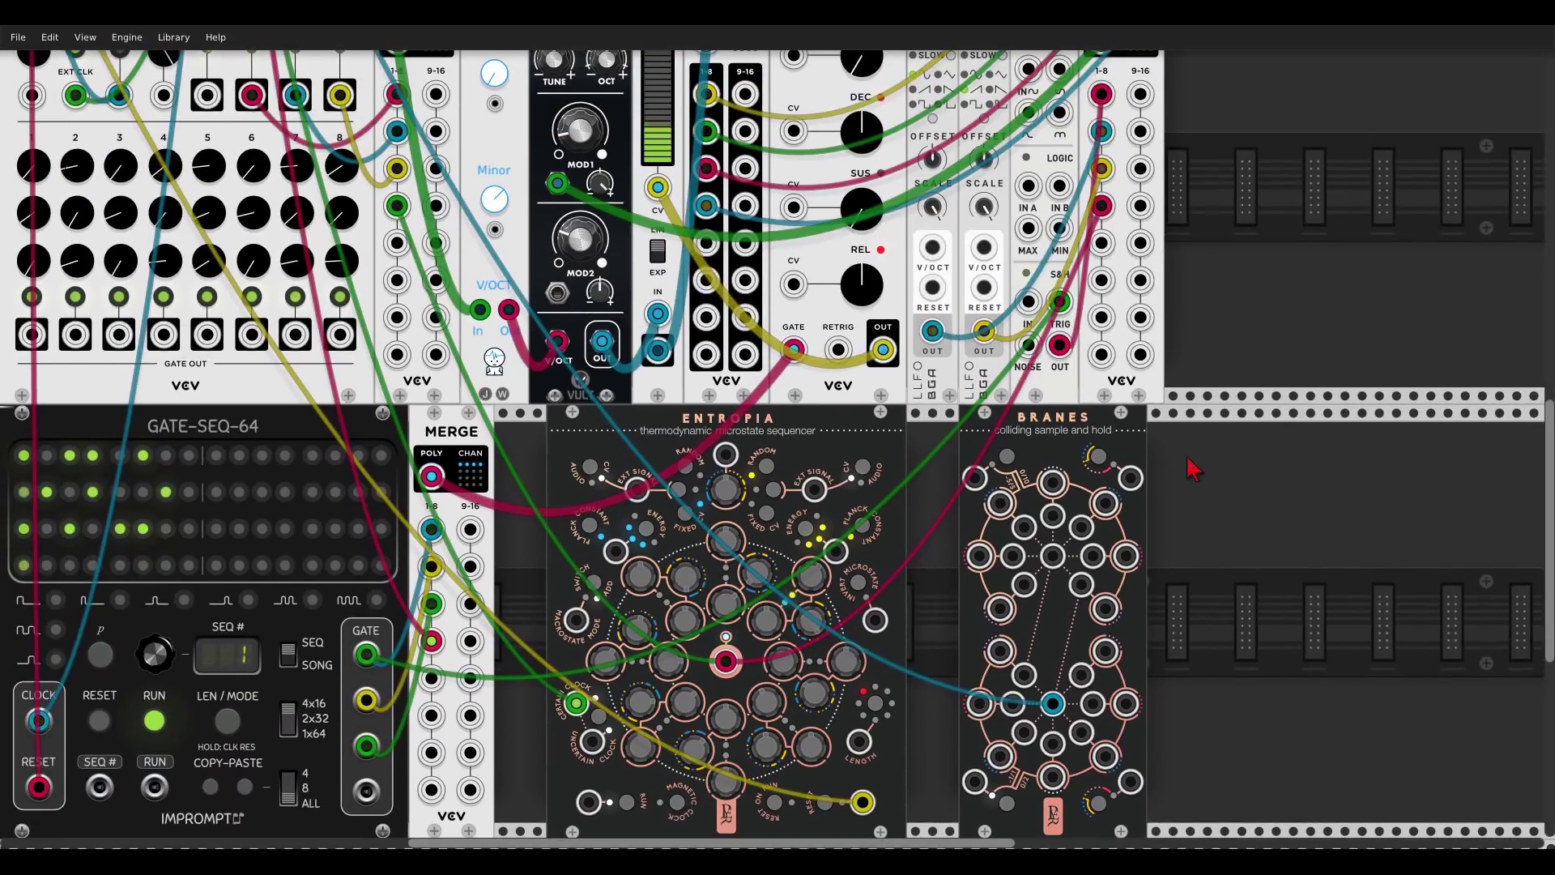
pyautogui.moveTo(1284, 302); pyautogui.dragTo(1000, 378)
pyautogui.scroll(-2, 1197, 298)
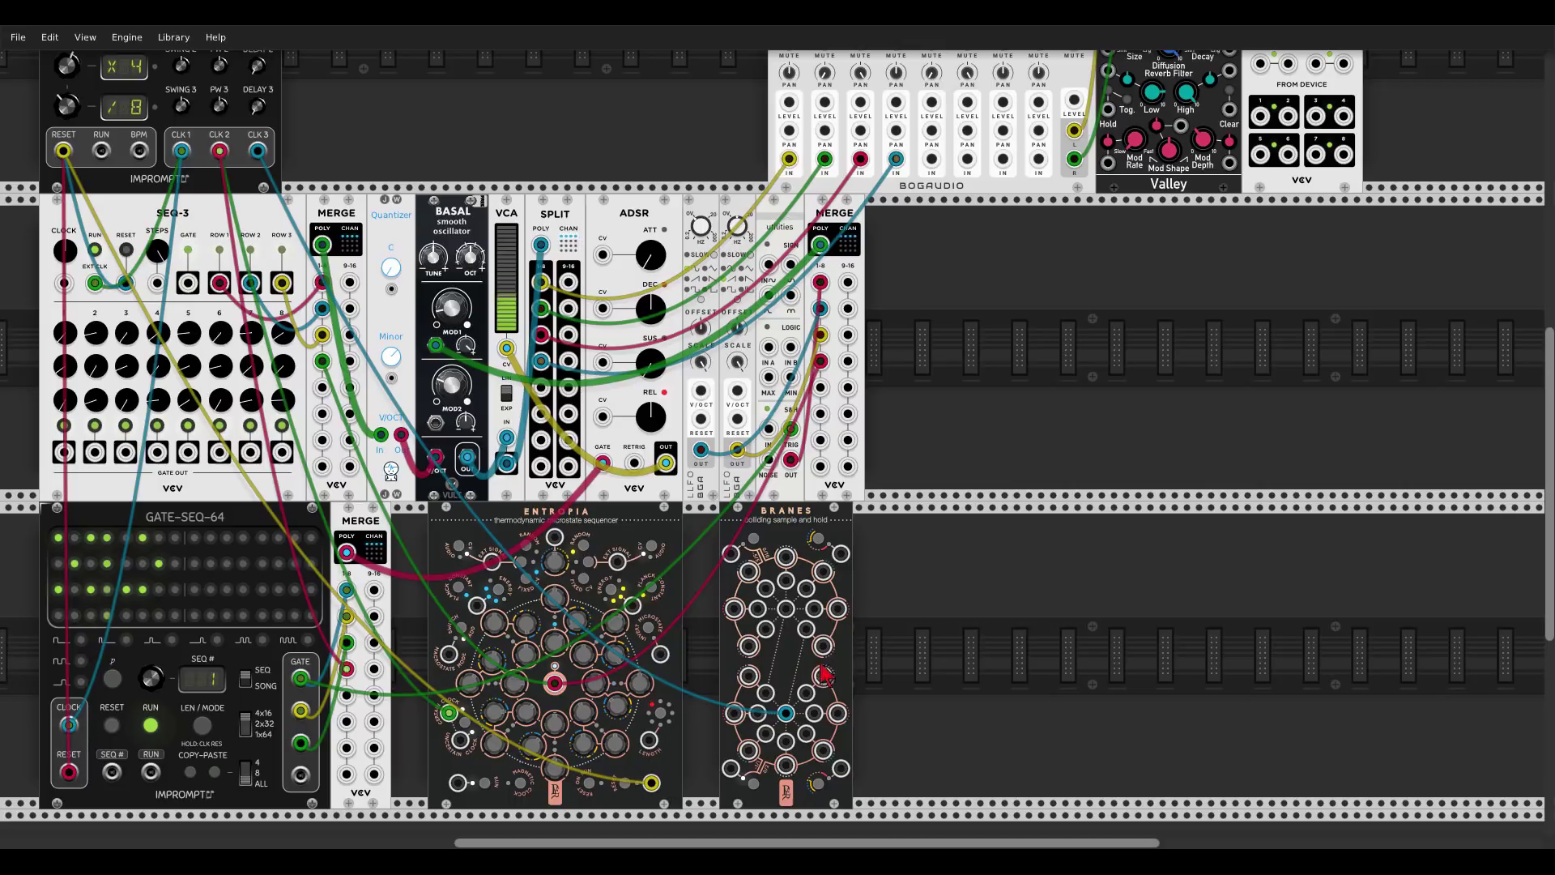
pyautogui.moveTo(822, 680); pyautogui.dragTo(320, 449)
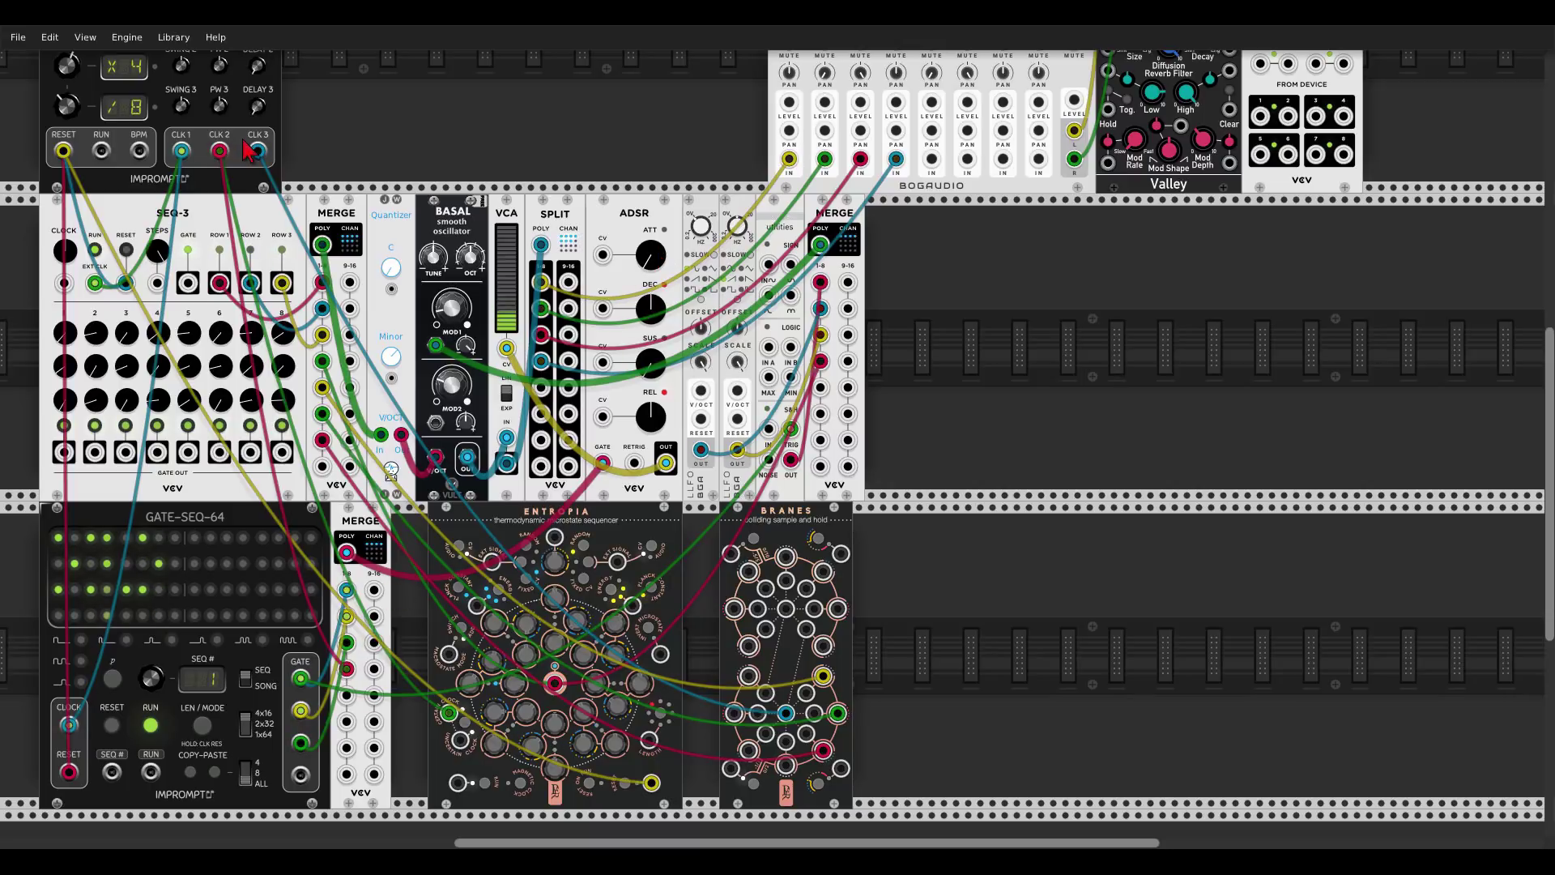
# Step: Patch Clocked's CLK 3 output into inputs 5, 6 and 7 of the gate Merge beside GATE-SEQ-64
pyautogui.moveTo(351, 701); pyautogui.dragTo(257, 150)
pyautogui.moveTo(349, 749); pyautogui.dragTo(258, 150)
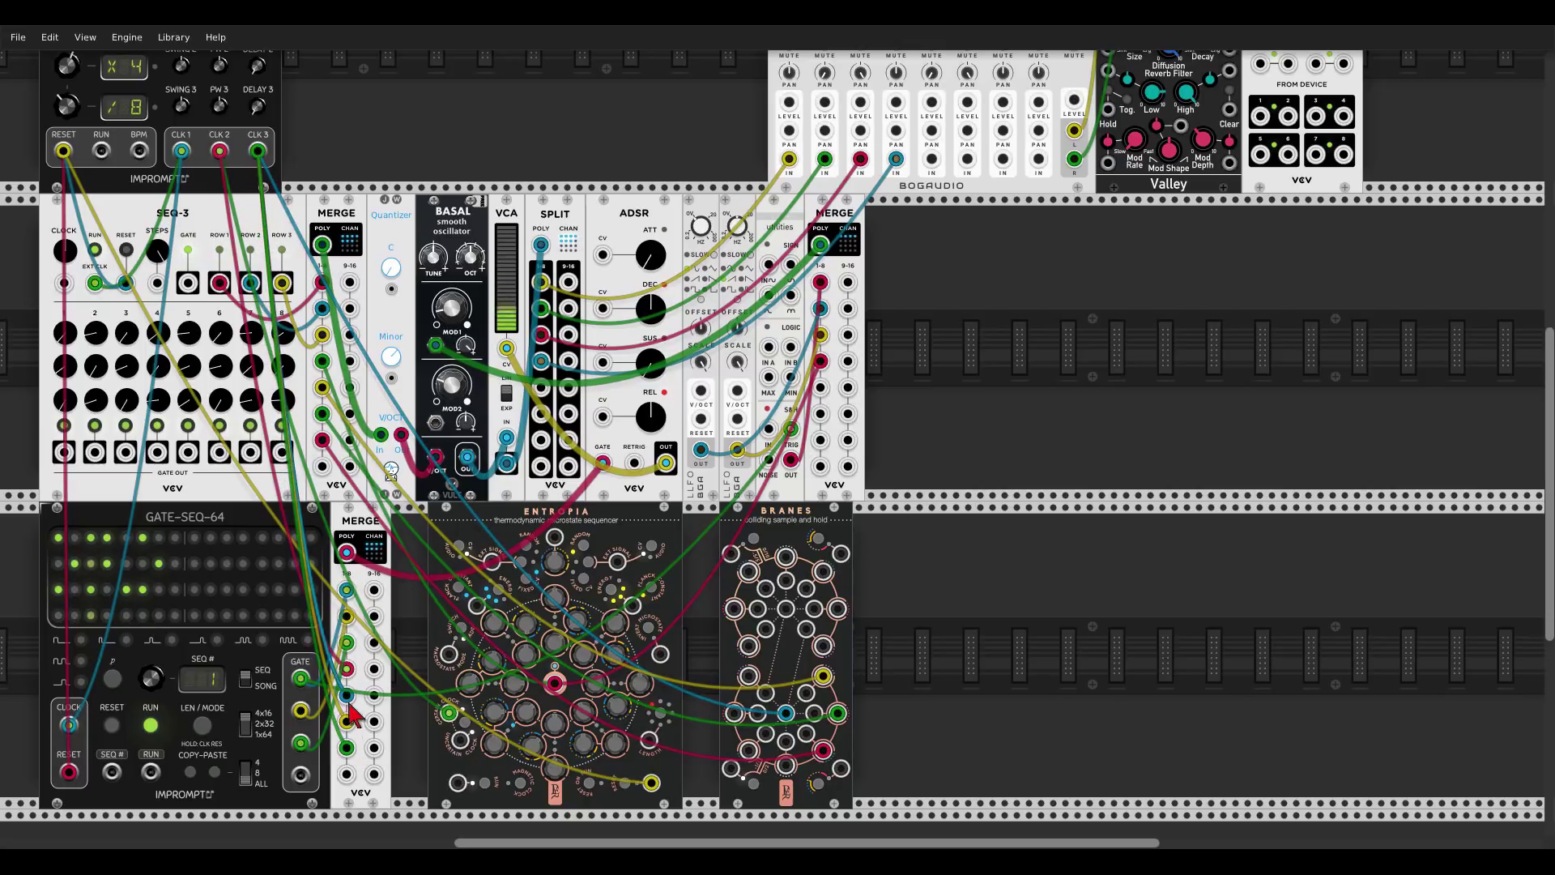
pyautogui.moveTo(351, 749); pyautogui.dragTo(354, 699)
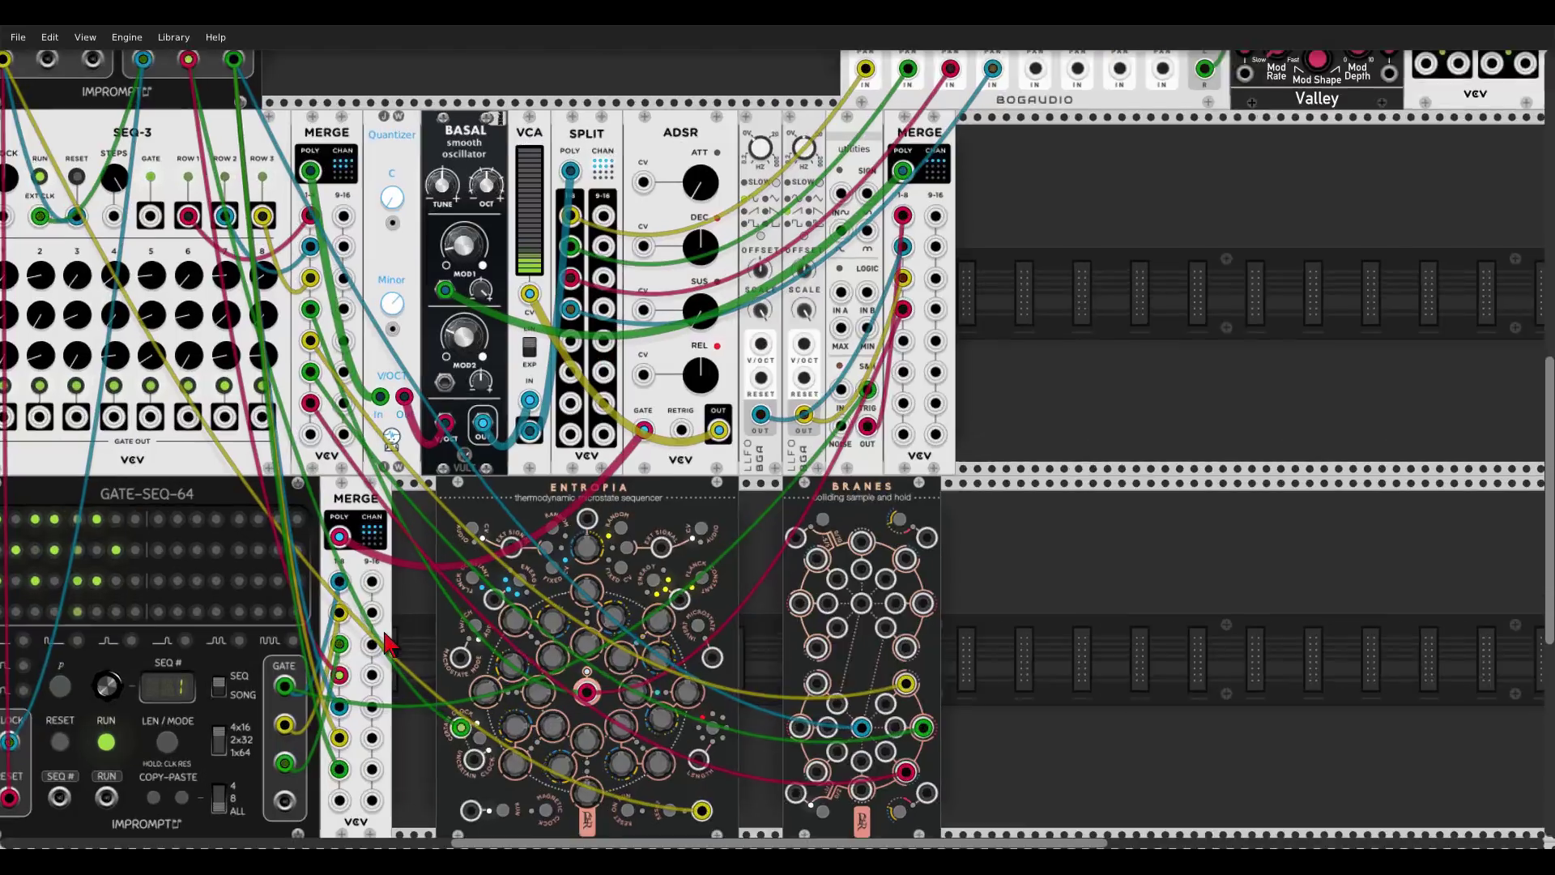
# Step: Inspect the channel indicators on the gate Merge and on Split
pyautogui.scroll(5, 385, 634)
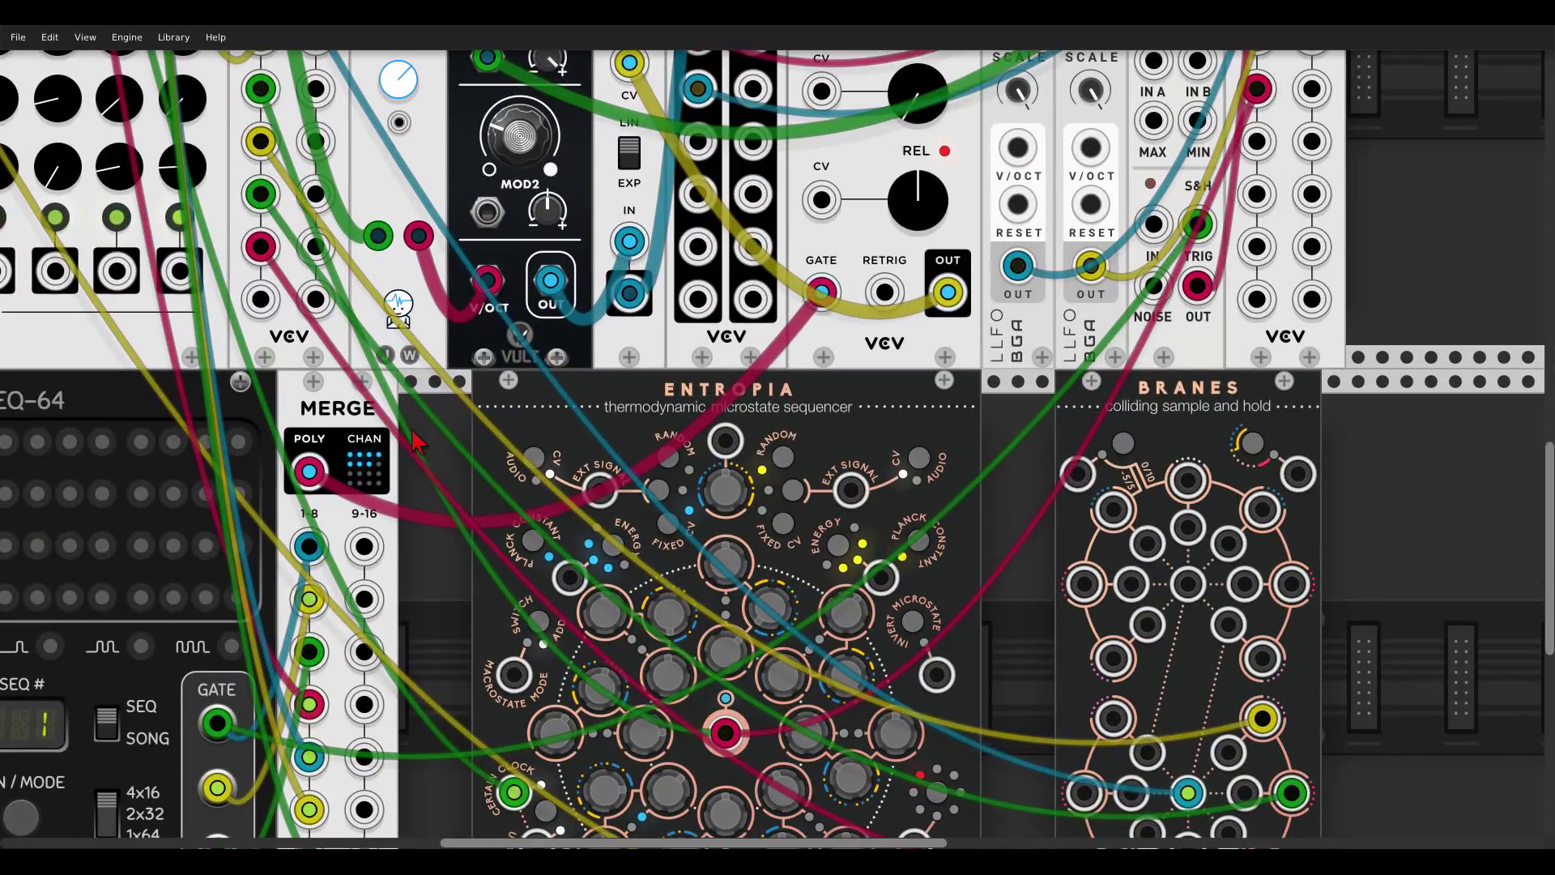
pyautogui.scroll(8, 339, 188)
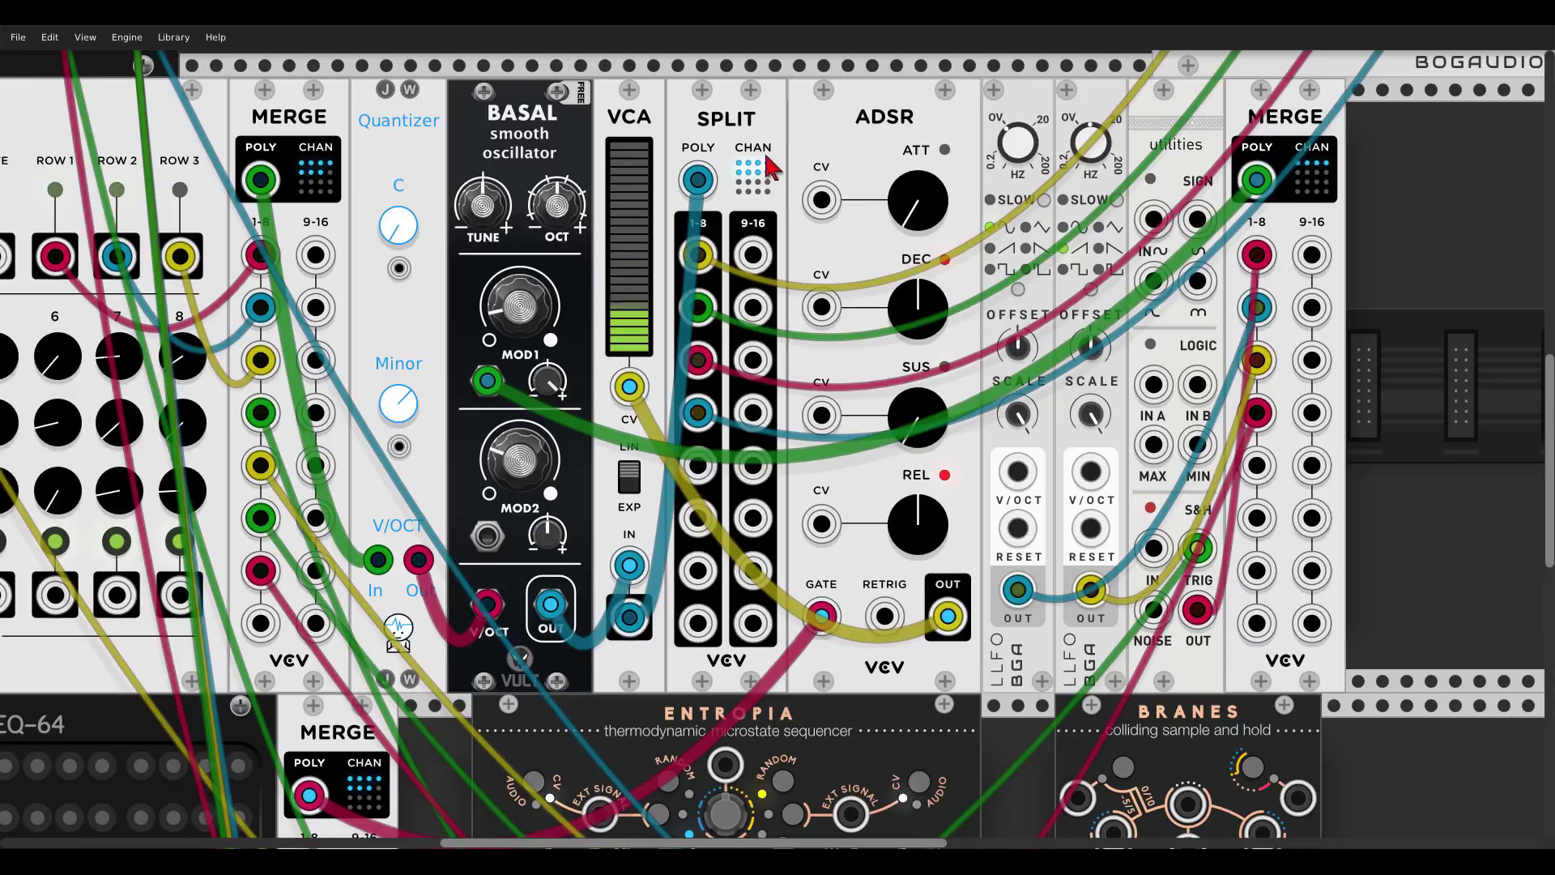
pyautogui.keyDown('ctrl'); pyautogui.scroll(-6, 778, 162); pyautogui.keyUp('ctrl')
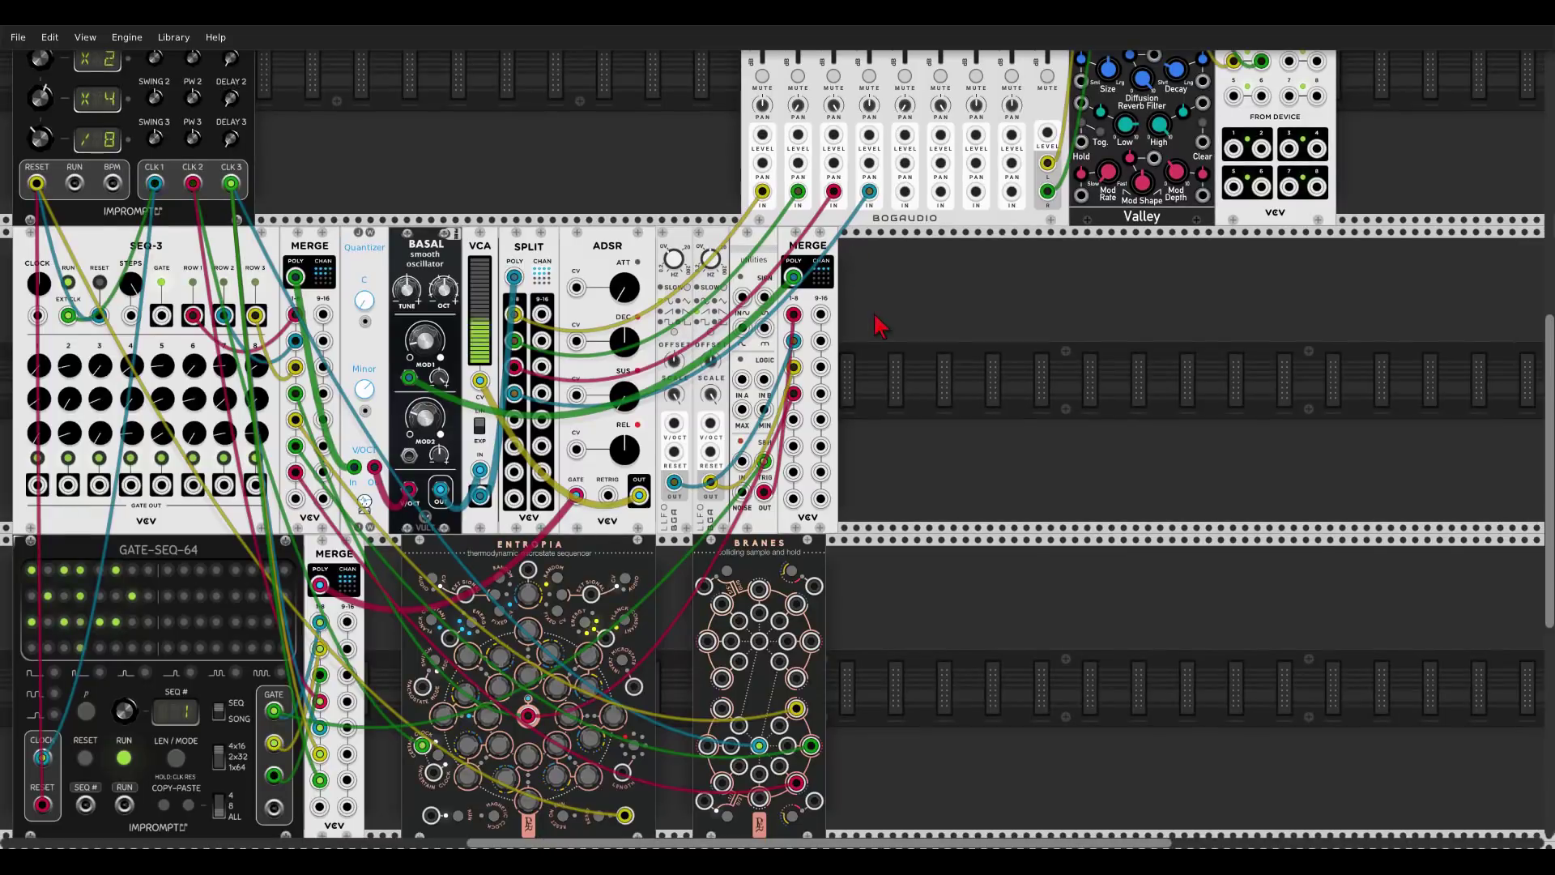
# Step: Patch Split outputs 5, 6 and 7 into the same-numbered MIX8 inputs and mute MIX8 channels 1 to 4
pyautogui.moveTo(879, 324)
pyautogui.mouseDown()
pyautogui.moveTo(1007, 272)
pyautogui.moveTo(879, 330)
pyautogui.mouseUp()
pyautogui.moveTo(512, 421); pyautogui.dragTo(974, 195)
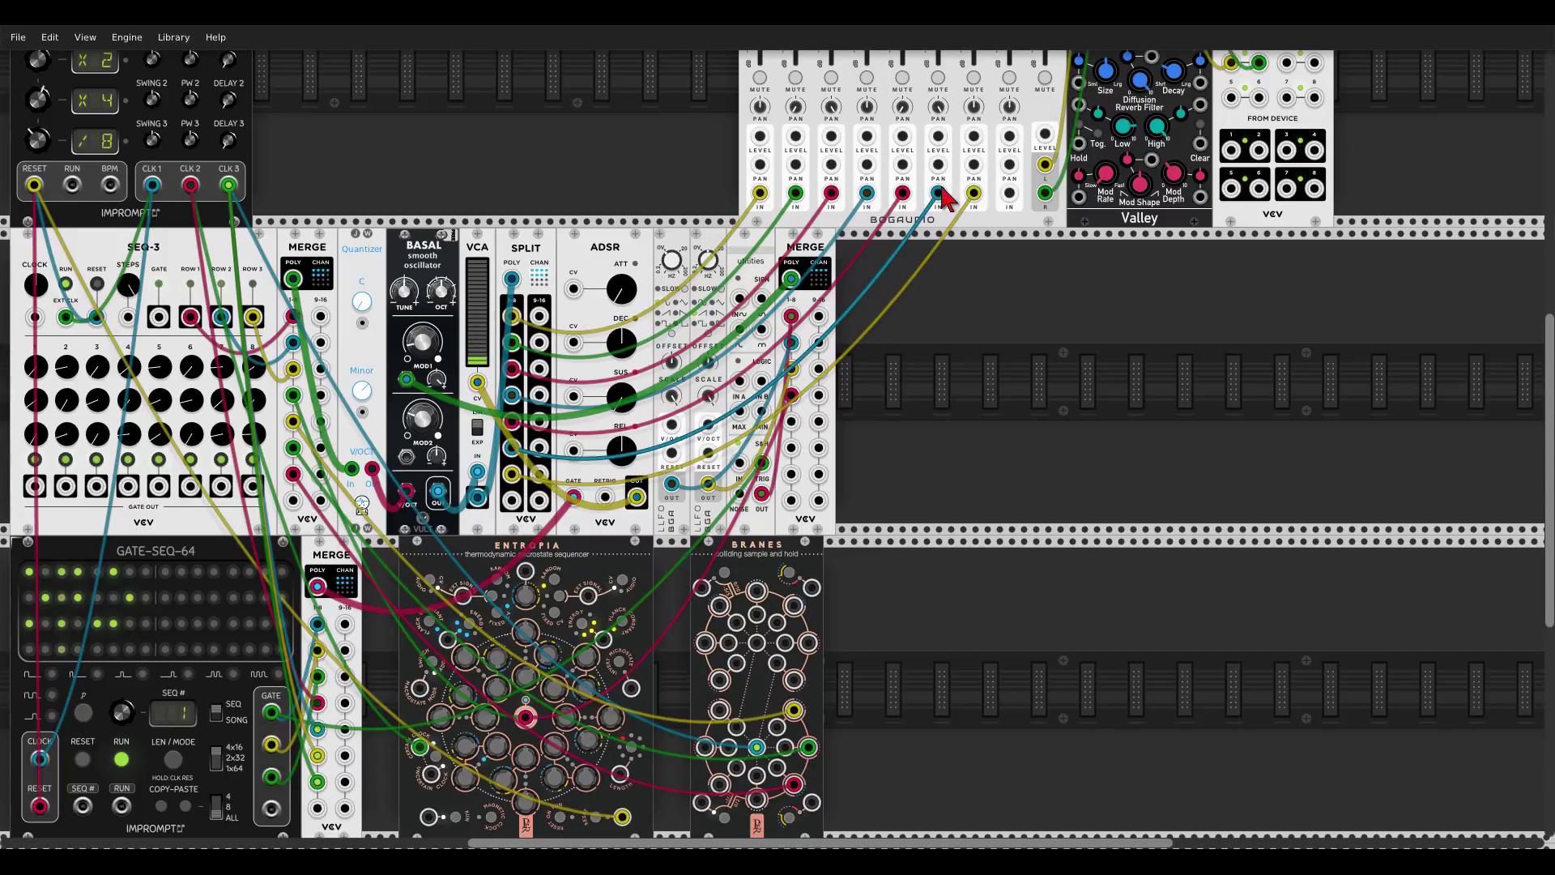
pyautogui.scroll(2, 980, 198)
pyautogui.click(760, 77)
pyautogui.click(795, 77)
pyautogui.click(830, 160)
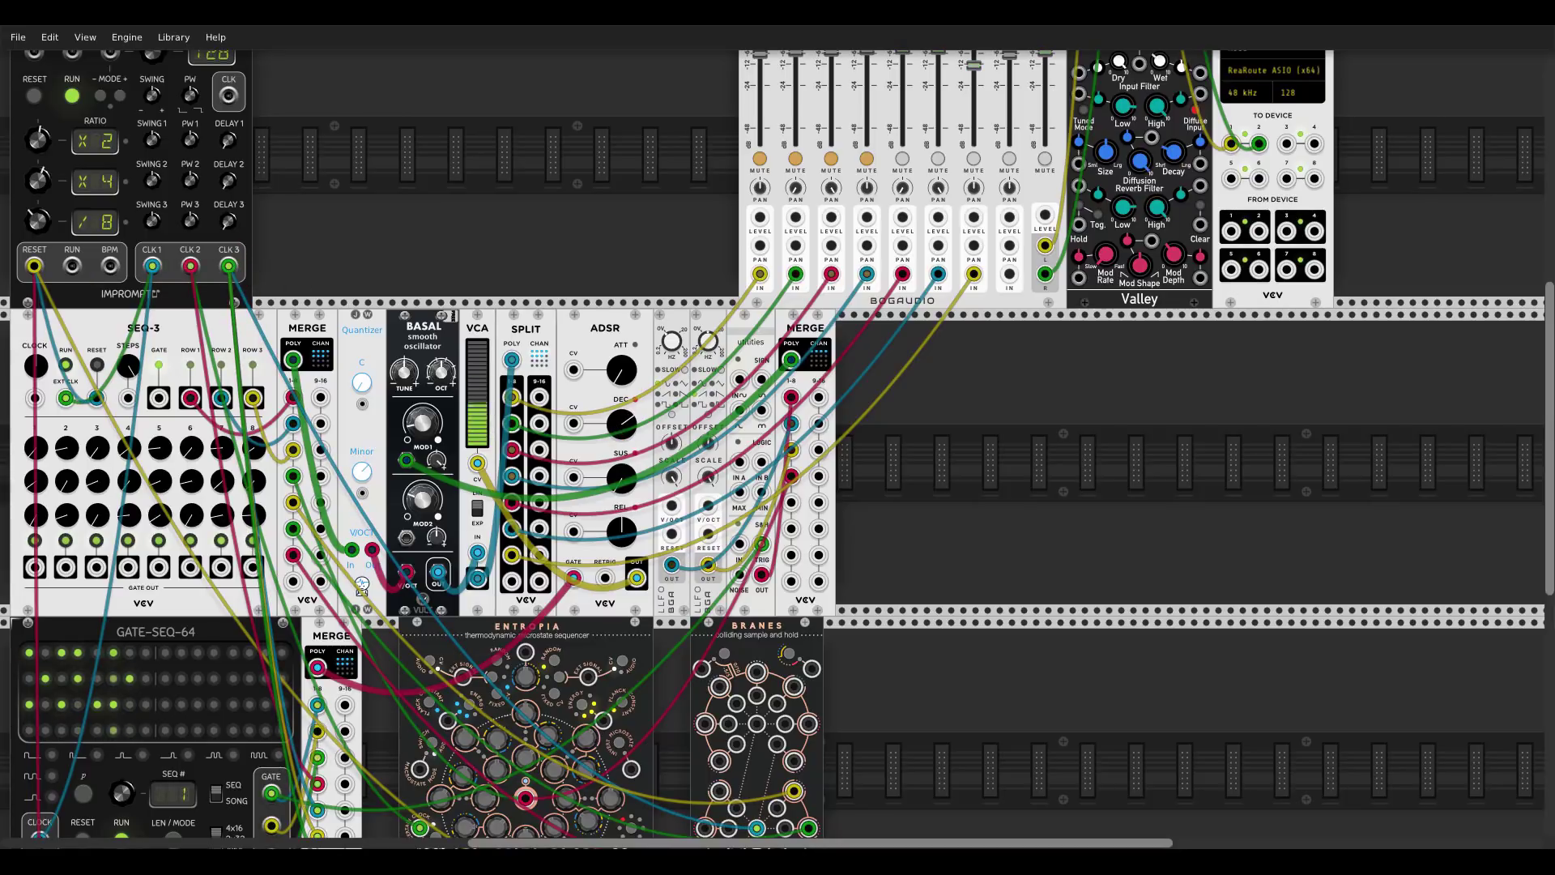
# Step: Find the Bogaudio MIX4 among the mixer modules and place it between Clocked and MIX8
pyautogui.scroll(-1, 996, 424)
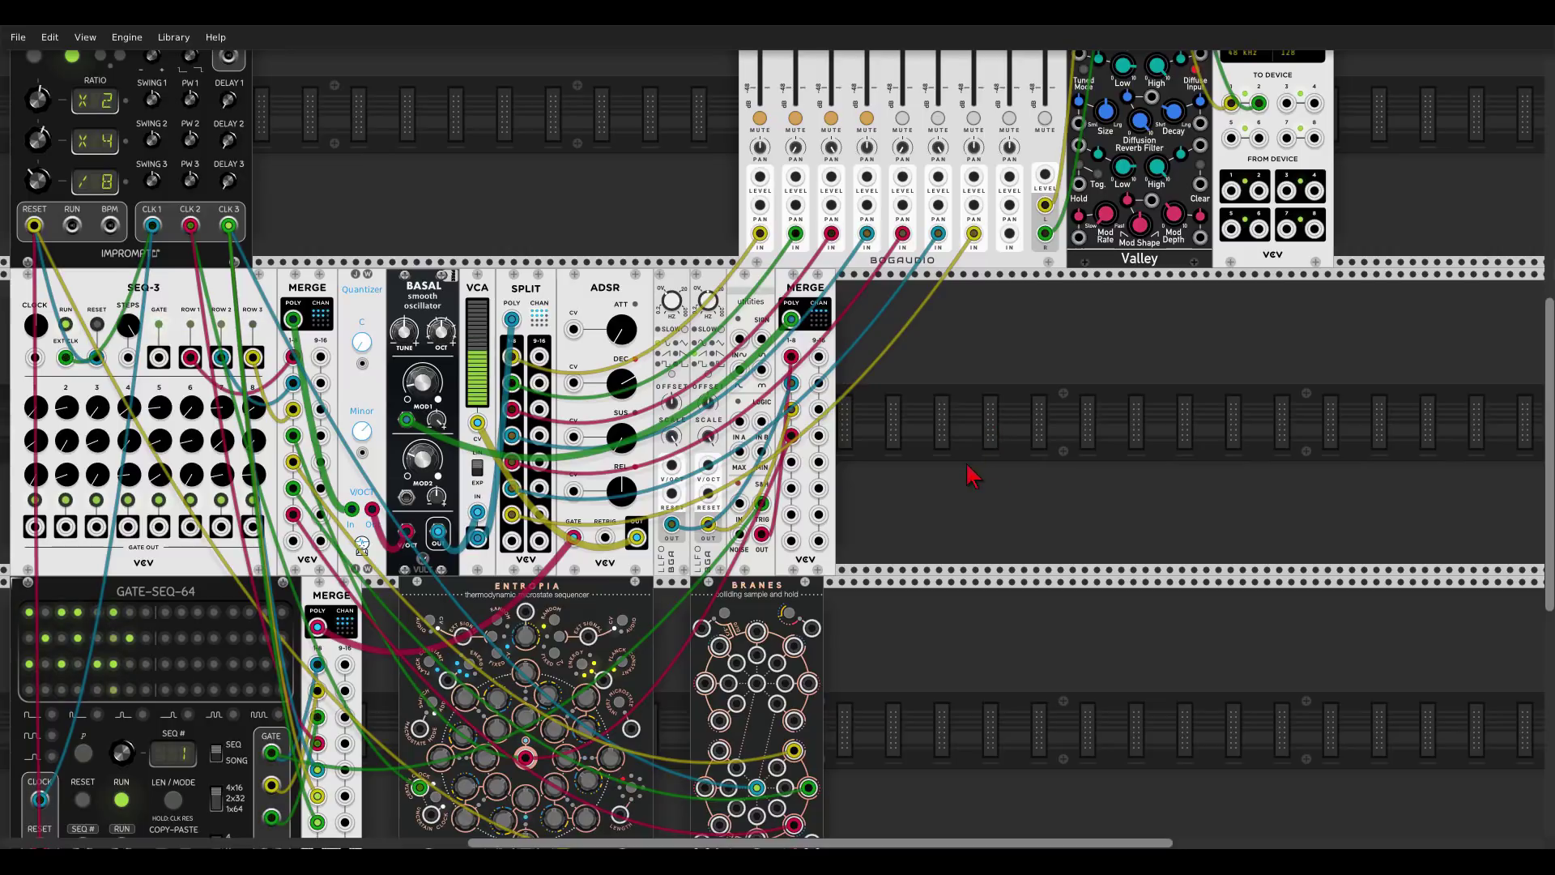
pyautogui.scroll(-2, 951, 476)
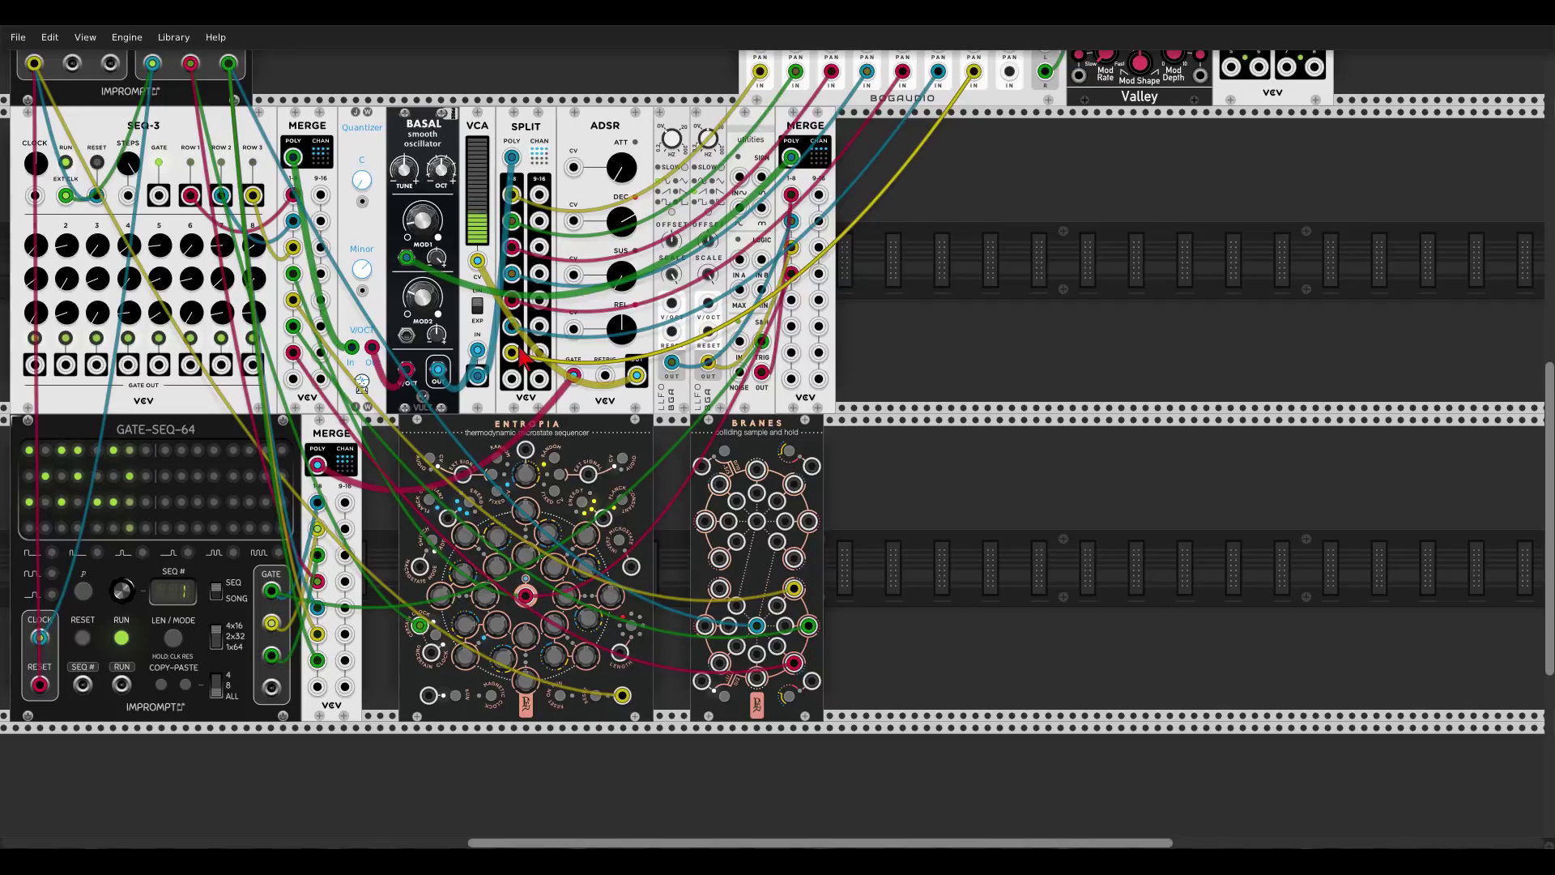
pyautogui.scroll(7, 523, 357)
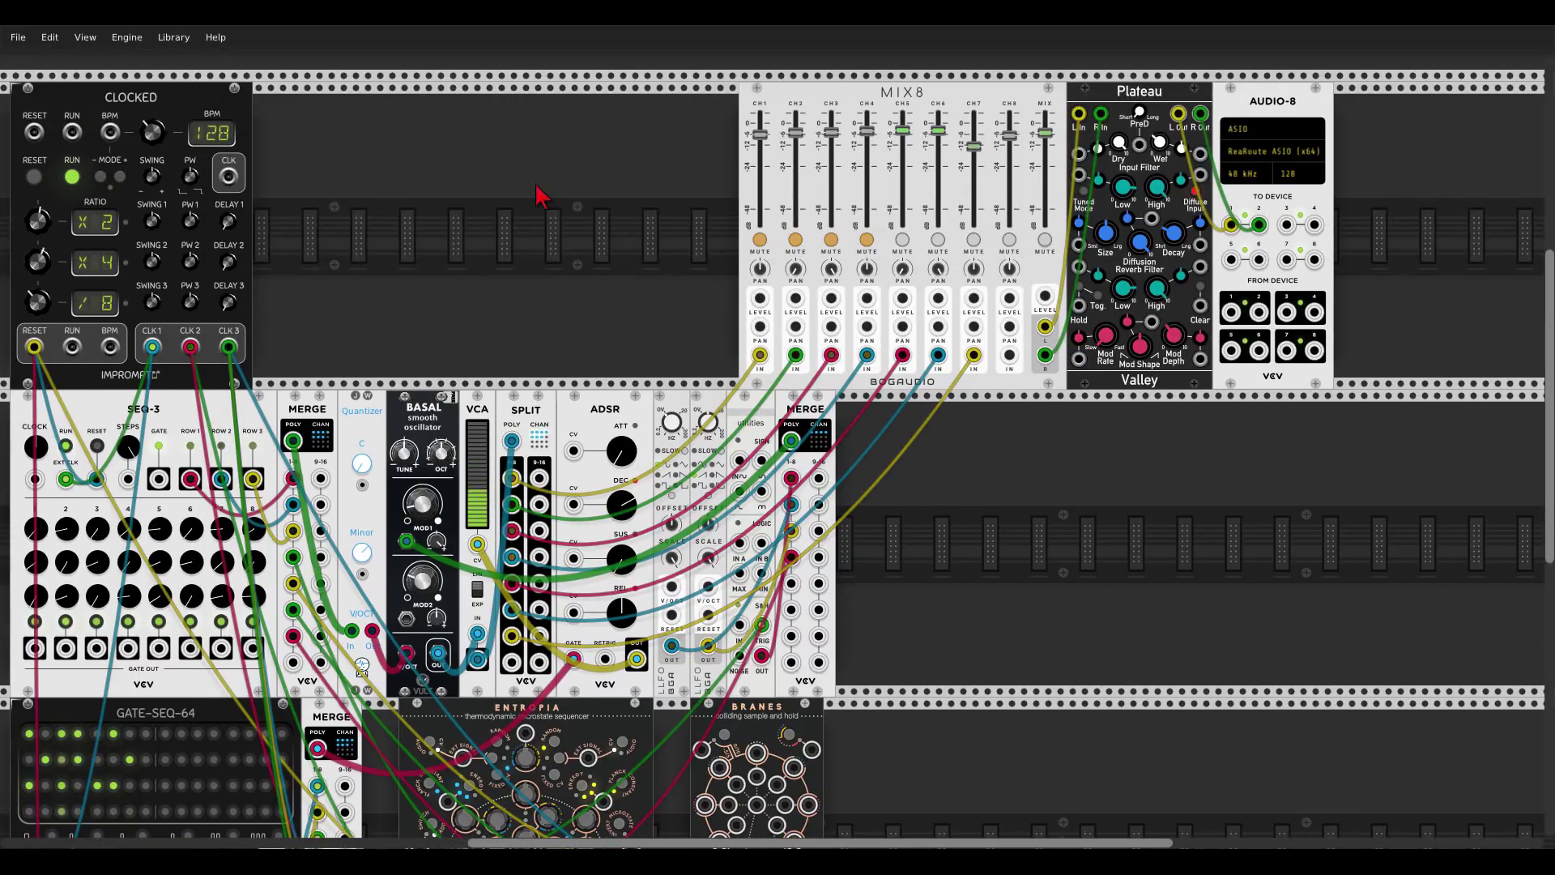
pyautogui.scroll(-1, 541, 196)
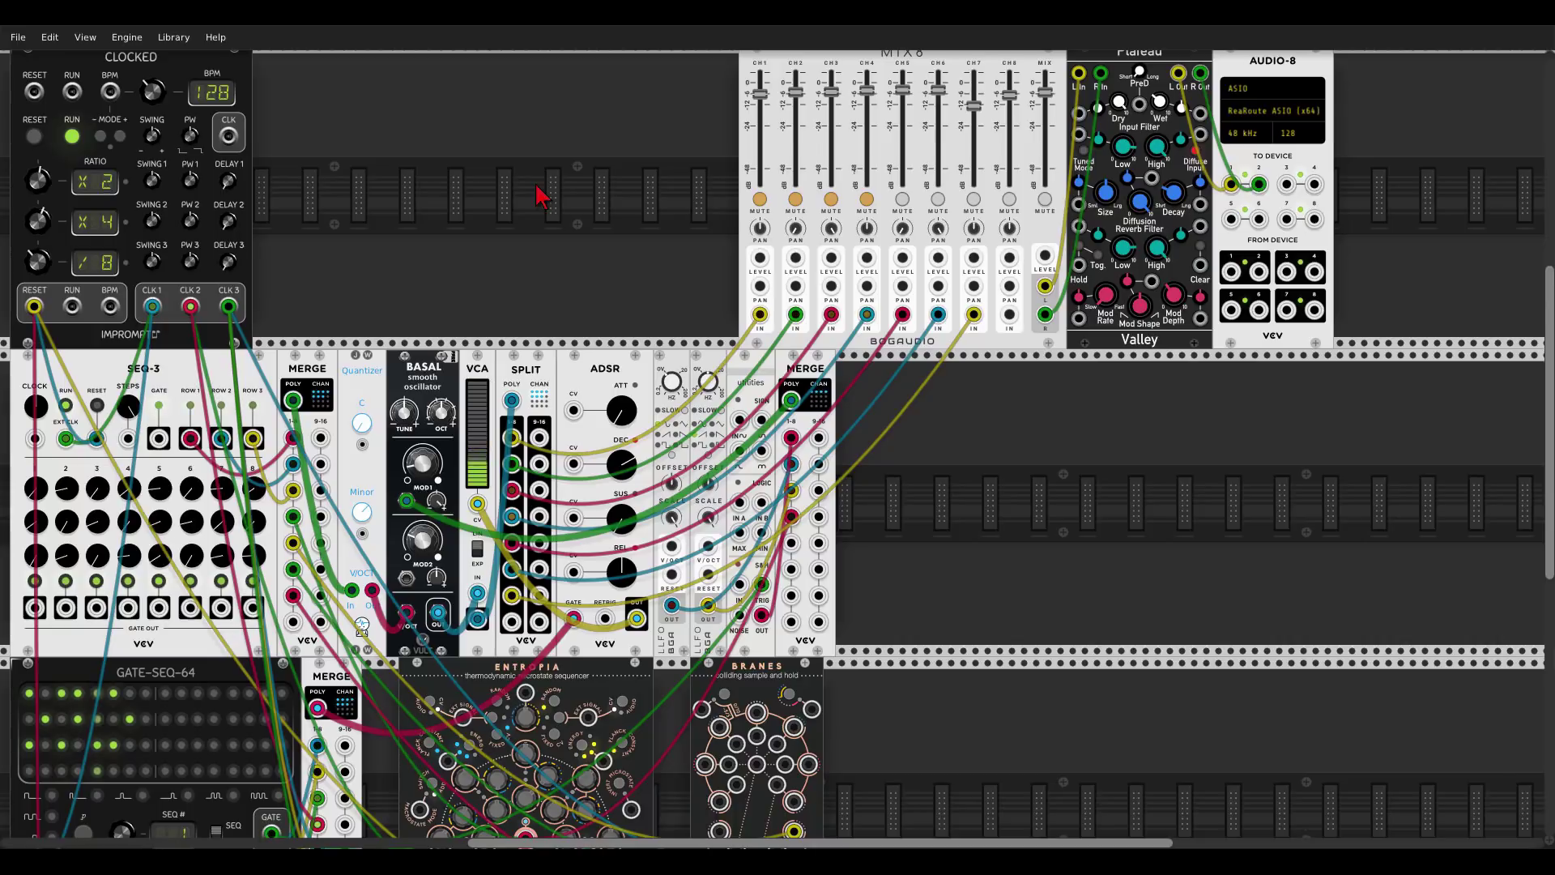
pyautogui.rightClick(541, 196)
pyautogui.write('mixer')
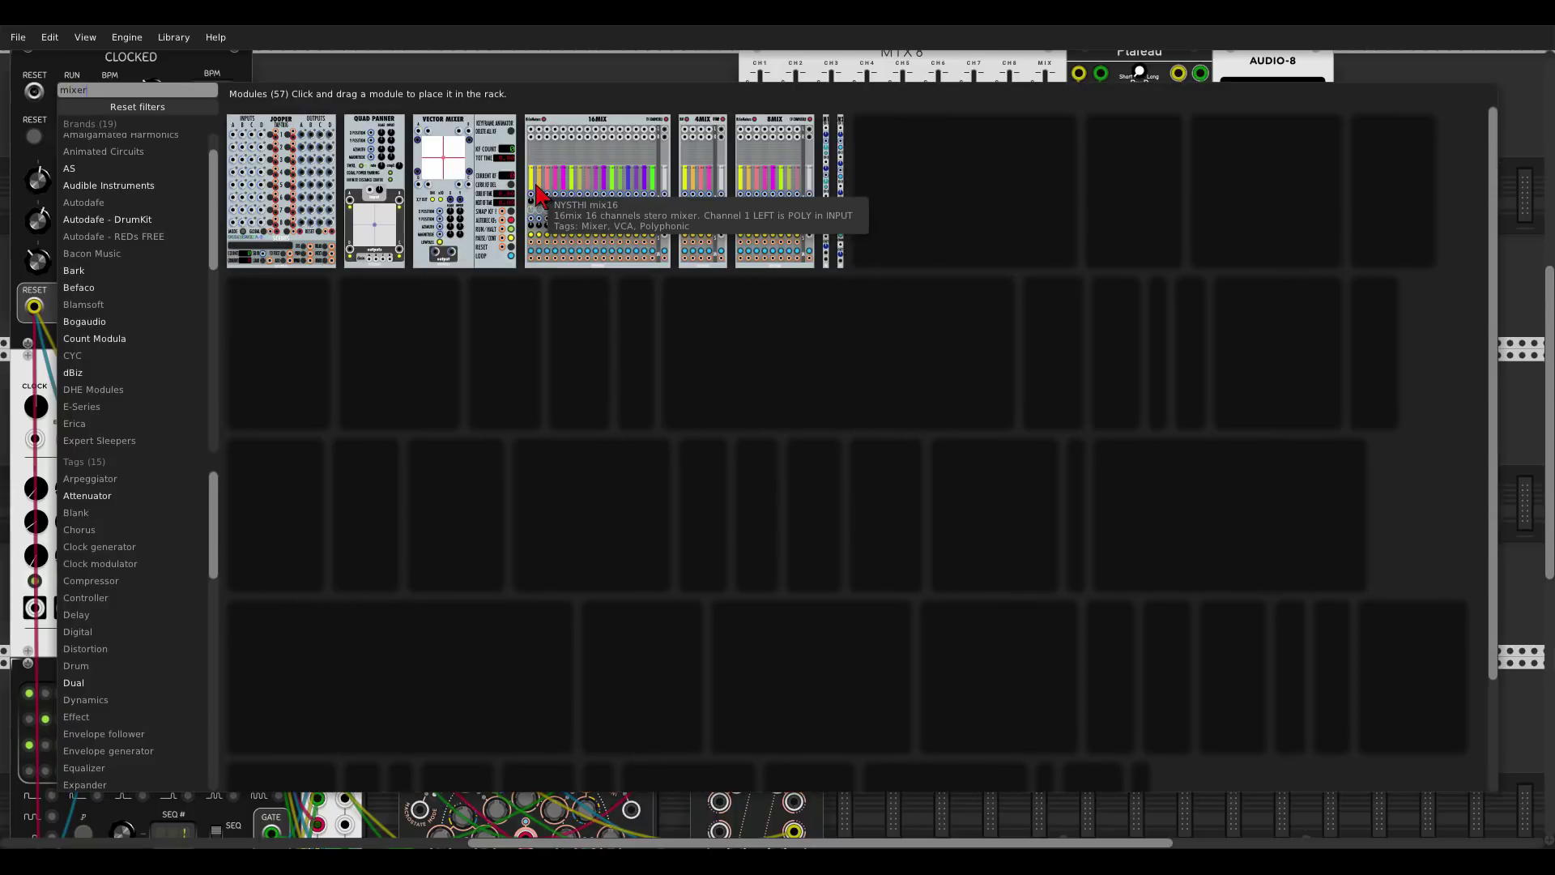
pyautogui.scroll(-3, 648, 405)
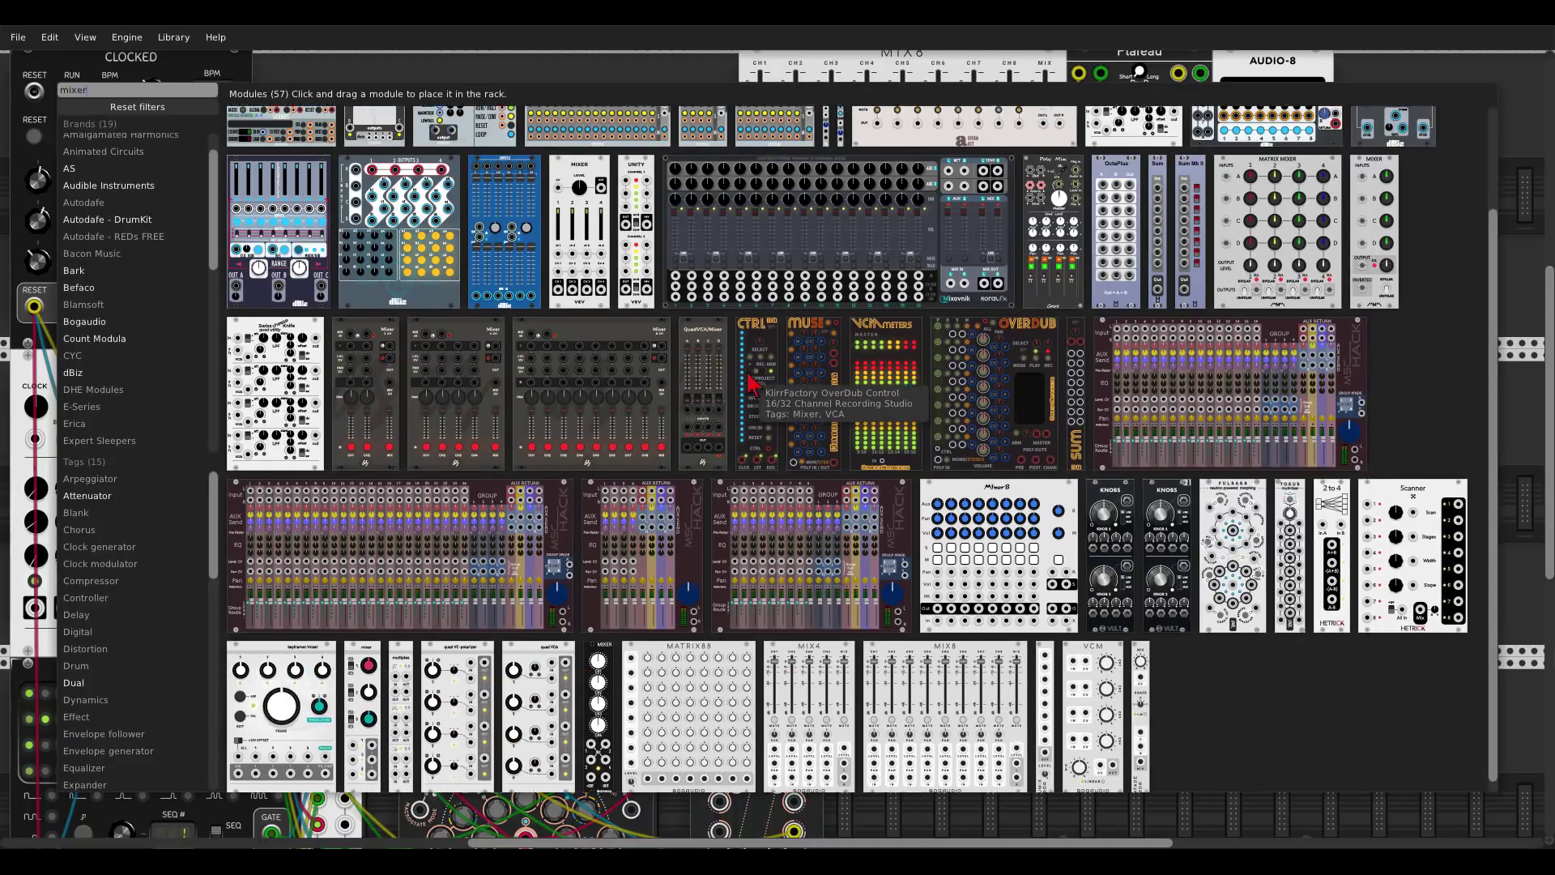
pyautogui.press('Escape')
pyautogui.moveTo(753, 606); pyautogui.dragTo(614, 327)
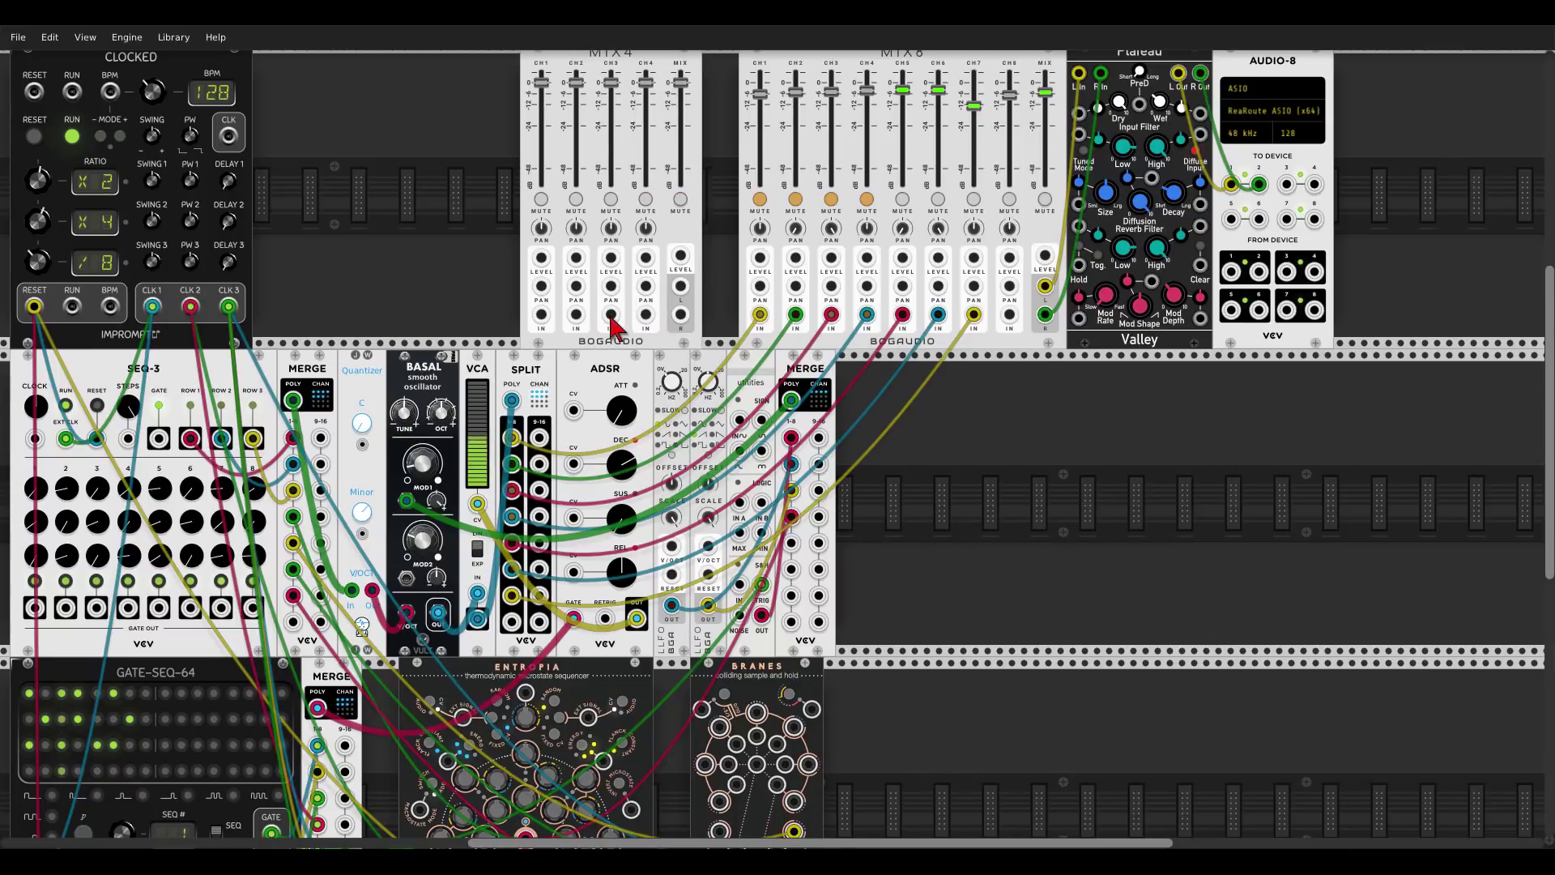
# Step: Move the cables from MIX8 inputs 5, 6 and 7 to MIX4 inputs 1, 2 and 3, and shift MIX4 closer to Clocked
pyautogui.moveTo(903, 315); pyautogui.dragTo(541, 314)
pyautogui.moveTo(938, 314); pyautogui.dragTo(576, 314)
pyautogui.moveTo(974, 316); pyautogui.dragTo(611, 314)
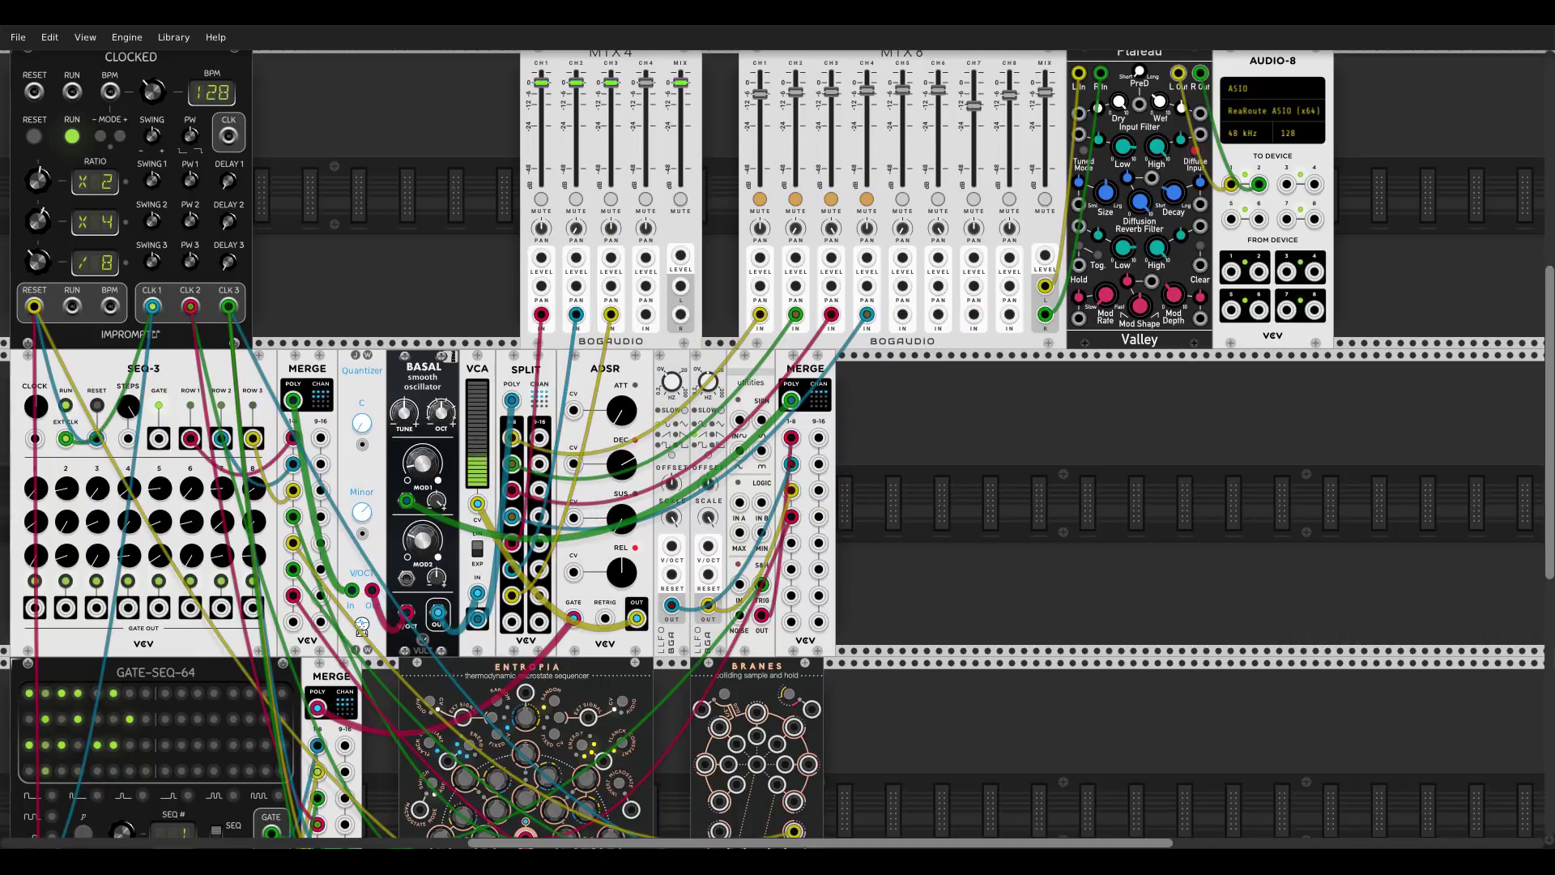
pyautogui.moveTo(617, 65); pyautogui.dragTo(454, 81)
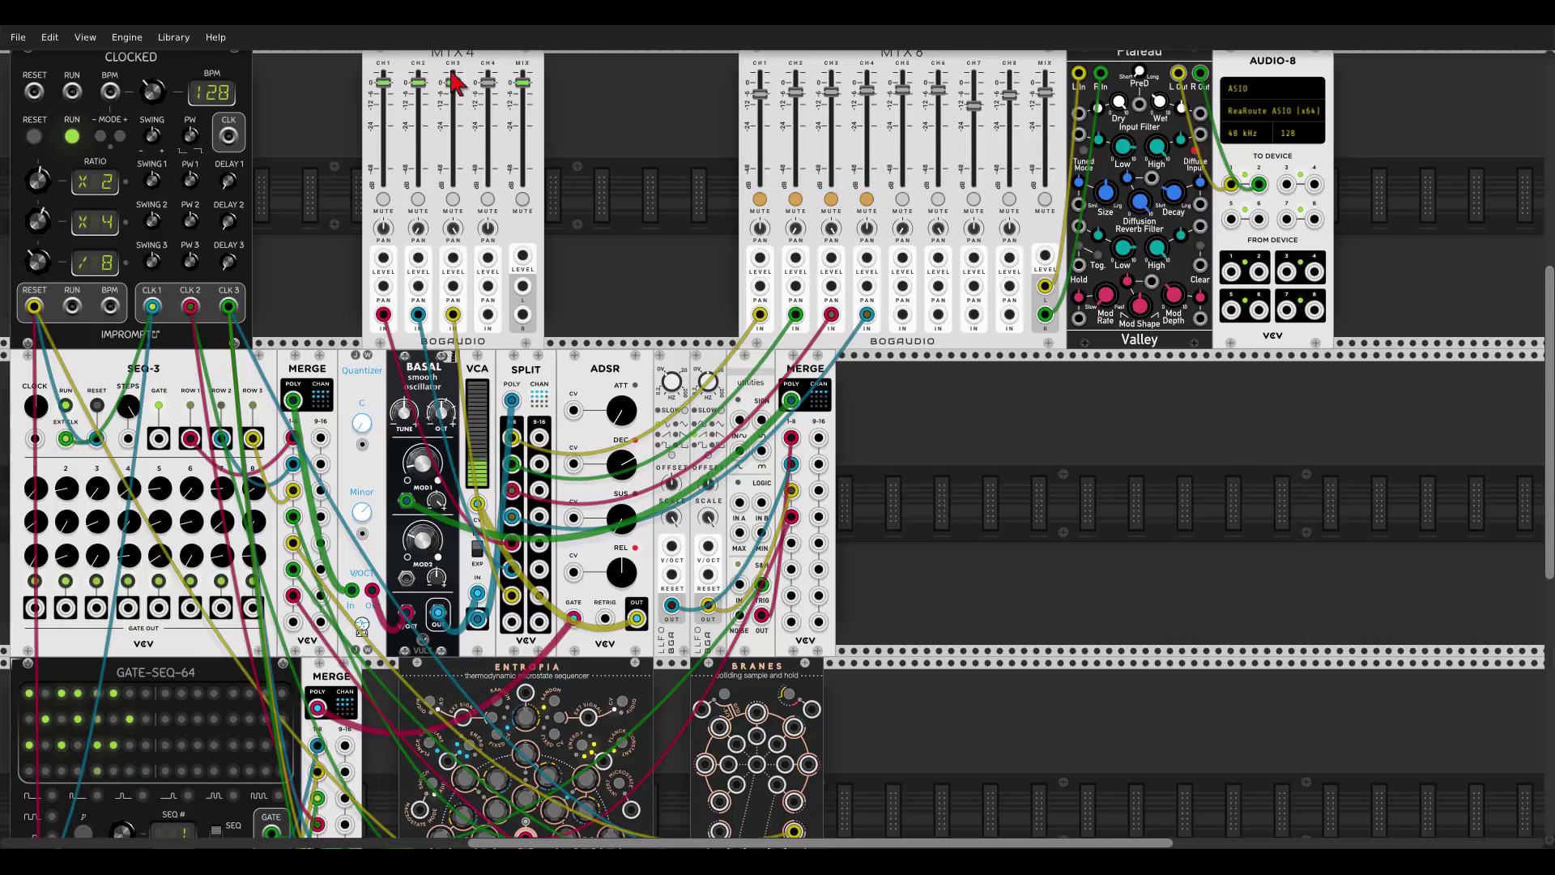
# Step: Add the Chronoblob delay beside MIX4, feeding it MIX4's stereo output and syncing it to Clocked's main CLK output
pyautogui.scroll(2, 567, 178)
pyautogui.rightClick(631, 249)
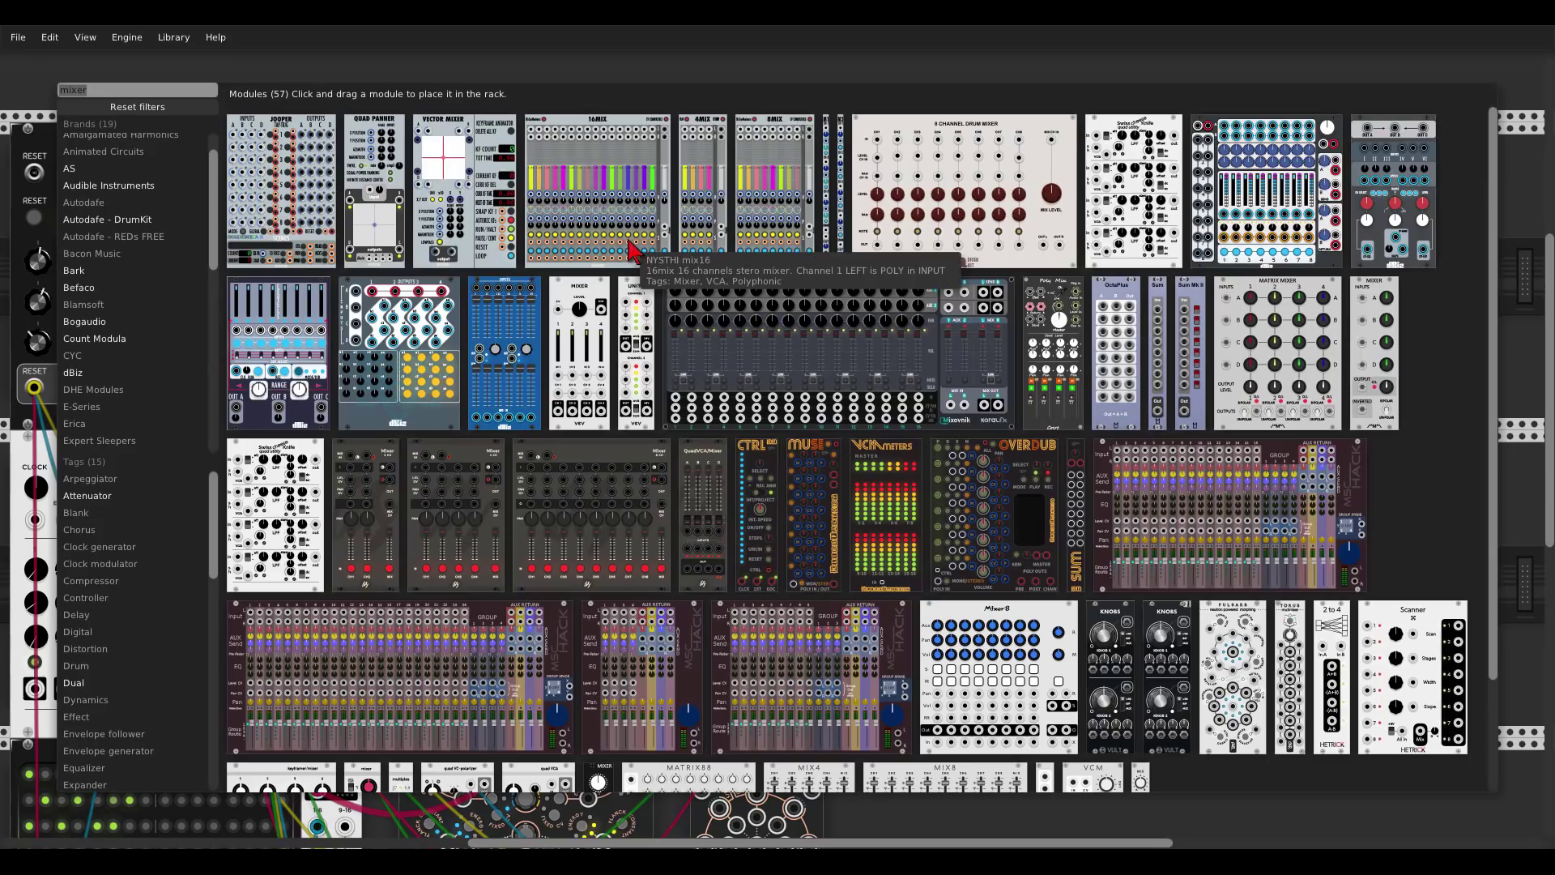
pyautogui.write('chro')
pyautogui.moveTo(264, 190); pyautogui.dragTo(616, 275)
pyautogui.moveTo(523, 367); pyautogui.dragTo(229, 217)
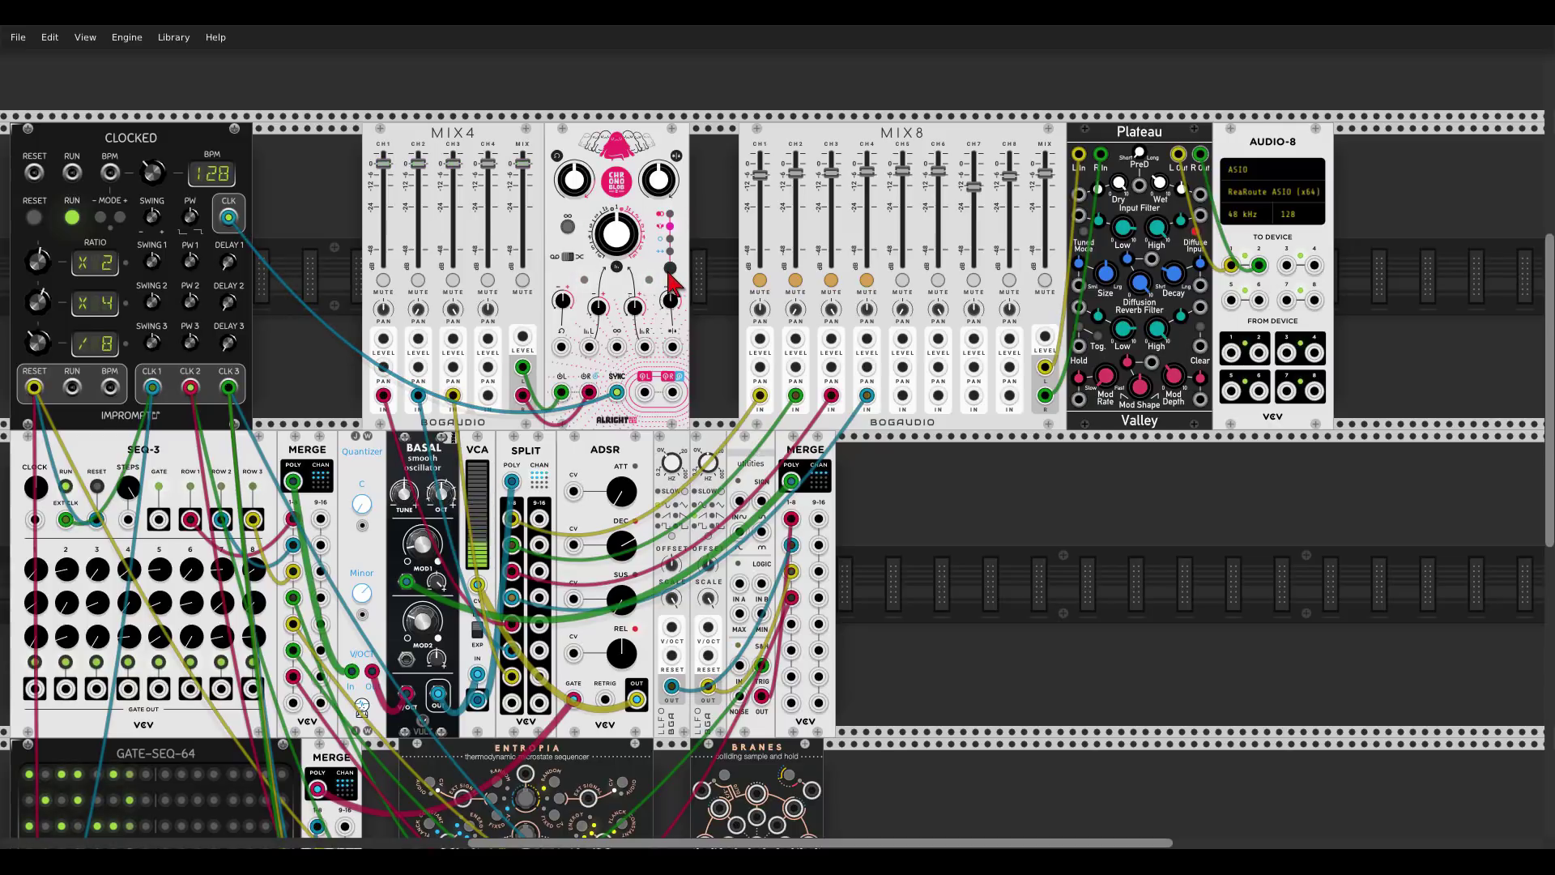
# Step: Patch the delay's left and right outputs into MIX8 inputs 5 and 6, and unmute MIX8 channels 1 to 4
pyautogui.moveTo(645, 392)
pyautogui.mouseDown()
pyautogui.moveTo(938, 395)
pyautogui.moveTo(673, 394)
pyautogui.mouseUp()
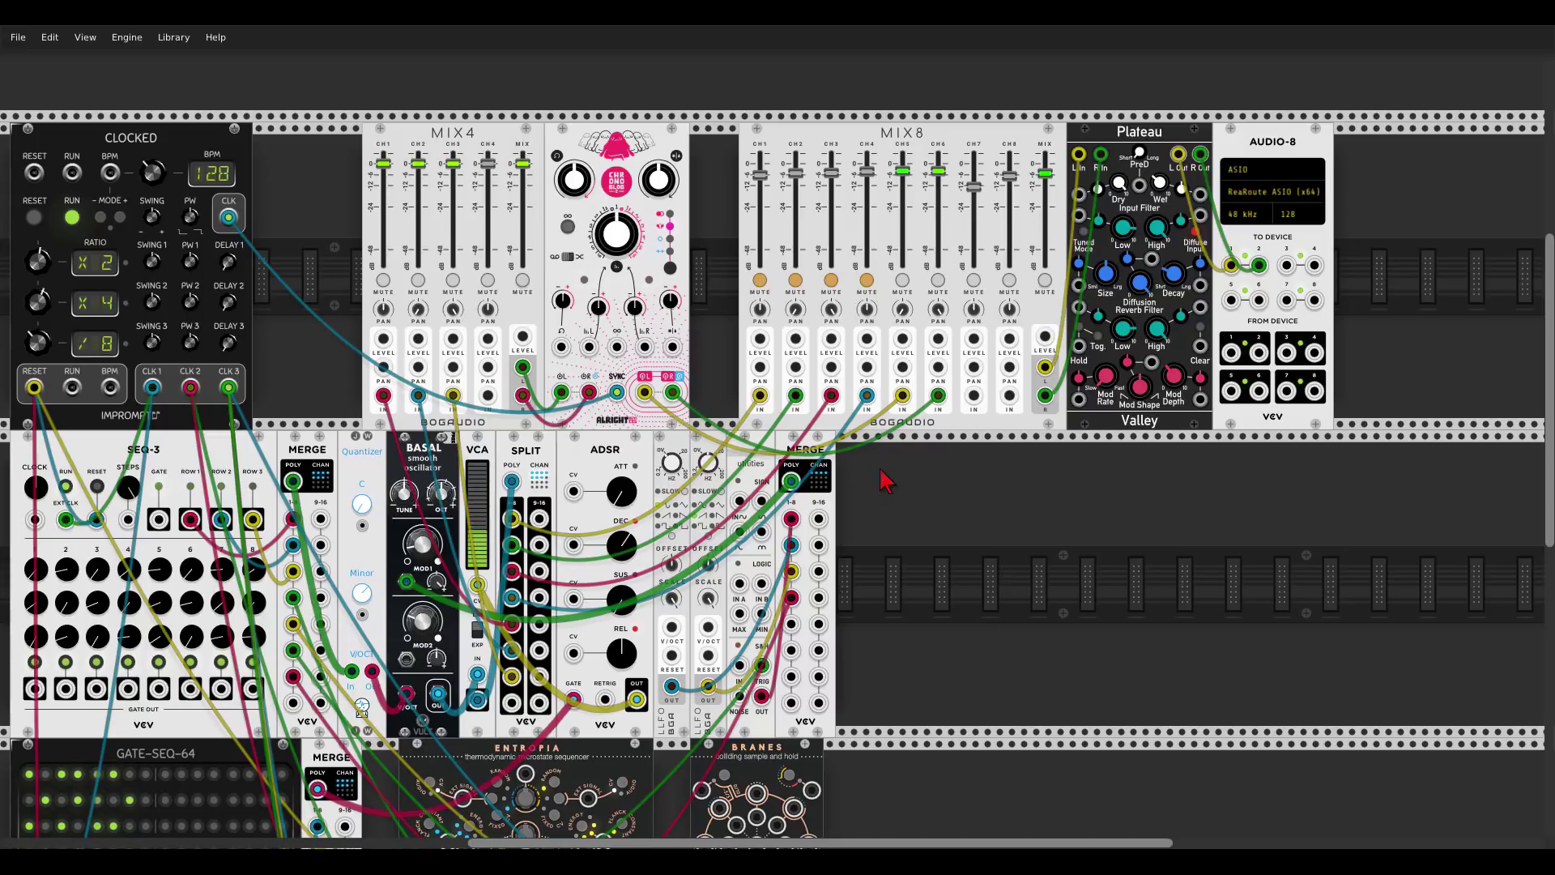
pyautogui.click(865, 280)
pyautogui.click(831, 280)
pyautogui.click(795, 280)
pyautogui.click(760, 281)
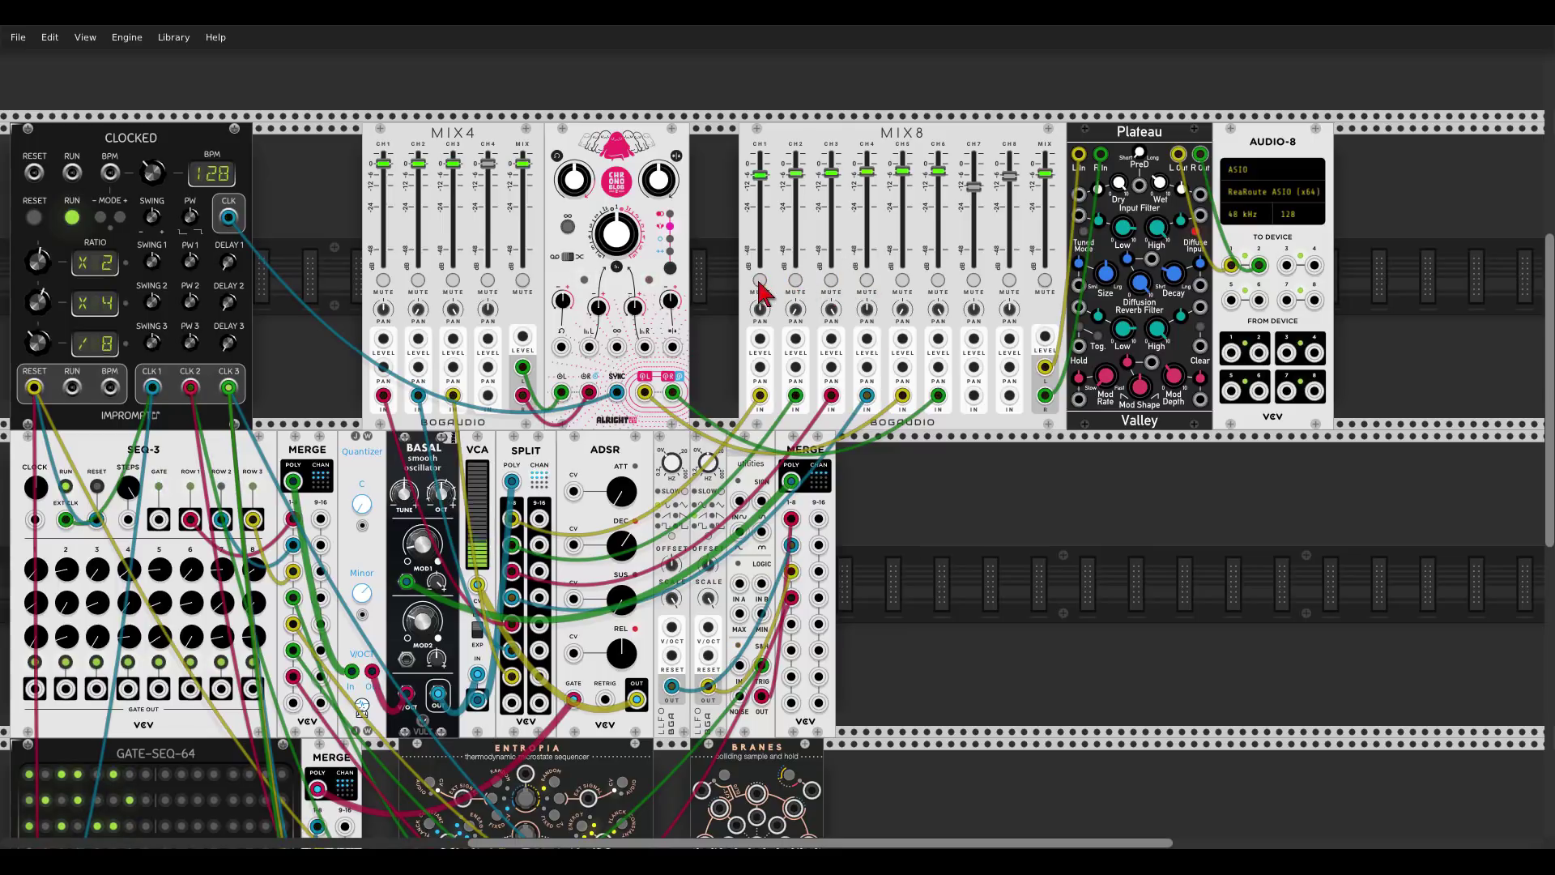
# Step: Trigger Branes' upper section from Clocked's CLK 3 and patch three of its outputs into inputs 5, 6 and 7 of the modulation Merge
pyautogui.scroll(-4, 918, 484)
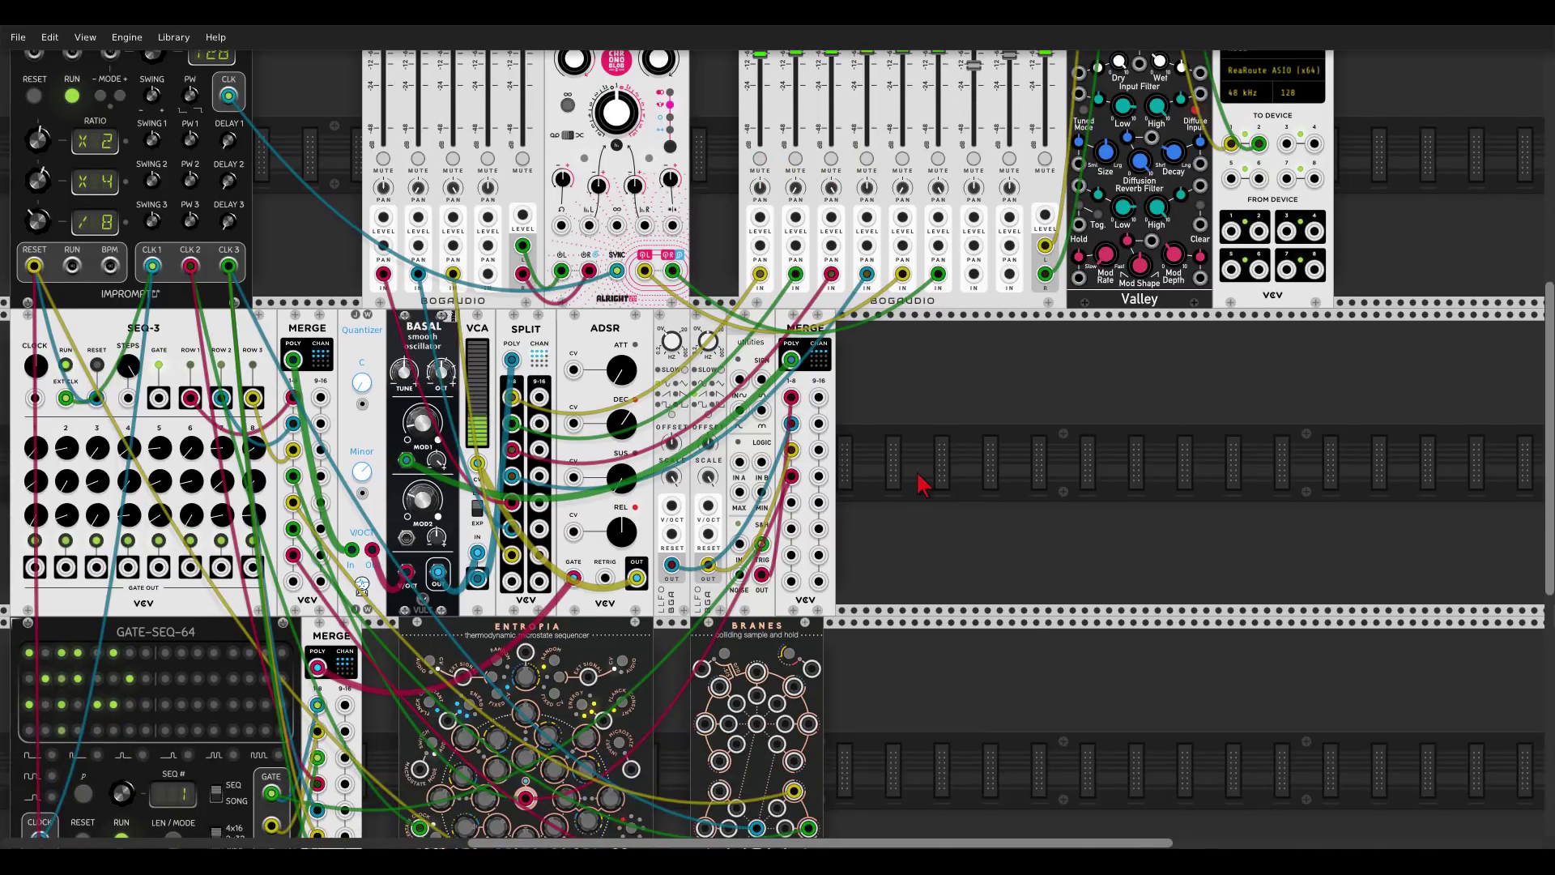
pyautogui.scroll(-1, 915, 474)
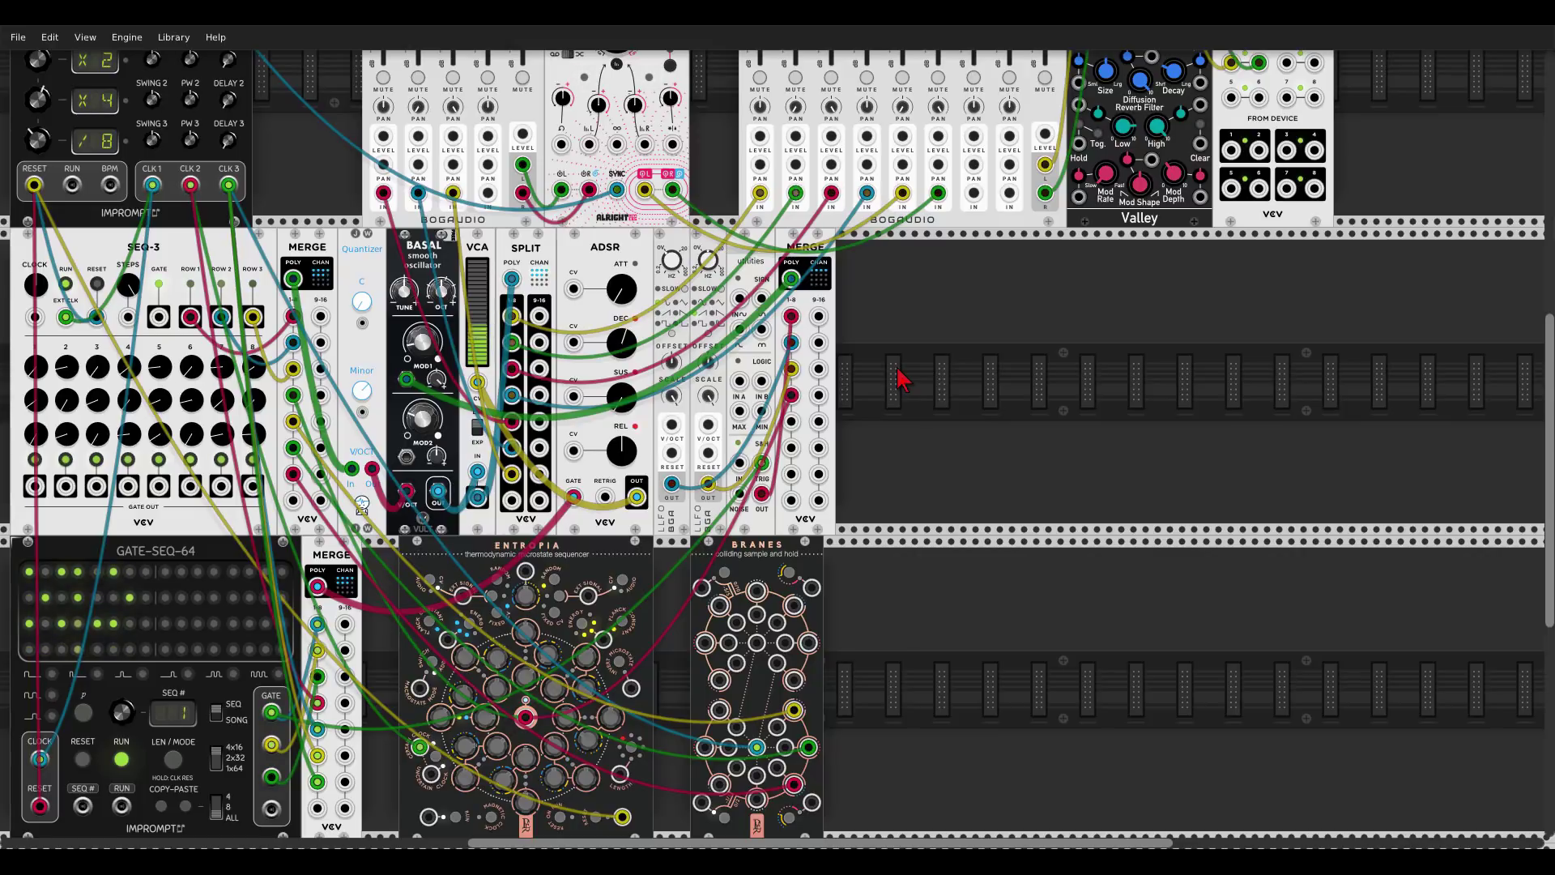
pyautogui.moveTo(756, 643); pyautogui.dragTo(228, 185)
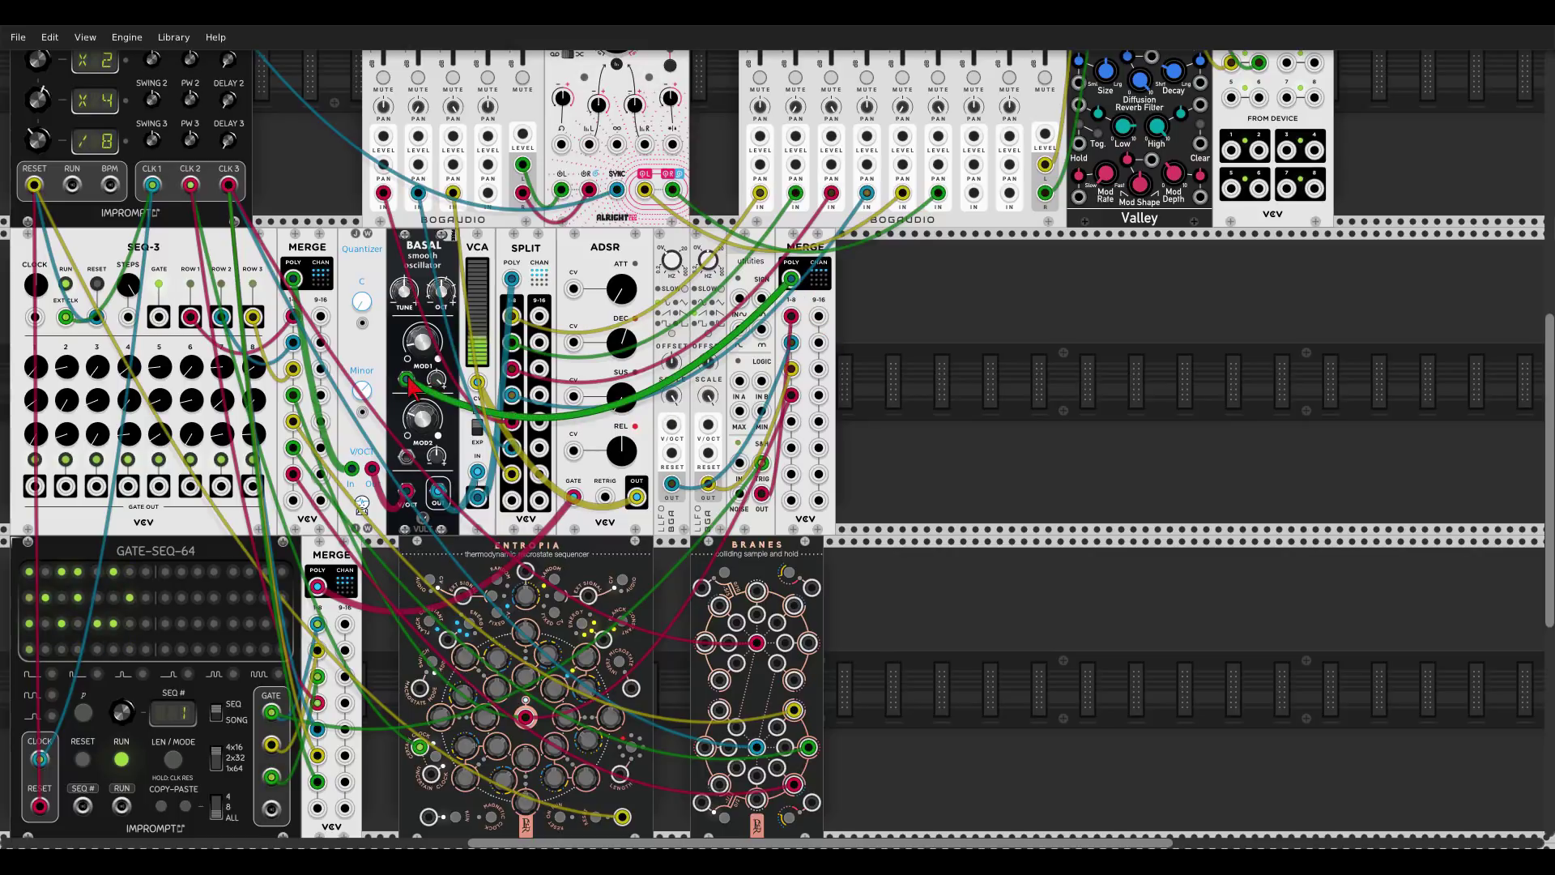
pyautogui.moveTo(757, 590); pyautogui.dragTo(791, 421)
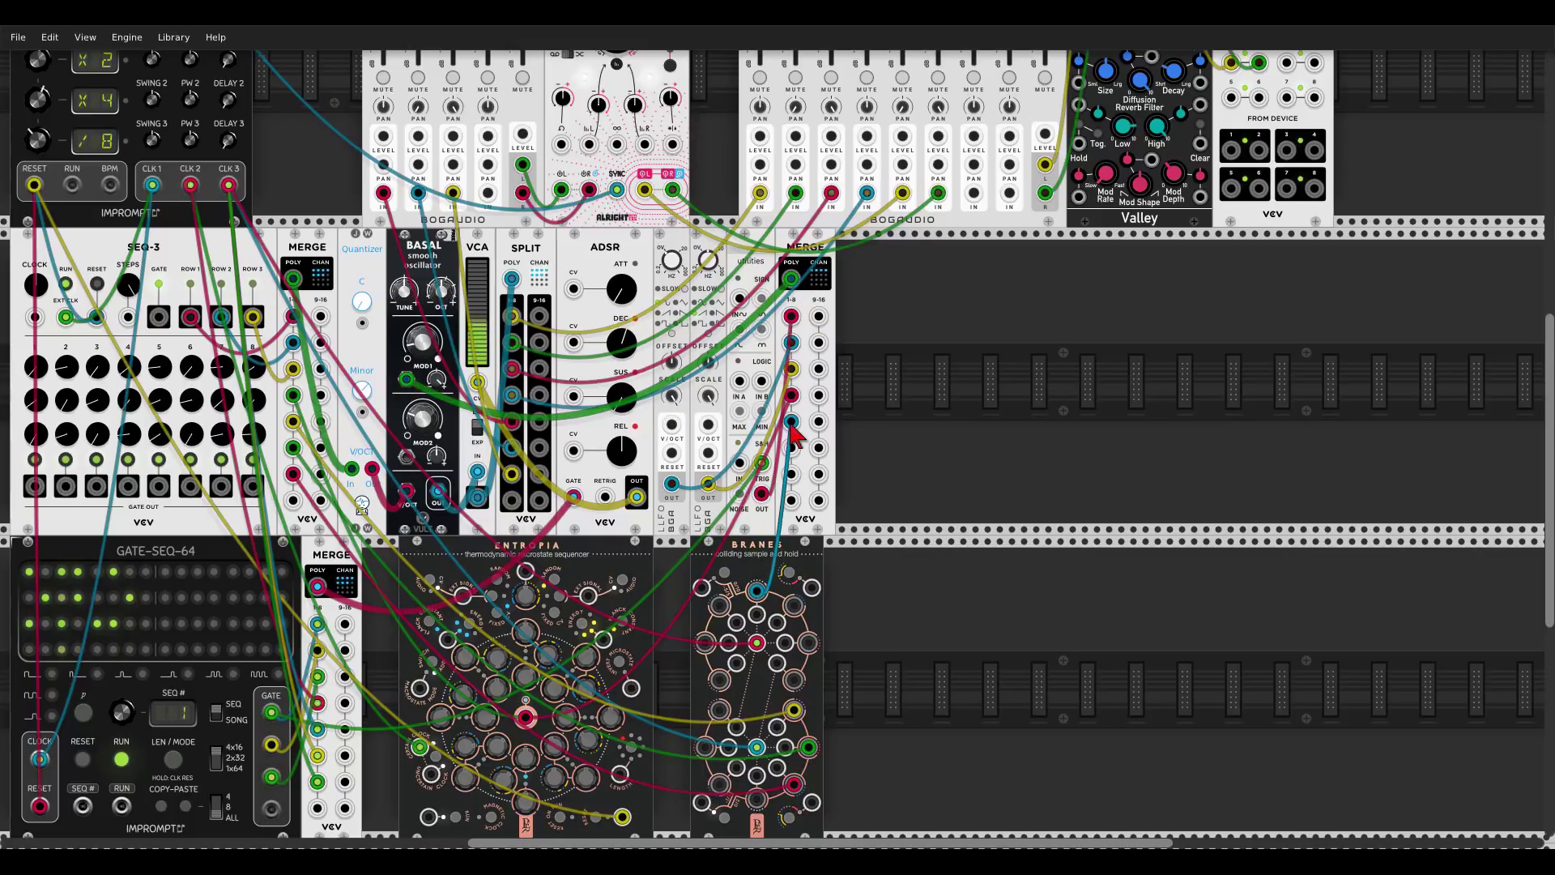
pyautogui.moveTo(718, 604); pyautogui.dragTo(791, 448)
pyautogui.moveTo(794, 605); pyautogui.dragTo(791, 474)
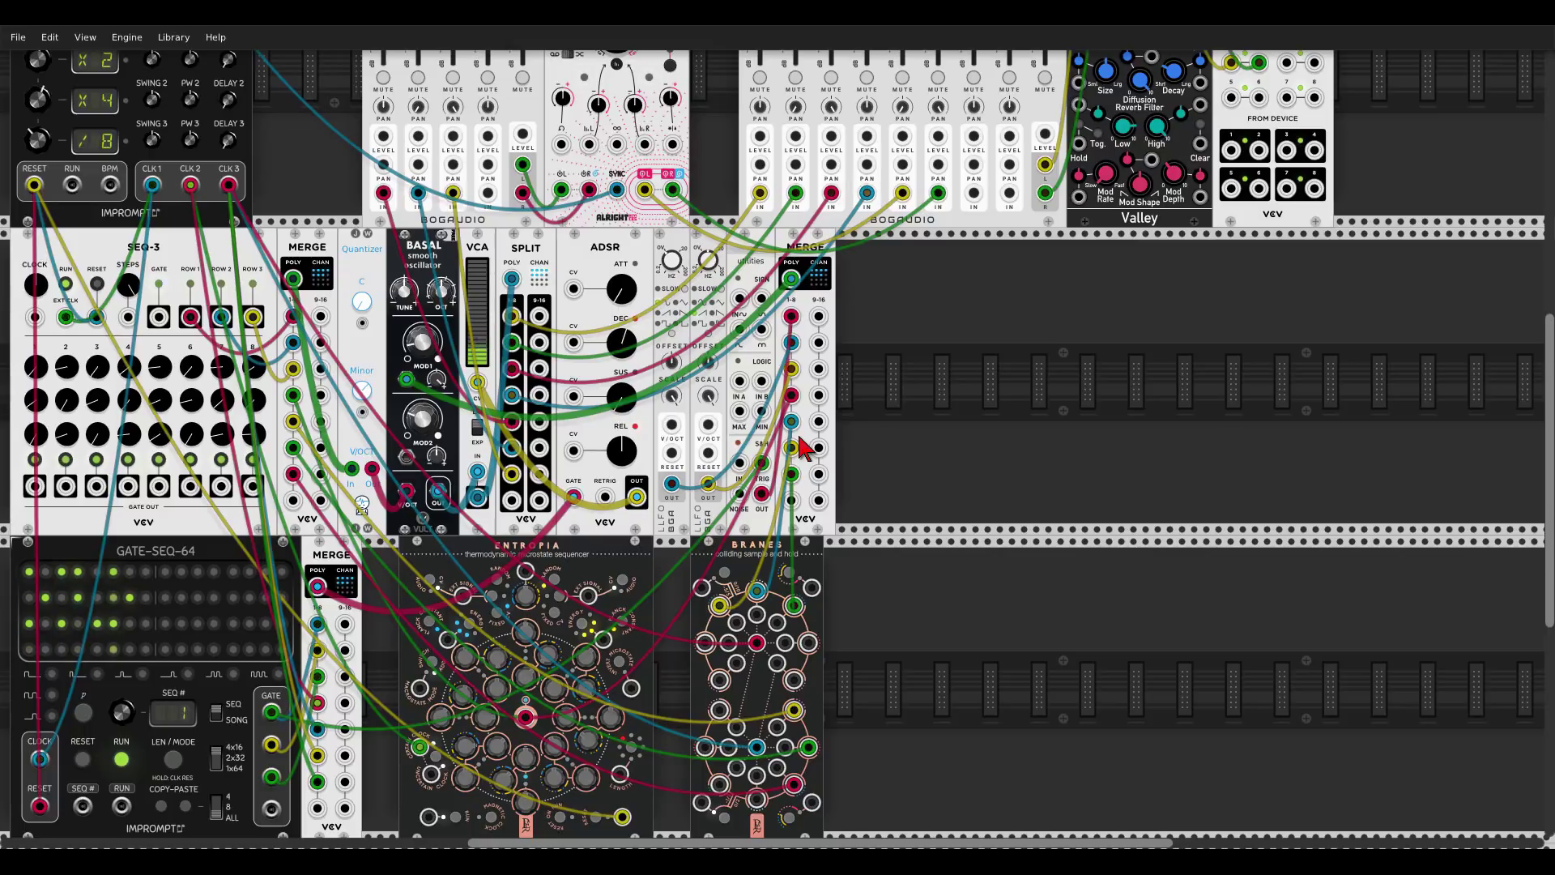
# Step: Briefly mute MIX8 channels 1 to 4 to audition the delayed voices alone, and unmute them again
pyautogui.moveTo(871, 421)
pyautogui.mouseDown()
pyautogui.moveTo(931, 410)
pyautogui.moveTo(882, 410)
pyautogui.mouseUp()
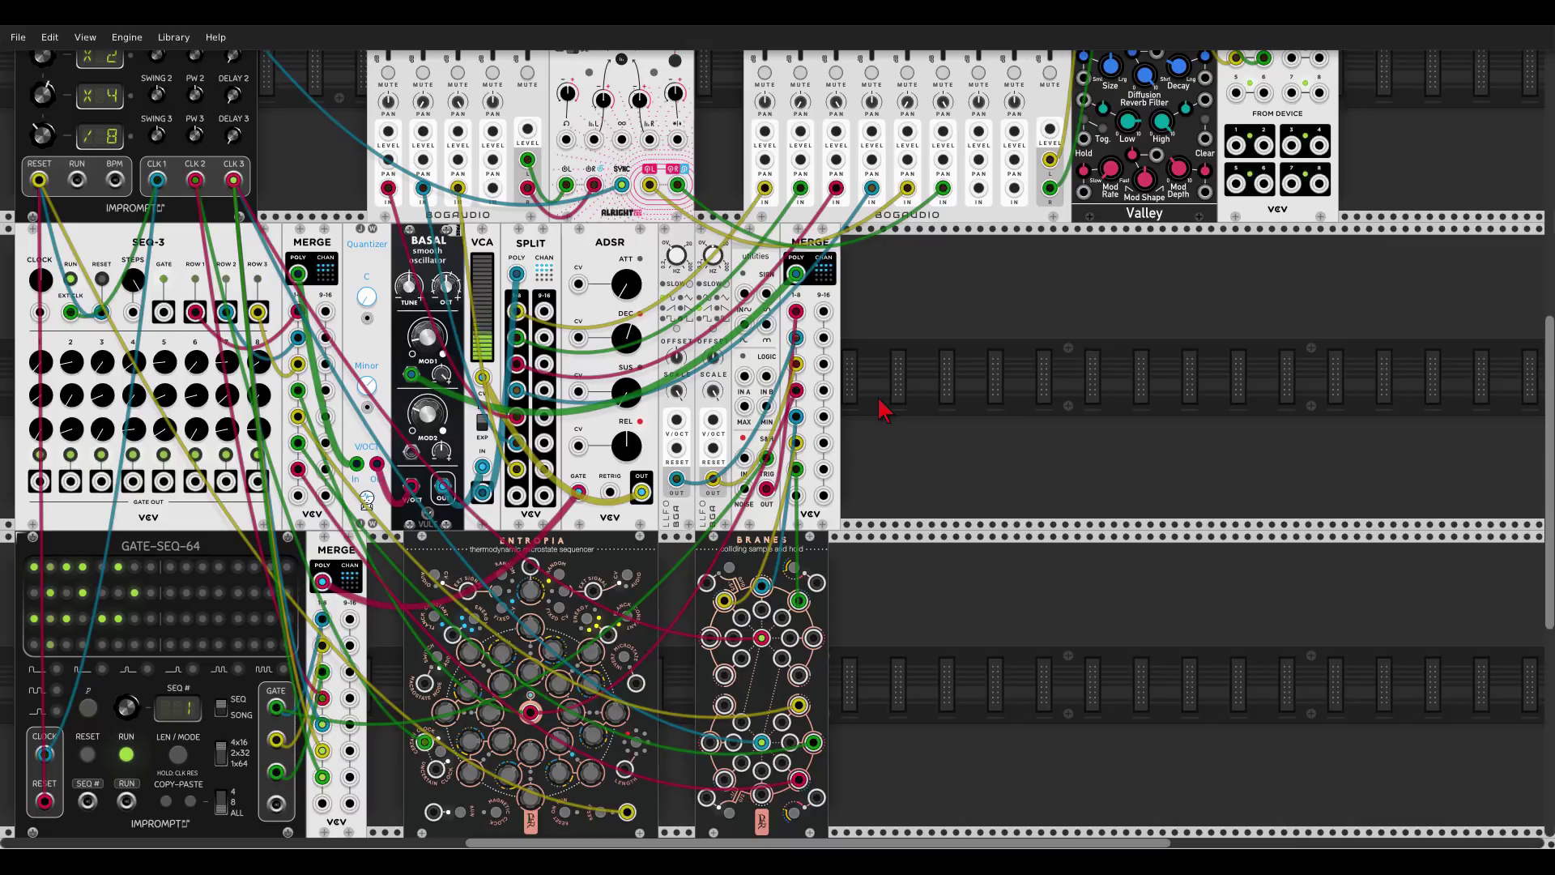
pyautogui.scroll(2, 879, 395)
pyautogui.click(765, 153)
pyautogui.click(800, 154)
pyautogui.click(836, 154)
pyautogui.click(872, 154)
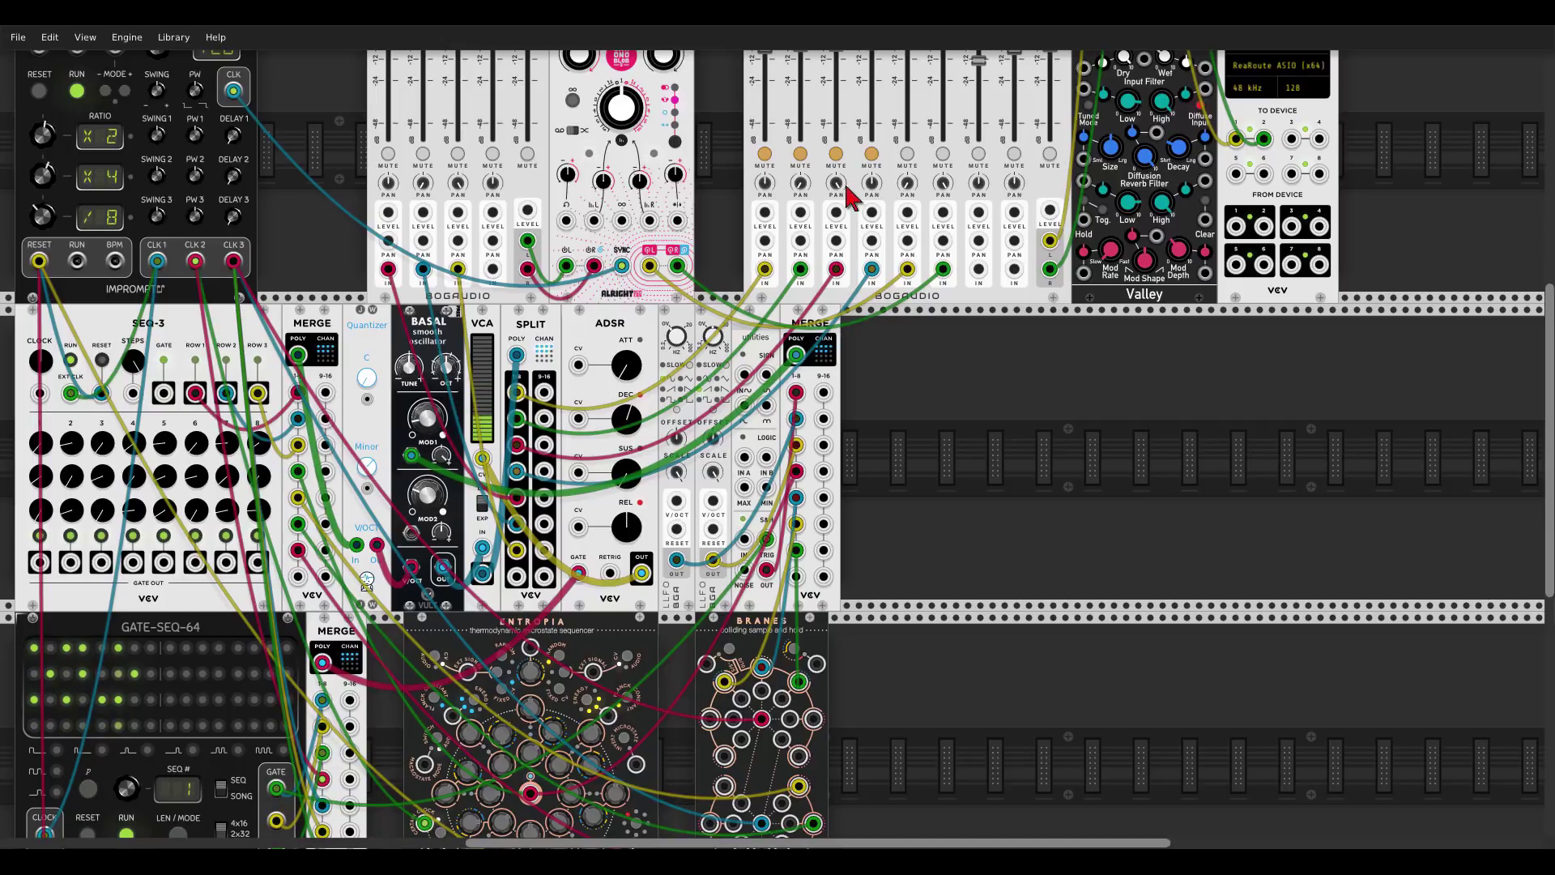
pyautogui.click(872, 154)
pyautogui.click(836, 153)
pyautogui.click(800, 154)
pyautogui.click(763, 154)
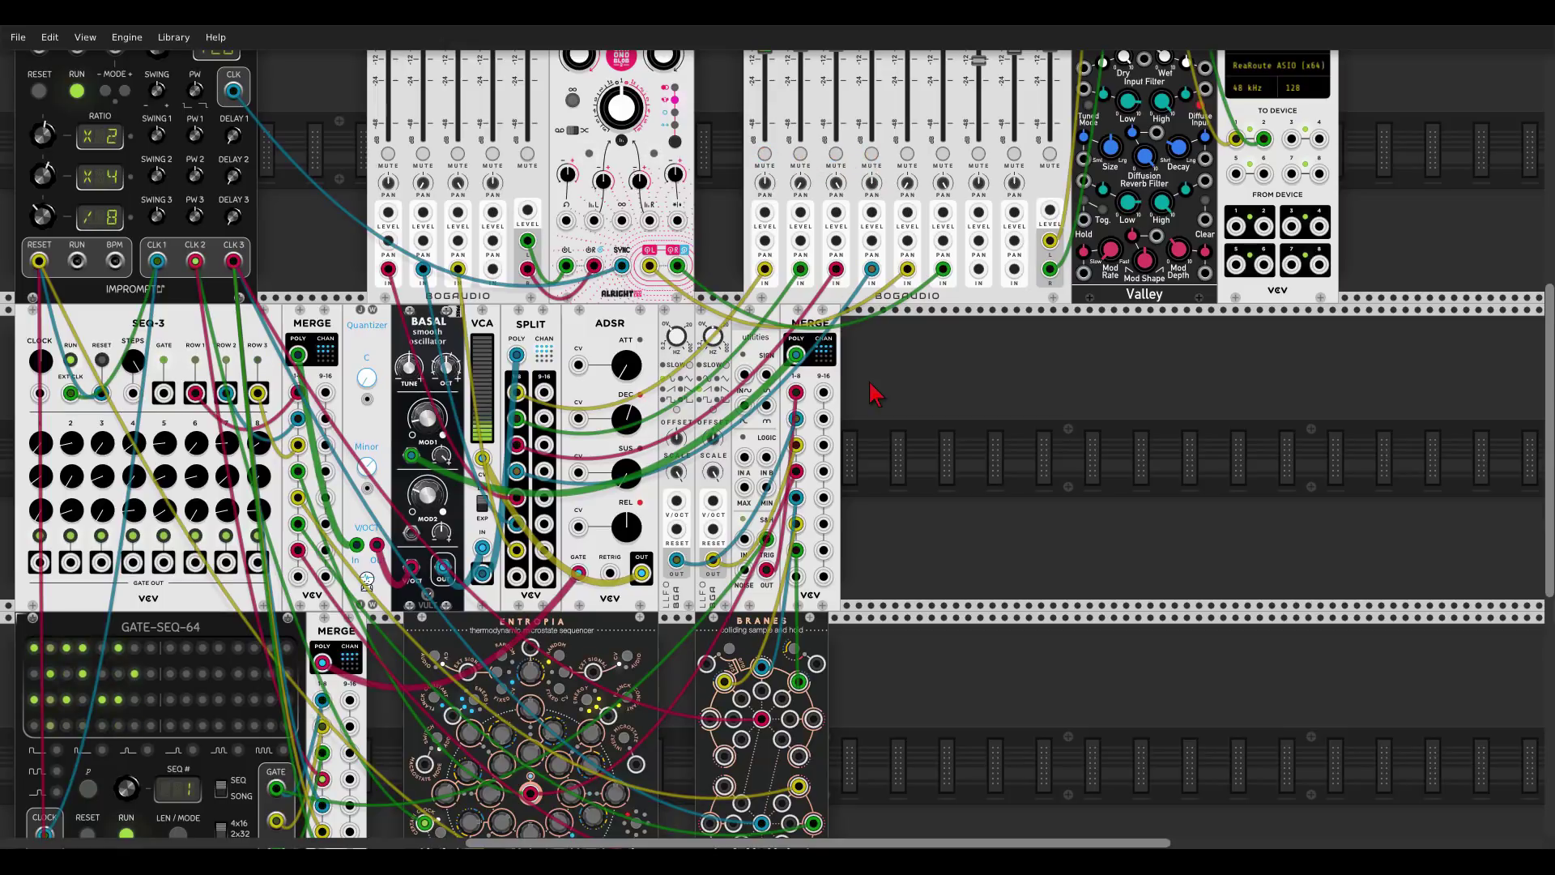
# Step: Add a Befaco Dual Atenuverter beside the modulation Merge and place a duplicate Merge next to it
pyautogui.scroll(1, 875, 393)
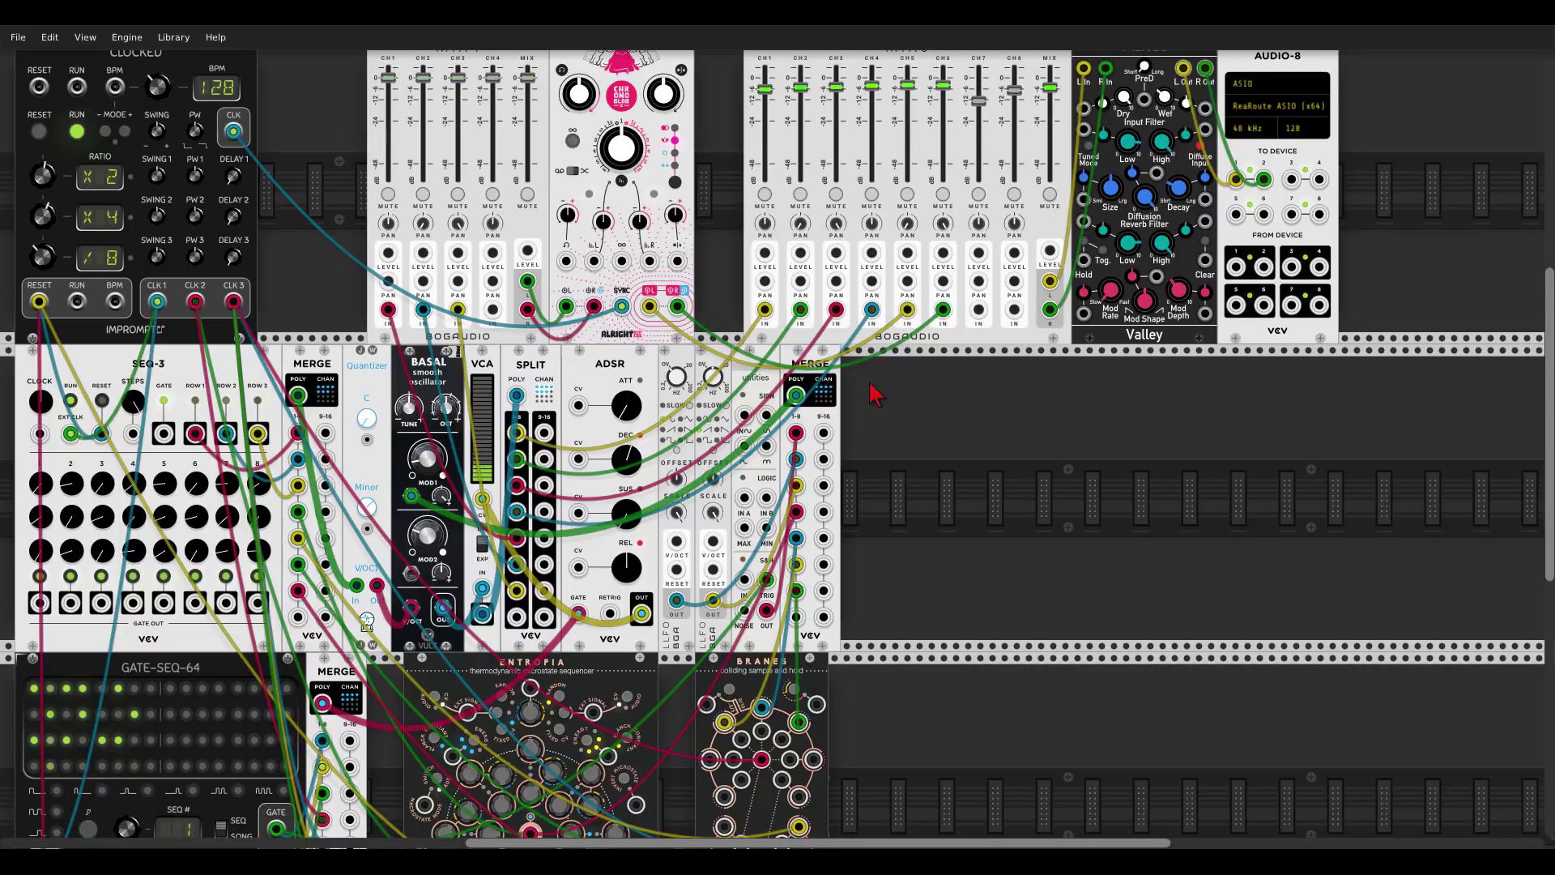
pyautogui.rightClick(891, 425)
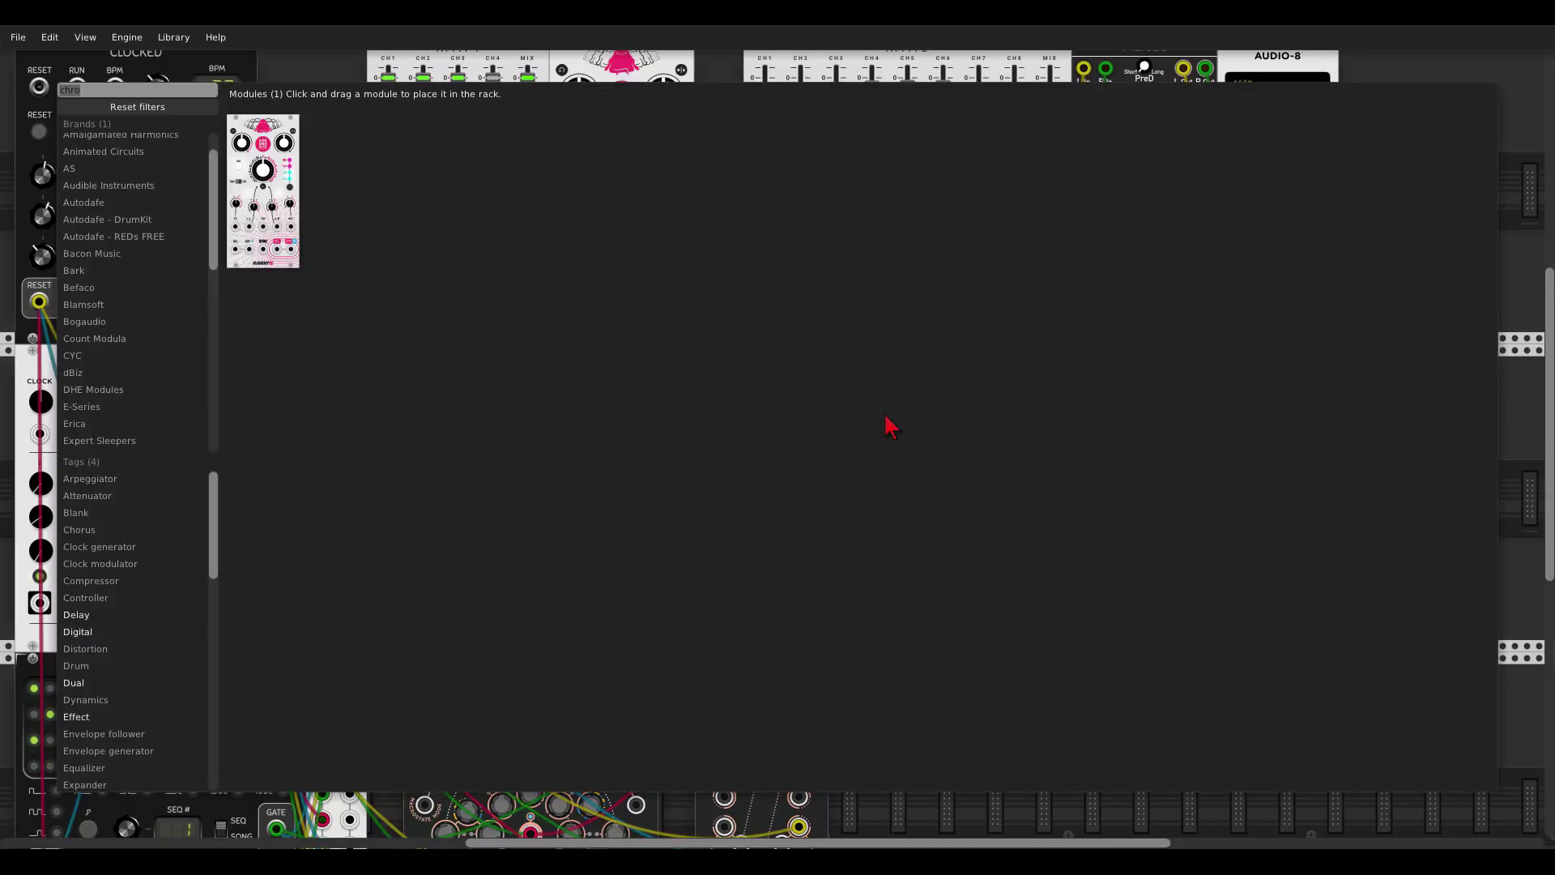
pyautogui.write('dual a')
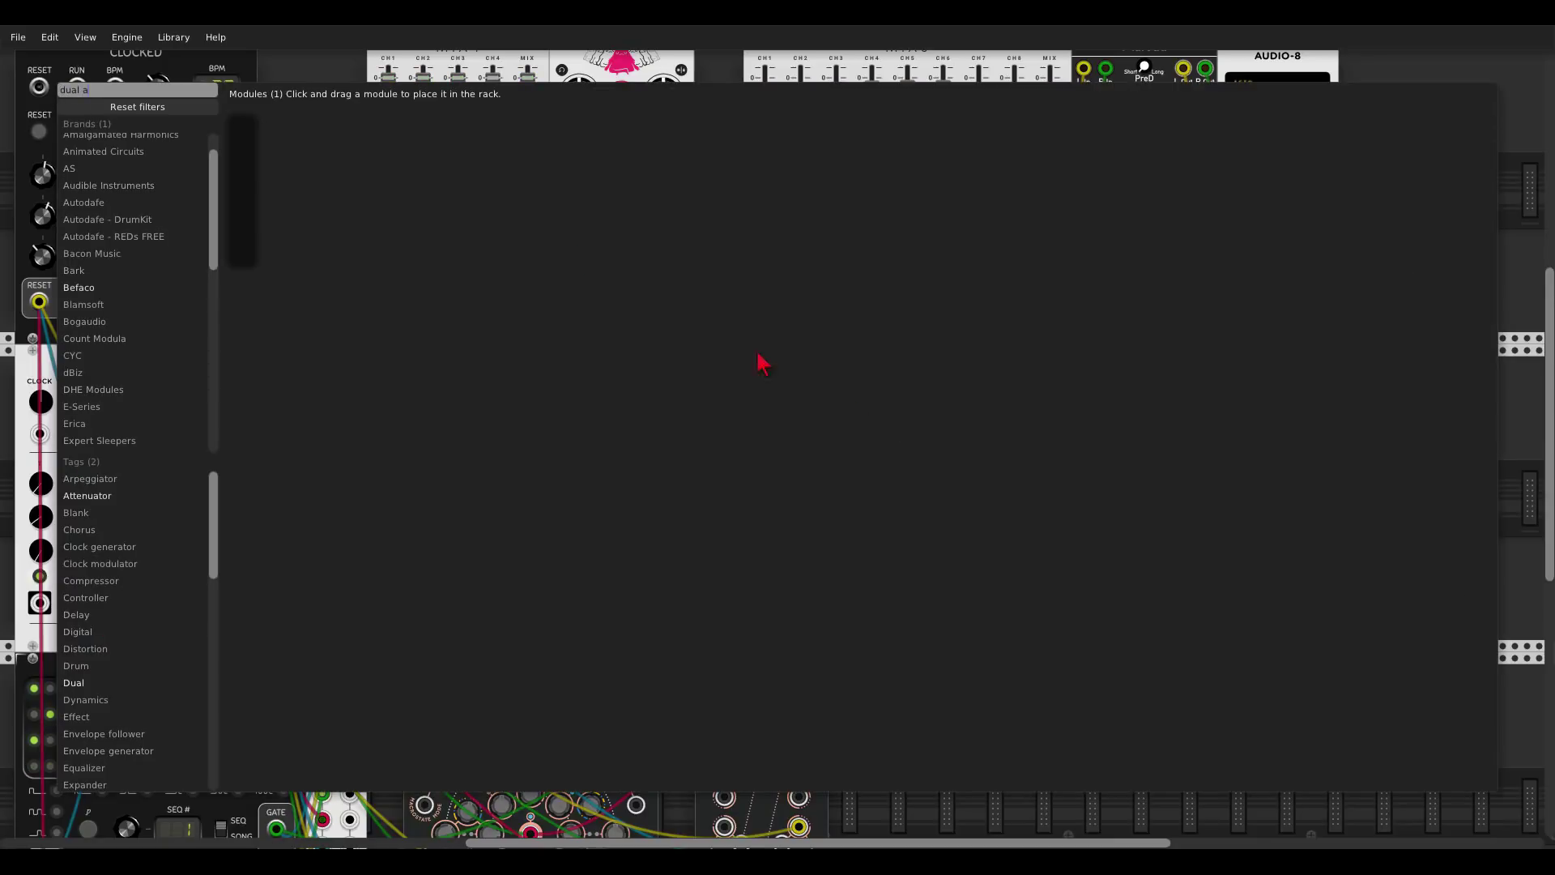
pyautogui.moveTo(243, 203); pyautogui.dragTo(893, 506)
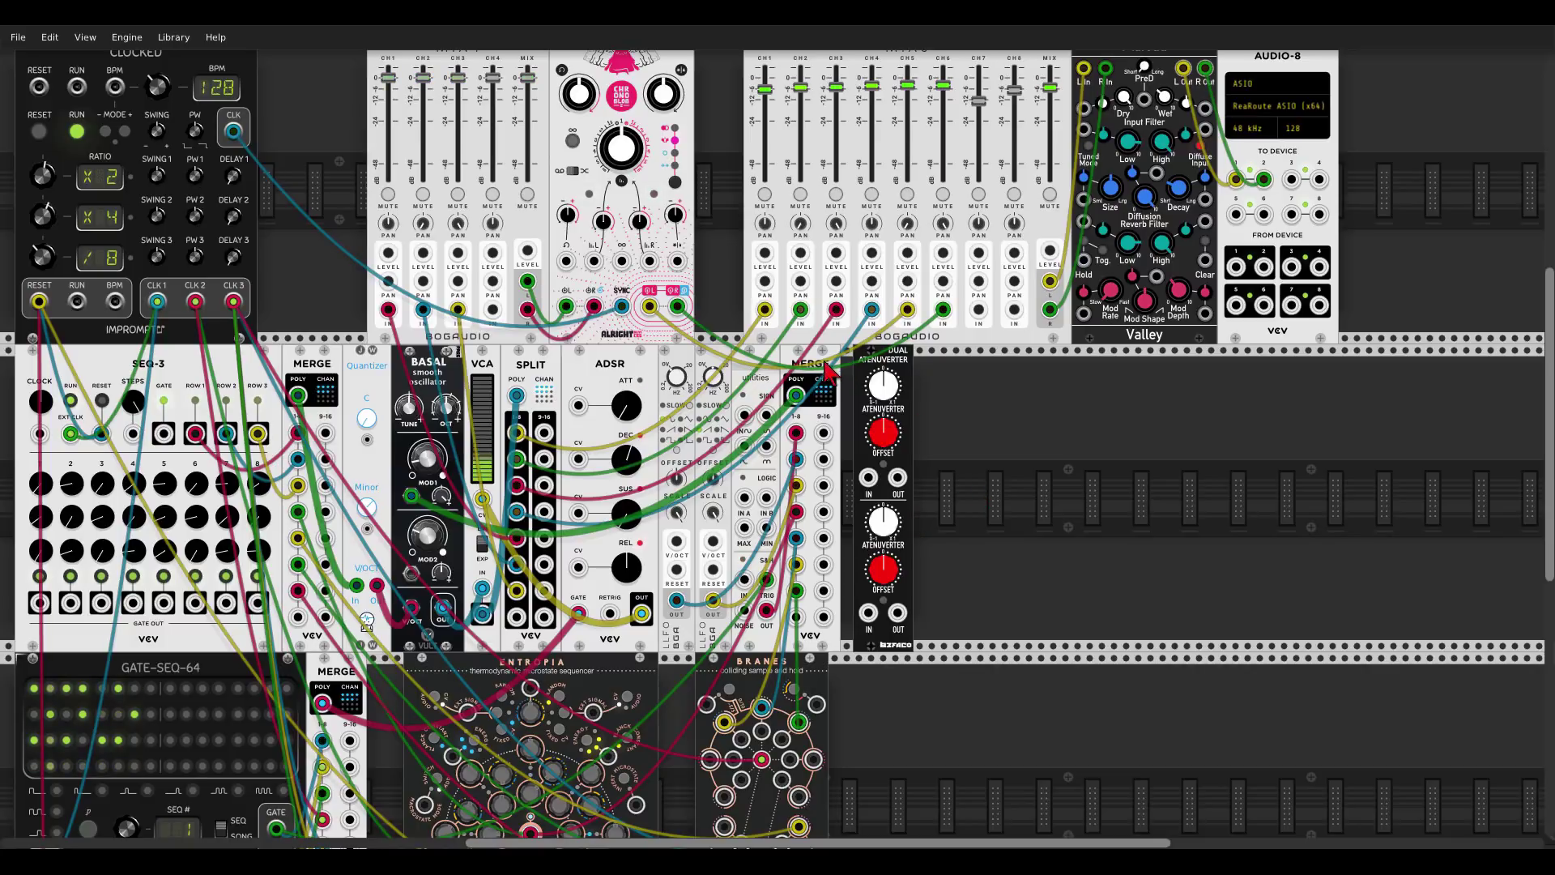
pyautogui.hotkey('ctrl', 'd')
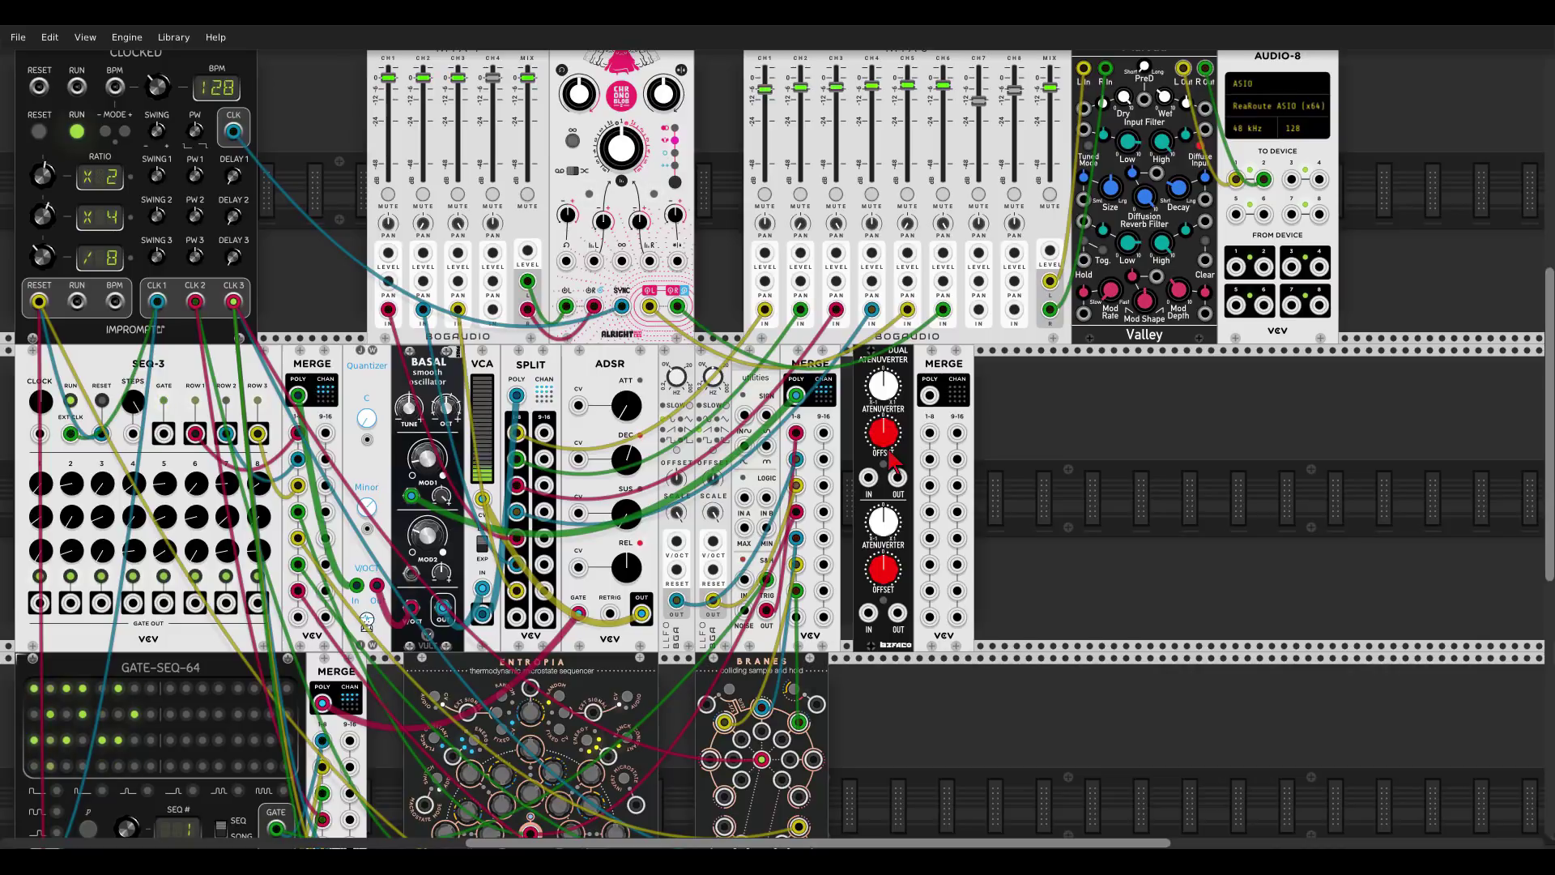
# Step: Patch the first atenuverter's output into inputs 5, 6 and 7 of the new Merge
pyautogui.moveTo(897, 478); pyautogui.dragTo(930, 564)
pyautogui.moveTo(898, 478); pyautogui.dragTo(930, 591)
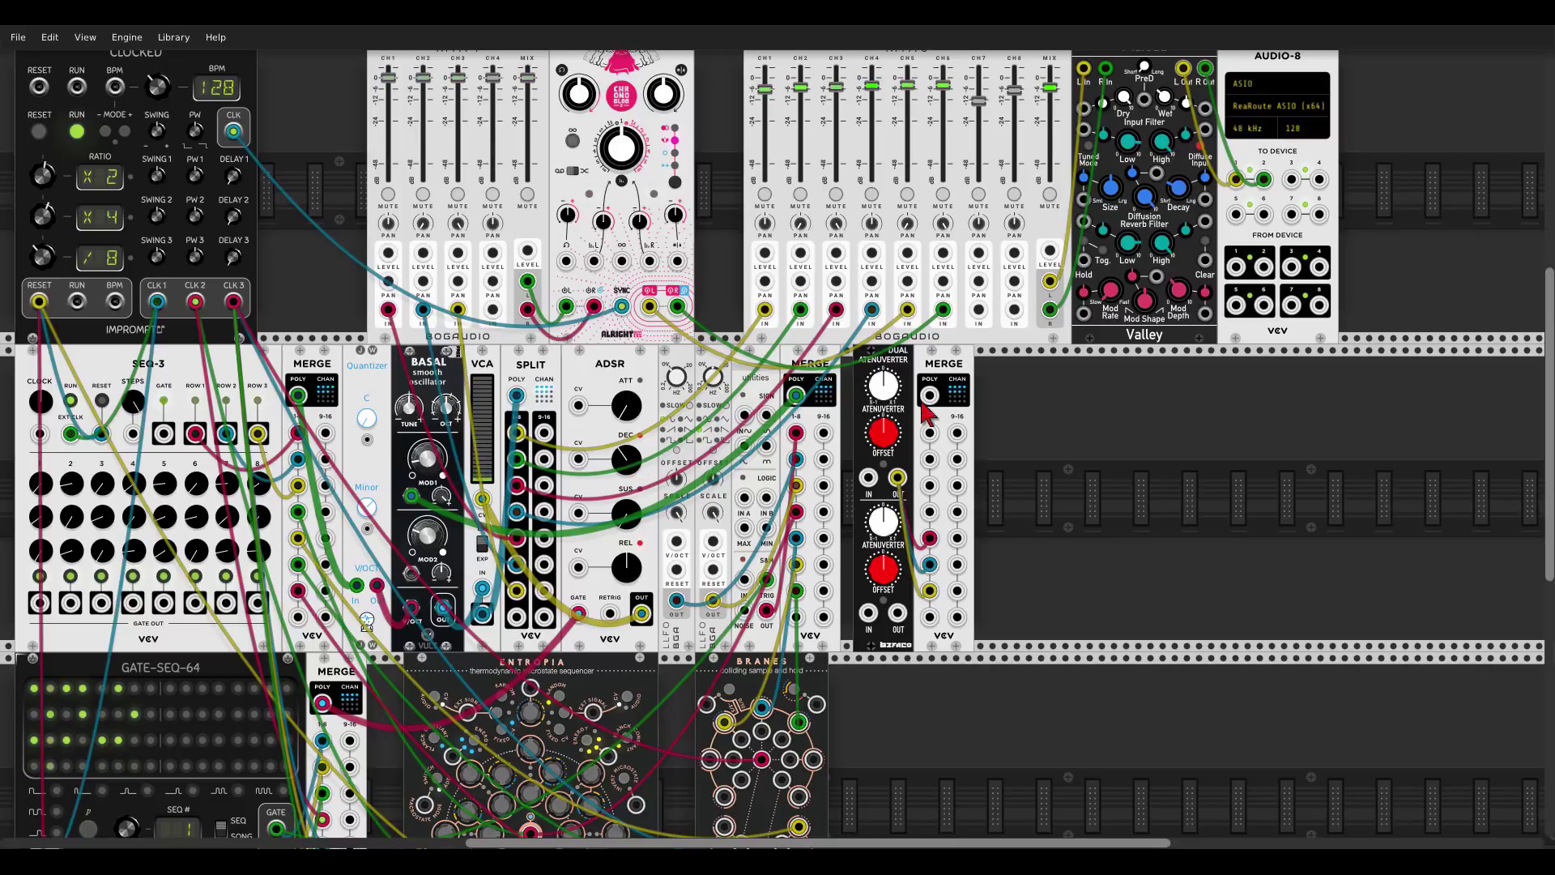
# Step: Patch the new Merge's POLY output into the ADSR's decay and attack CV inputs, and lower the ADSR's decay
pyautogui.moveTo(930, 395); pyautogui.dragTo(579, 459)
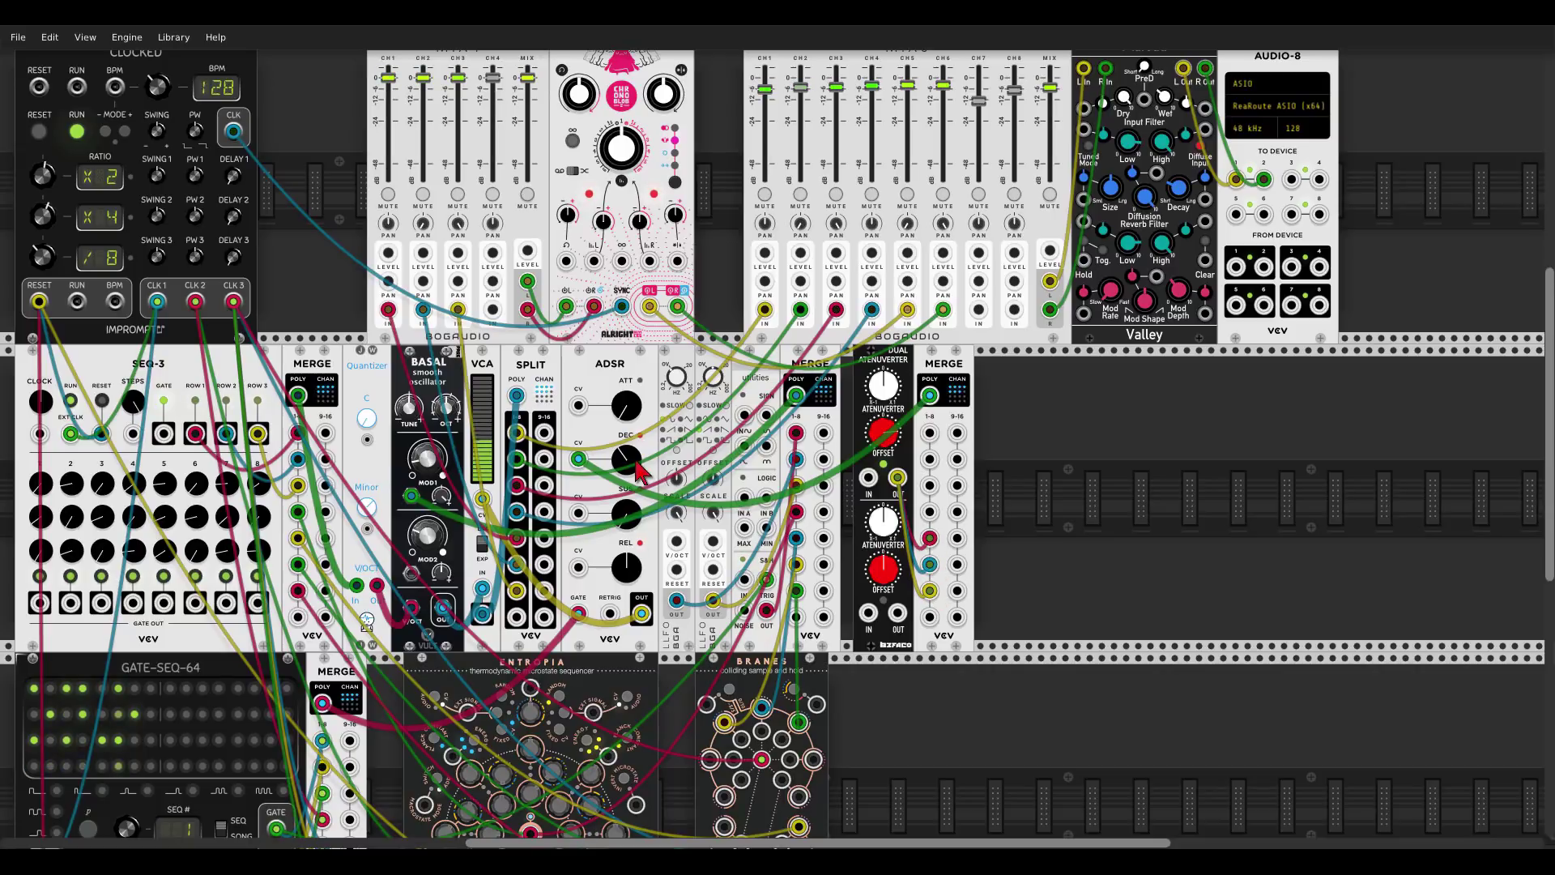
pyautogui.moveTo(636, 469); pyautogui.dragTo(636, 494)
pyautogui.moveTo(579, 405); pyautogui.dragTo(931, 405)
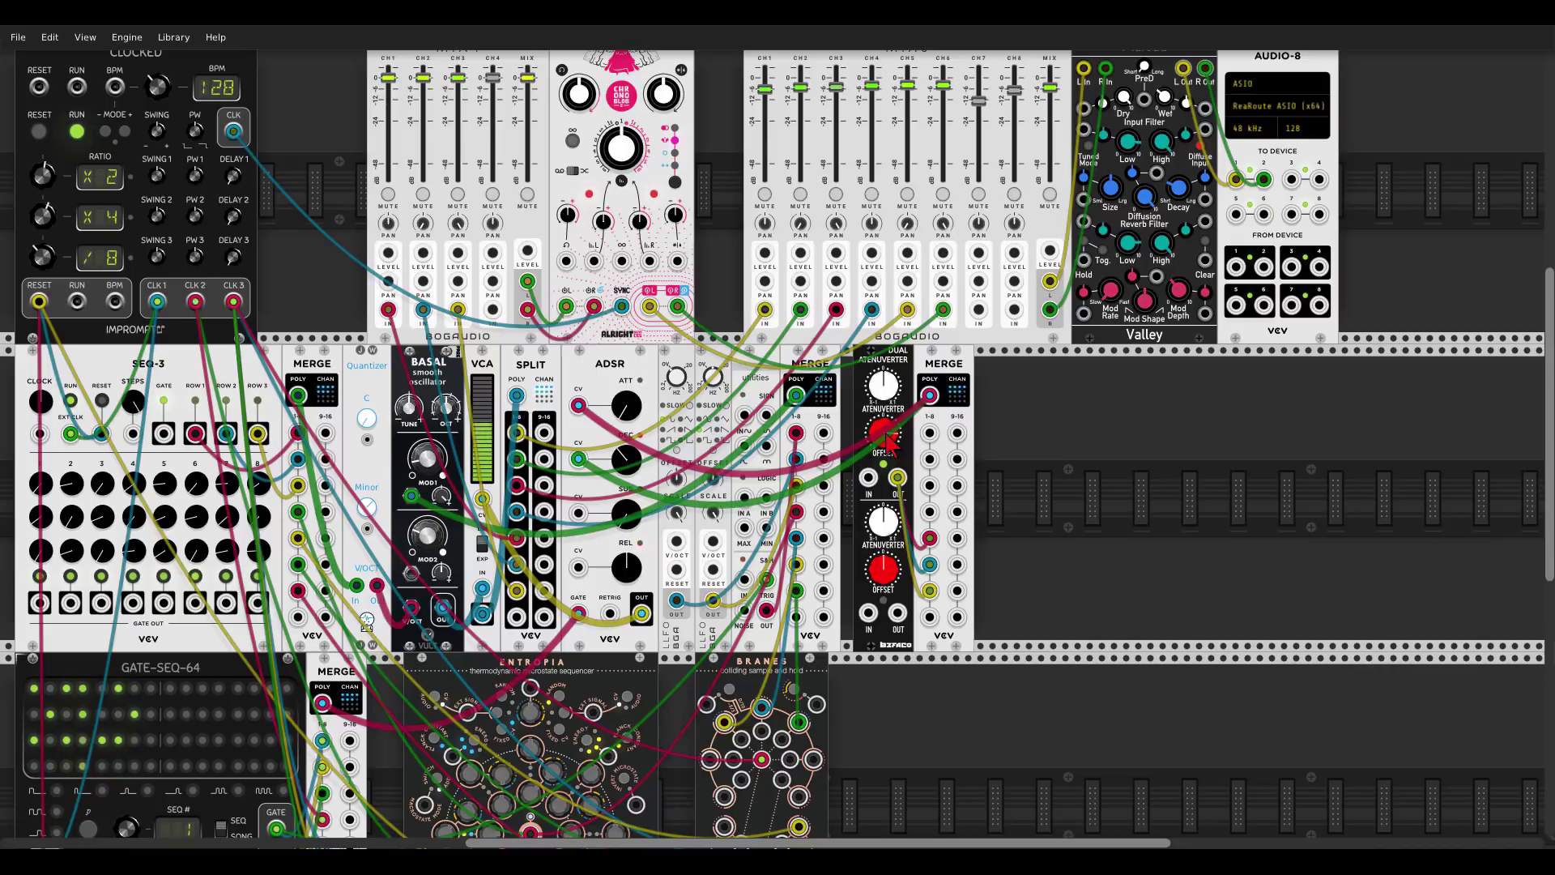
# Step: Add Erica's Black Wavetable VCO to the right of the new Merge and patch its OUT and SUB OUT into MIX8 inputs 7 and 8
pyautogui.rightClick(1063, 452)
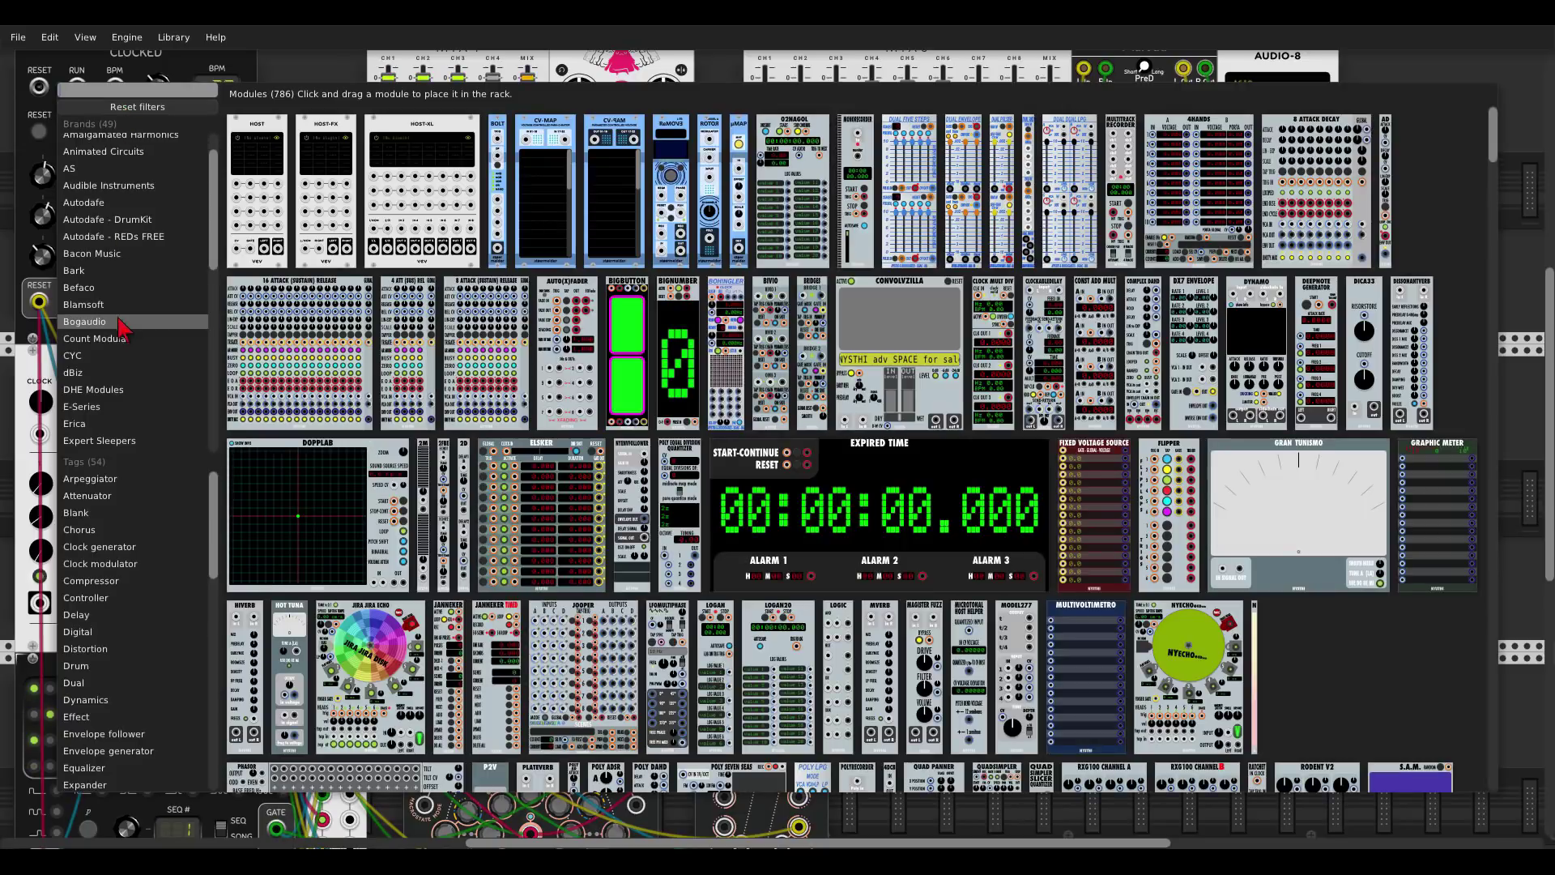
pyautogui.scroll(-1, 121, 324)
pyautogui.click(109, 384)
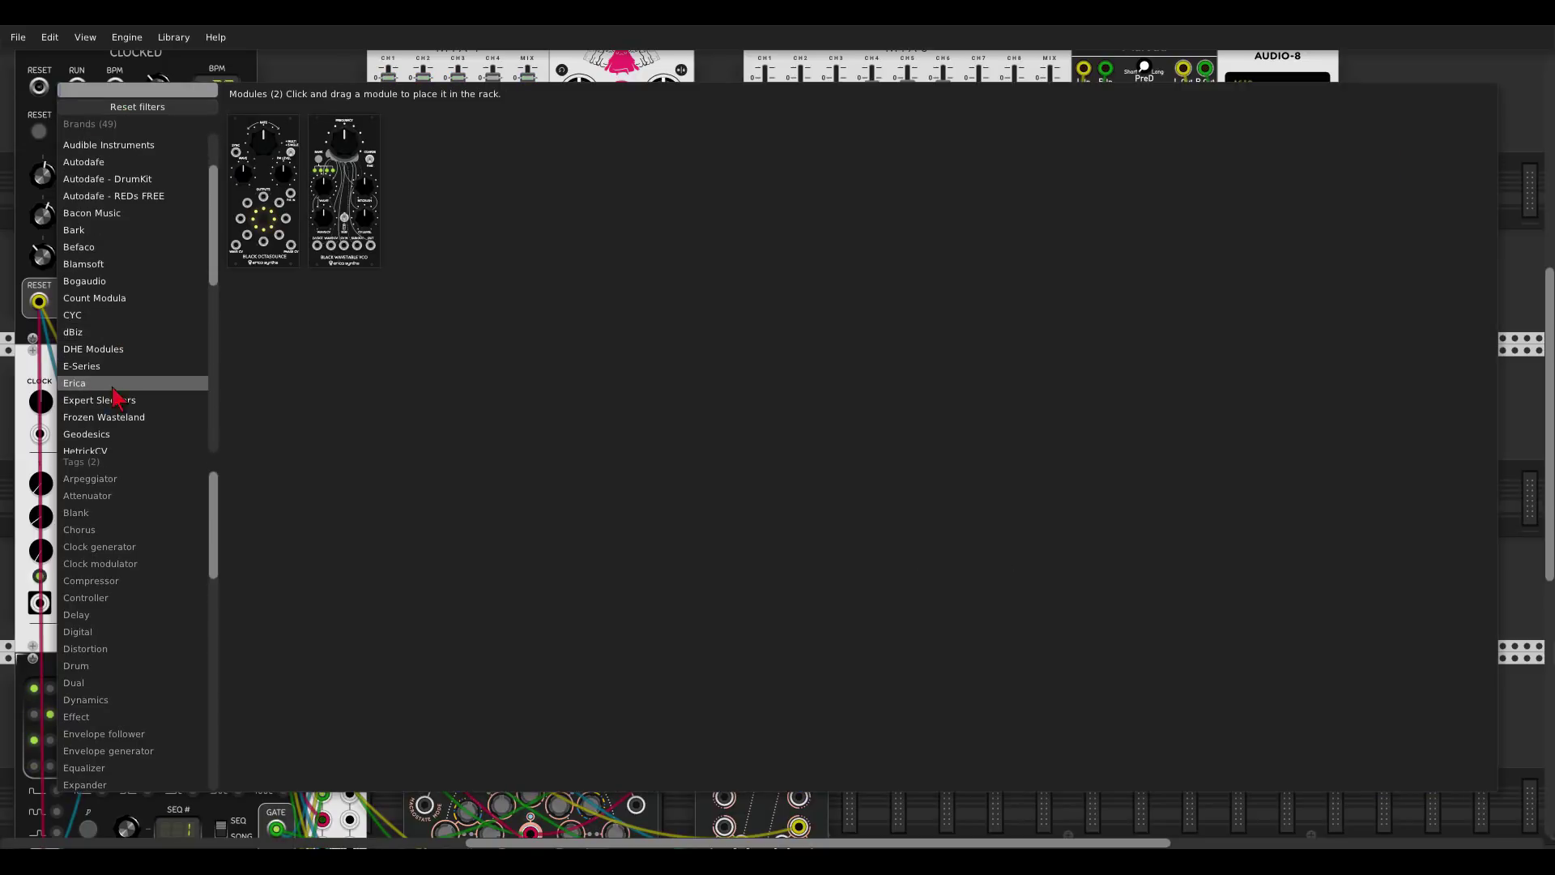
pyautogui.click(336, 203)
pyautogui.moveTo(887, 503); pyautogui.dragTo(1106, 506)
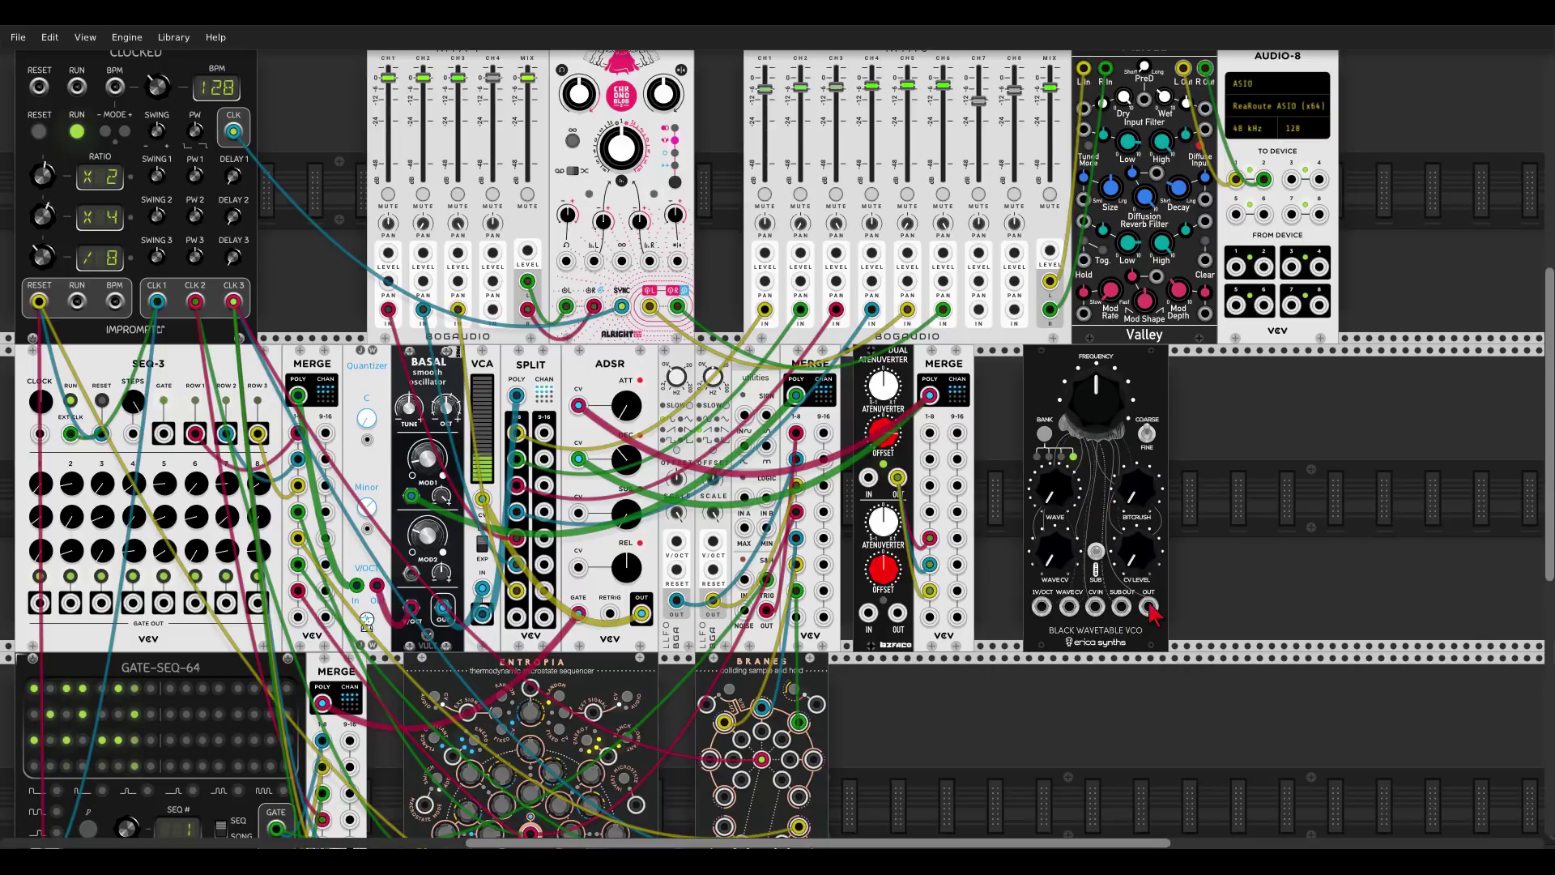
pyautogui.moveTo(1149, 606); pyautogui.dragTo(1014, 310)
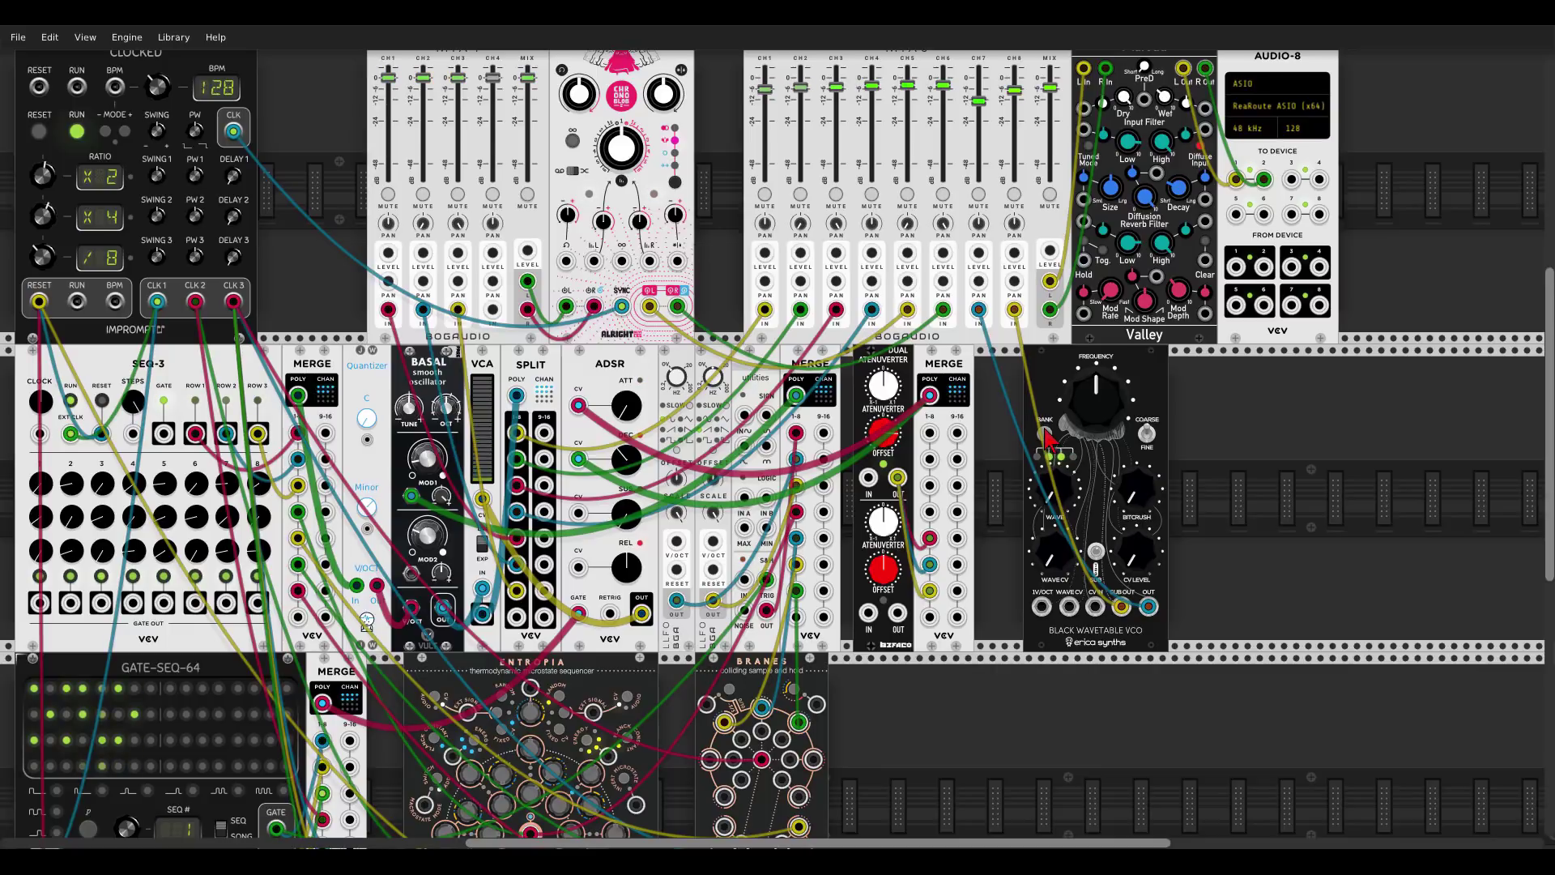
# Step: Lower the wave control on the Black Wavetable VCO and save the patch
pyautogui.moveTo(1069, 508); pyautogui.dragTo(1069, 559)
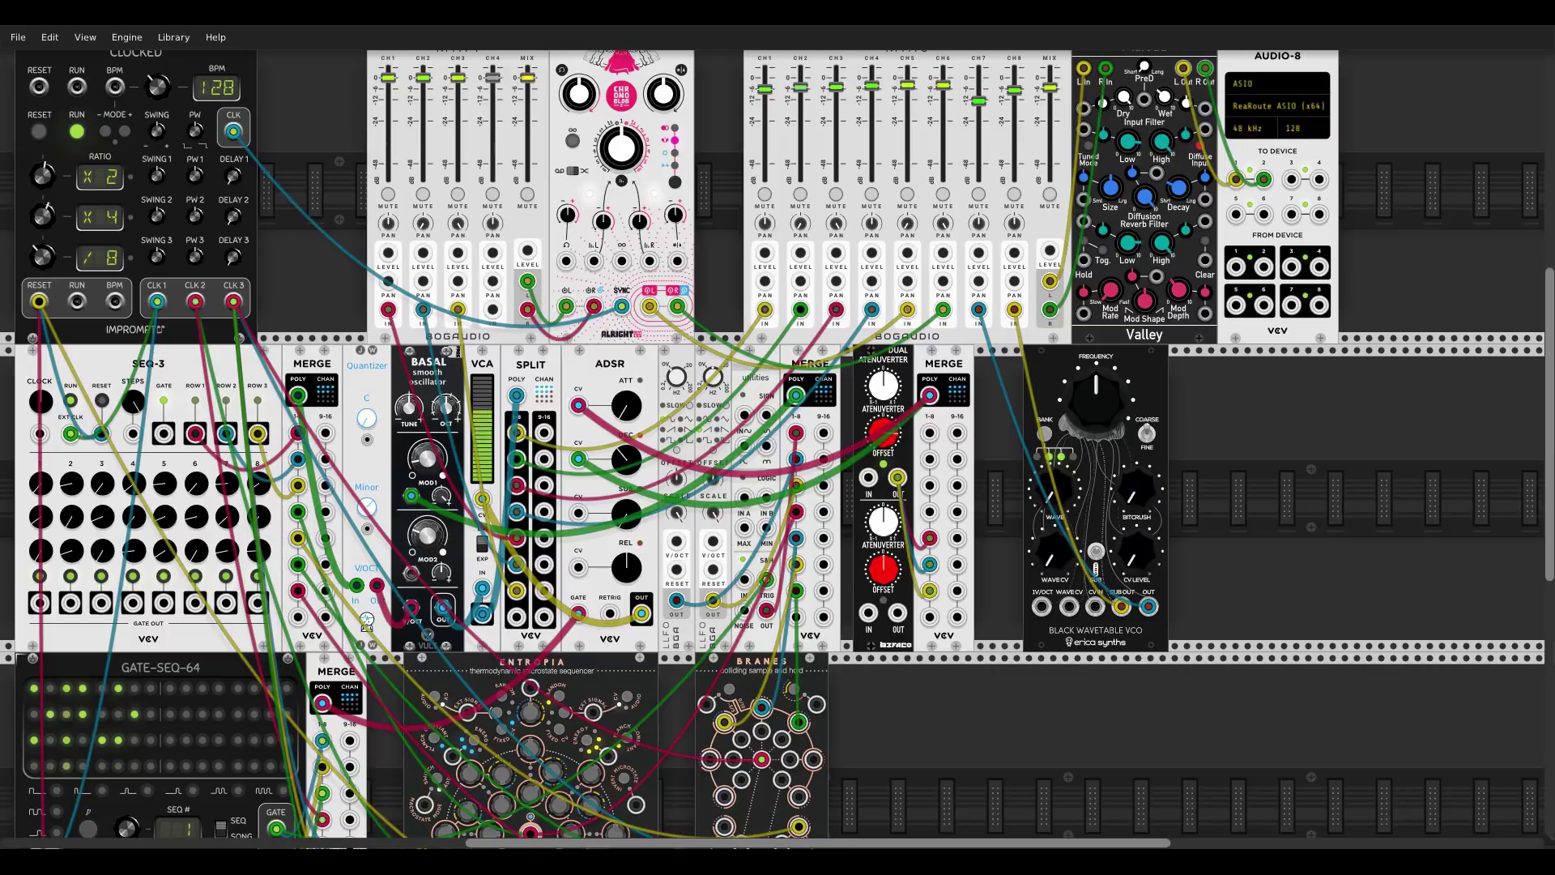
pyautogui.scroll(1, 1207, 482)
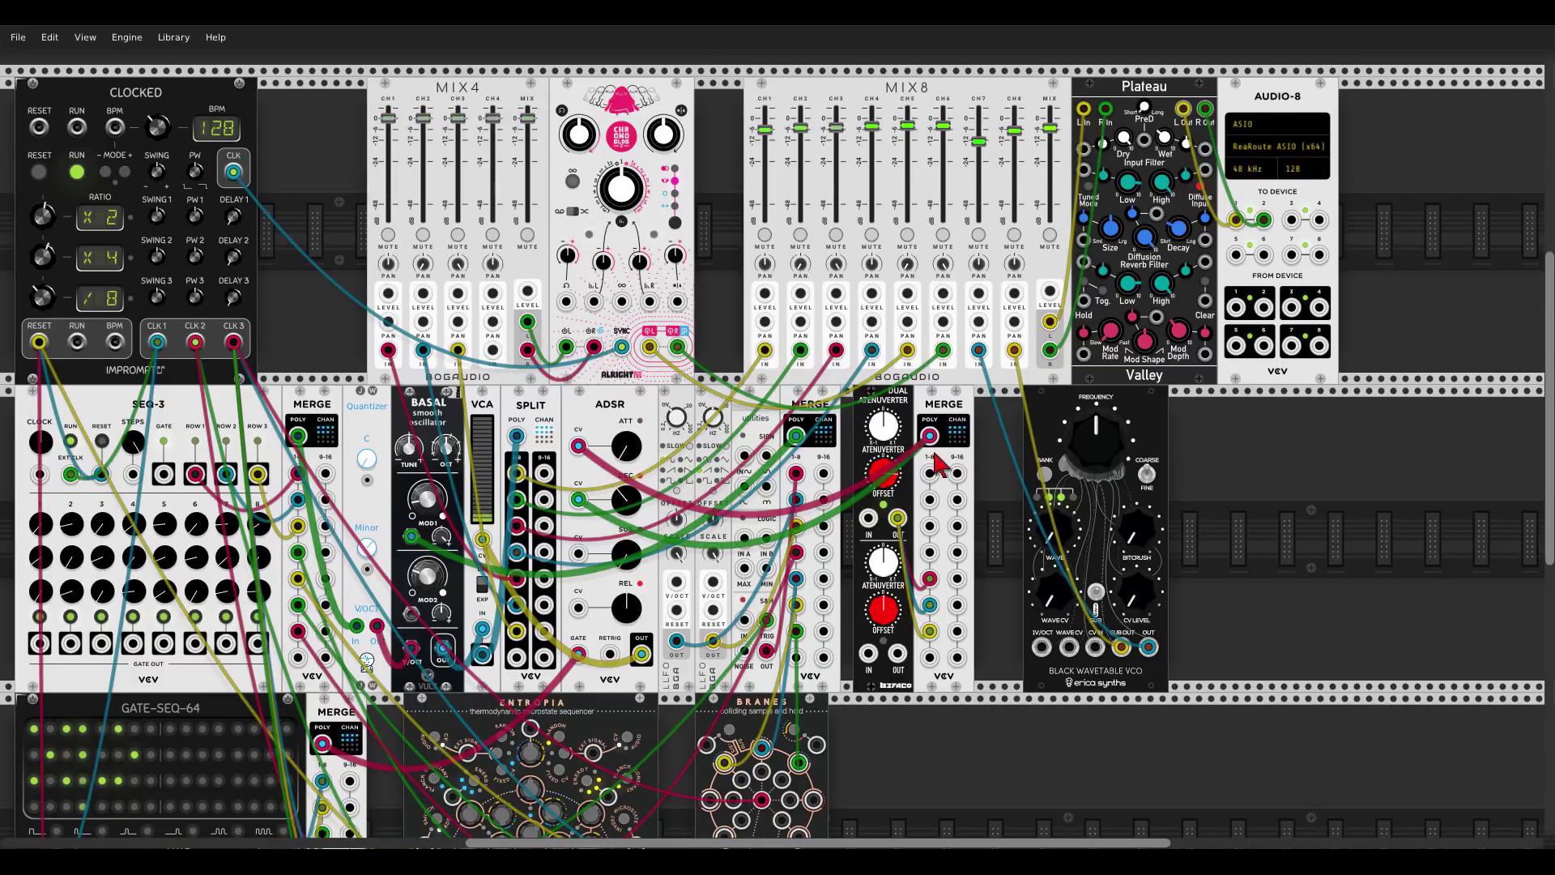
pyautogui.click(17, 37)
pyautogui.click(32, 89)
# Step: Search all modules for "sum" with the filters reset and add the VCV SUM module to the right of the Black Wavetable VCO
pyautogui.scroll(-3, 1190, 486)
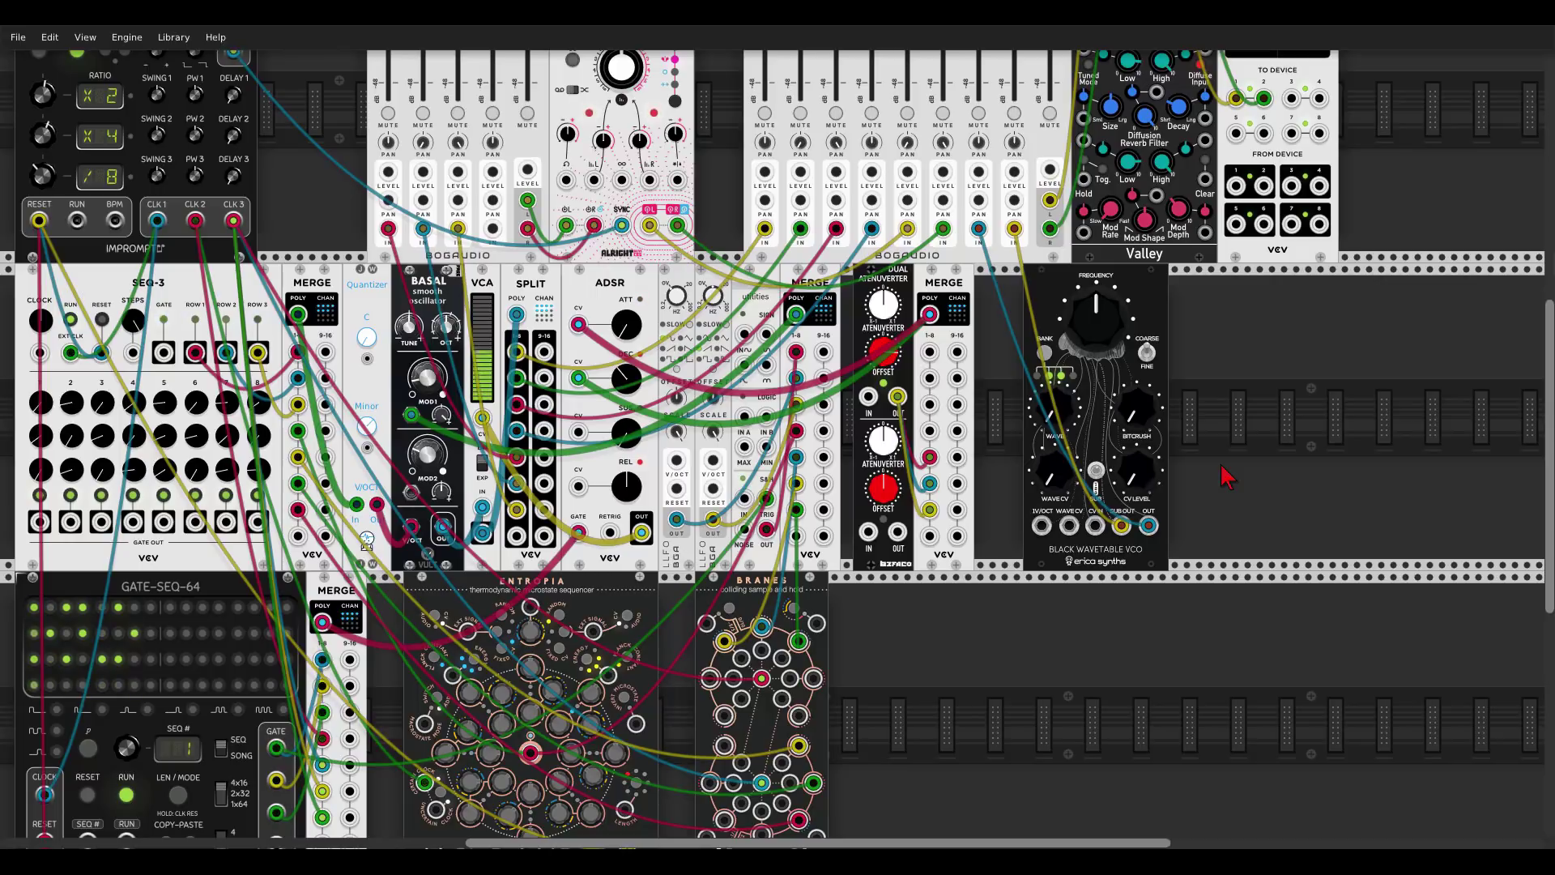
pyautogui.rightClick(1223, 470)
pyautogui.write('sum')
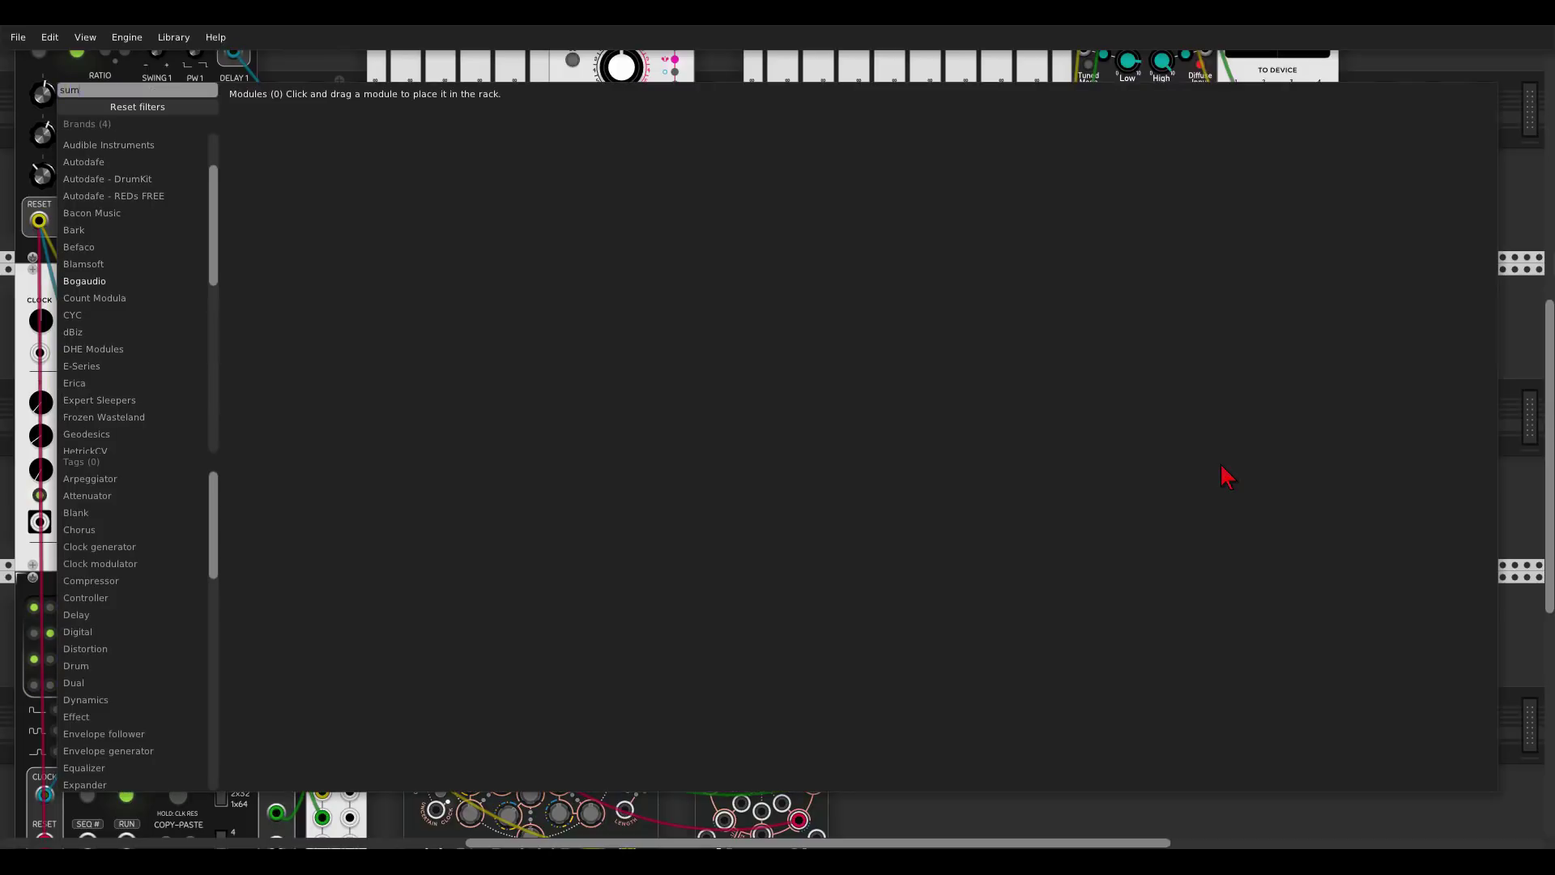
pyautogui.click(136, 107)
pyautogui.write('sum')
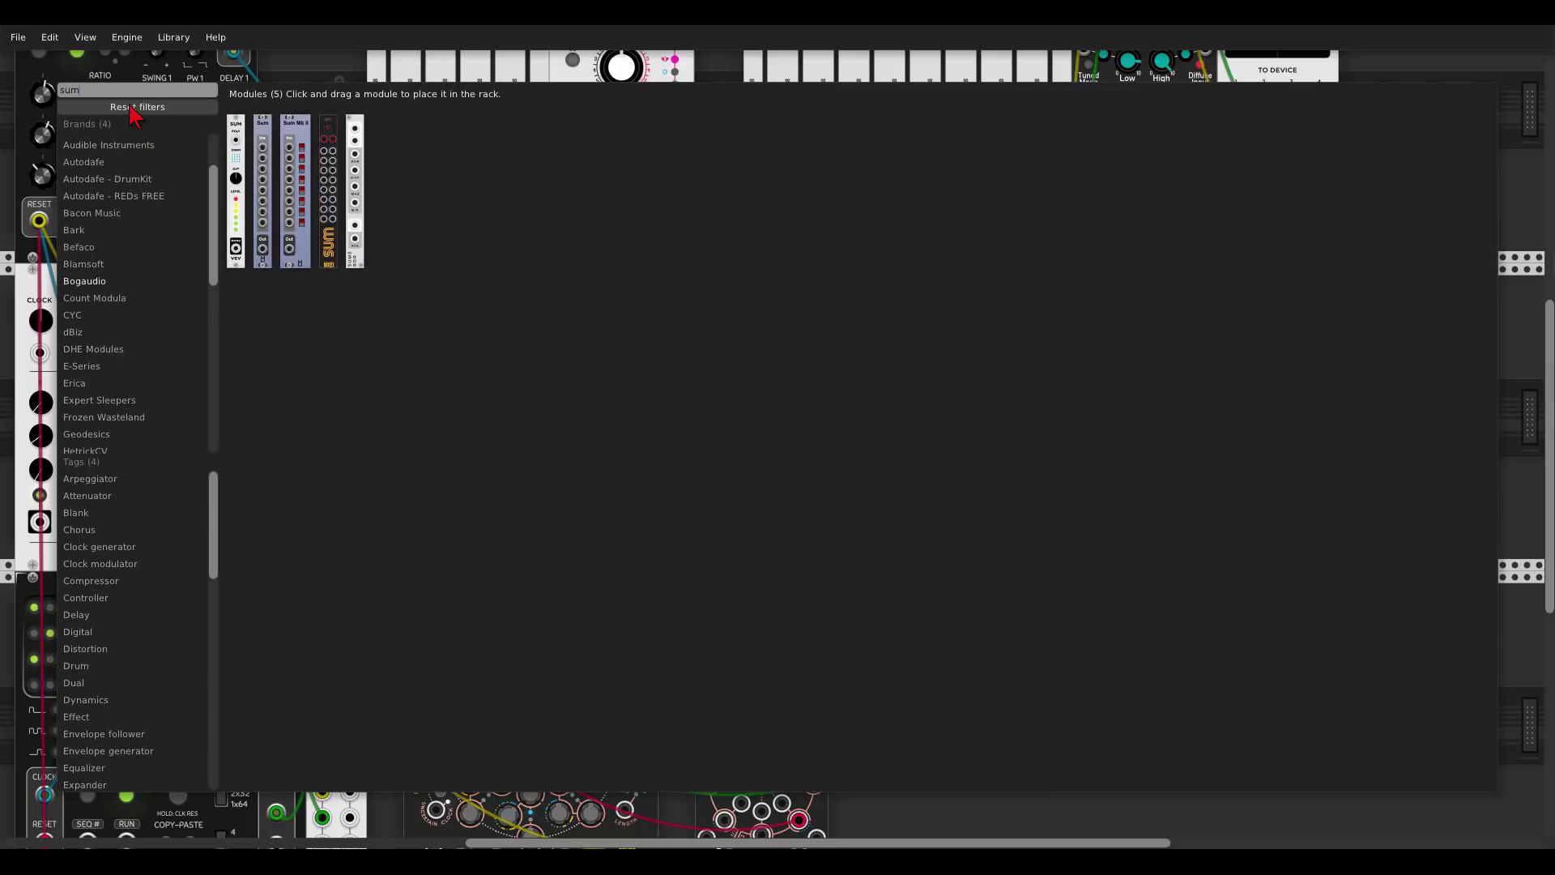
pyautogui.moveTo(243, 135); pyautogui.dragTo(1237, 398)
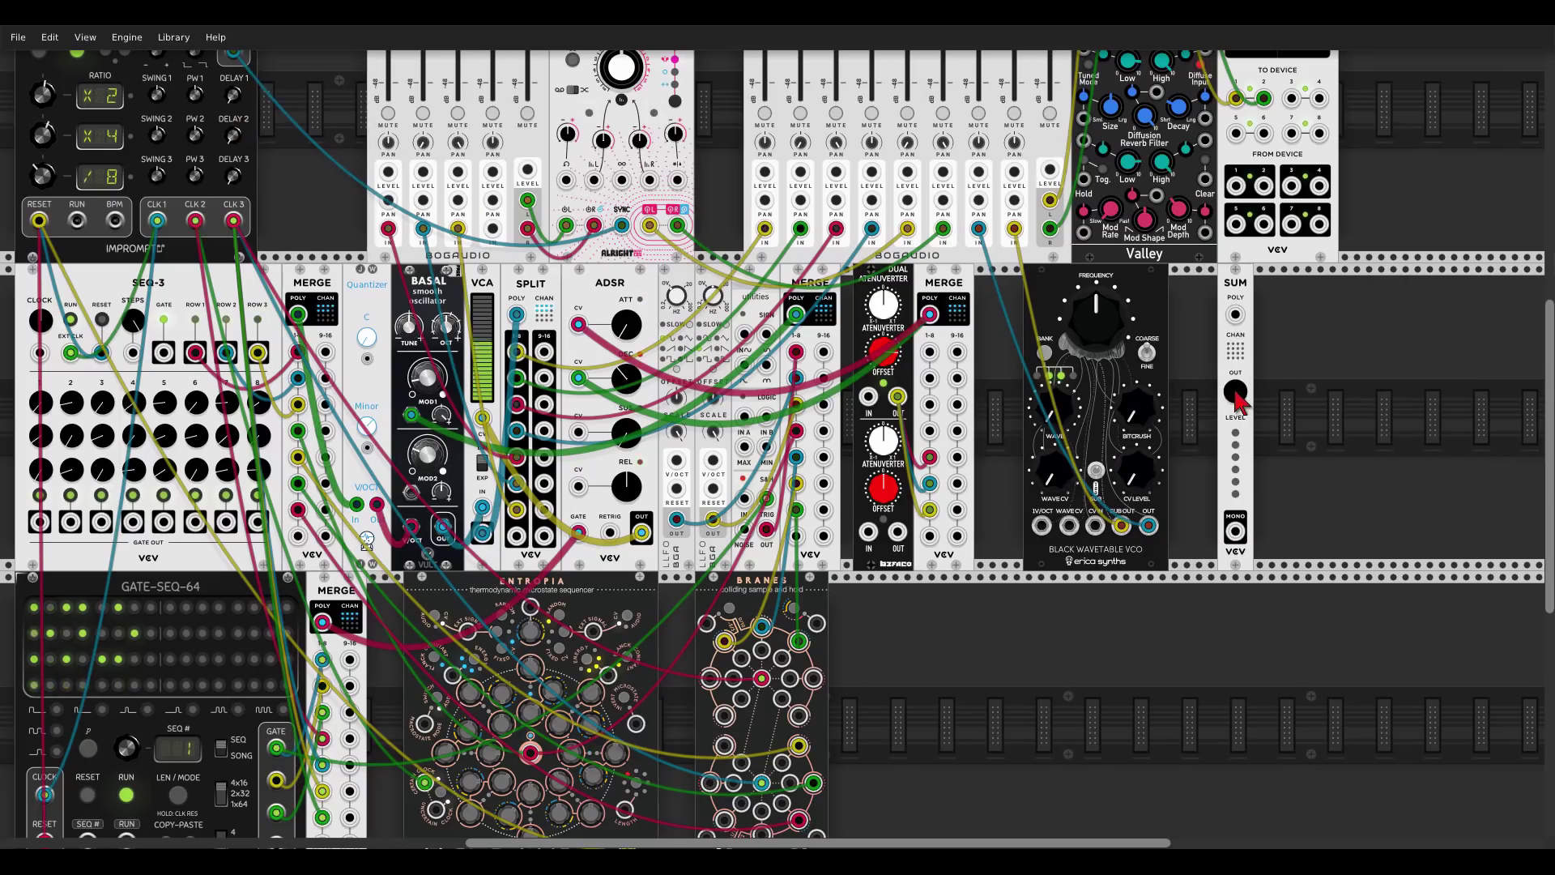